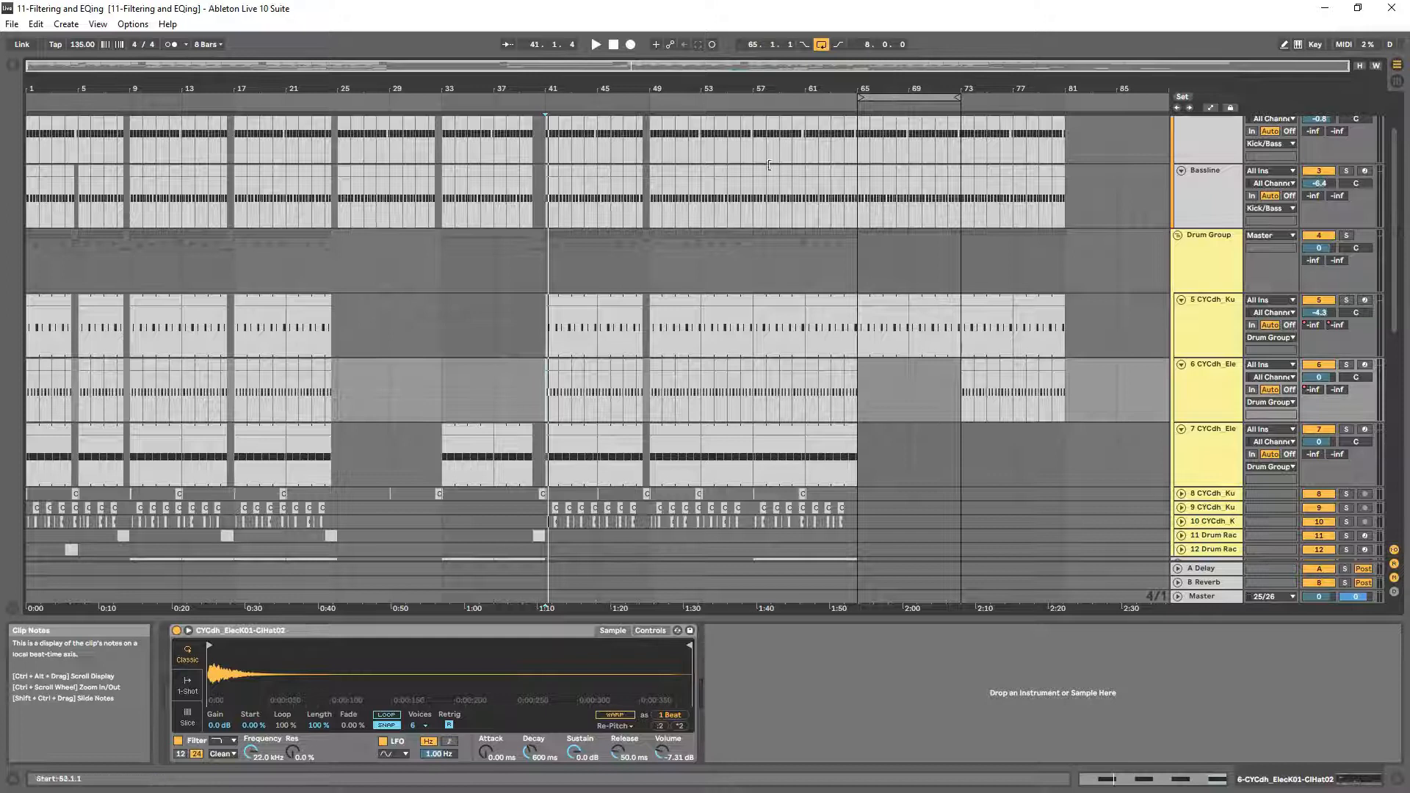
- Review the Kick/Bass group's Auto Filter frequency and resonance automation across the arrangement
{"action": "scroll", "coordinate": [1182, 191], "scroll_direction": "up", "scroll_amount": 3}
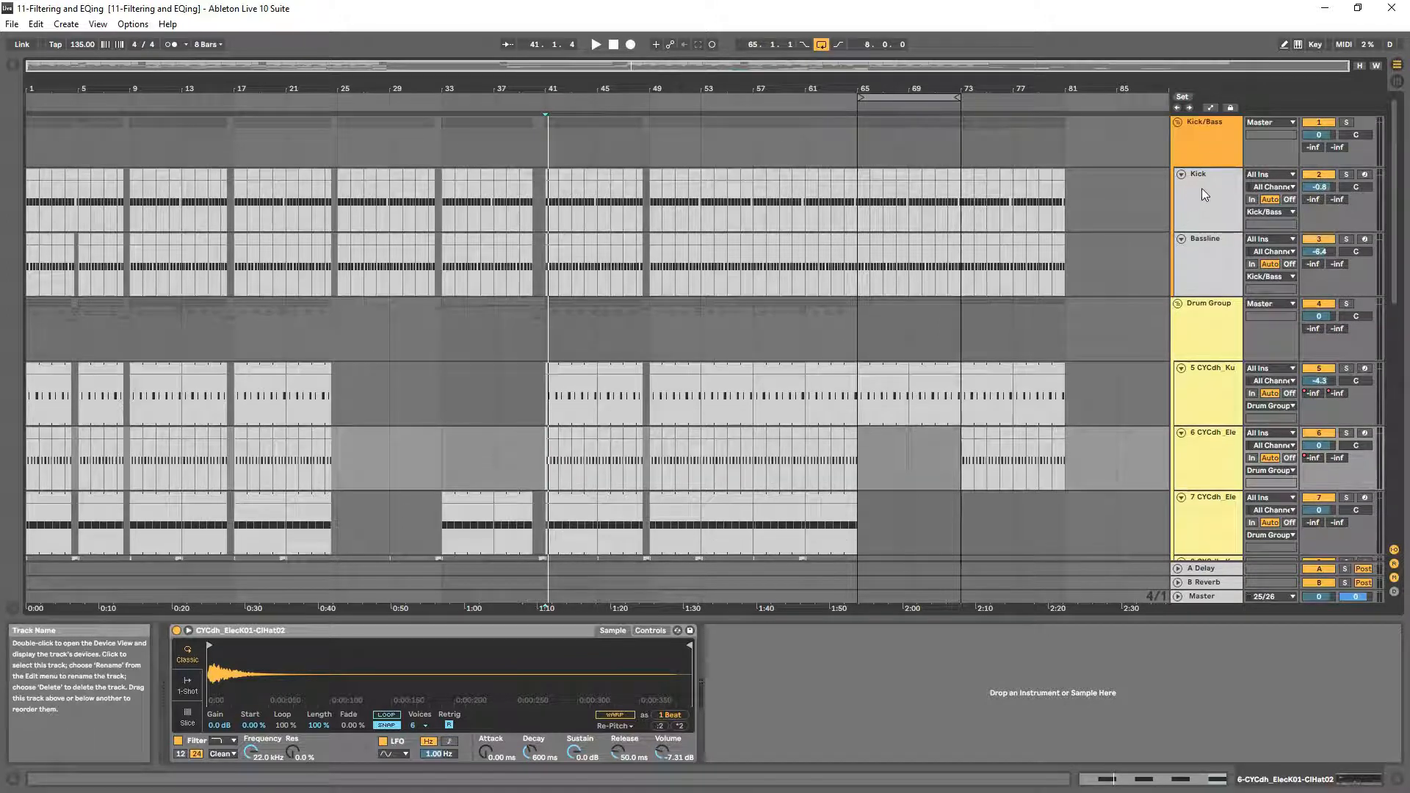
{"action": "left_click", "coordinate": [1209, 148]}
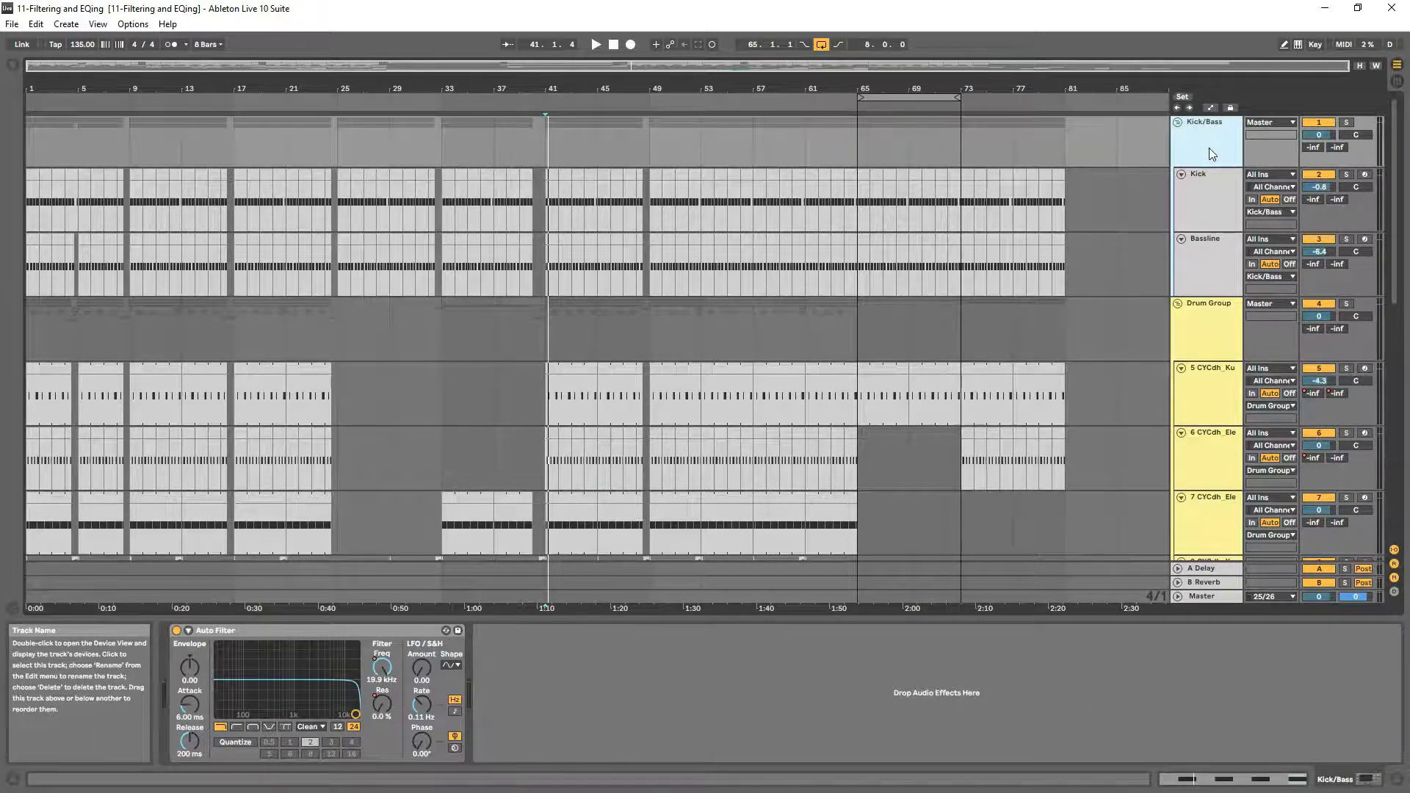
{"action": "key", "text": "a"}
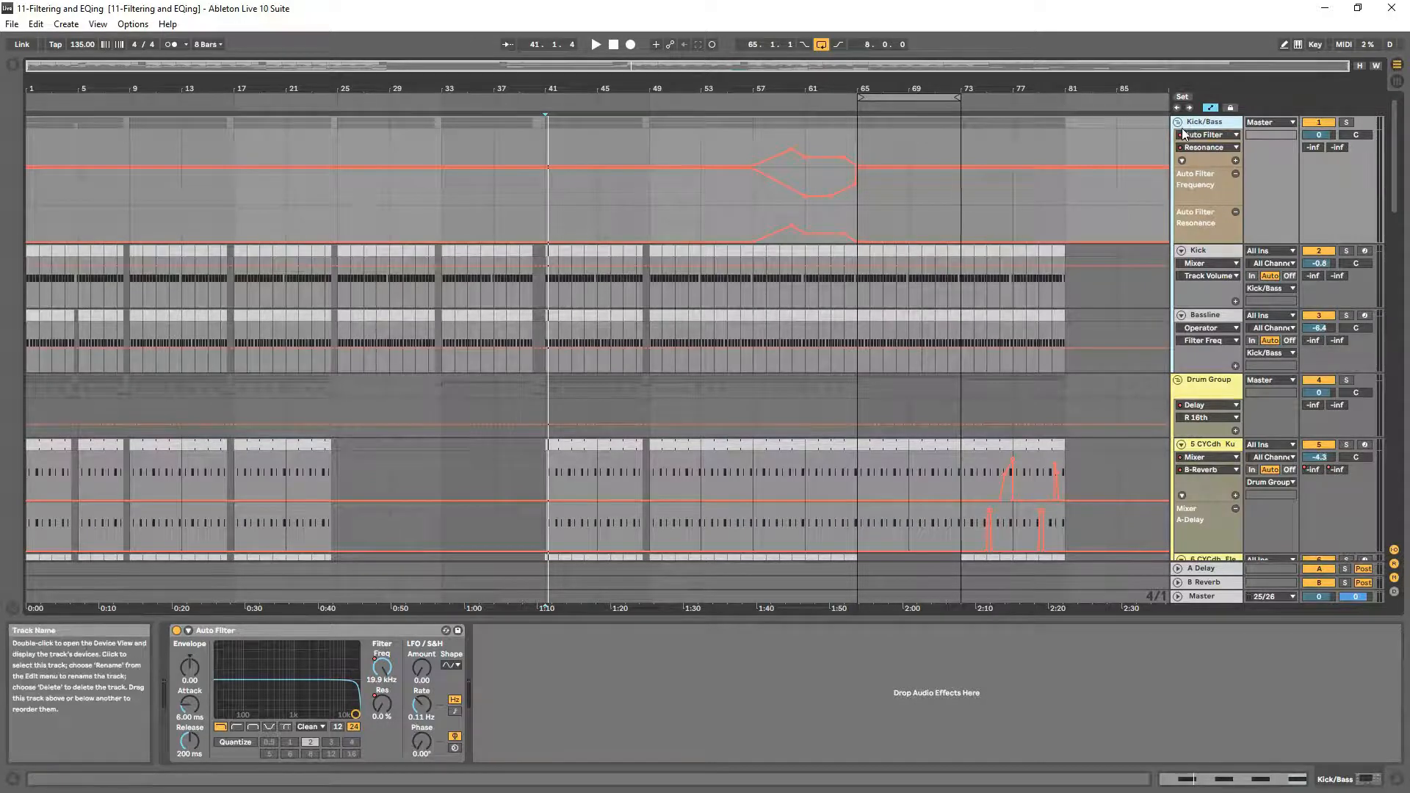
{"action": "key", "text": "a"}
{"action": "scroll", "coordinate": [917, 298], "scroll_direction": "down", "scroll_amount": 3}
{"action": "scroll", "coordinate": [915, 301], "scroll_direction": "down", "scroll_amount": 2}
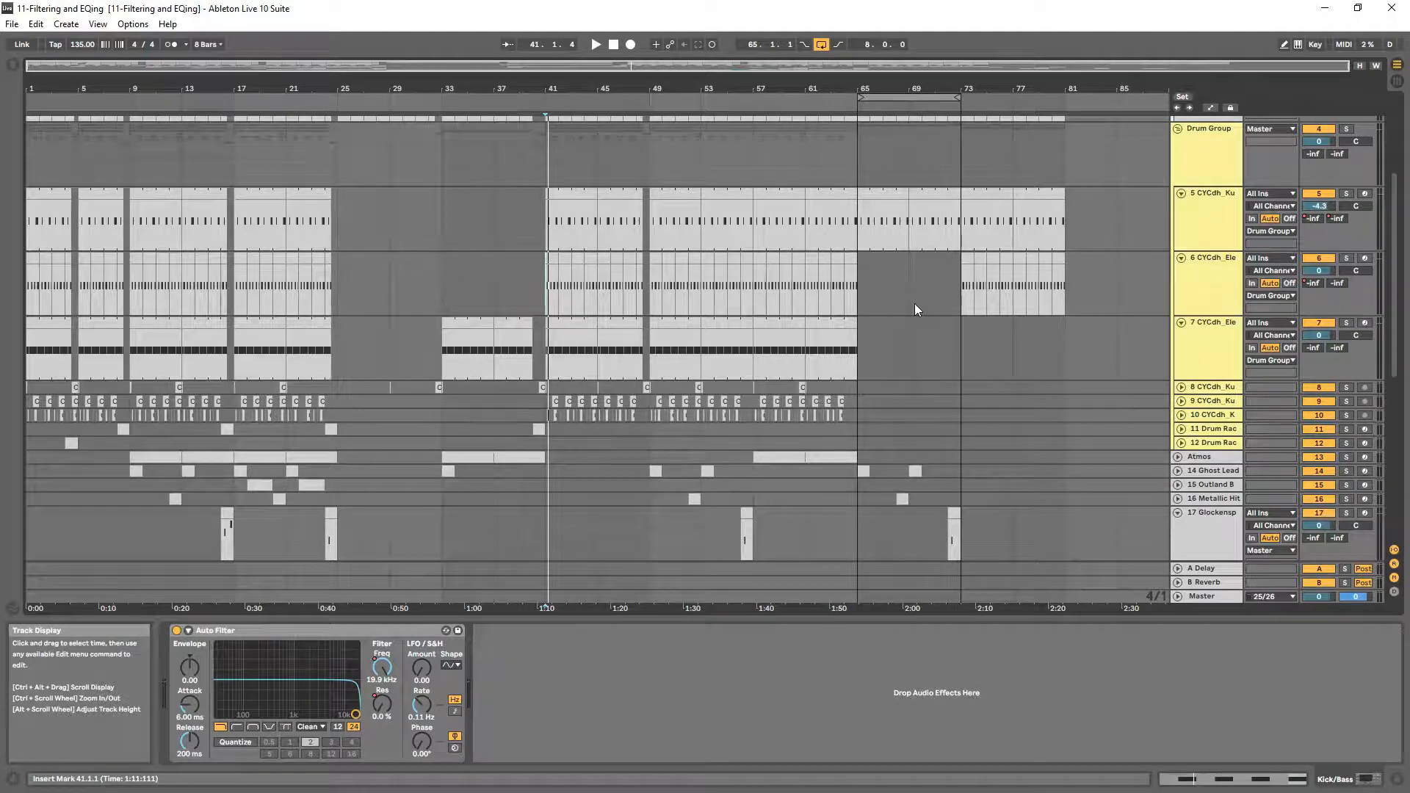
{"action": "scroll", "coordinate": [914, 303], "scroll_direction": "up", "scroll_amount": 3}
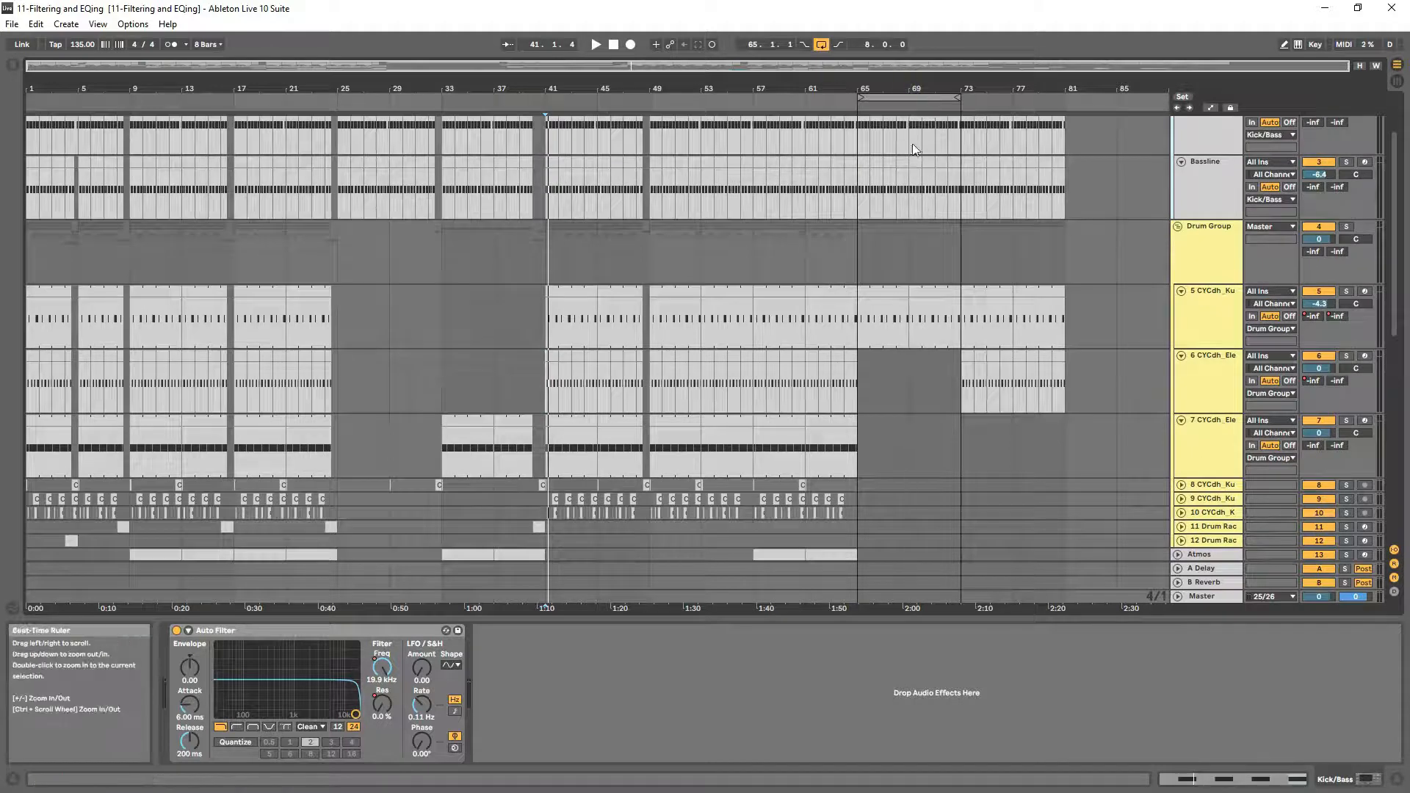
- Fold the unfolded tracks from 17 Glockensp down to 22 Operator so the lower part of the arrangement is compact
{"action": "left_click", "coordinate": [865, 245]}
{"action": "scroll", "coordinate": [1043, 293], "scroll_direction": "down", "scroll_amount": 1}
{"action": "scroll", "coordinate": [1076, 289], "scroll_direction": "up", "scroll_amount": 2}
{"action": "scroll", "coordinate": [1075, 295], "scroll_direction": "down", "scroll_amount": 7}
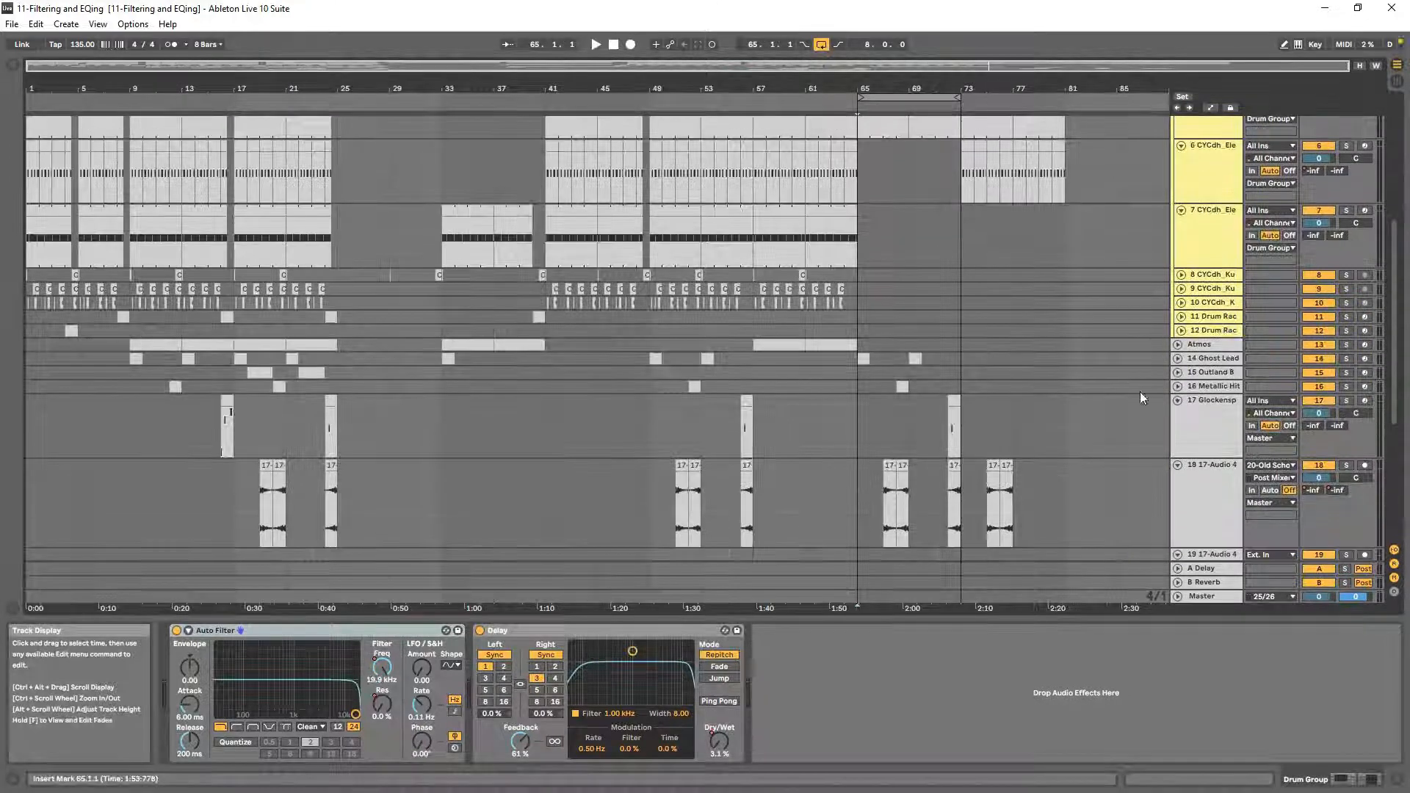
{"action": "left_click", "coordinate": [1178, 401]}
{"action": "left_click", "coordinate": [1178, 415]}
{"action": "left_click", "coordinate": [1178, 428]}
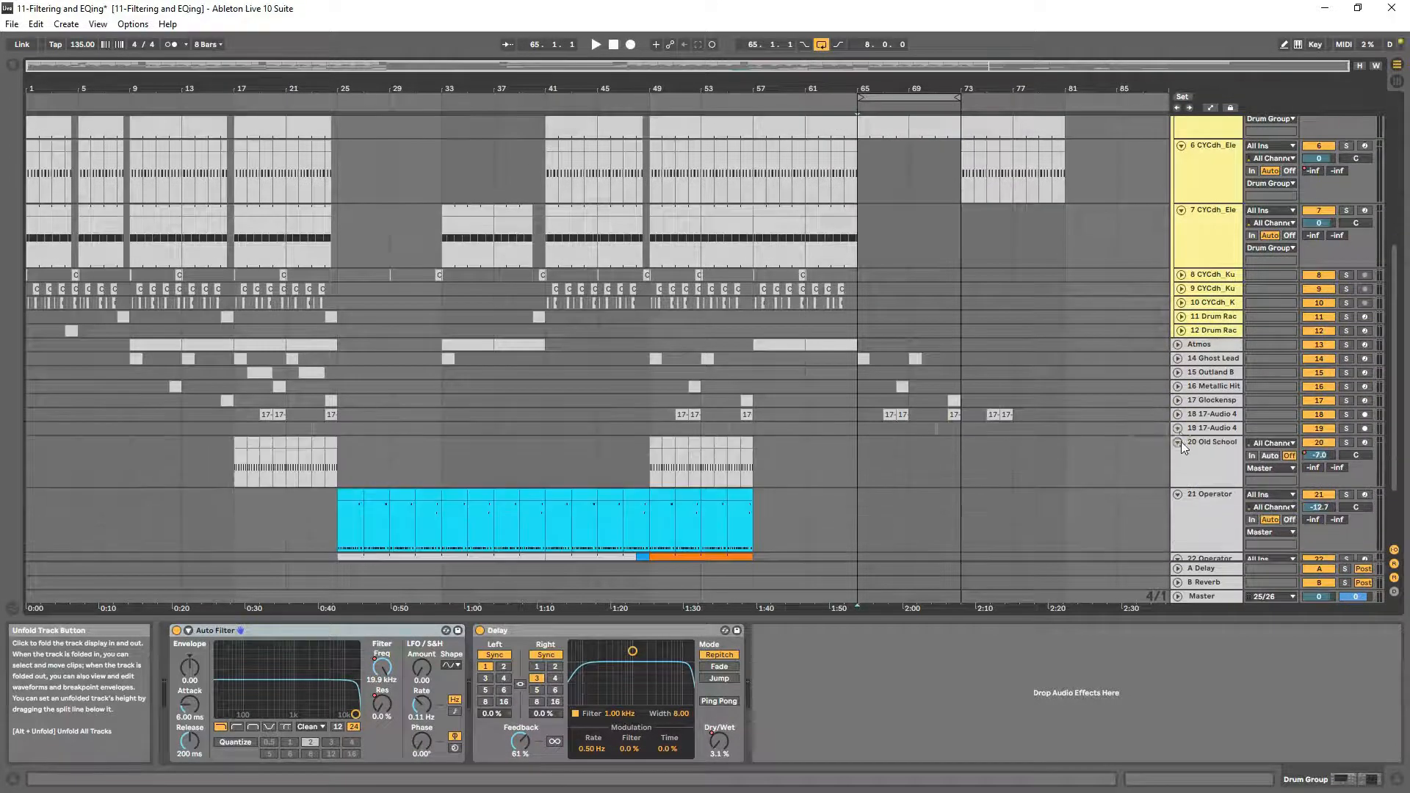
{"action": "left_click", "coordinate": [1178, 443]}
{"action": "left_click", "coordinate": [1178, 456]}
{"action": "left_click", "coordinate": [1177, 470]}
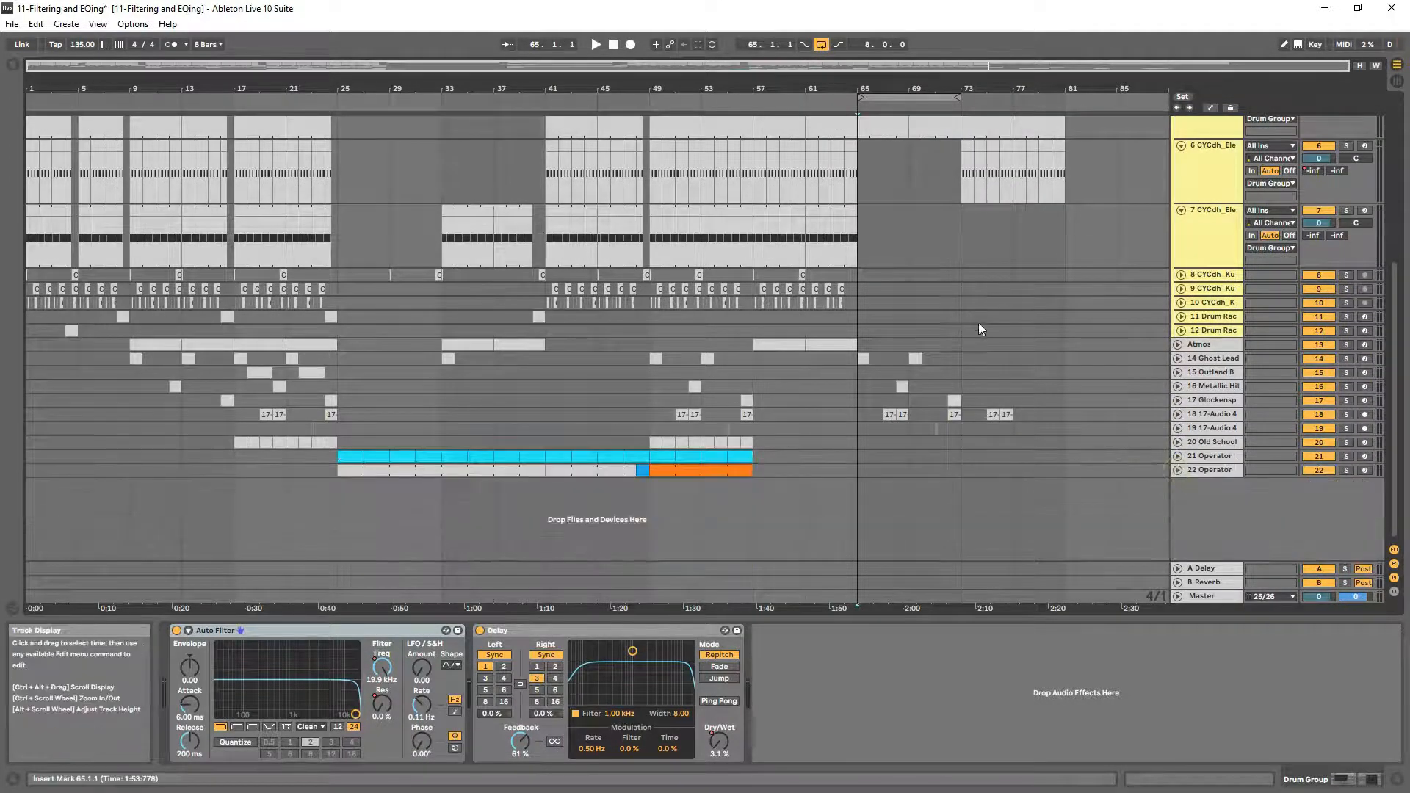
- Browse the Online Course Samples to musicradar-drum-samples, Drum Kits, and expand the Kit 11 - Vinyl folder
{"action": "left_click", "coordinate": [862, 454]}
{"action": "left_click", "coordinate": [858, 471]}
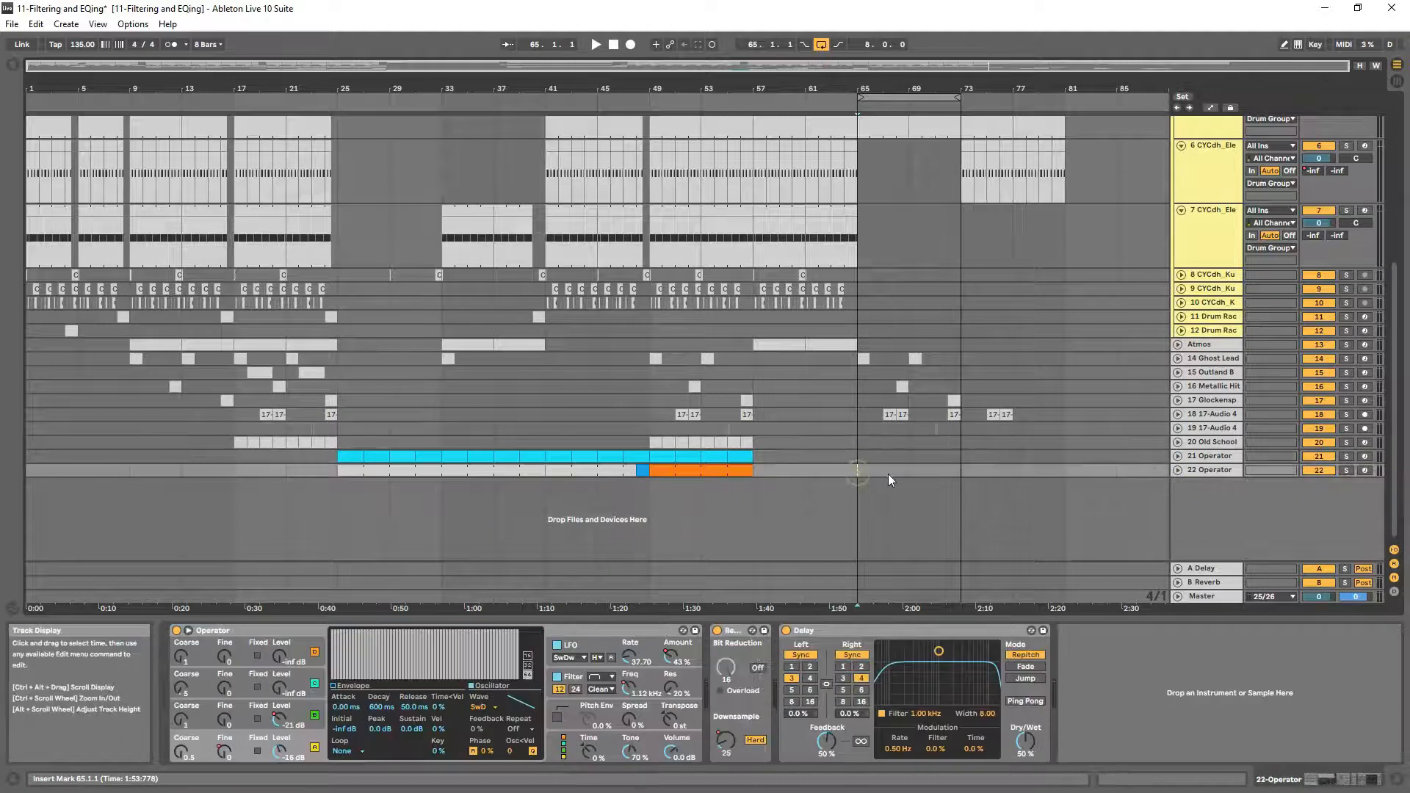
{"action": "left_click", "coordinate": [14, 68]}
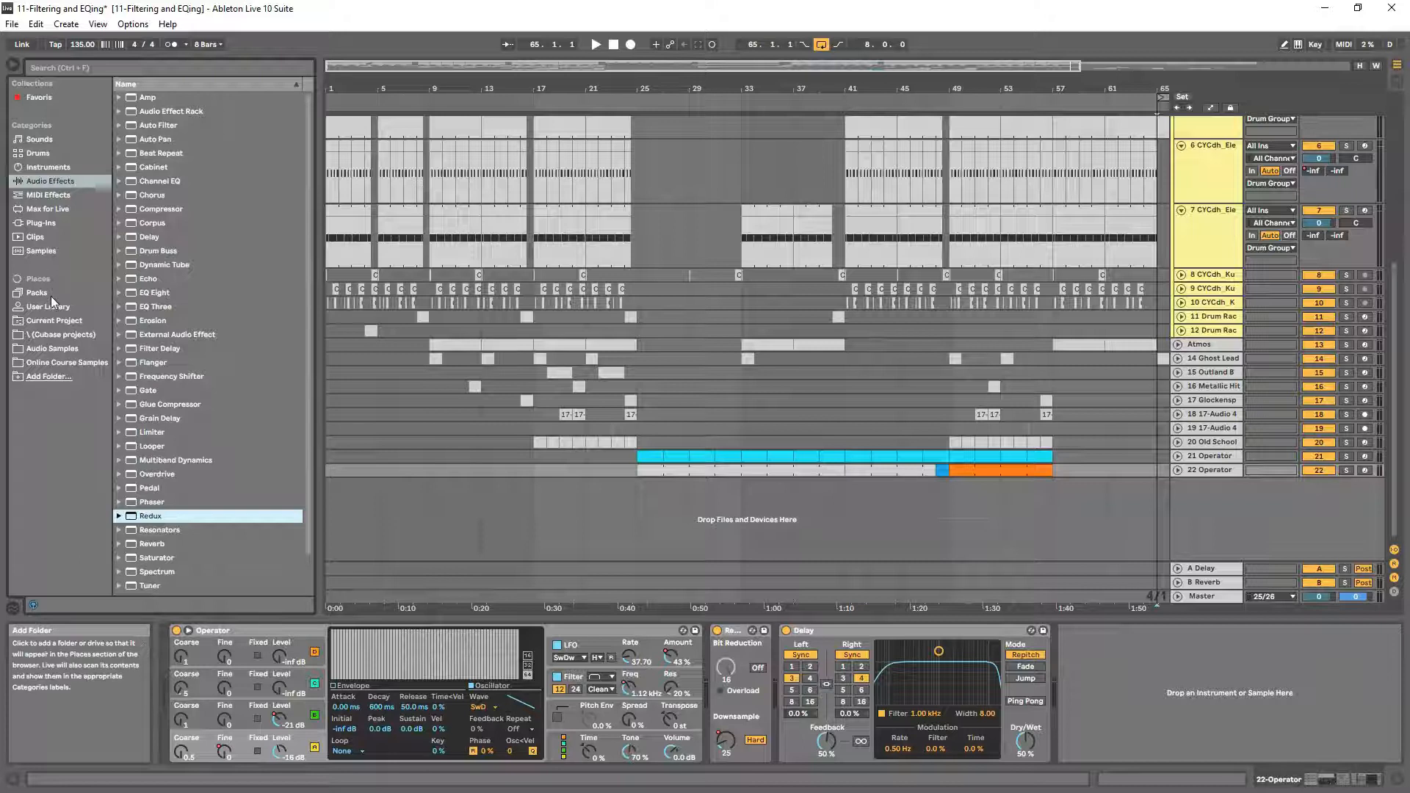
{"action": "left_click", "coordinate": [74, 362]}
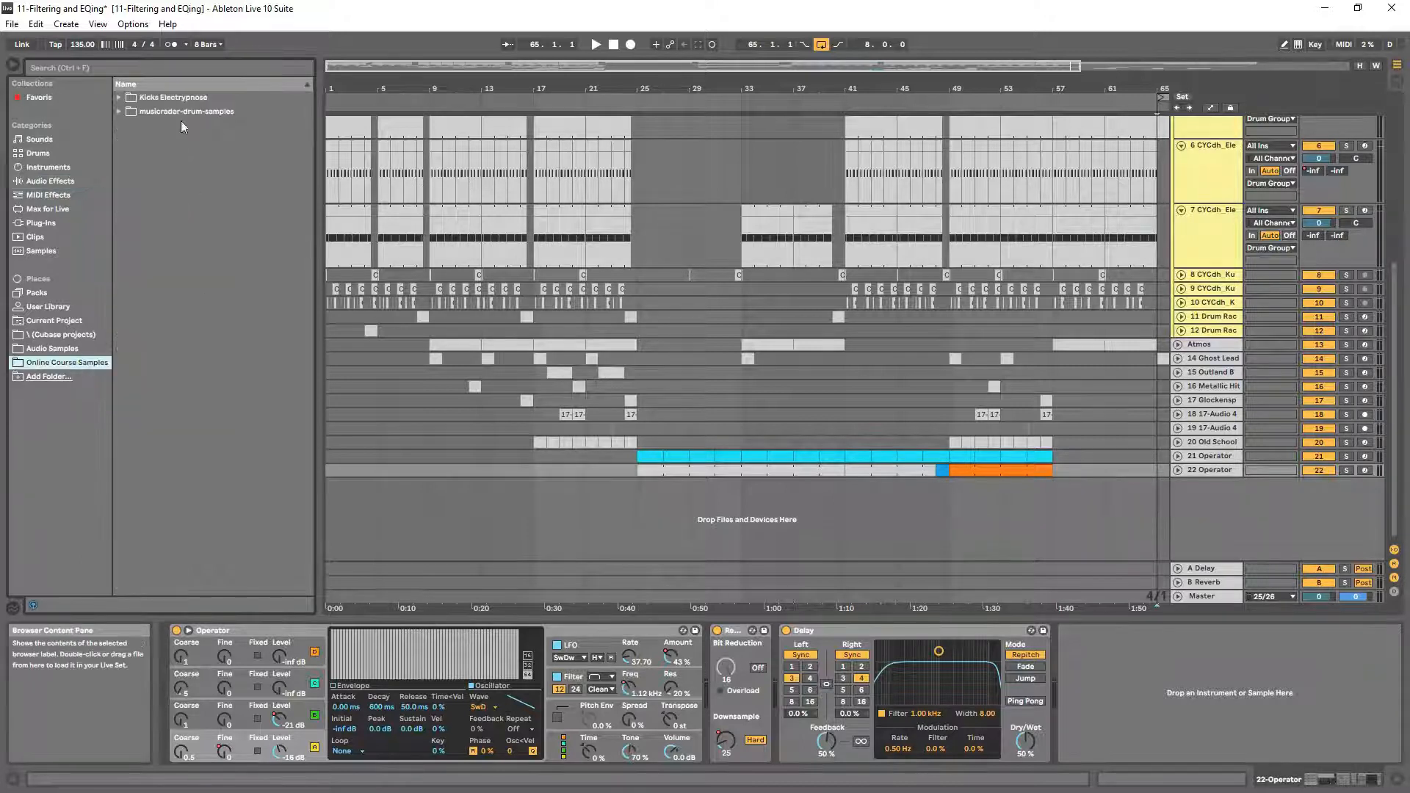
{"action": "left_click", "coordinate": [119, 112]}
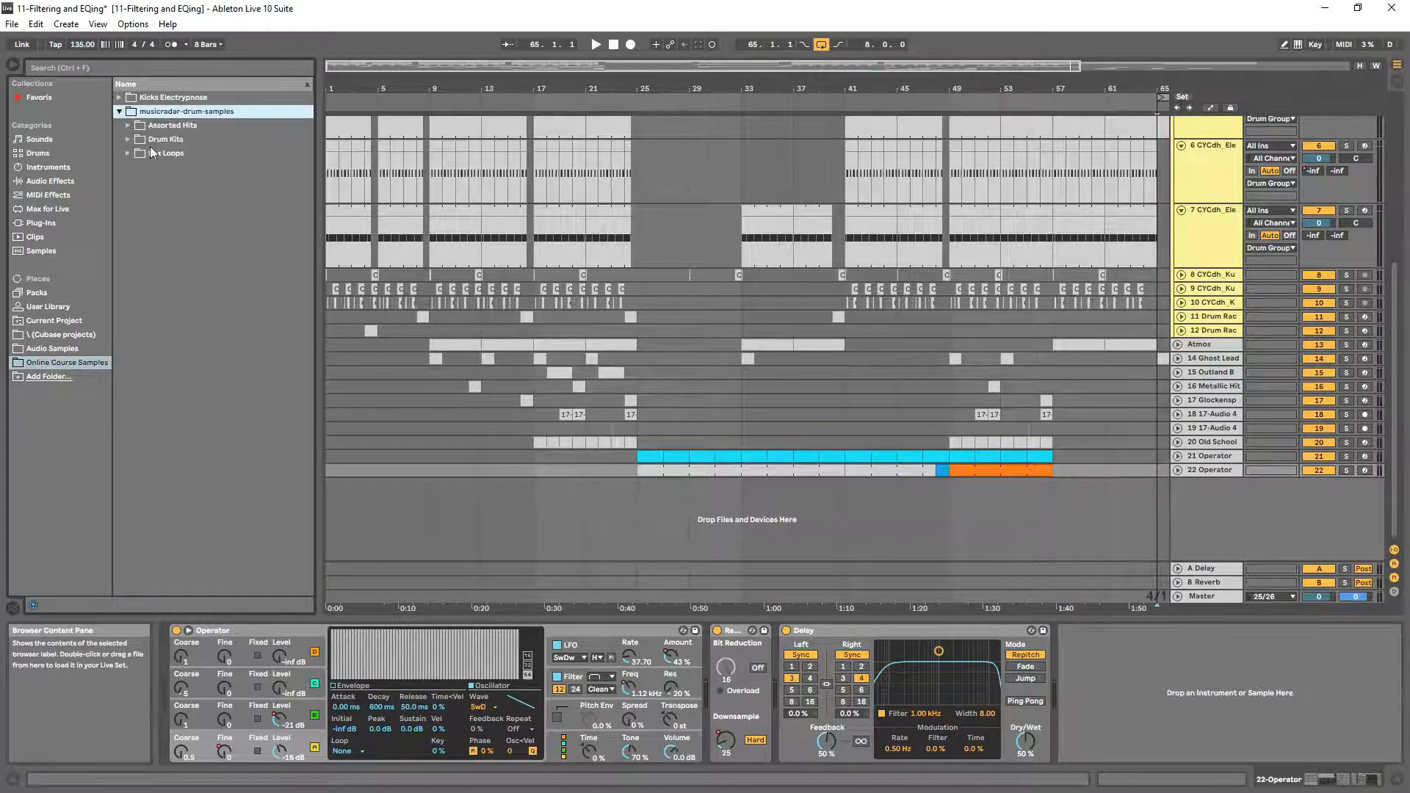
{"action": "left_click", "coordinate": [128, 140]}
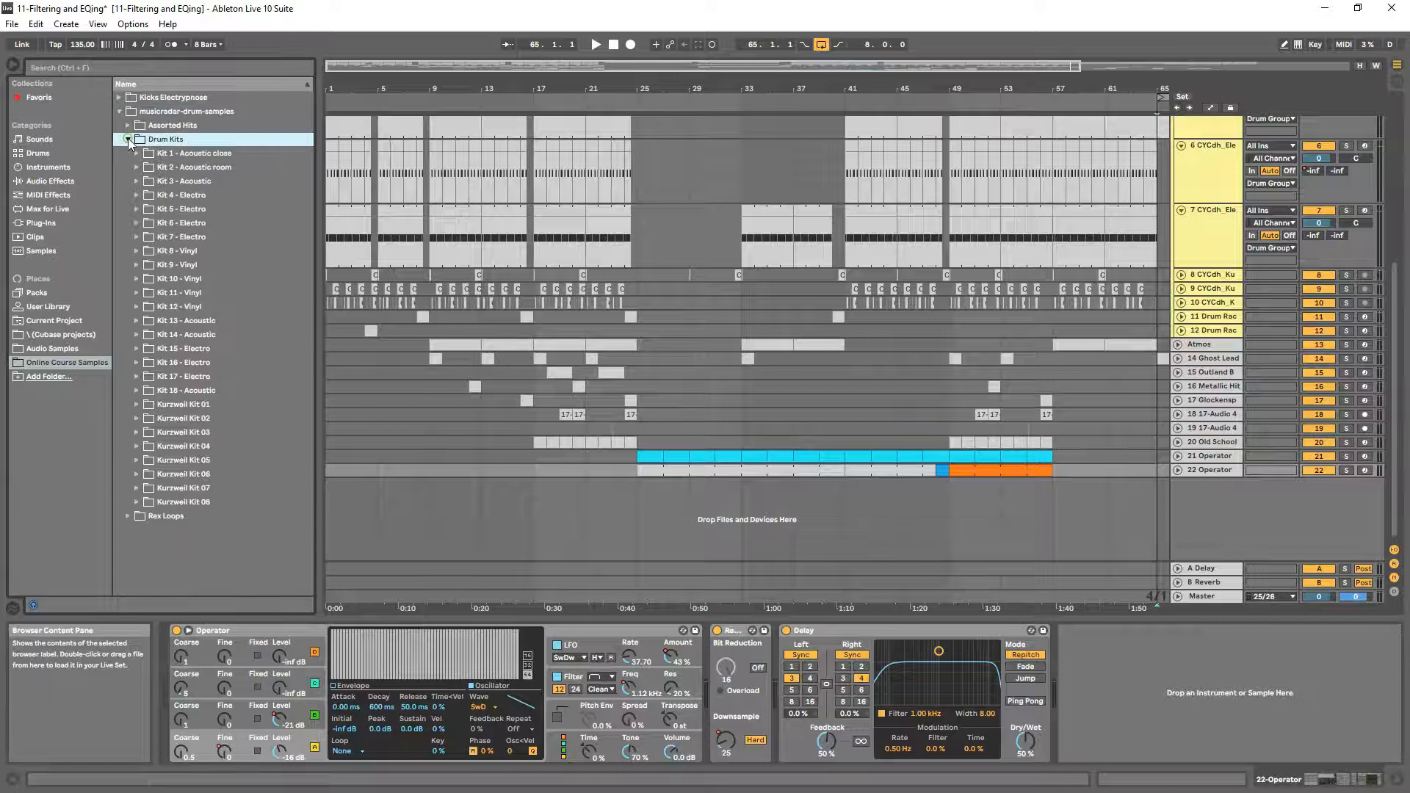
{"action": "left_click", "coordinate": [134, 293]}
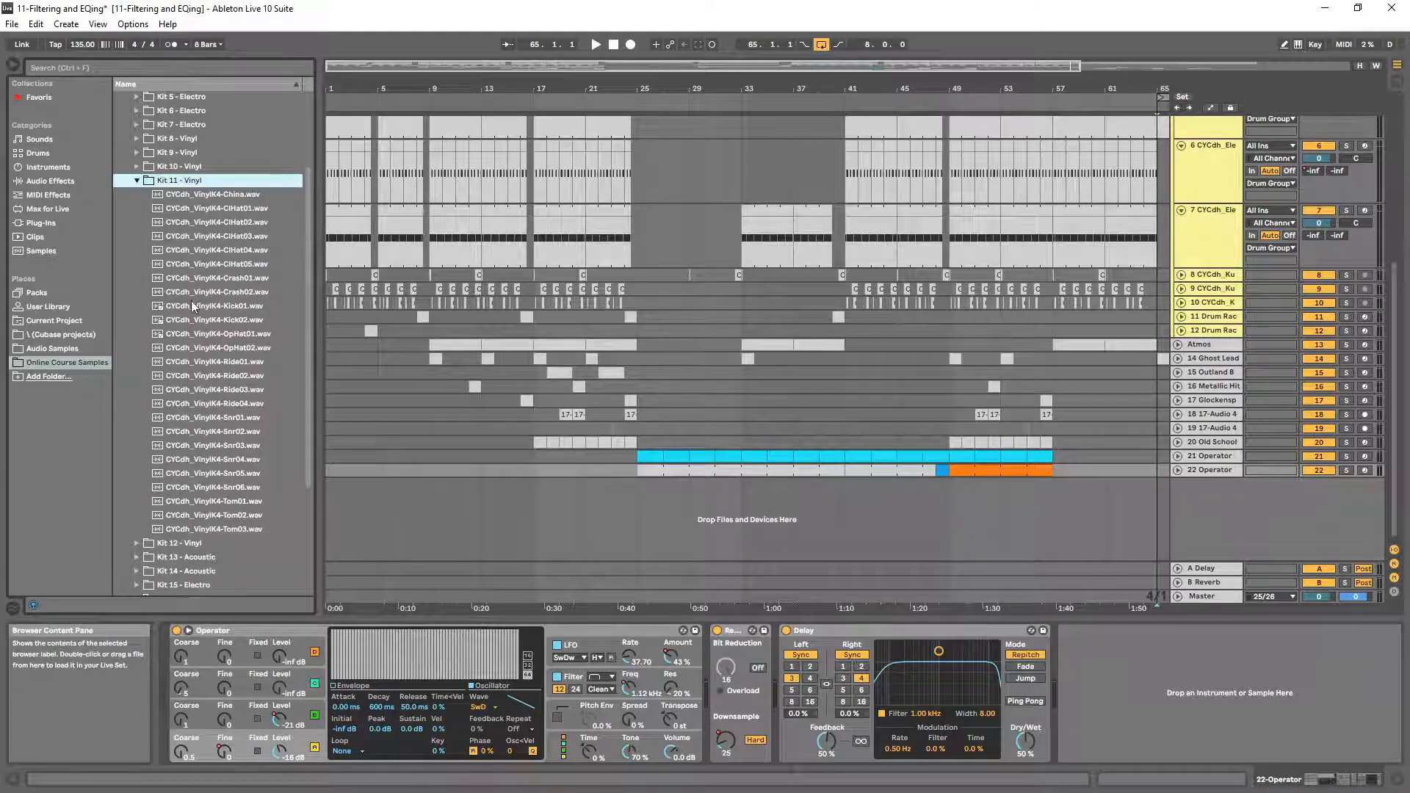
- Audition the Kit 11 - Vinyl samples from Ride04 through Snr01 to Snr06
{"action": "scroll", "coordinate": [220, 382], "scroll_direction": "down", "scroll_amount": 3}
{"action": "left_click", "coordinate": [221, 322]}
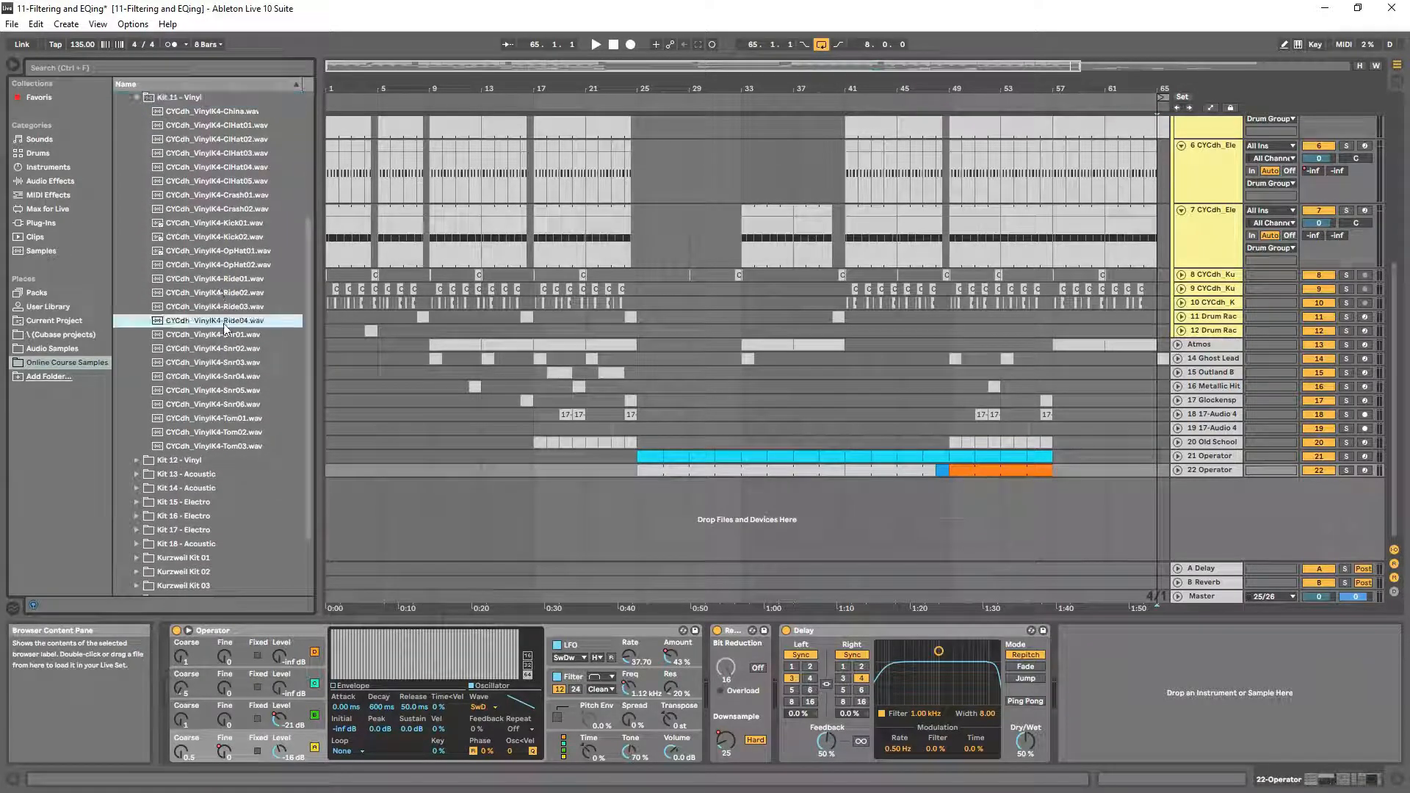
{"action": "left_click", "coordinate": [222, 335]}
{"action": "left_click", "coordinate": [221, 351]}
{"action": "left_click", "coordinate": [220, 363]}
{"action": "left_click", "coordinate": [223, 377]}
{"action": "left_click", "coordinate": [224, 390]}
{"action": "left_click", "coordinate": [228, 404]}
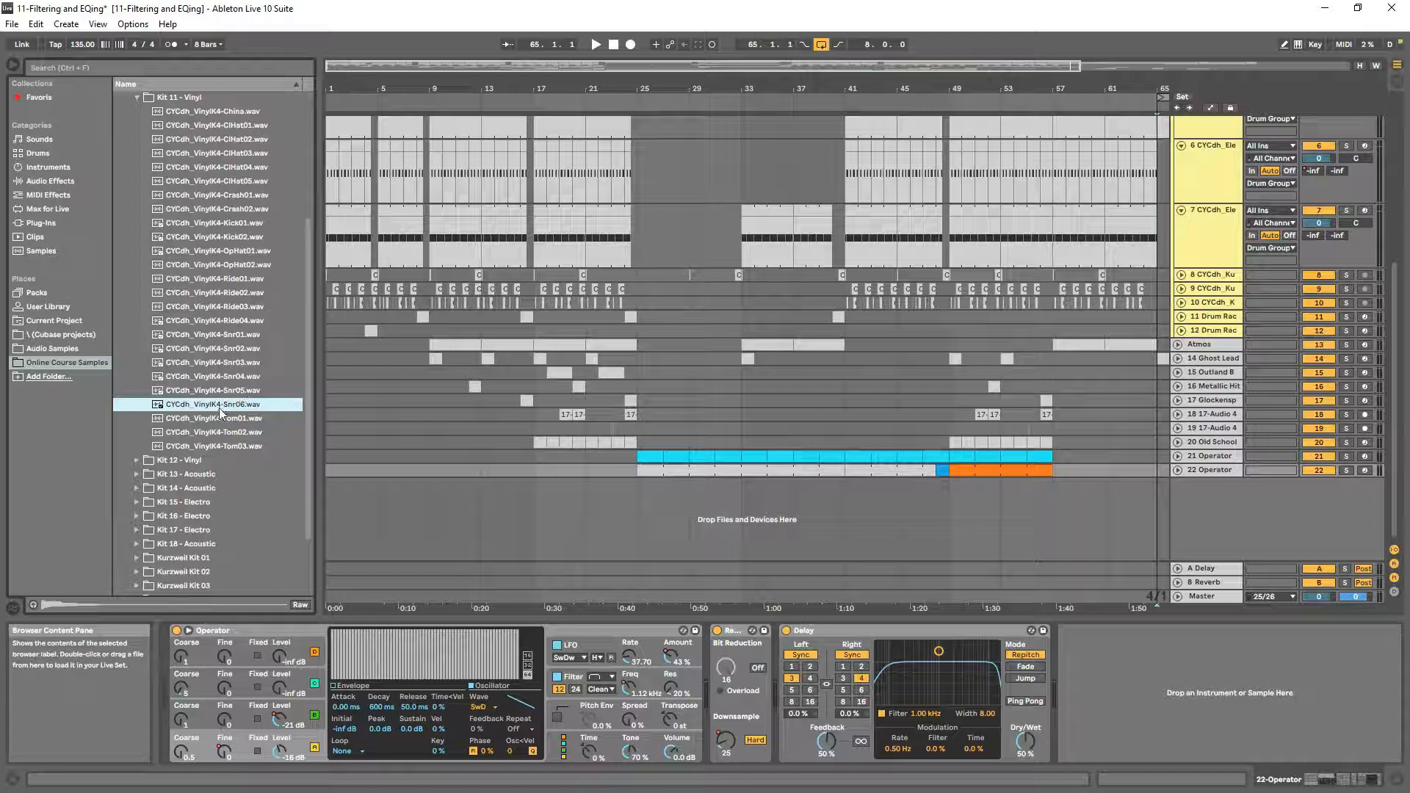
- Play the arrangement briefly from bar 73 to hear the existing drums there
{"action": "left_click_drag", "start_coordinate": [828, 96], "coordinate": [828, 88]}
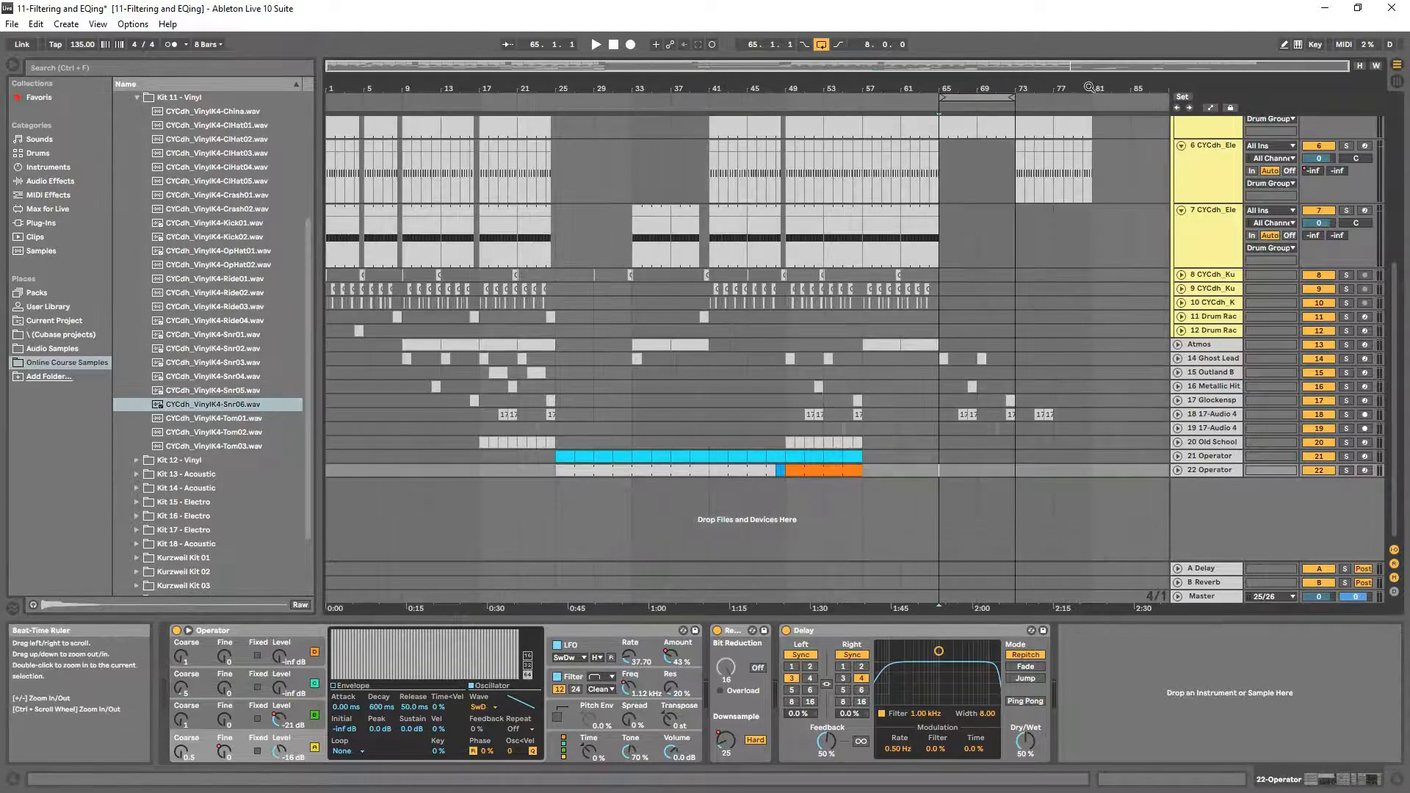
{"action": "left_click_drag", "start_coordinate": [1089, 87], "coordinate": [915, 172]}
{"action": "left_click", "coordinate": [915, 187]}
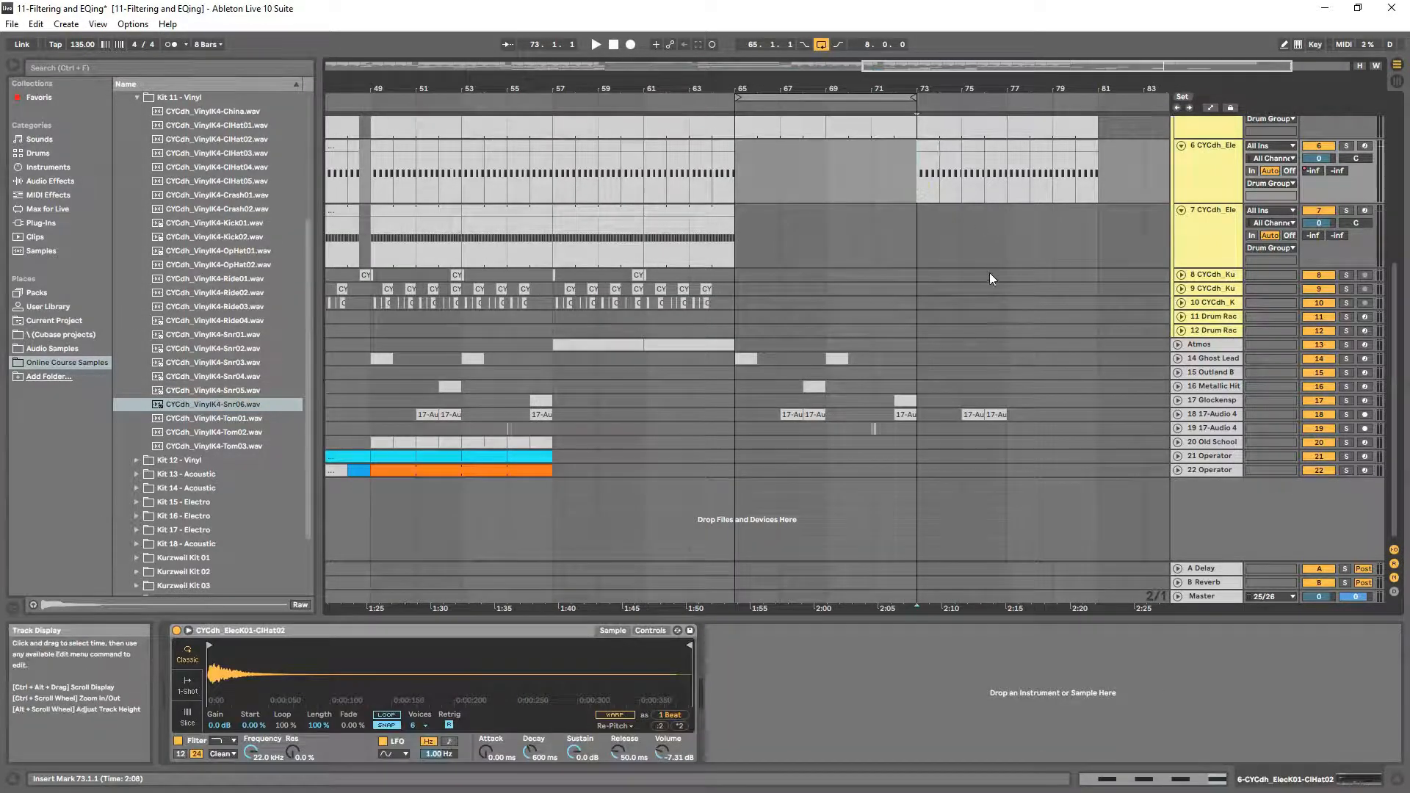
{"action": "key", "text": "space"}
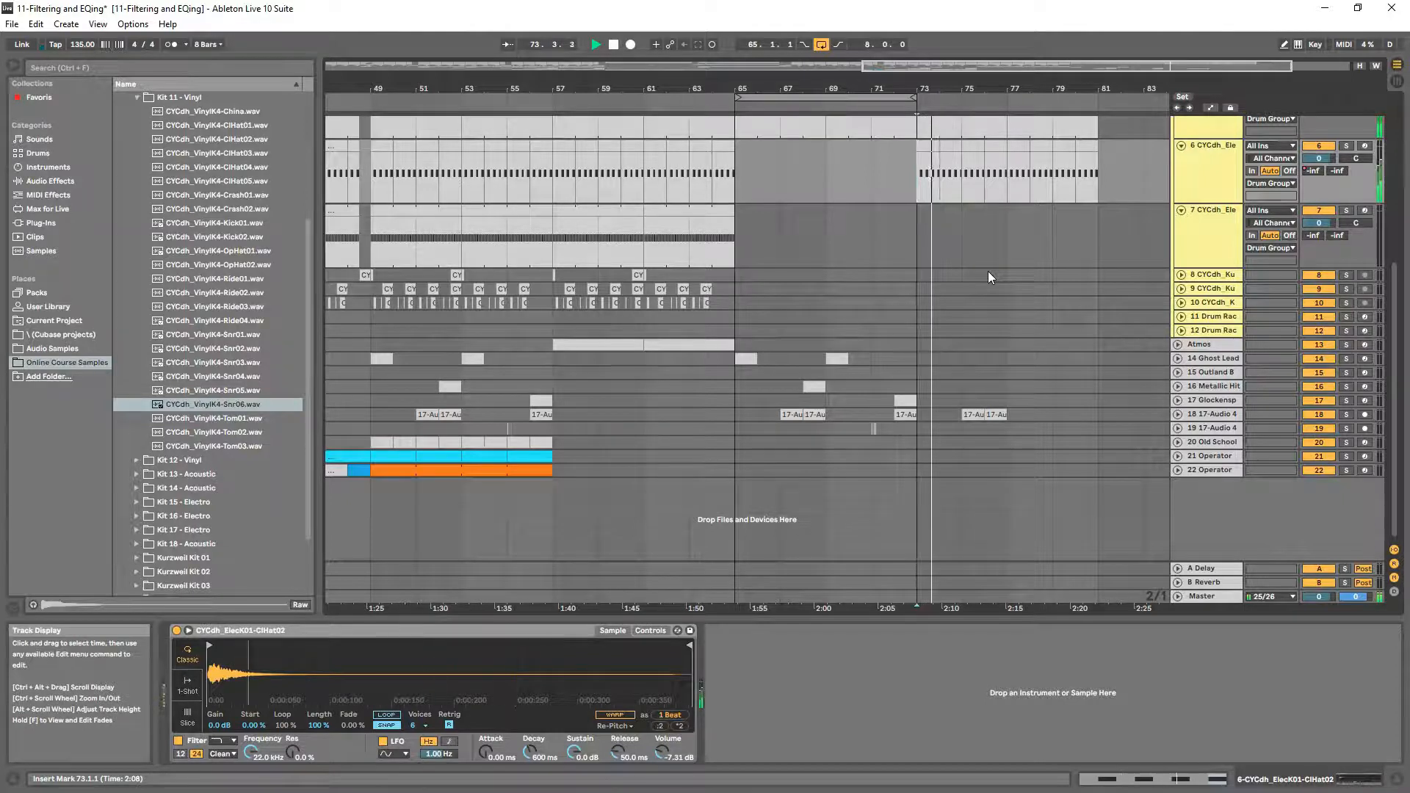
{"action": "key", "text": "space"}
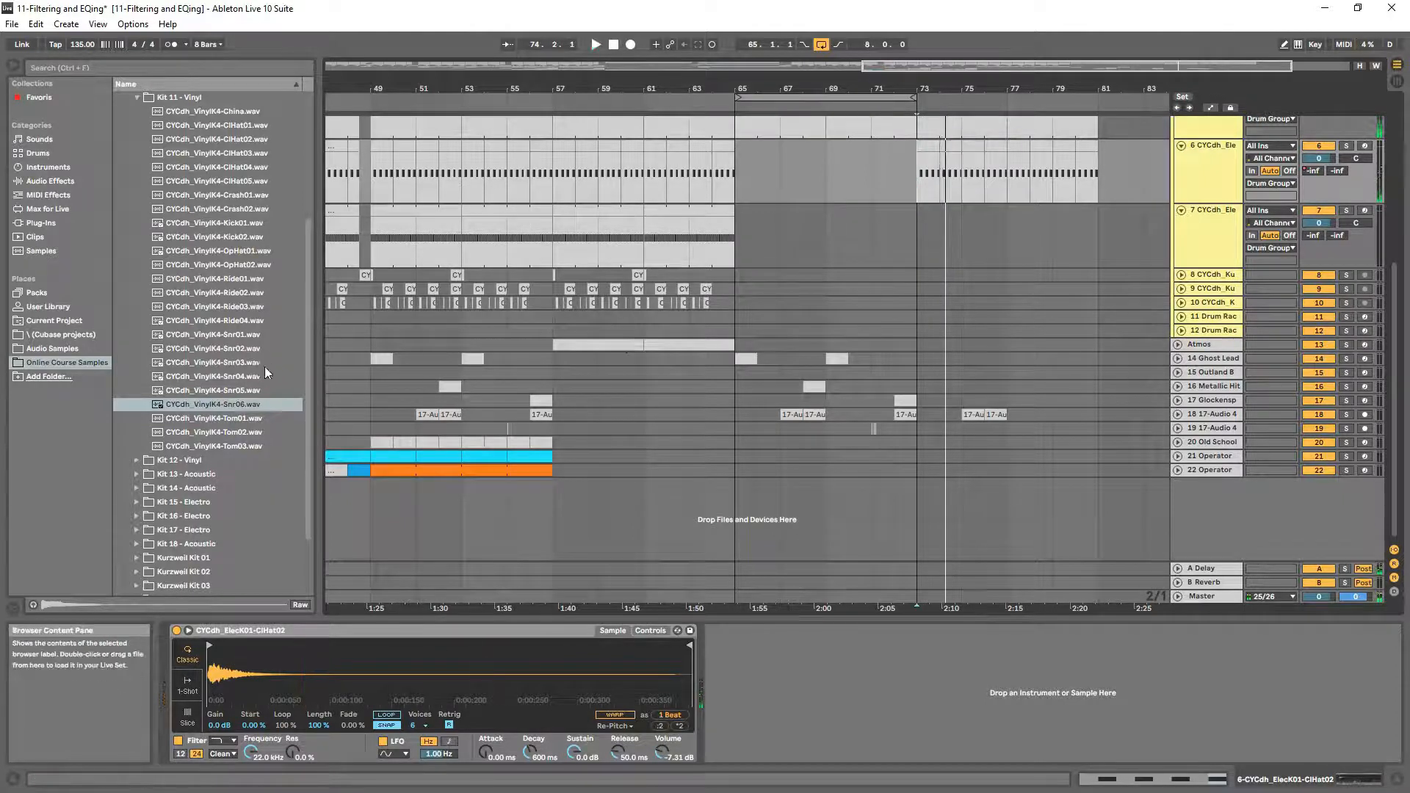
- Place the CYCdh_VinylK4-Snr06.wav sample at bar 73 on a new audio track below 22 Operator
{"action": "left_click_drag", "start_coordinate": [162, 403], "coordinate": [929, 515]}
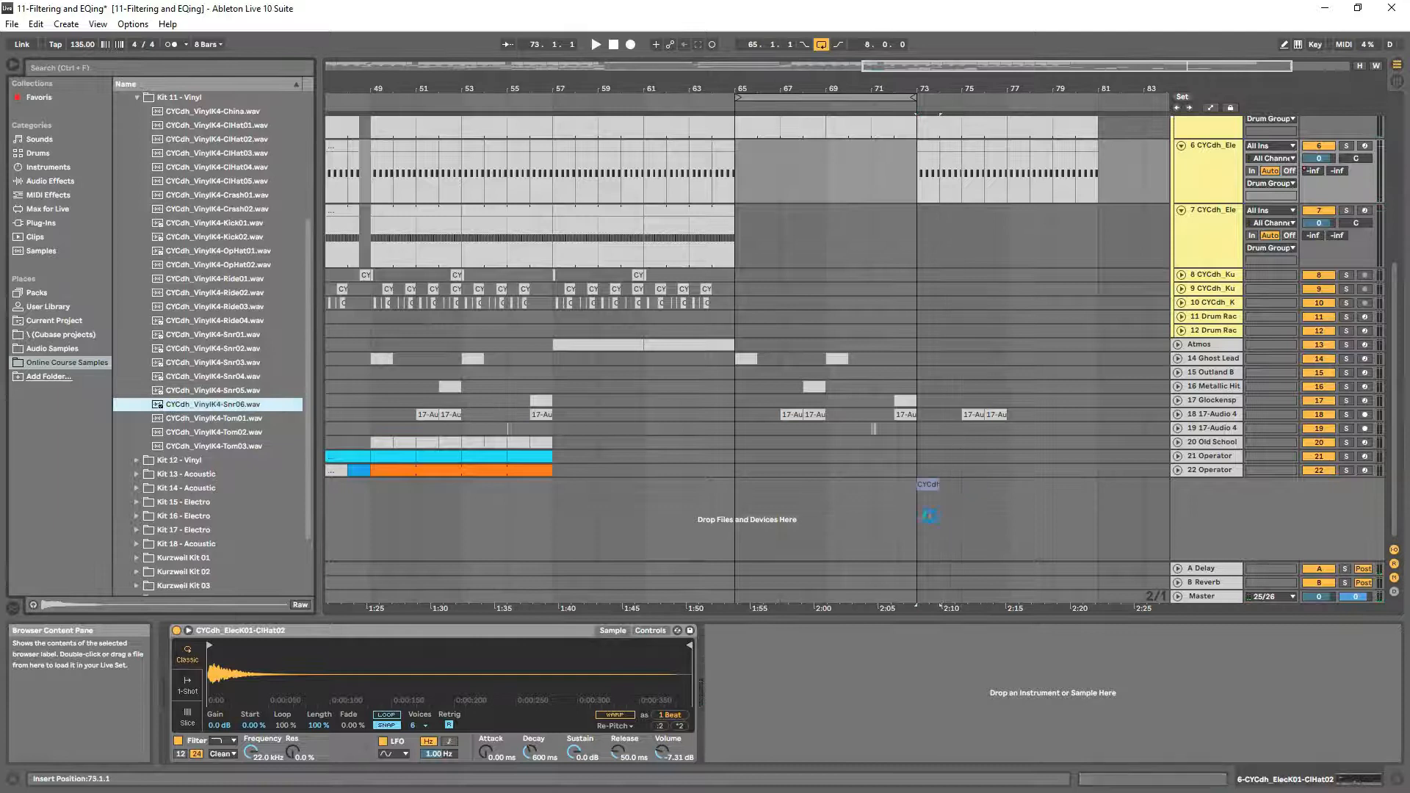
{"action": "left_click_drag", "start_coordinate": [956, 91], "coordinate": [707, 202]}
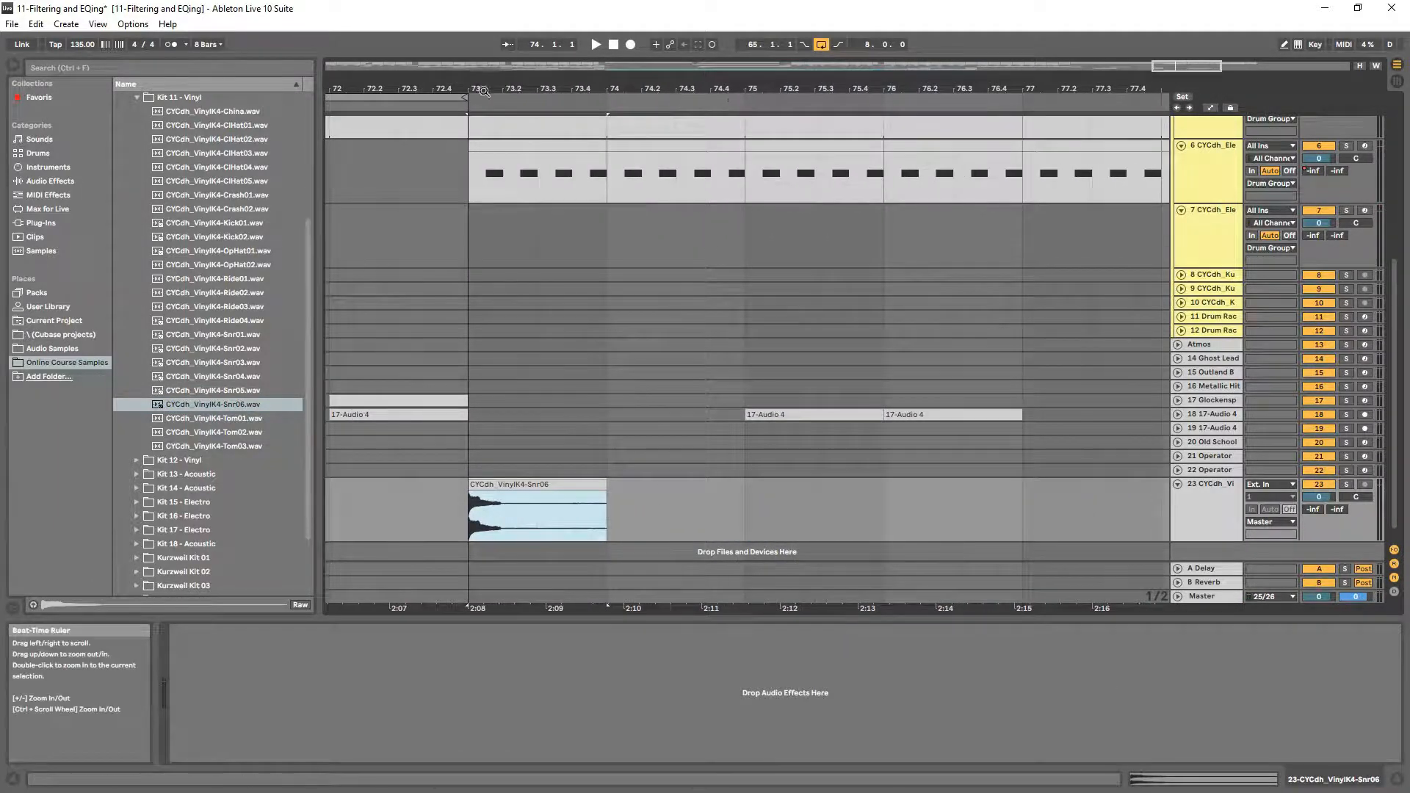
{"action": "left_click_drag", "start_coordinate": [474, 88], "coordinate": [473, 132]}
- Lower the new snare track's volume to -8.7 dB, checking it by playing from bar 73
{"action": "key", "text": "space"}
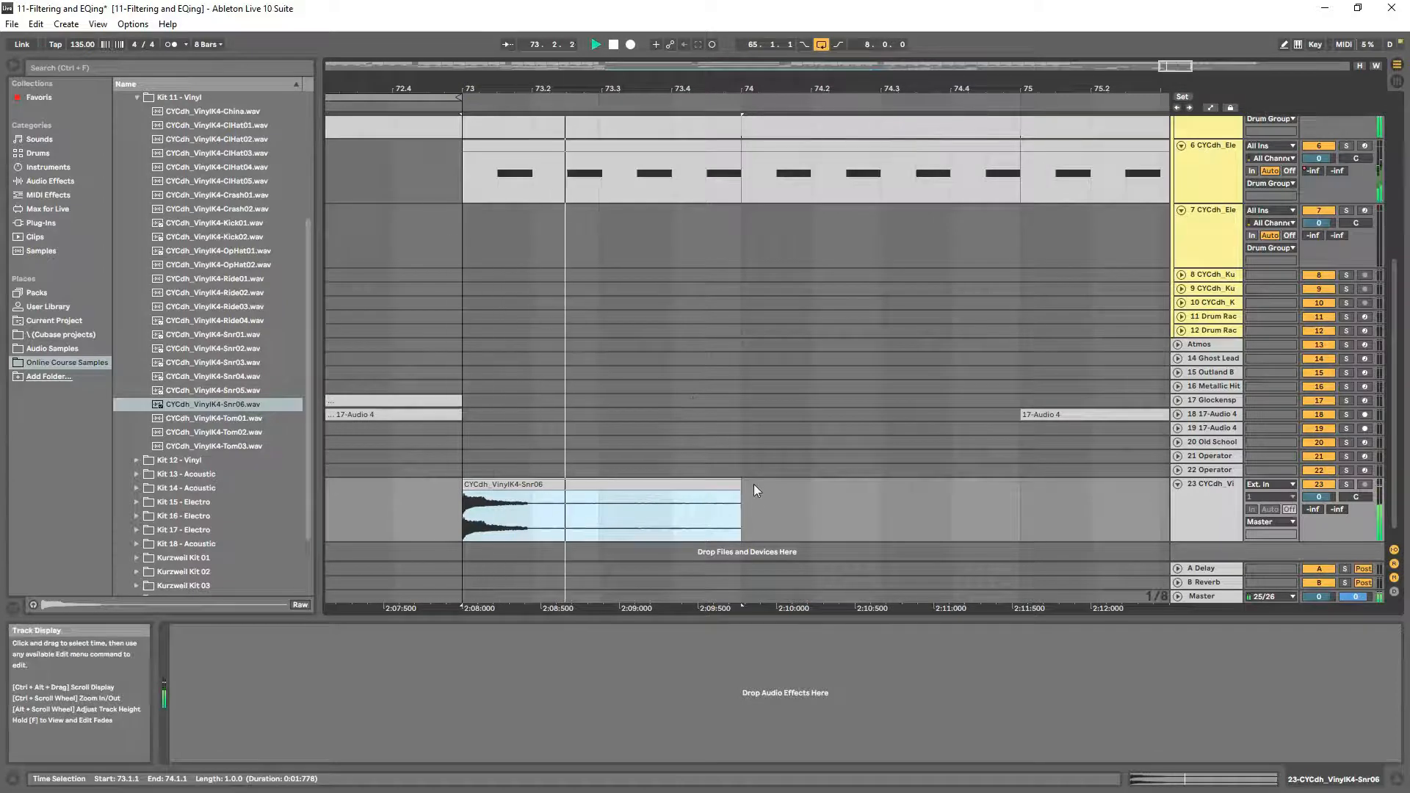
{"action": "left_click_drag", "start_coordinate": [1320, 496], "coordinate": [1327, 502]}
{"action": "key", "text": "space"}
{"action": "key", "text": "space"}
{"action": "key", "text": "space"}
{"action": "key", "text": "space"}
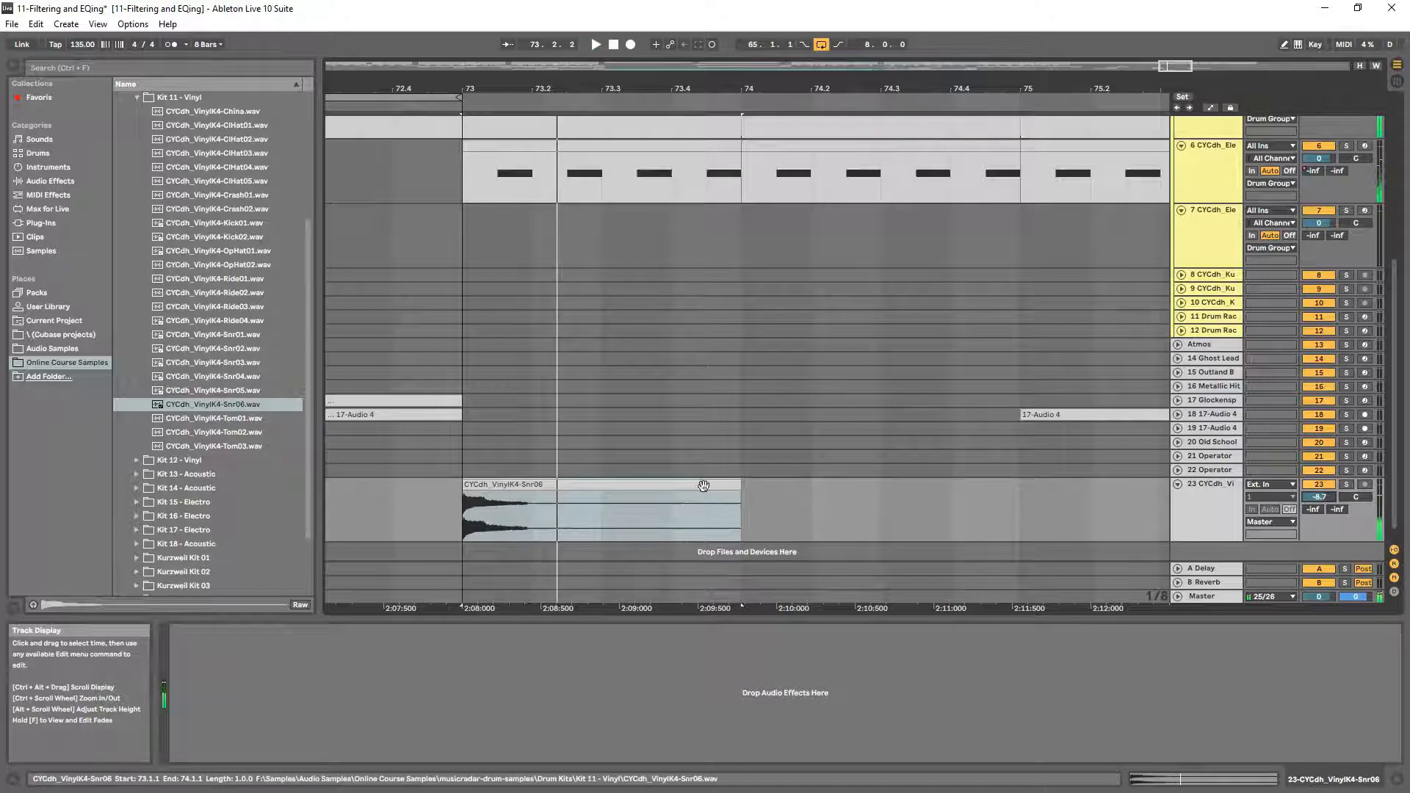
- Shorten the snare clip at bar 73 to a single sixteenth note, ending at 73.1.2
{"action": "left_click_drag", "start_coordinate": [739, 487], "coordinate": [497, 486]}
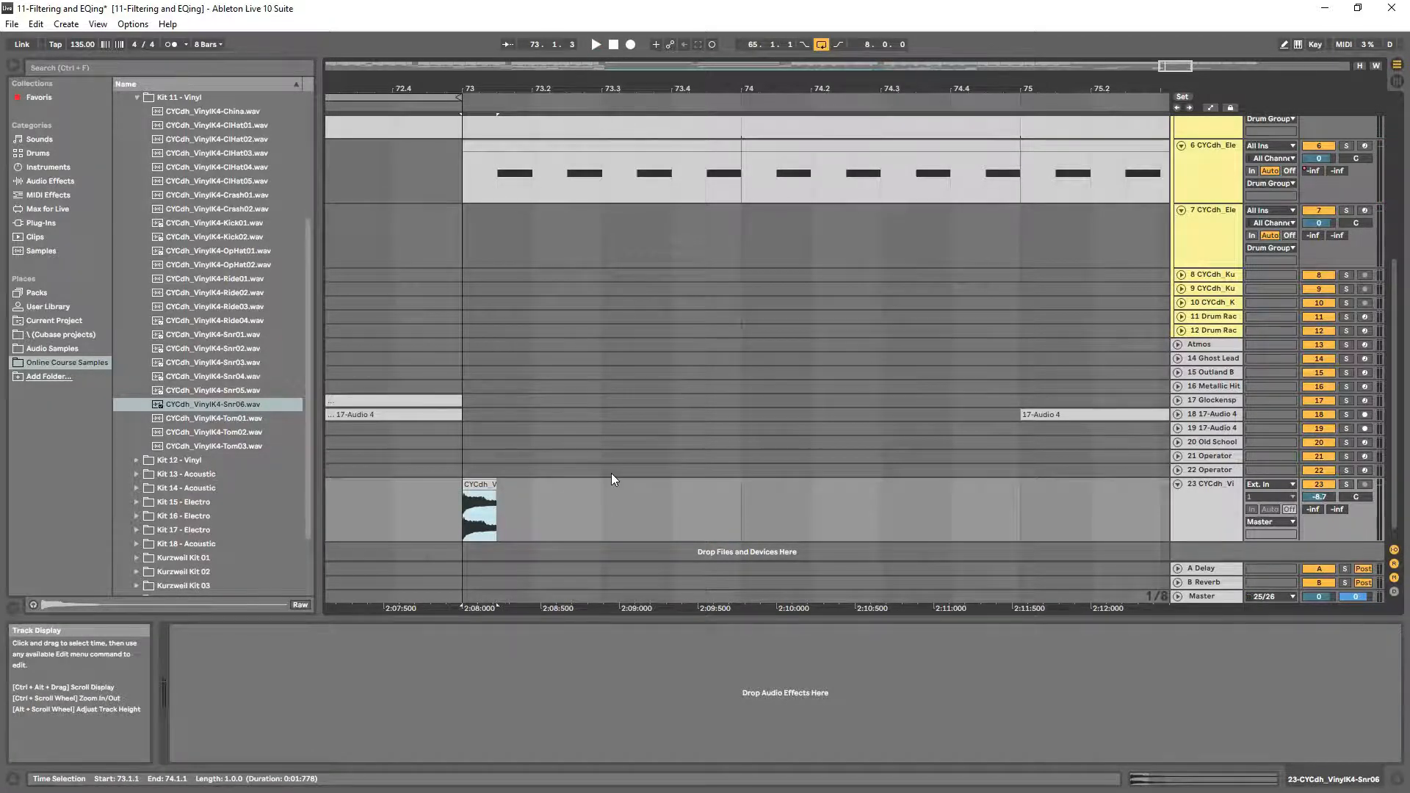
{"action": "left_click", "coordinate": [481, 486]}
{"action": "key", "text": "space"}
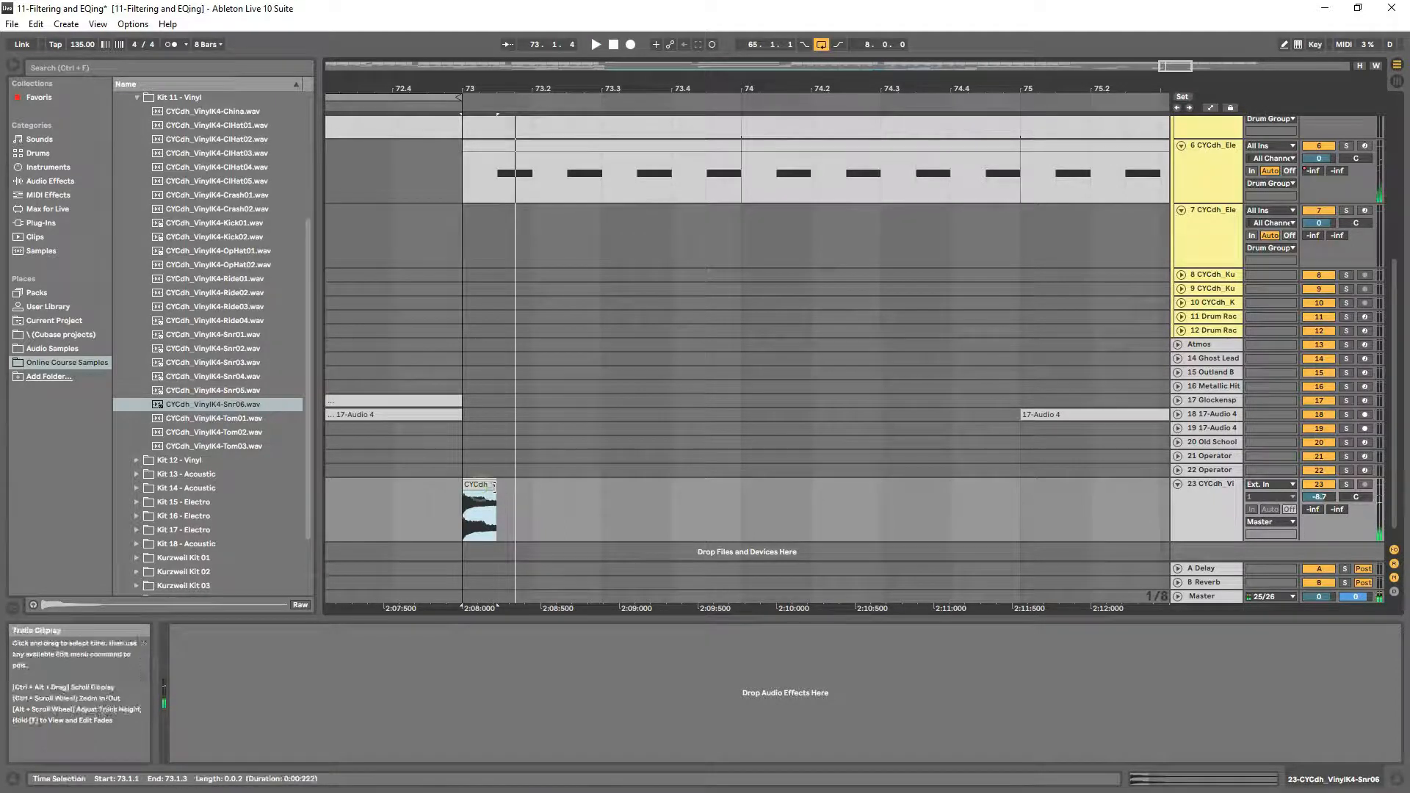
{"action": "scroll", "coordinate": [494, 486], "scroll_direction": "up", "scroll_amount": 3}
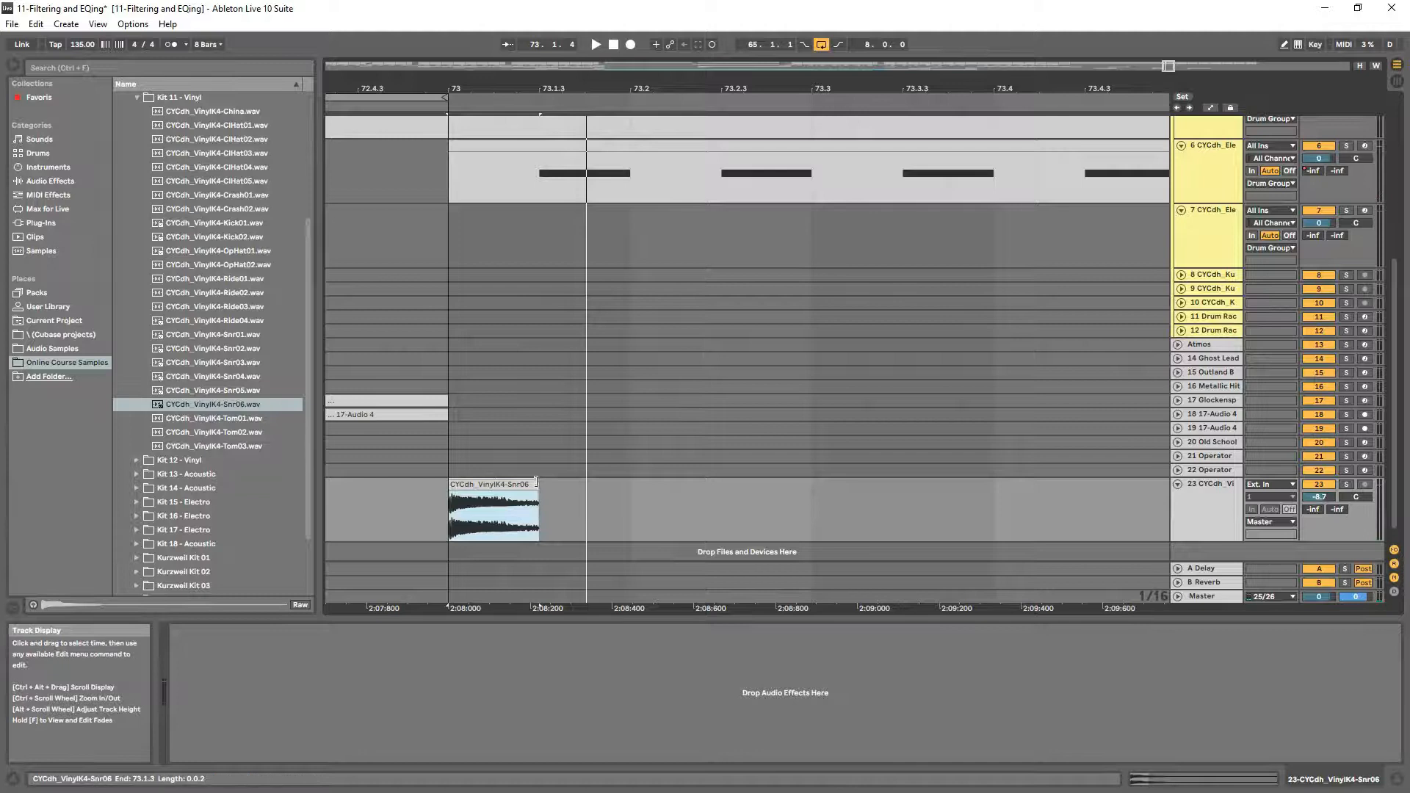
{"action": "left_click_drag", "start_coordinate": [536, 482], "coordinate": [493, 483]}
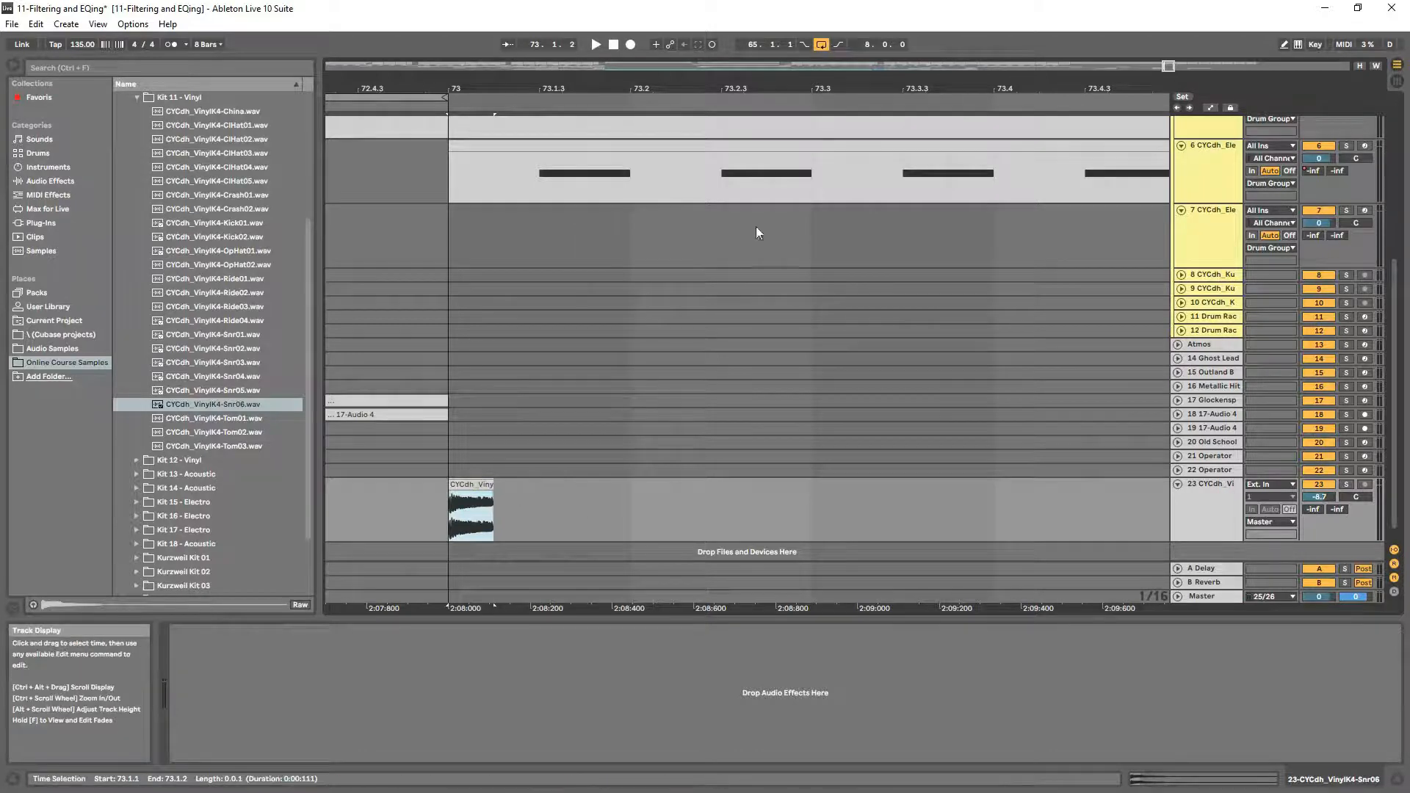
- Set the arrangement loop to one bar starting at 73.1.1
{"action": "left_click_drag", "start_coordinate": [536, 82], "coordinate": [536, 37]}
{"action": "left_click_drag", "start_coordinate": [481, 100], "coordinate": [865, 58]}
{"action": "left_click_drag", "start_coordinate": [676, 457], "coordinate": [693, 468]}
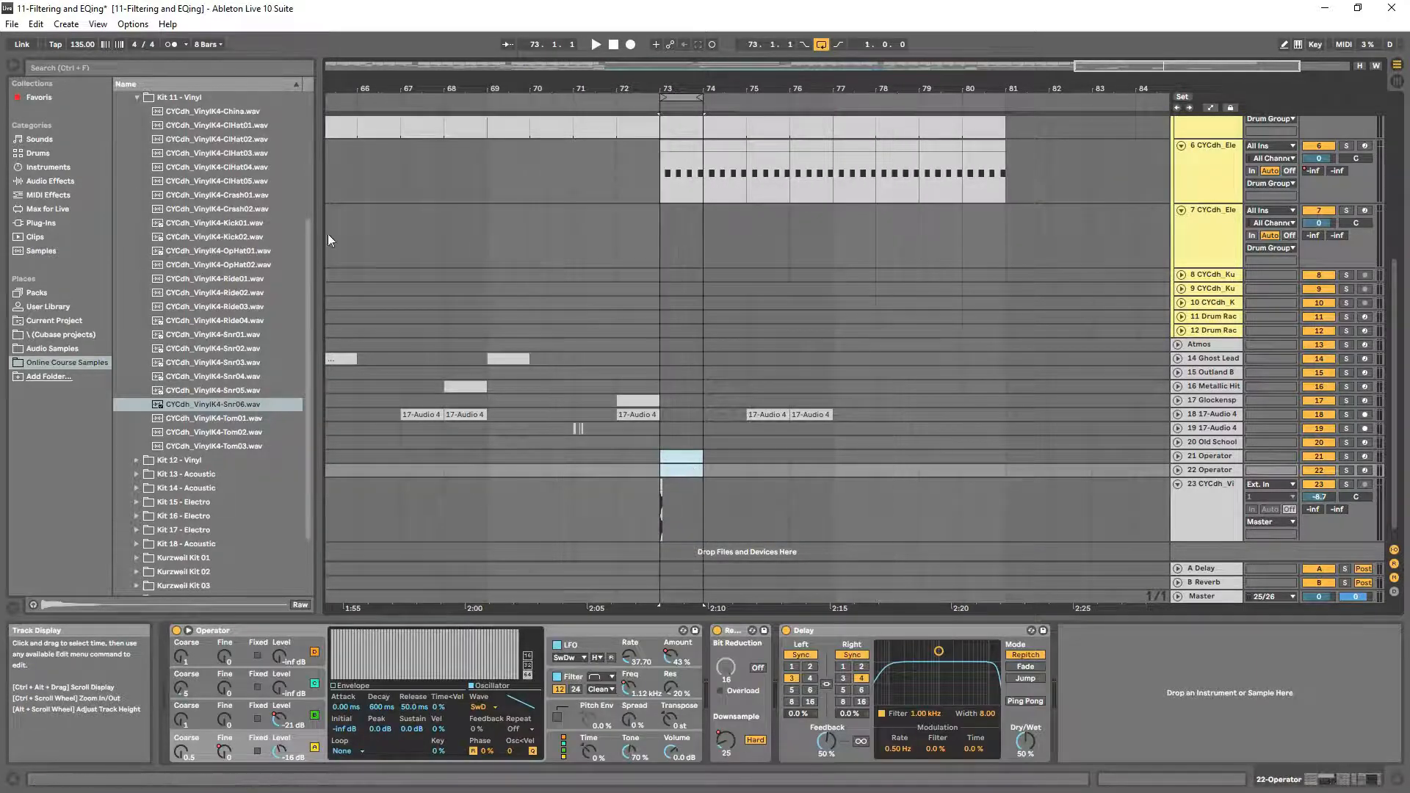
- Copy the snare clip to 73.1.3, 73.1.4, 73.2.2, 73.2.3, 73.3.1, 73.3.2, 73.4.1 and 73.4.3, and play the pattern
{"action": "left_click_drag", "start_coordinate": [695, 88], "coordinate": [936, 140]}
{"action": "left_click_drag", "start_coordinate": [539, 501], "coordinate": [700, 488]}
{"action": "left_click", "coordinate": [603, 487]}
{"action": "left_click_drag", "start_coordinate": [700, 487], "coordinate": [734, 489]}
{"action": "left_click_drag", "start_coordinate": [733, 488], "coordinate": [835, 489]}
{"action": "left_click_drag", "start_coordinate": [836, 488], "coordinate": [1000, 488]}
{"action": "left_click", "coordinate": [505, 517]}
{"action": "key", "text": "space"}
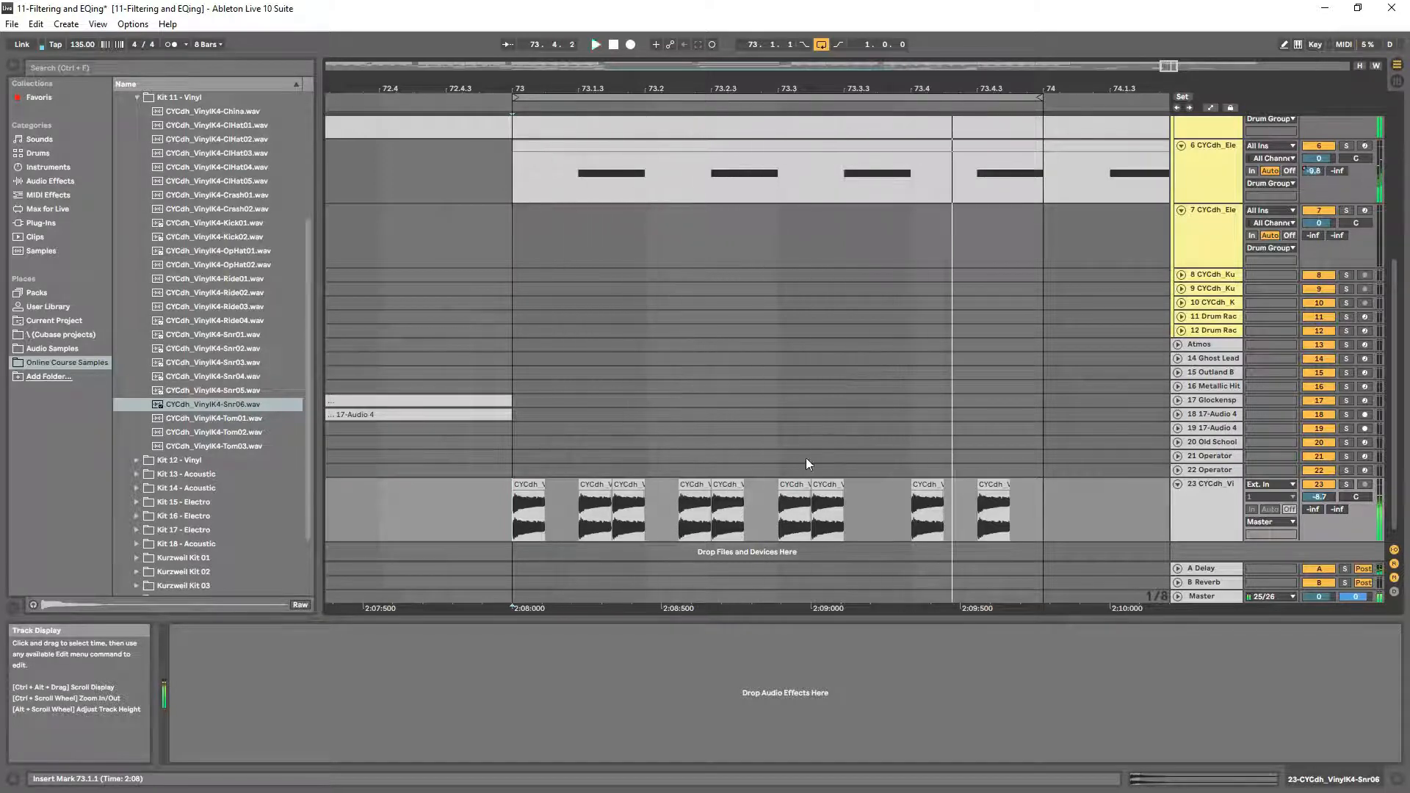
- Lower the clip gain of the snare hit at 73.3.1 to -6.72 dB and the hit at 73.1.3 to -2.70 dB
{"action": "left_click", "coordinate": [697, 485]}
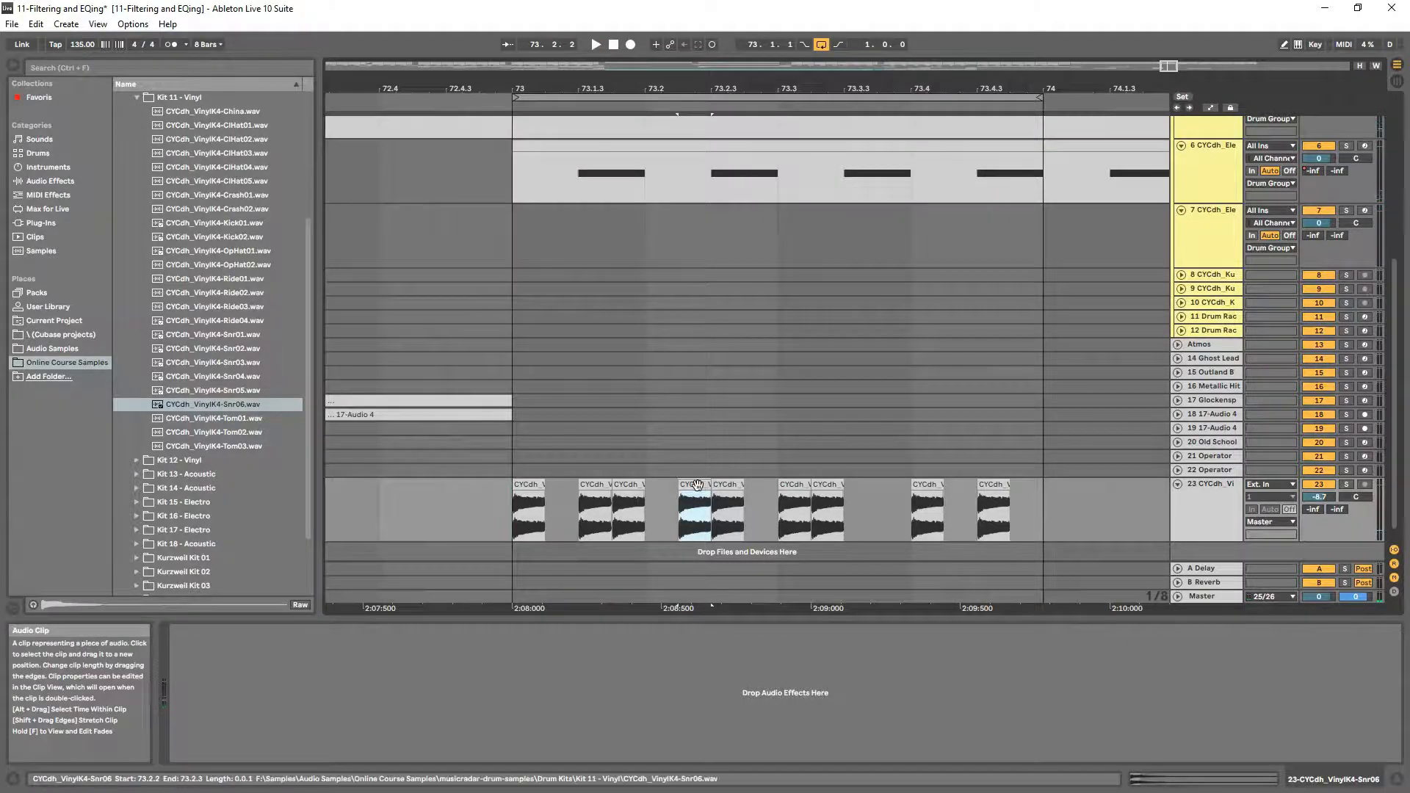
{"action": "double_click", "coordinate": [697, 485]}
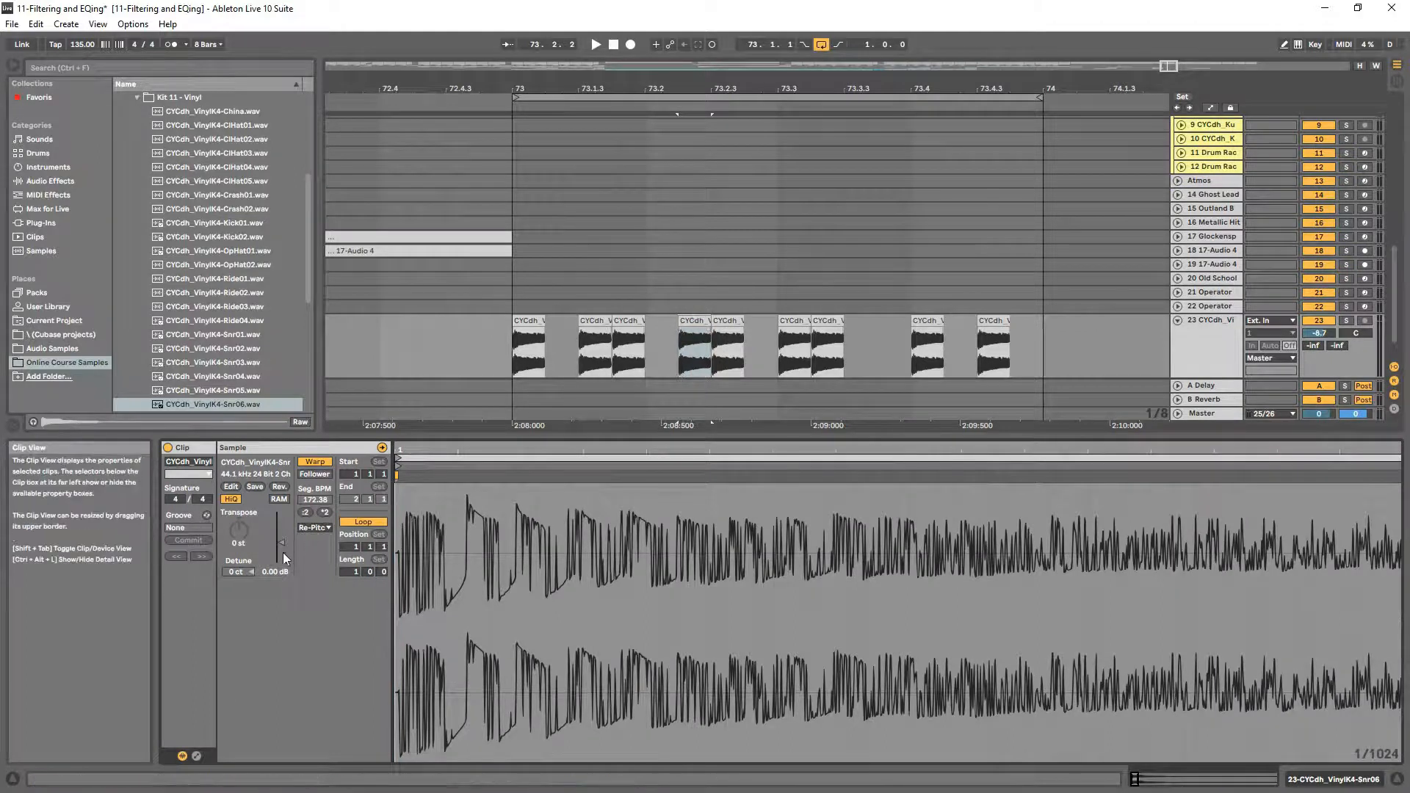
{"action": "left_click", "coordinate": [790, 323]}
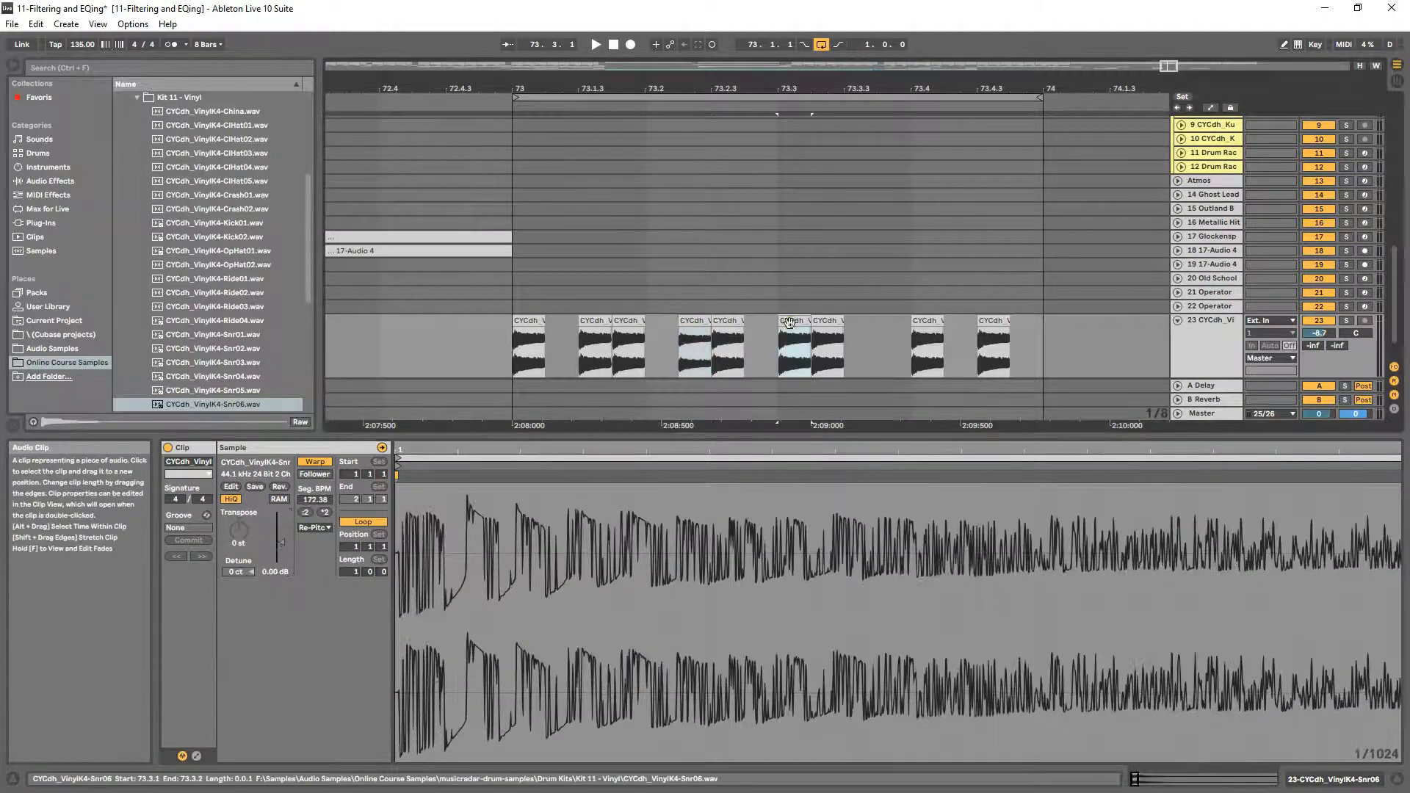
{"action": "left_click_drag", "start_coordinate": [276, 547], "coordinate": [276, 569]}
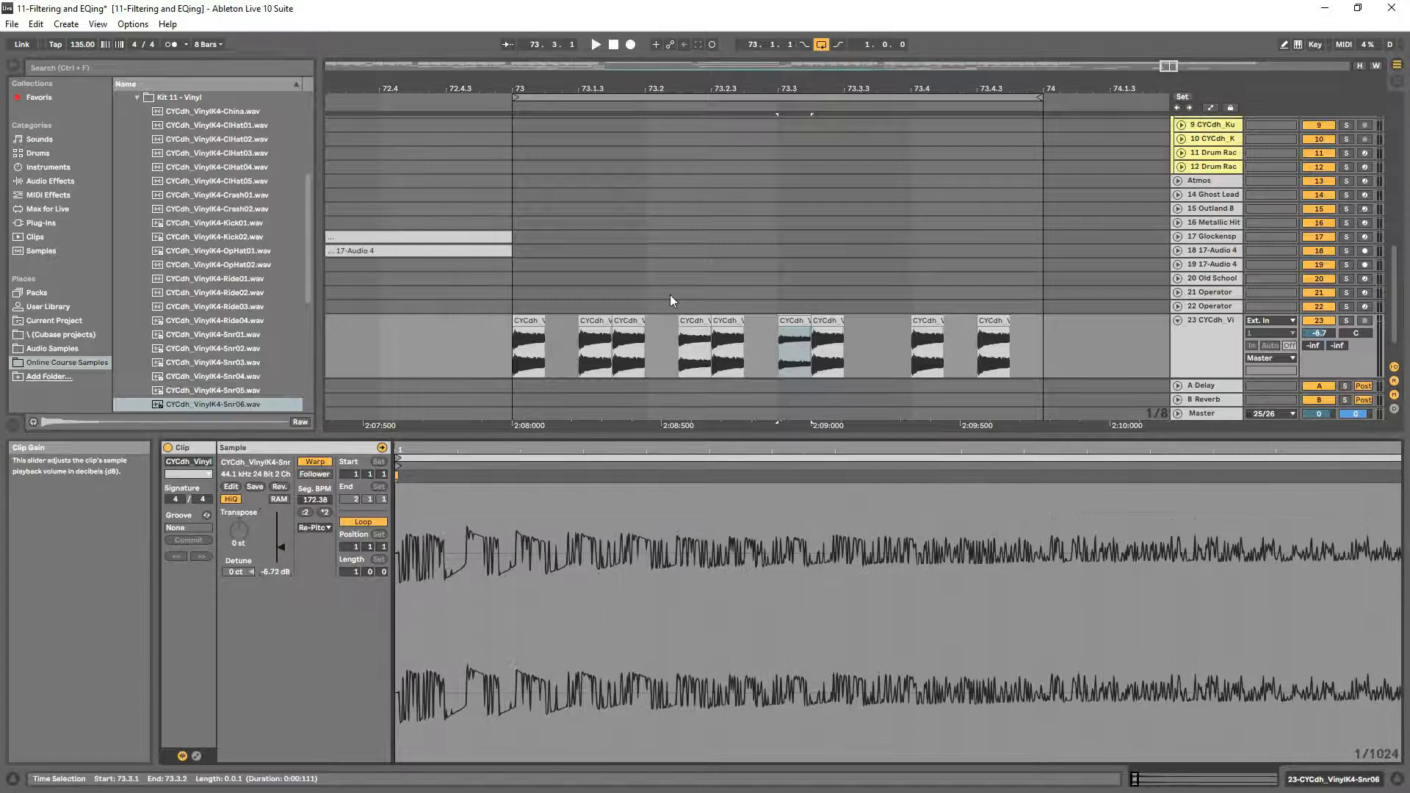
{"action": "left_click", "coordinate": [596, 341]}
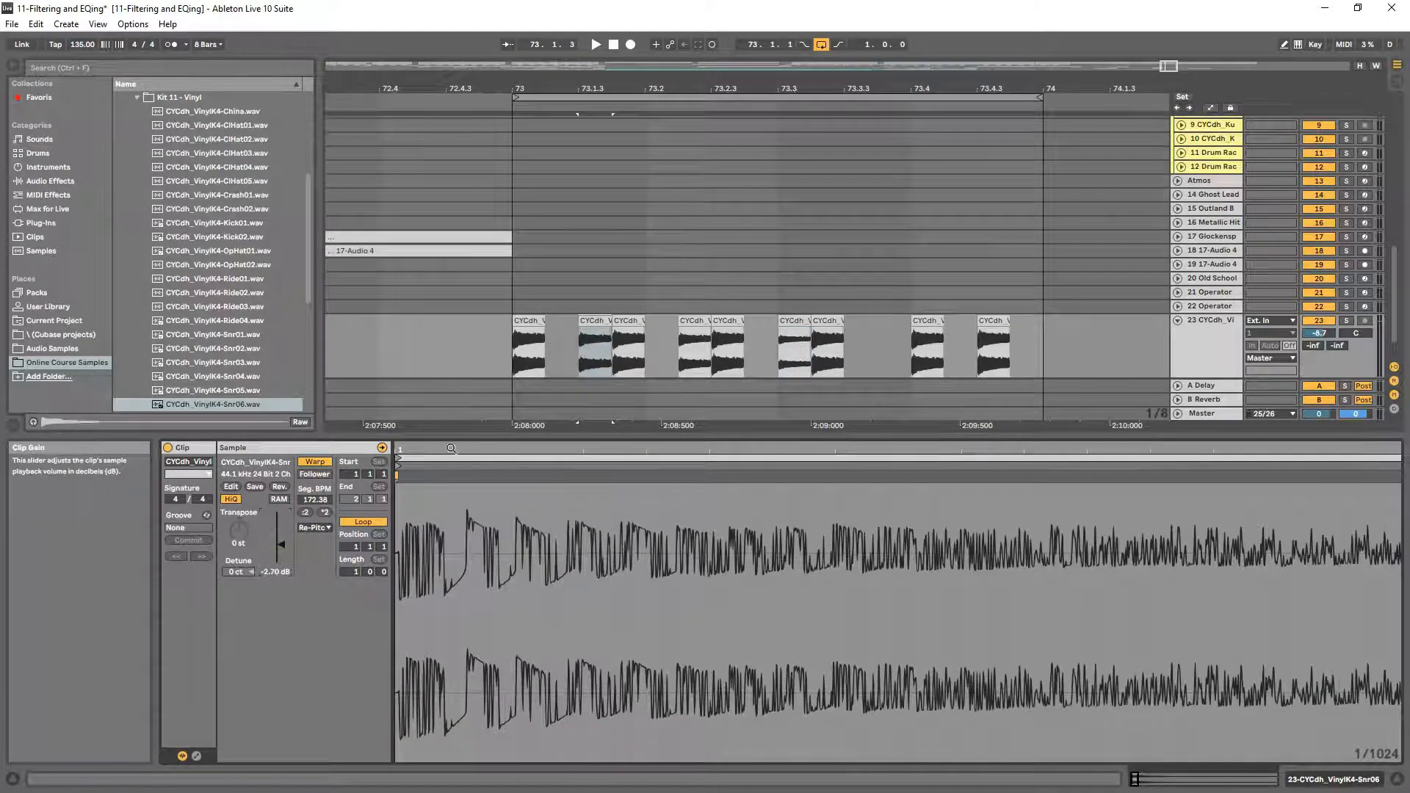
- Shorten the snare hit at 73.1.3 to a thirty-second note and play the looped pattern
{"action": "scroll", "coordinate": [609, 338], "scroll_direction": "up", "scroll_amount": 3}
{"action": "left_click_drag", "start_coordinate": [617, 324], "coordinate": [556, 321]}
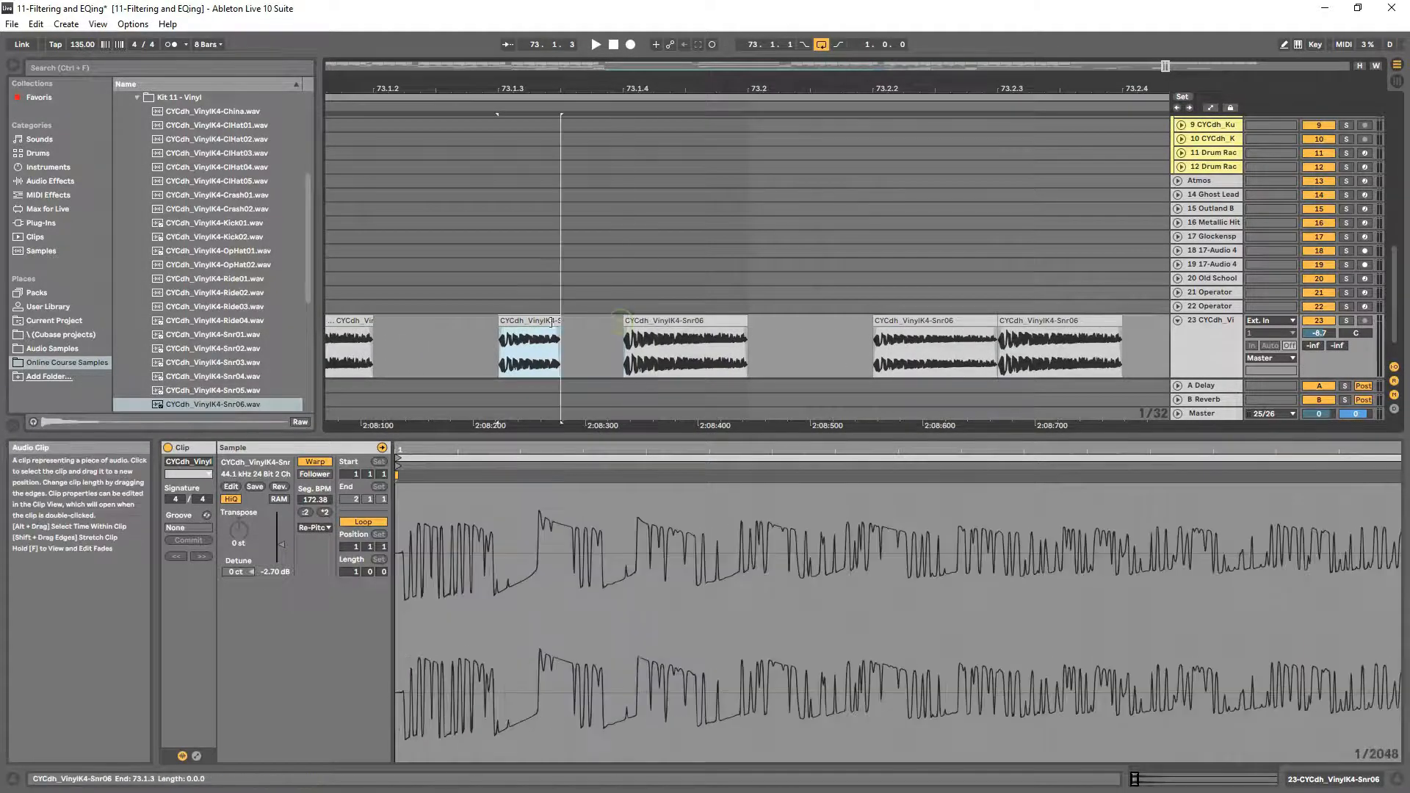
{"action": "scroll", "coordinate": [482, 337], "scroll_direction": "down", "scroll_amount": 4}
{"action": "key", "text": "space"}
{"action": "left_click", "coordinate": [483, 339]}
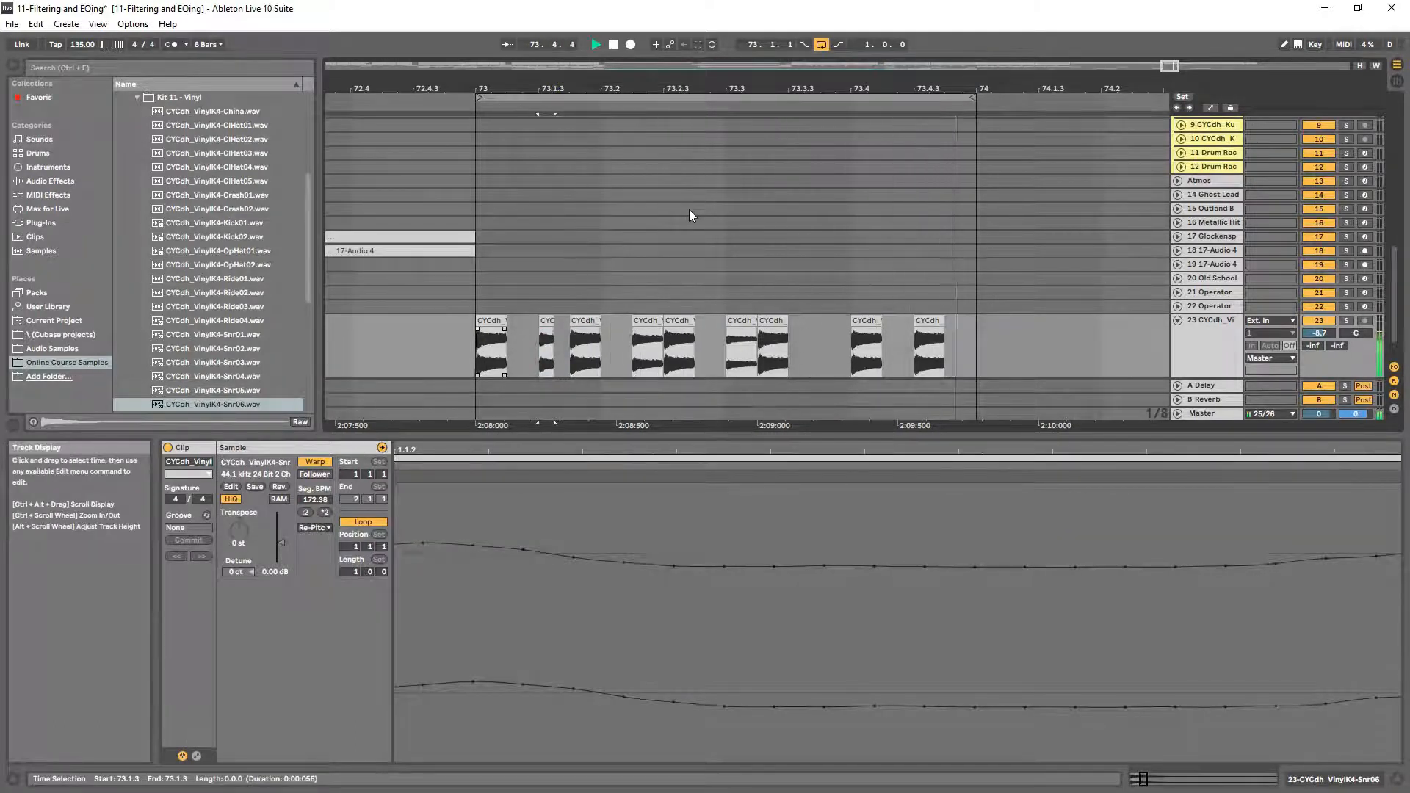
{"action": "key", "text": "space"}
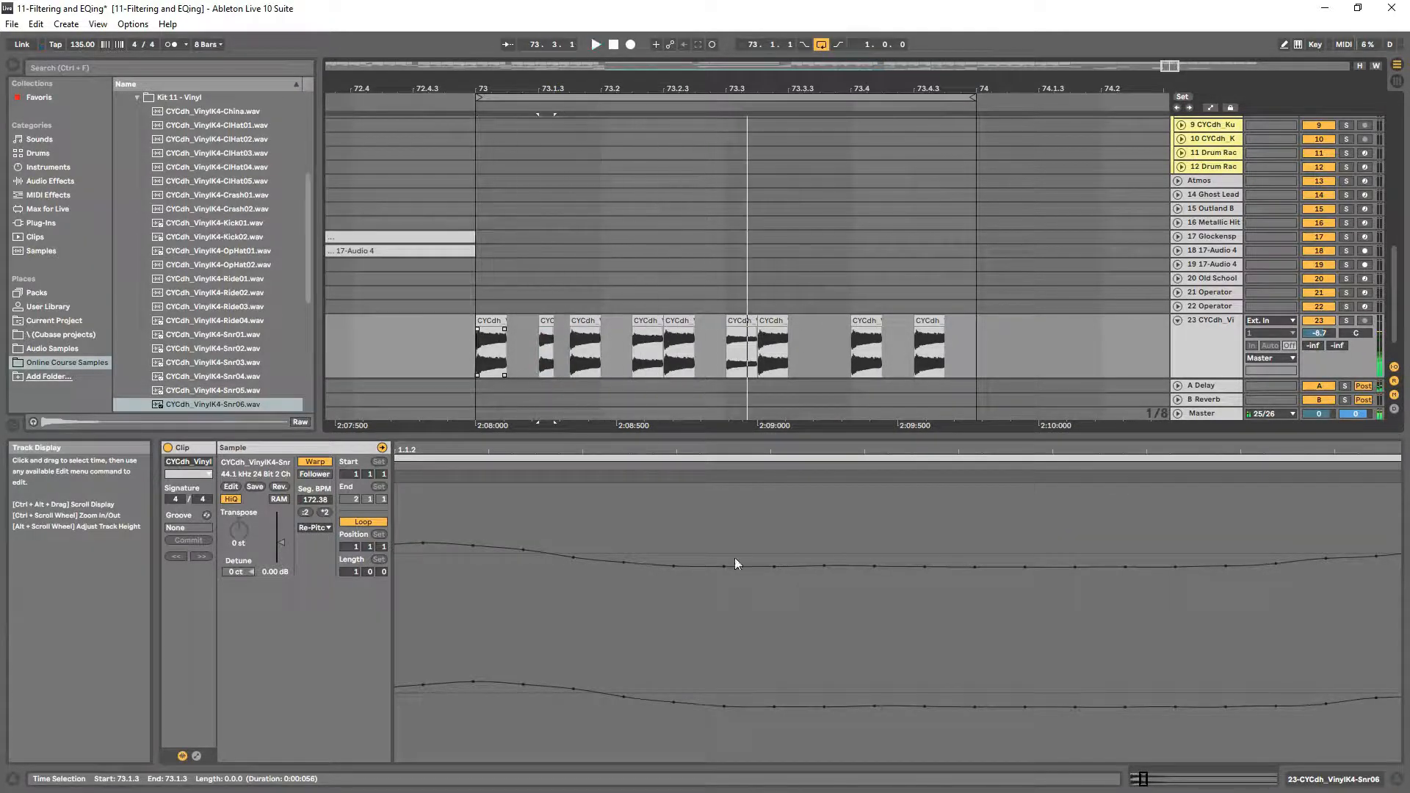
- Collapse the drum sample folders in the browser and add the Delay audio effect to the snare track
{"action": "left_click", "coordinate": [1314, 775]}
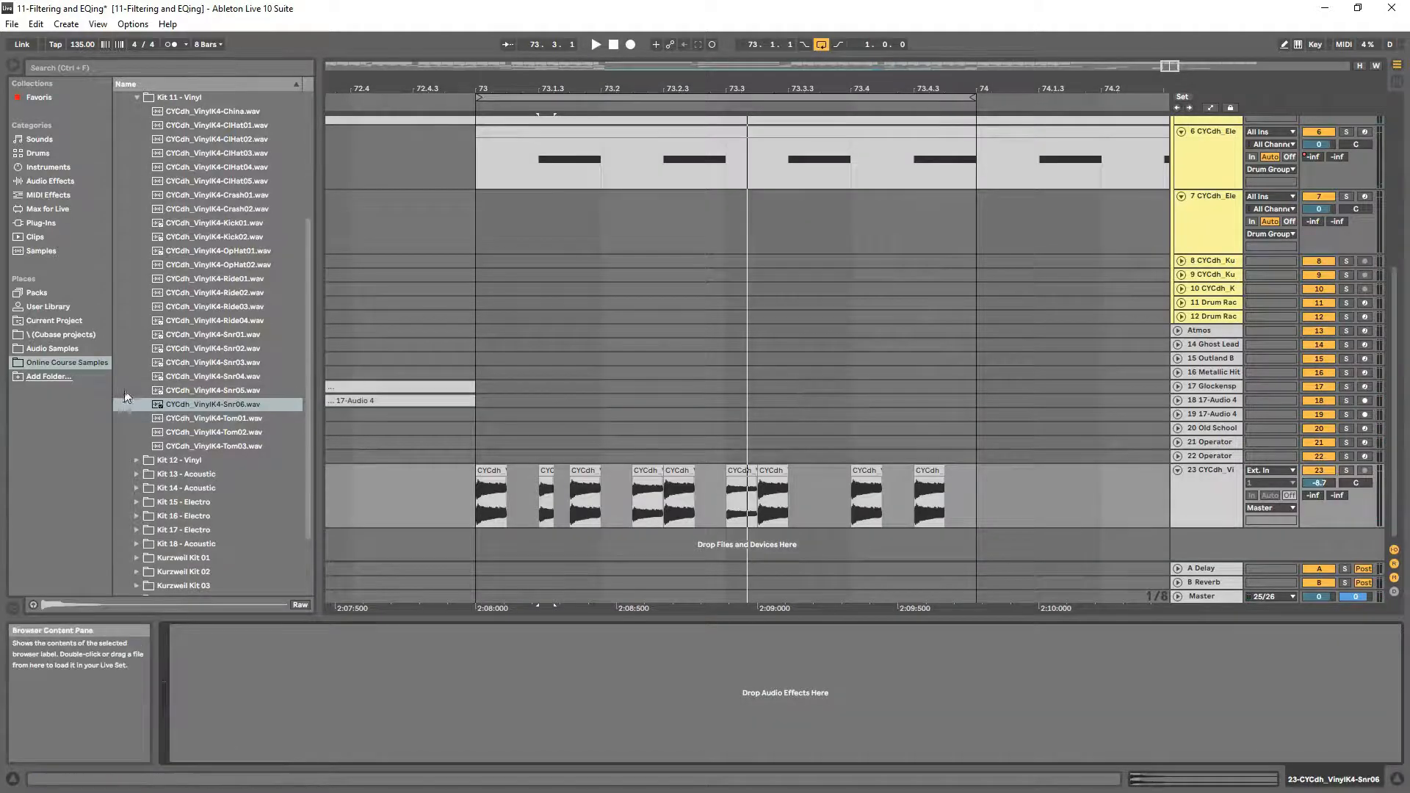
{"action": "scroll", "coordinate": [183, 402], "scroll_direction": "up", "scroll_amount": 4}
{"action": "left_click", "coordinate": [137, 253]}
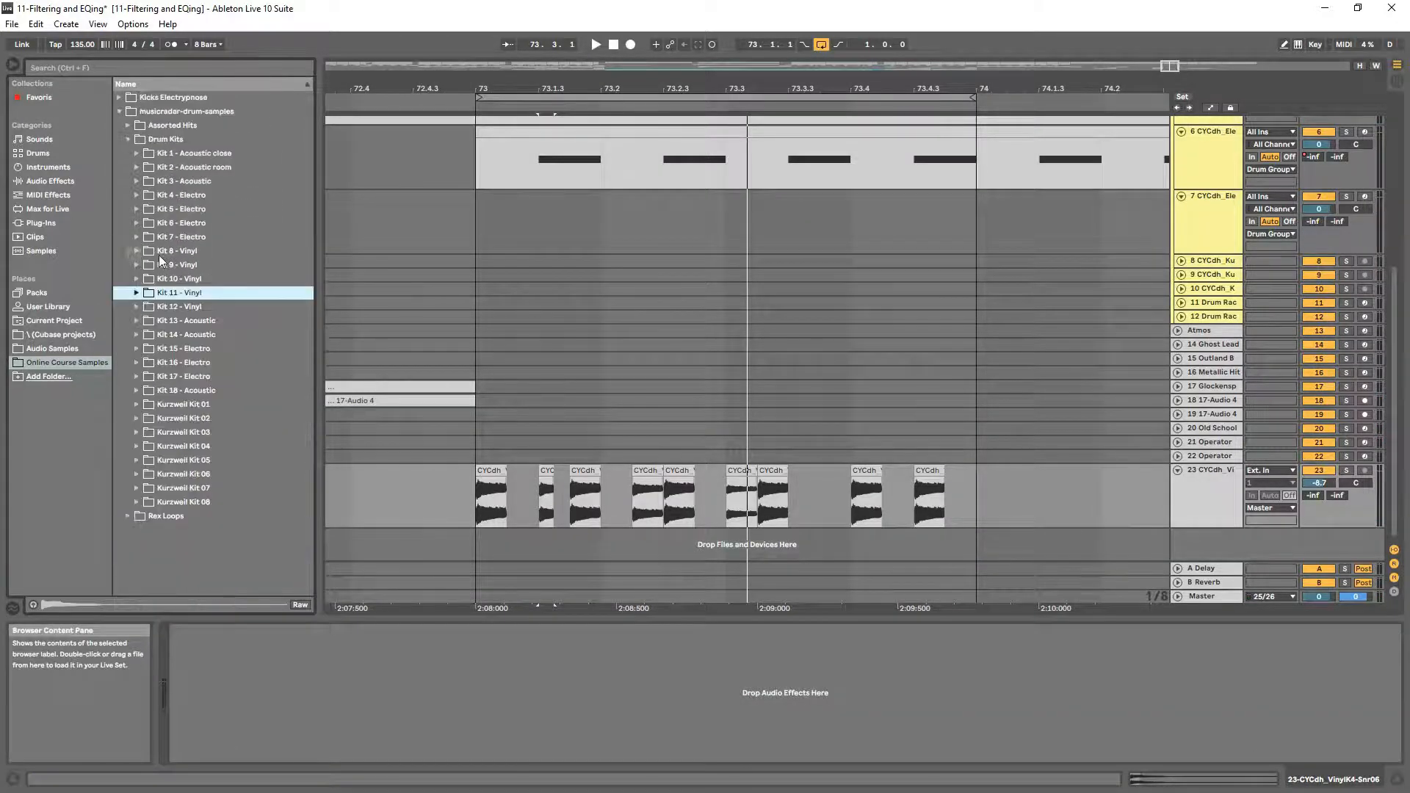
{"action": "left_click", "coordinate": [119, 111]}
{"action": "left_click", "coordinate": [52, 181]}
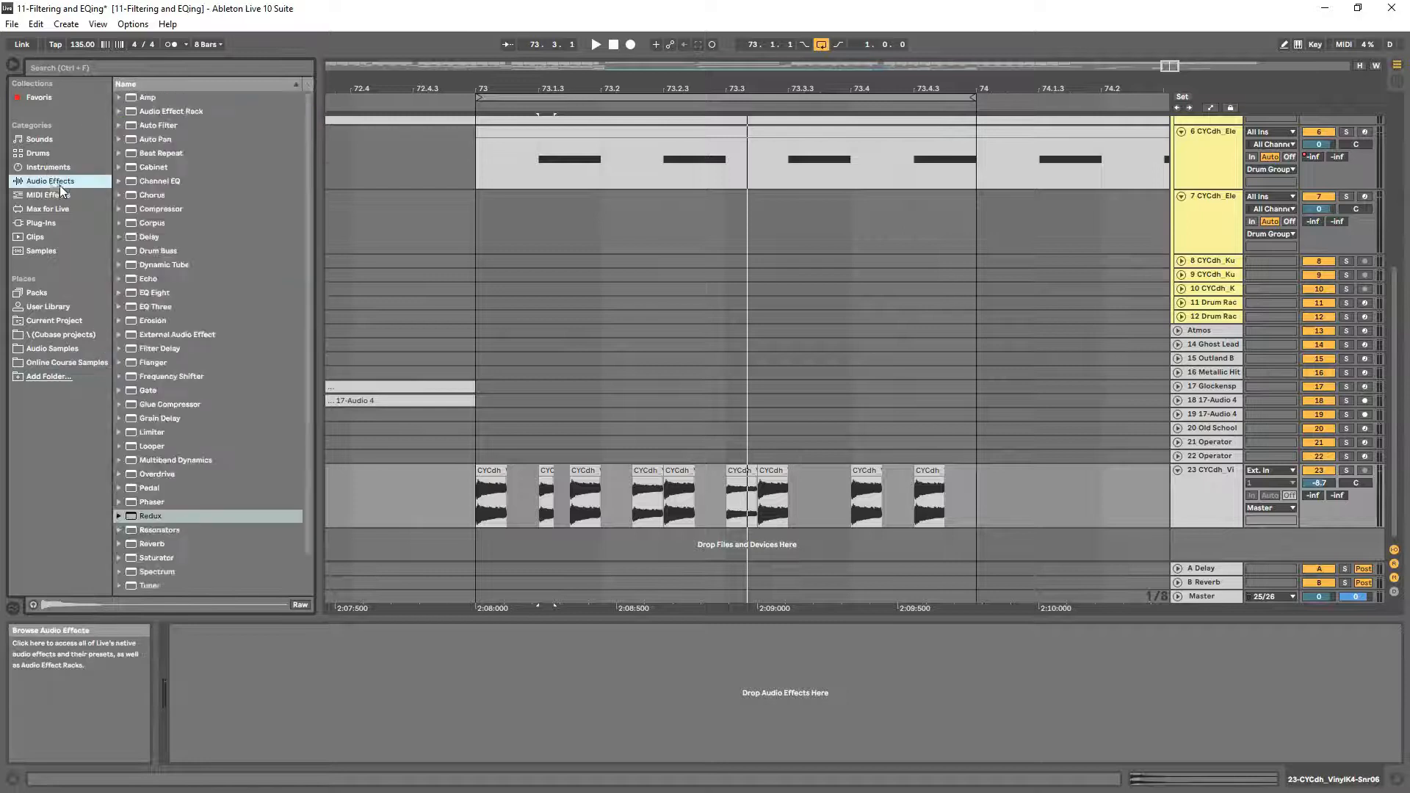
{"action": "left_click_drag", "start_coordinate": [138, 235], "coordinate": [439, 684]}
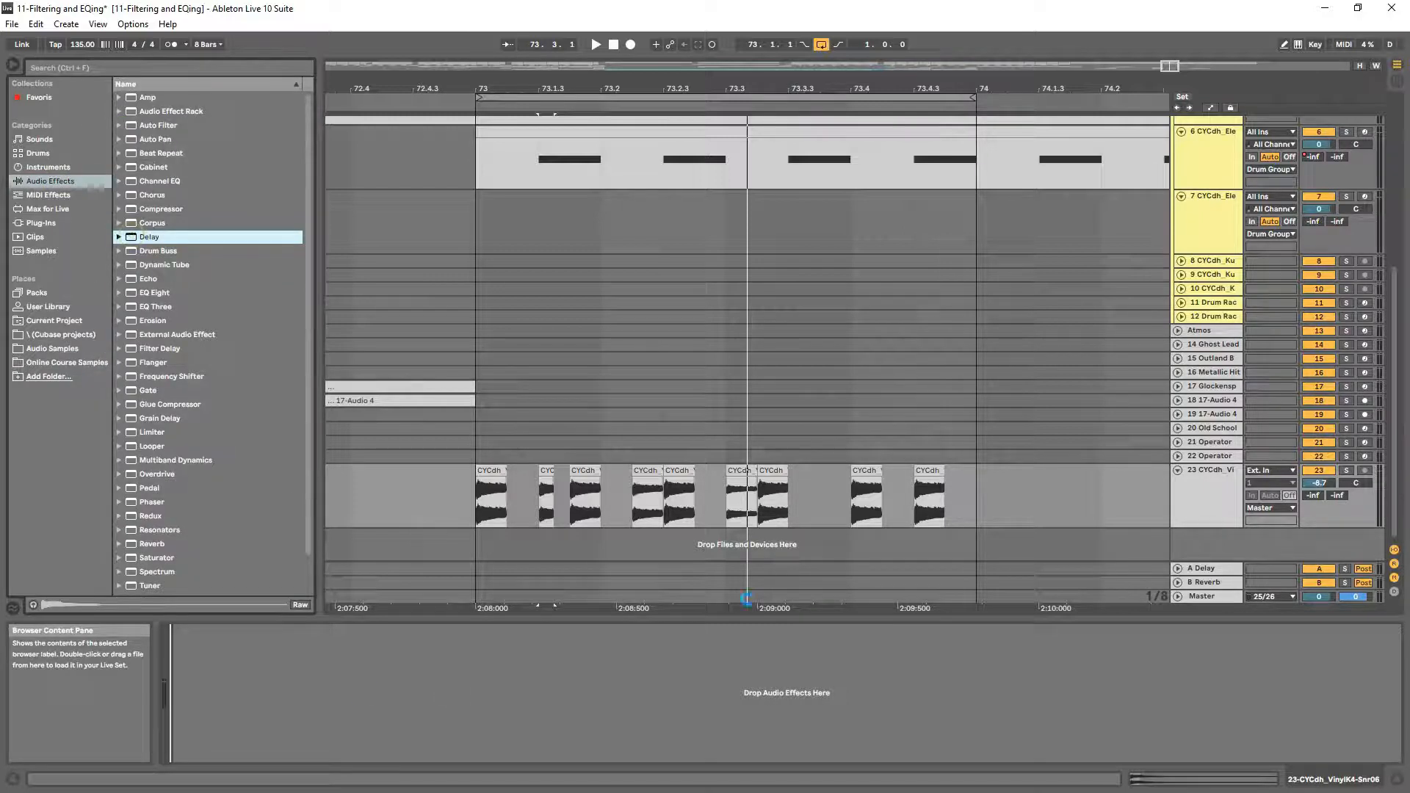
- Lower the snare track's volume to -12.9 dB and play the loop with the delay
{"action": "left_click", "coordinate": [1218, 491]}
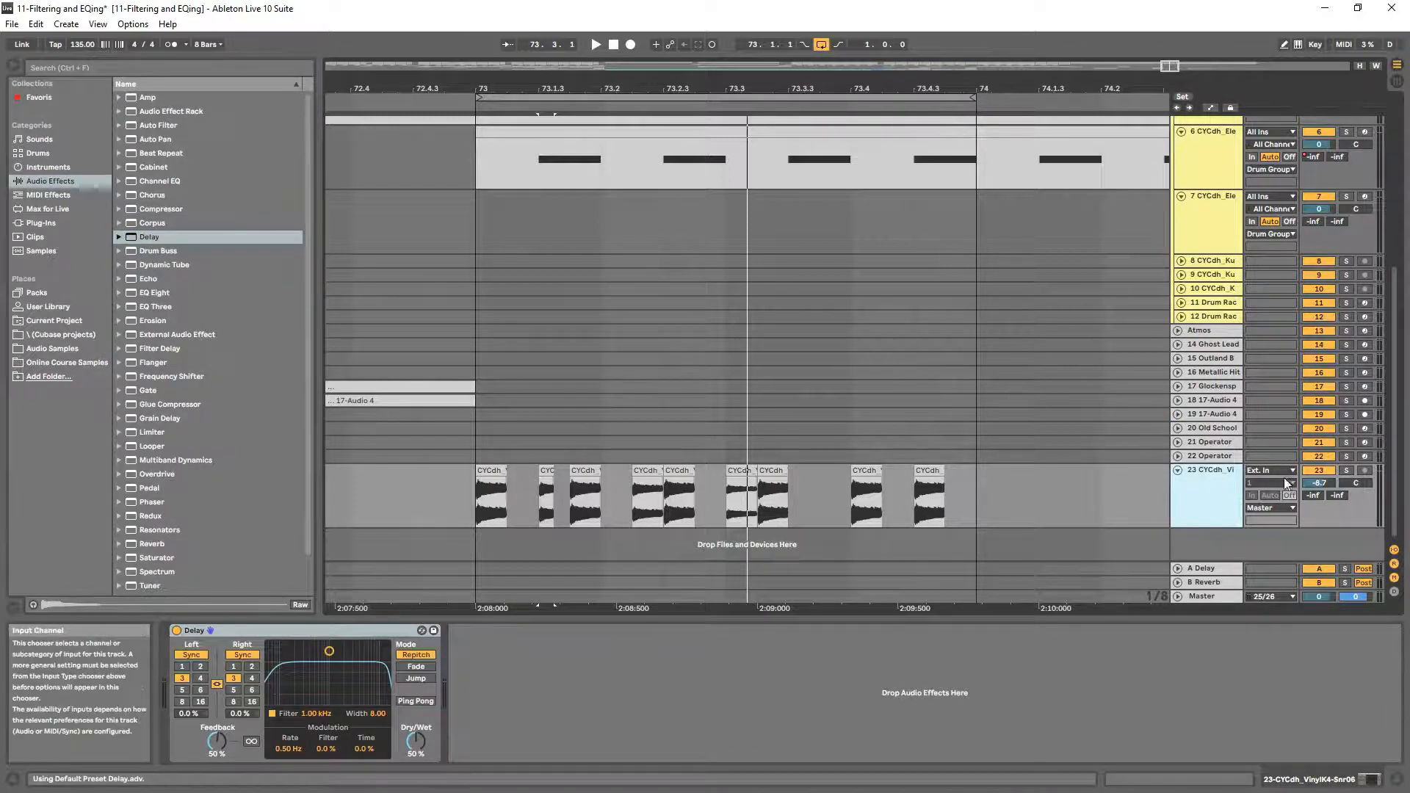
{"action": "left_click_drag", "start_coordinate": [1325, 484], "coordinate": [1324, 491]}
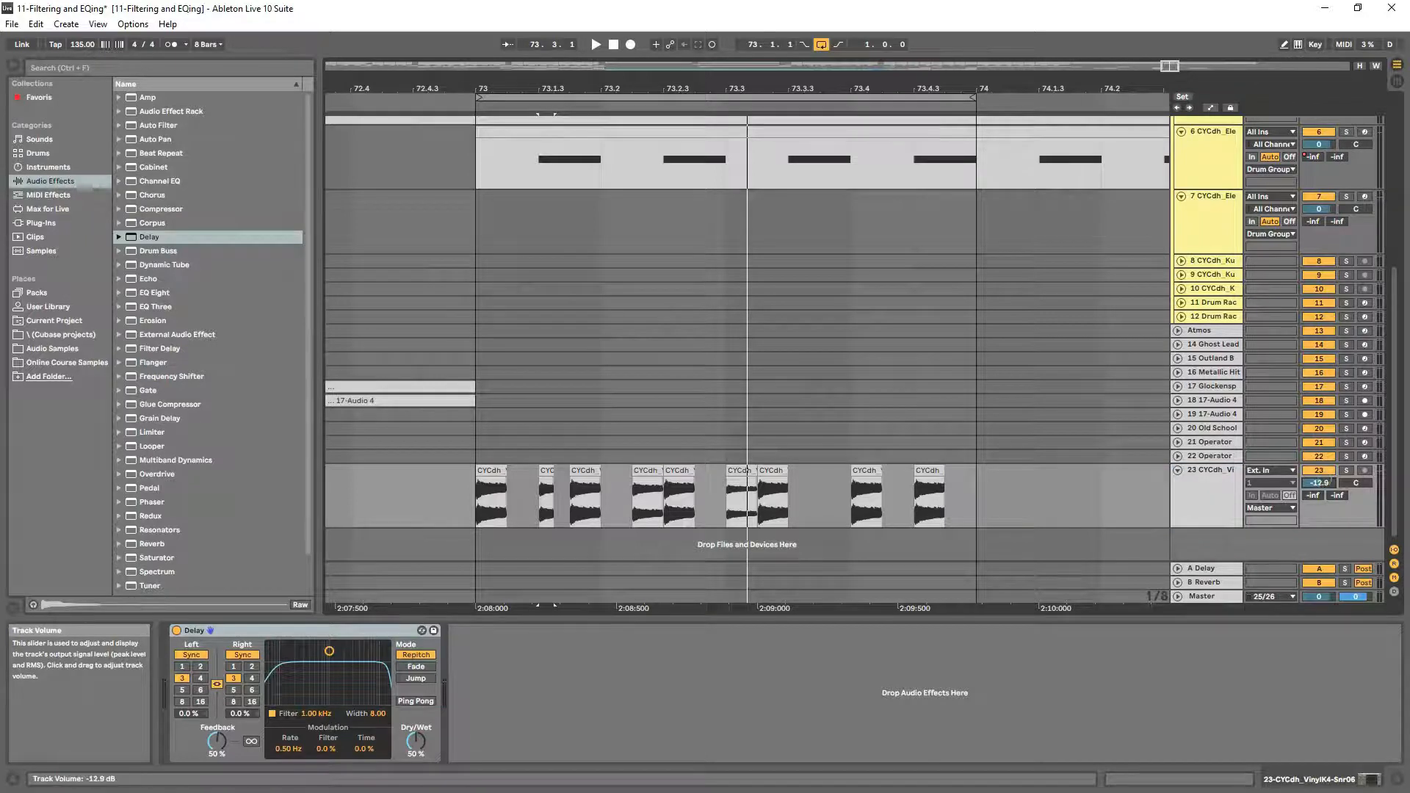
{"action": "key", "text": "space"}
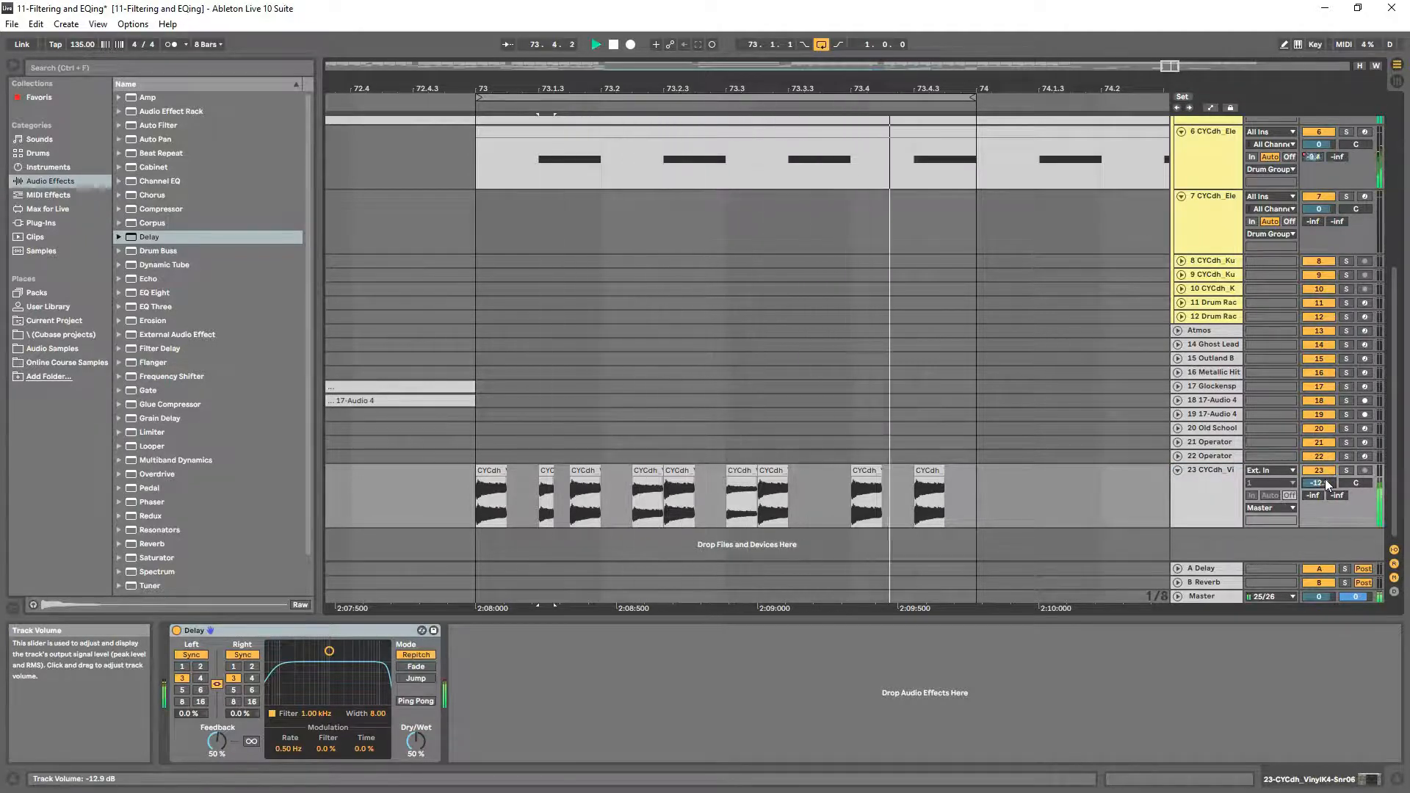
{"action": "key", "text": "space"}
- Unlink the Delay's left and right times, with the right channel at 4 sixteenths, and play the loop
{"action": "left_click", "coordinate": [217, 684]}
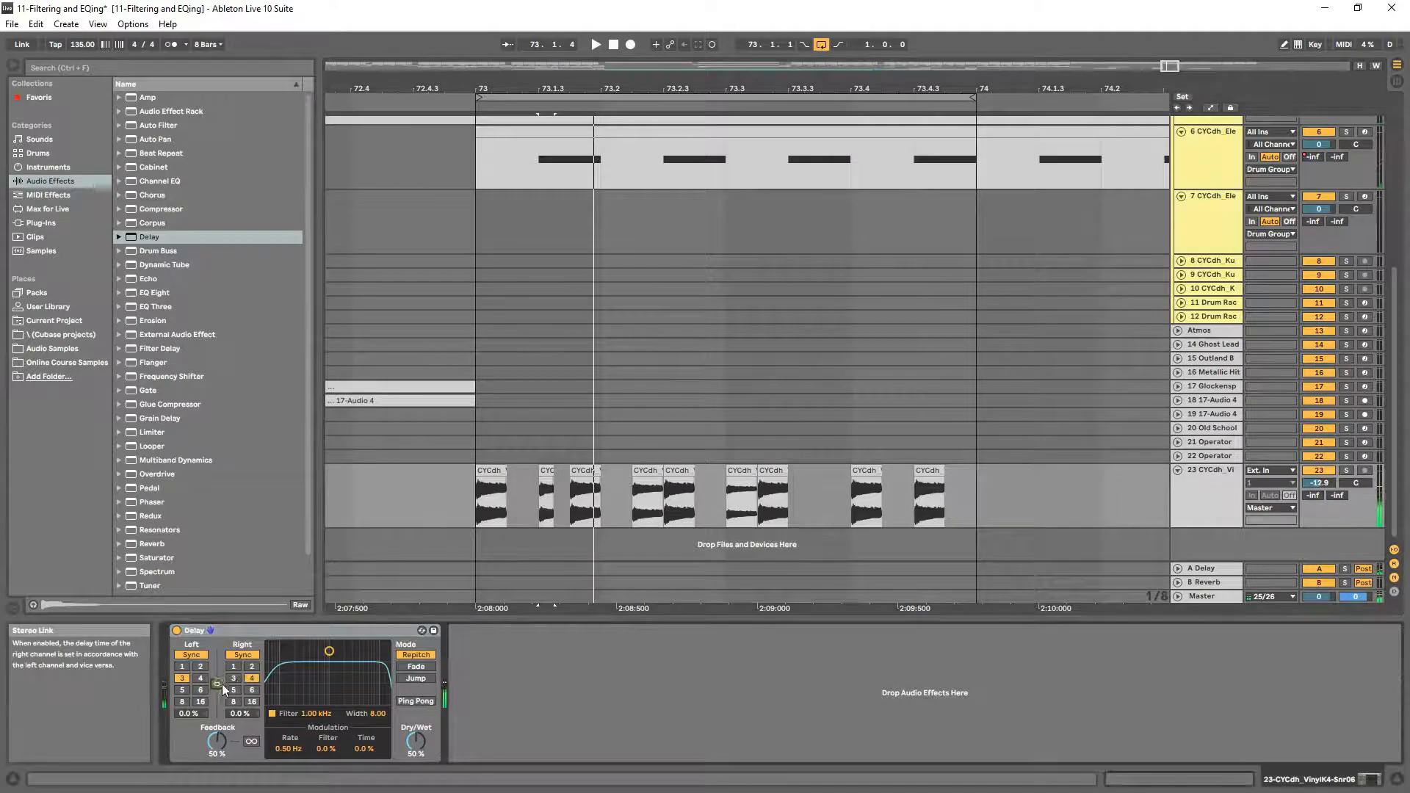
{"action": "key", "text": "space"}
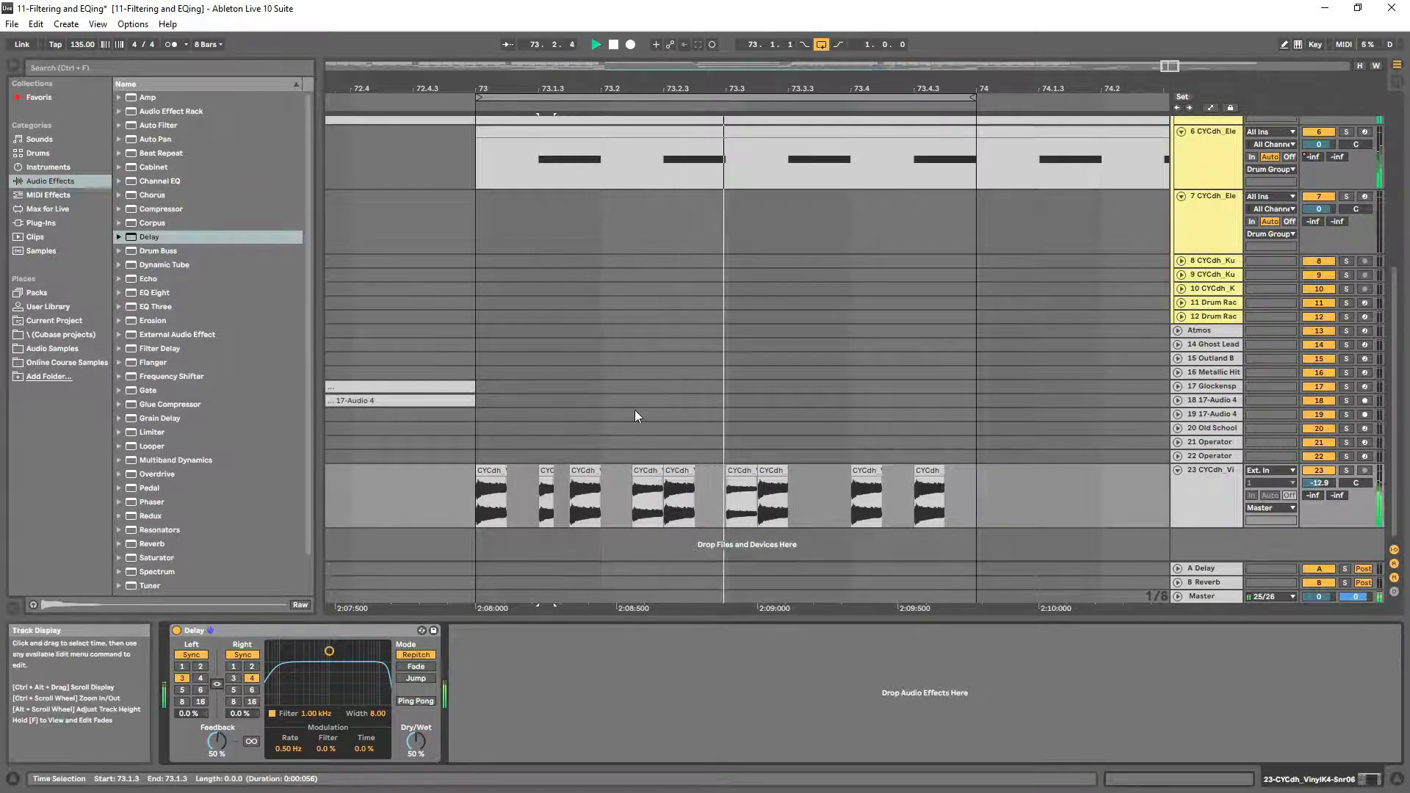
{"action": "key", "text": "space"}
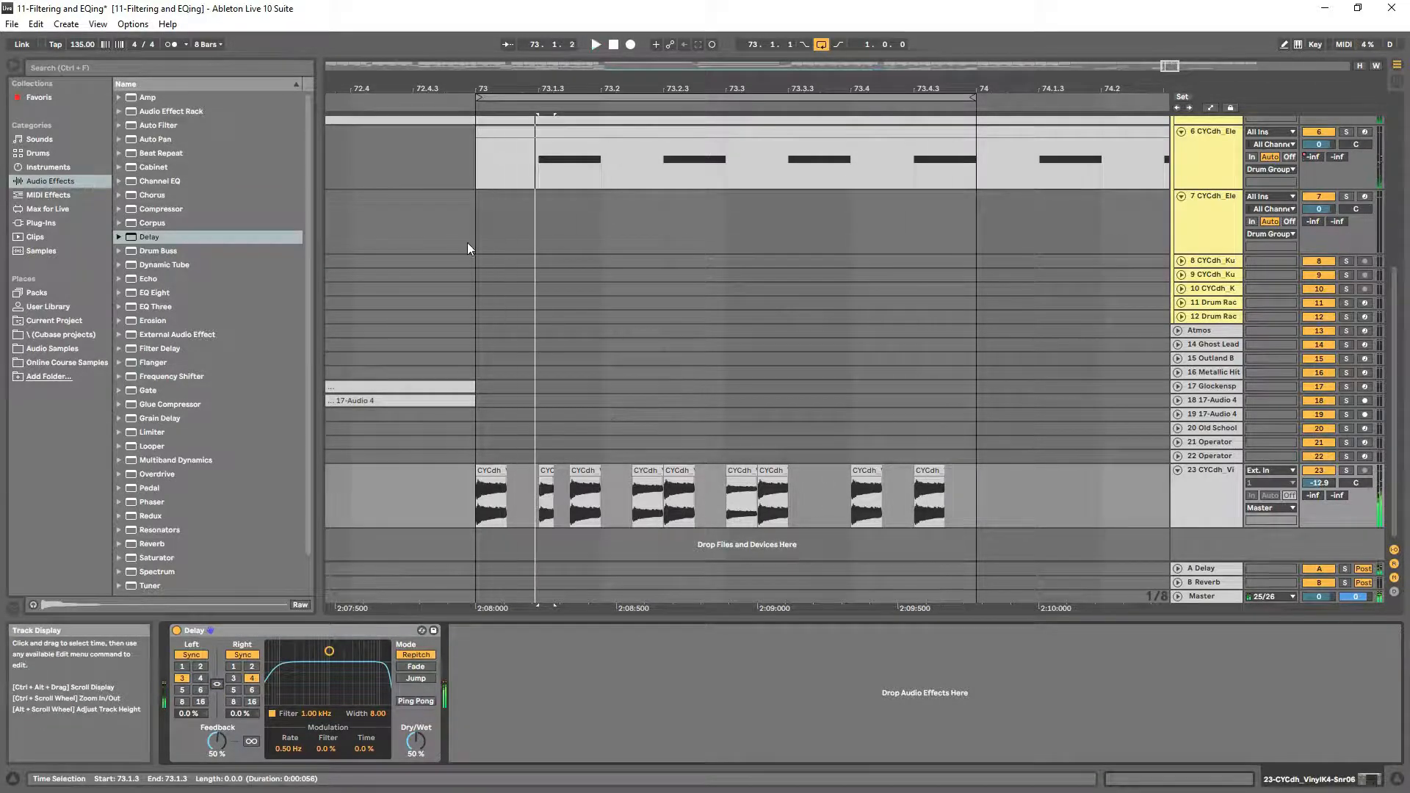
- Look through the audio effects and insert EQ Eight before the Delay on the snare track
{"action": "left_click", "coordinate": [176, 240]}
{"action": "scroll", "coordinate": [209, 262], "scroll_direction": "down", "scroll_amount": 3}
{"action": "scroll", "coordinate": [204, 283], "scroll_direction": "up", "scroll_amount": 3}
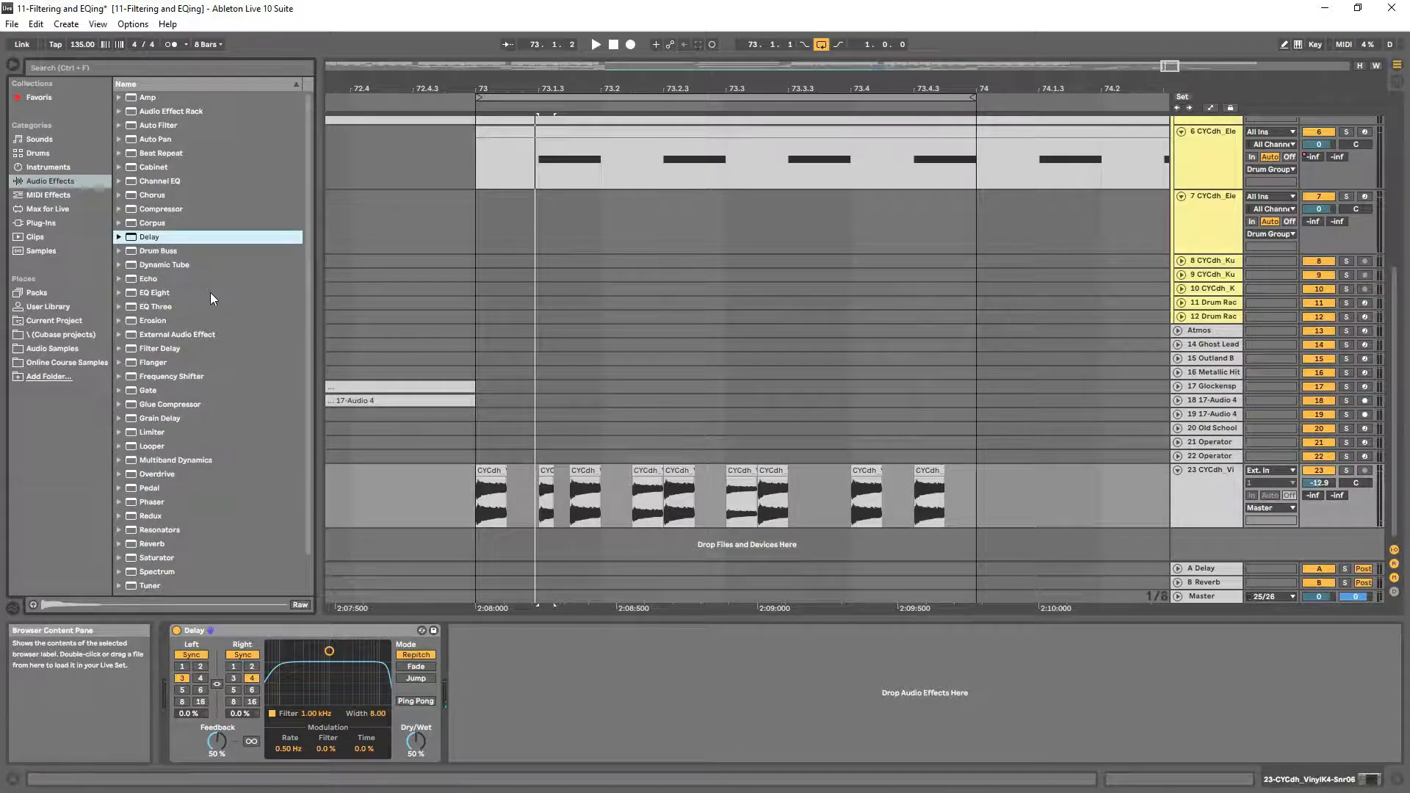
{"action": "scroll", "coordinate": [213, 296], "scroll_direction": "down", "scroll_amount": 3}
{"action": "scroll", "coordinate": [226, 279], "scroll_direction": "up", "scroll_amount": 3}
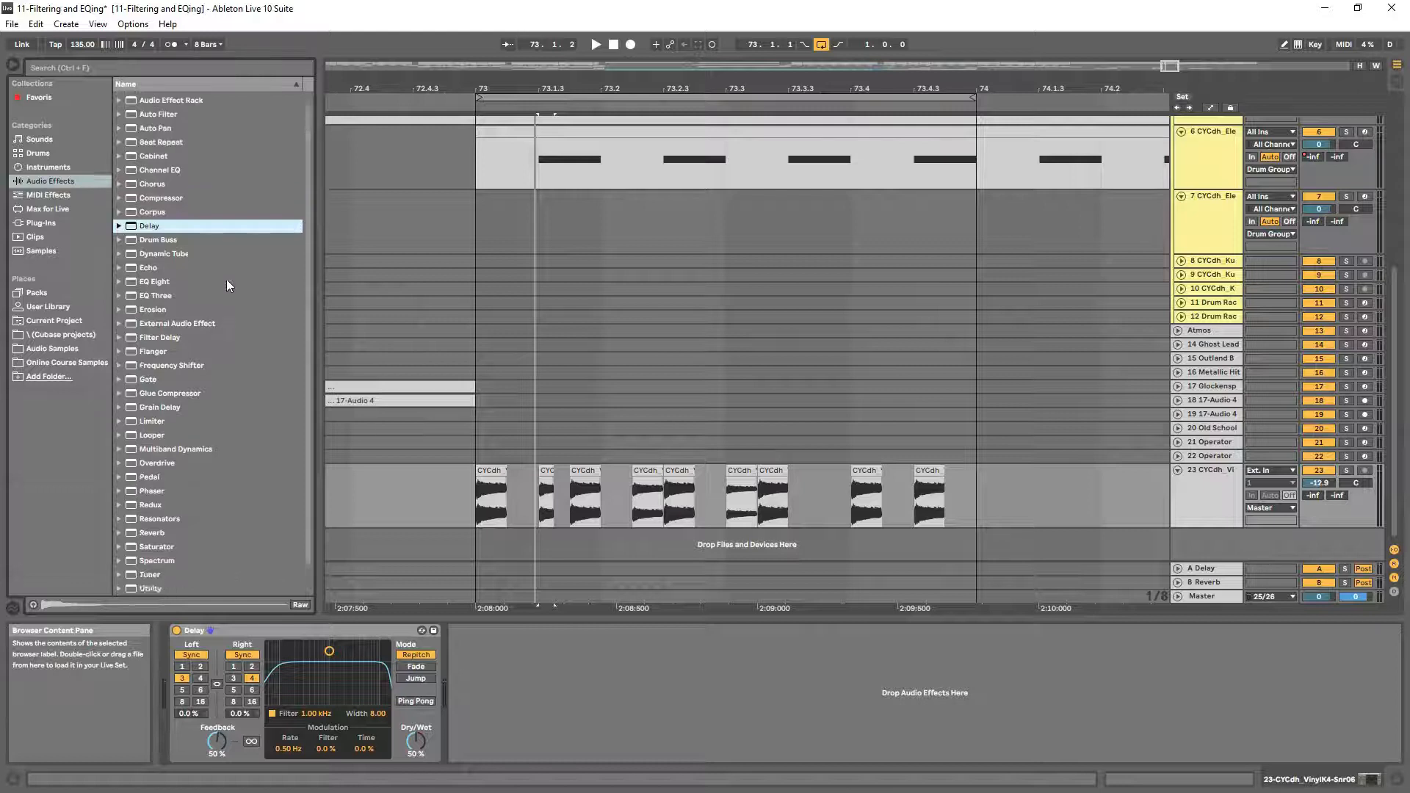
{"action": "scroll", "coordinate": [230, 279], "scroll_direction": "down", "scroll_amount": 3}
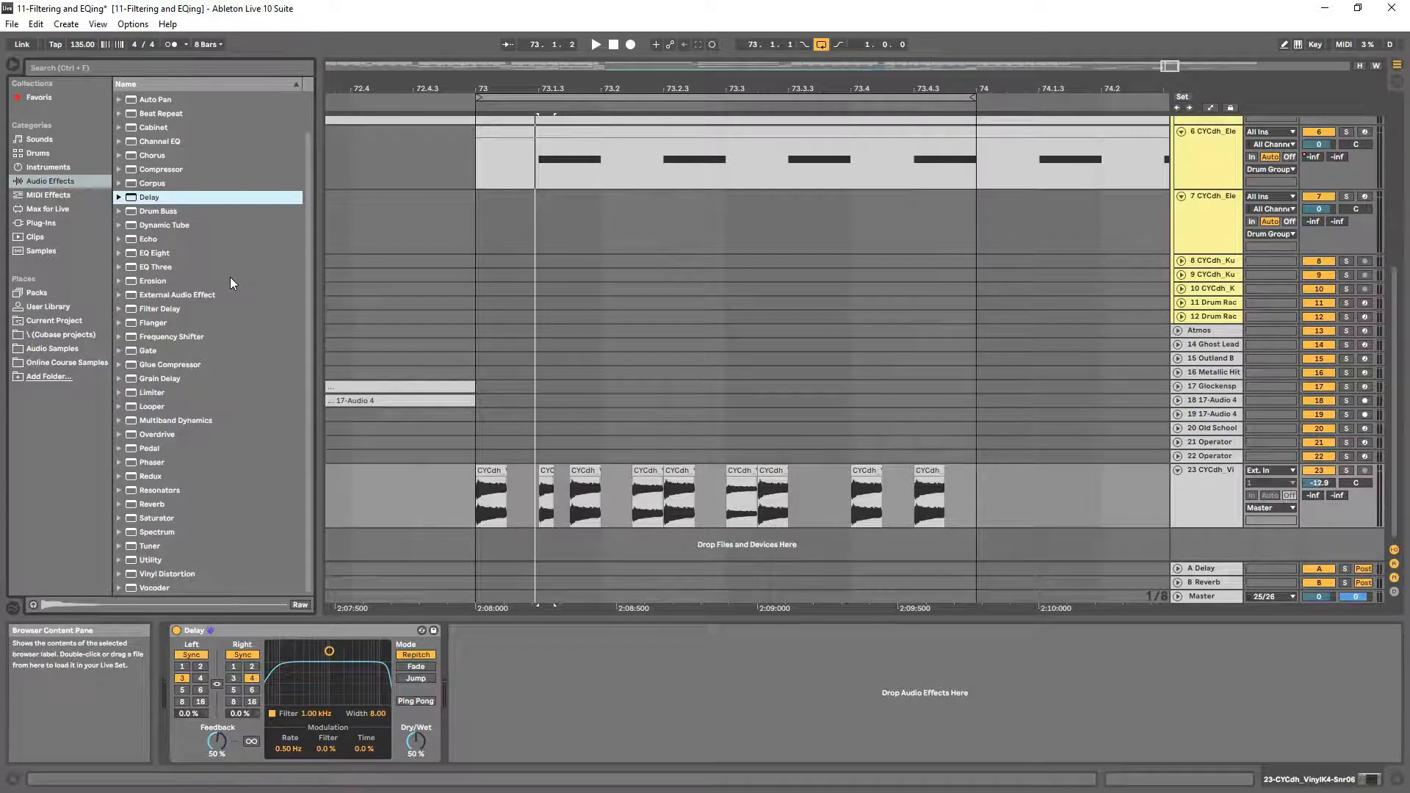
{"action": "left_click", "coordinate": [477, 379]}
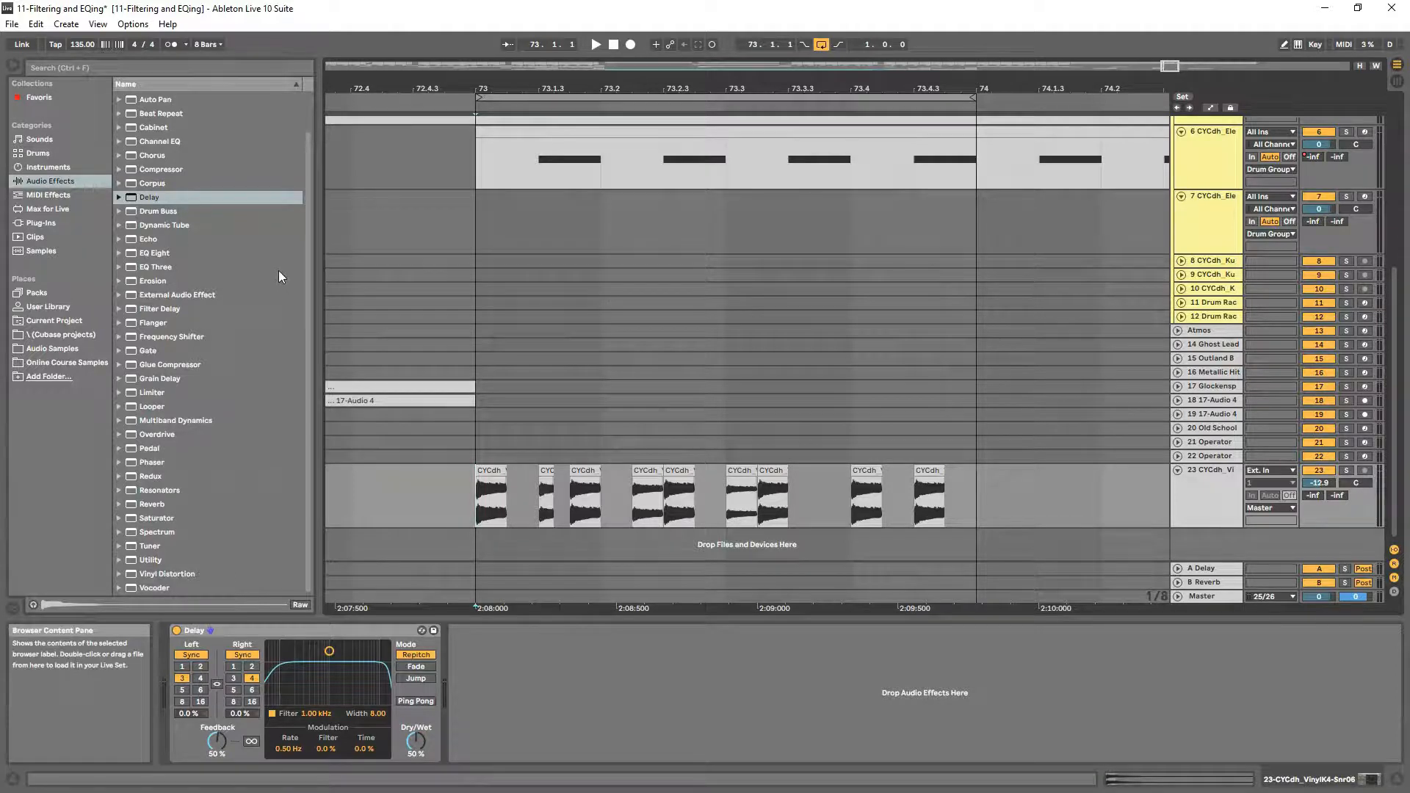
{"action": "left_click", "coordinate": [130, 266]}
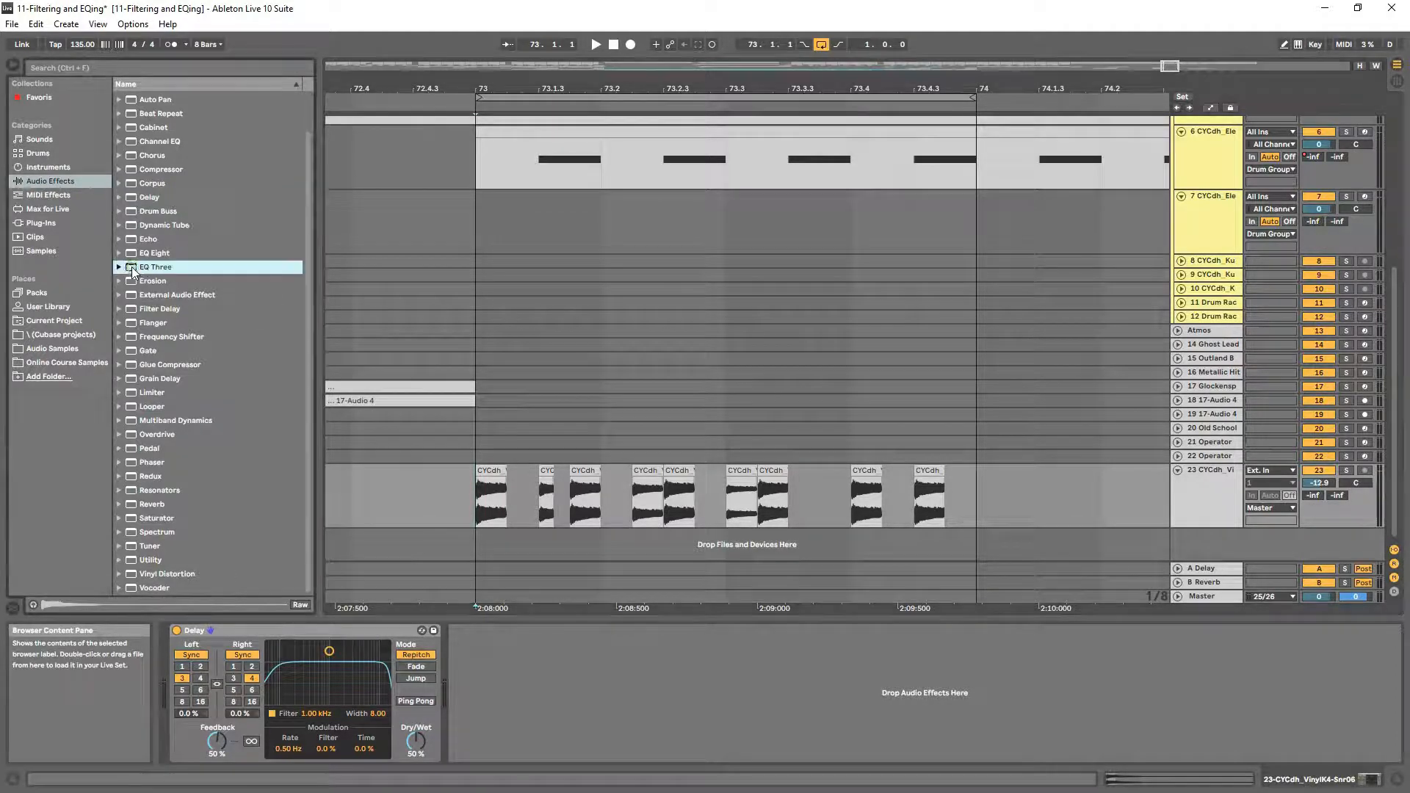
{"action": "left_click", "coordinate": [140, 253]}
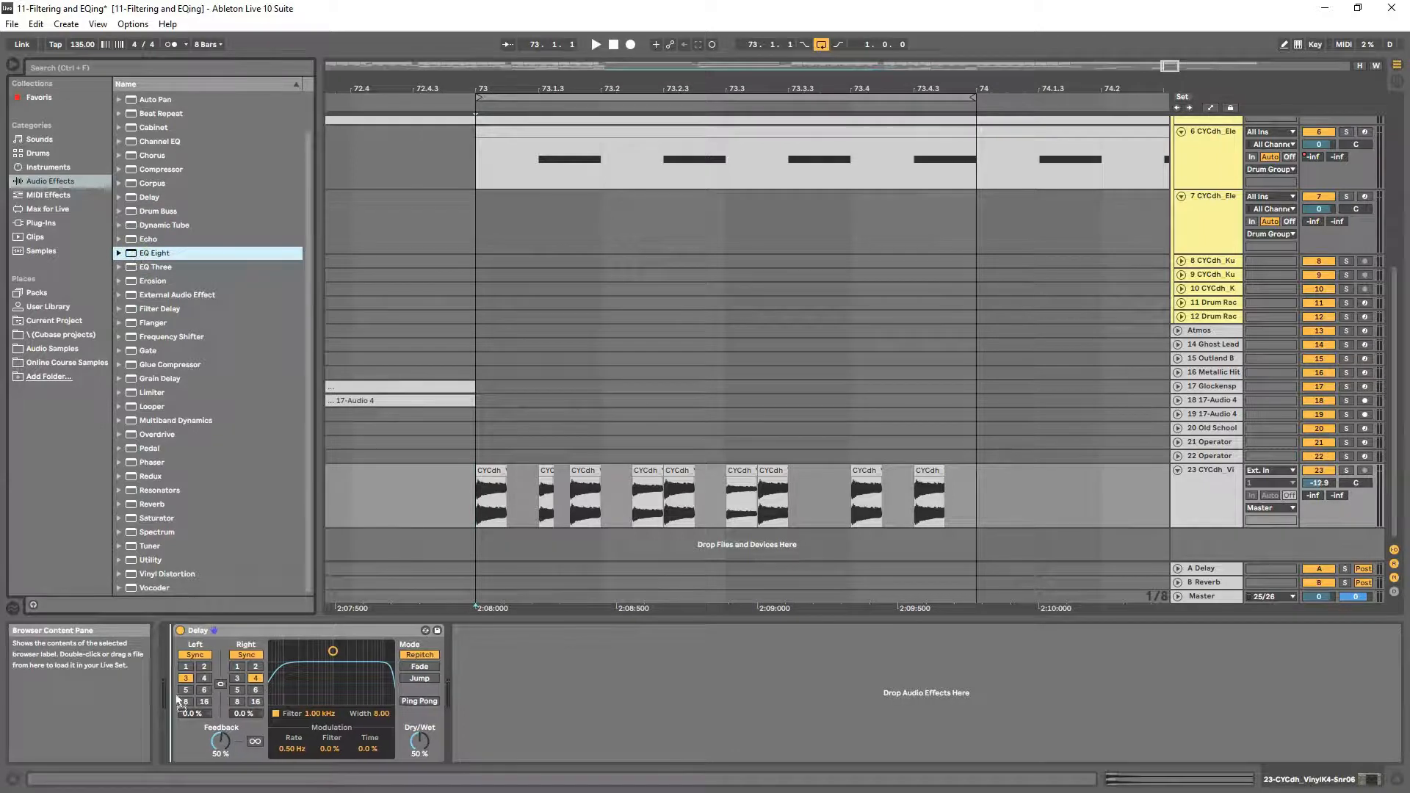
{"action": "left_click_drag", "start_coordinate": [175, 694], "coordinate": [177, 694]}
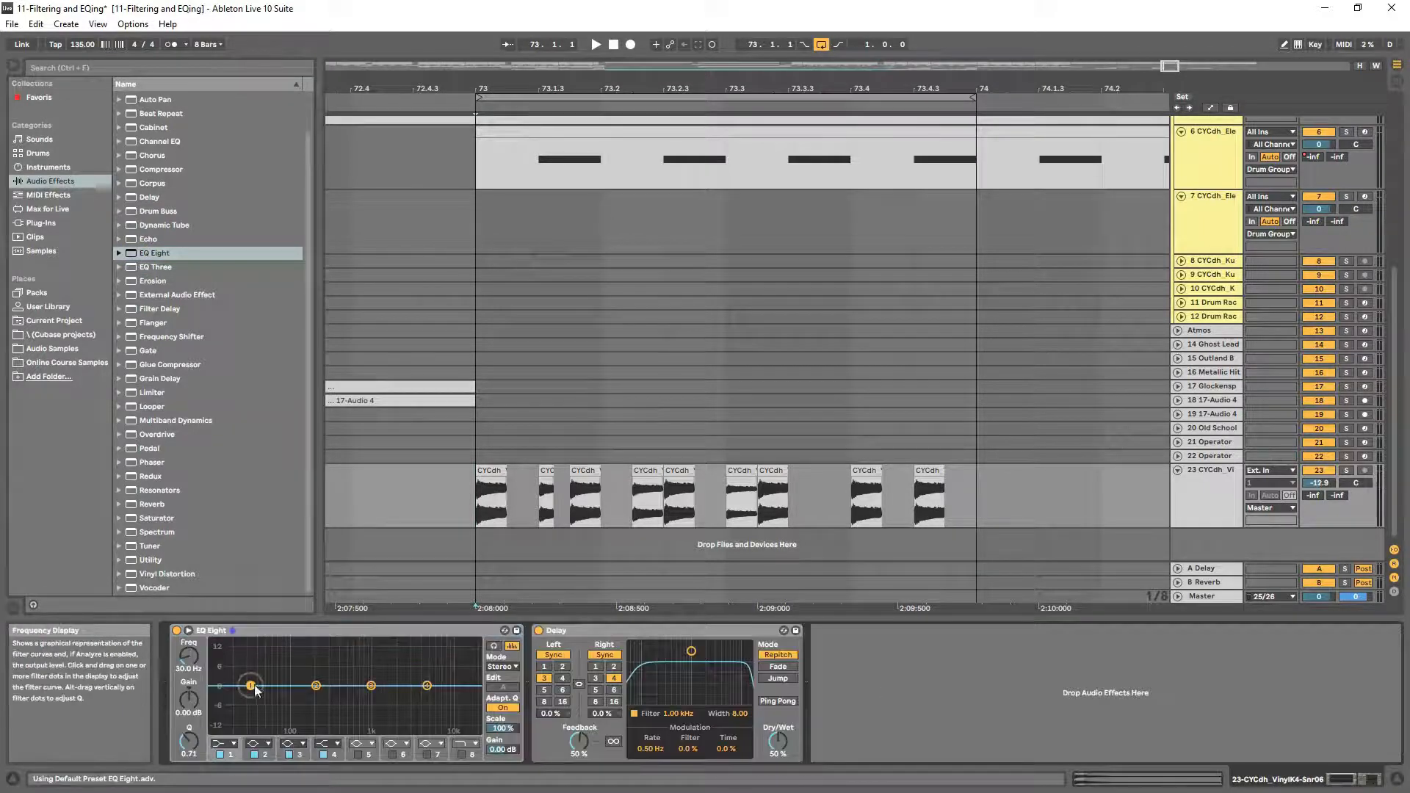
- Enable EQ Eight bands 5 to 8 and set the band 8 low-pass to 10.7 kHz
{"action": "left_click", "coordinate": [358, 755]}
{"action": "left_click", "coordinate": [392, 755]}
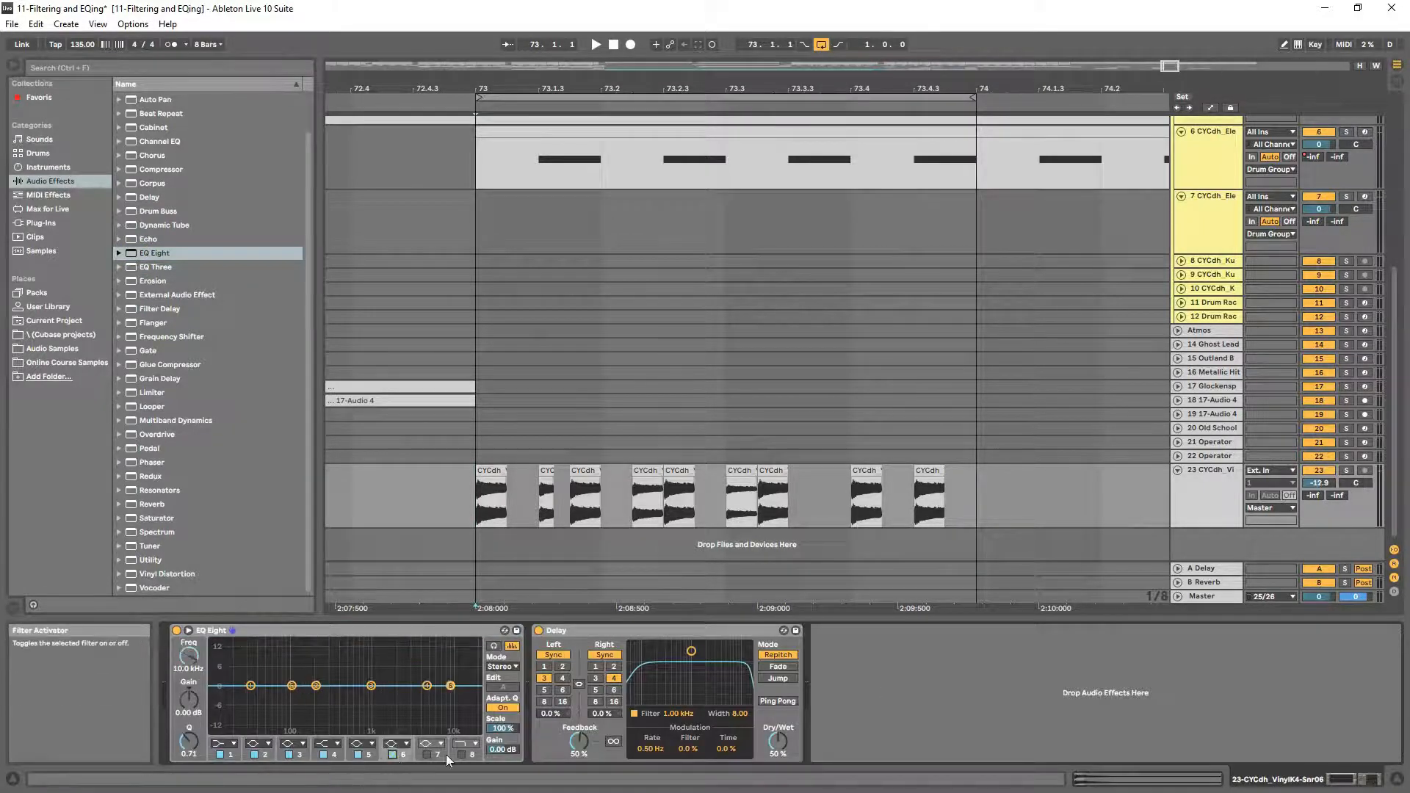
{"action": "left_click", "coordinate": [427, 755]}
{"action": "mouse_move", "coordinate": [470, 696]}
{"action": "left_mouse_down"}
{"action": "mouse_move", "coordinate": [356, 692]}
{"action": "mouse_move", "coordinate": [451, 686]}
{"action": "left_mouse_up"}
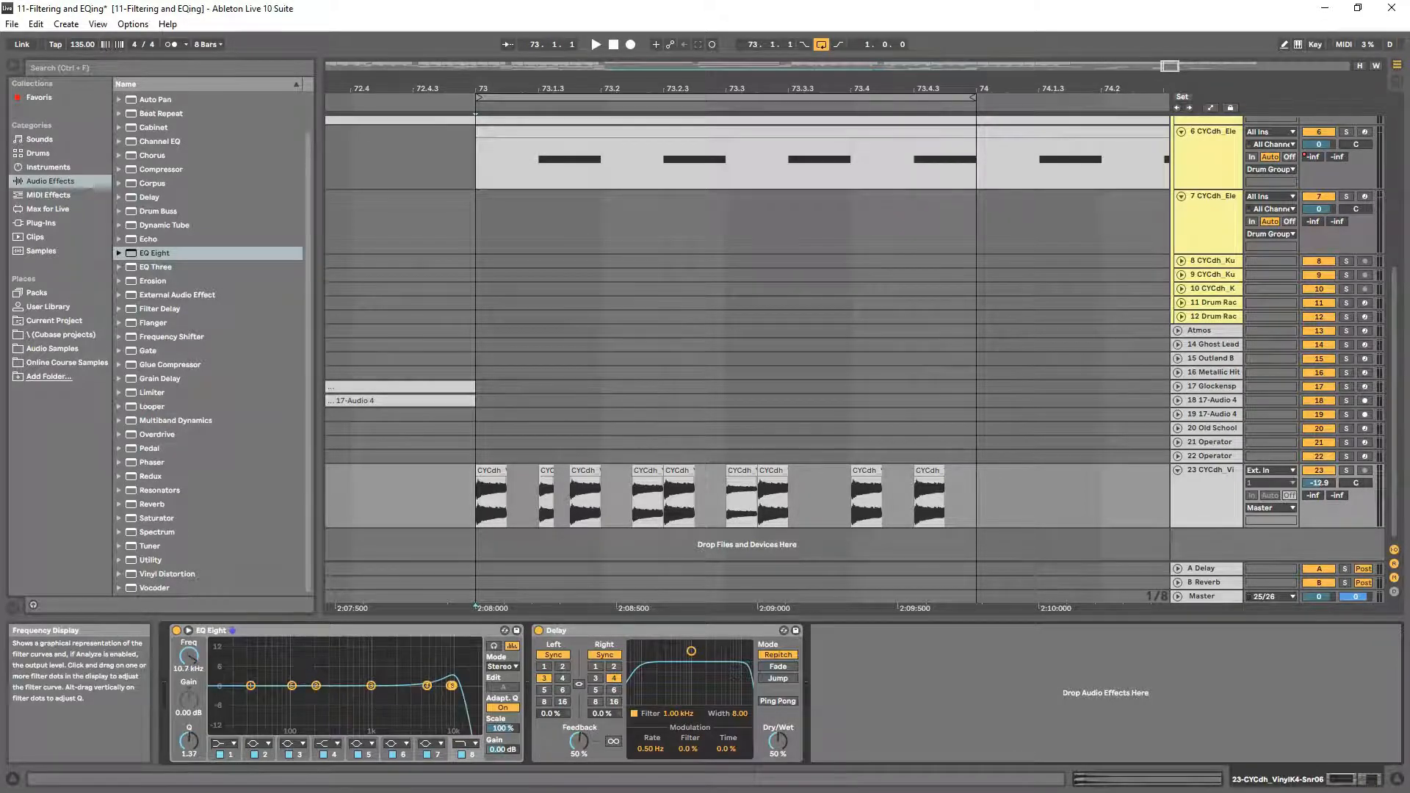
- Insert Auto Filter between EQ Eight and Delay, setting its low-pass cutoff to 5.54 kHz with 47% resonance
{"action": "scroll", "coordinate": [159, 129], "scroll_direction": "up", "scroll_amount": 2}
{"action": "left_click_drag", "start_coordinate": [152, 125], "coordinate": [619, 747]}
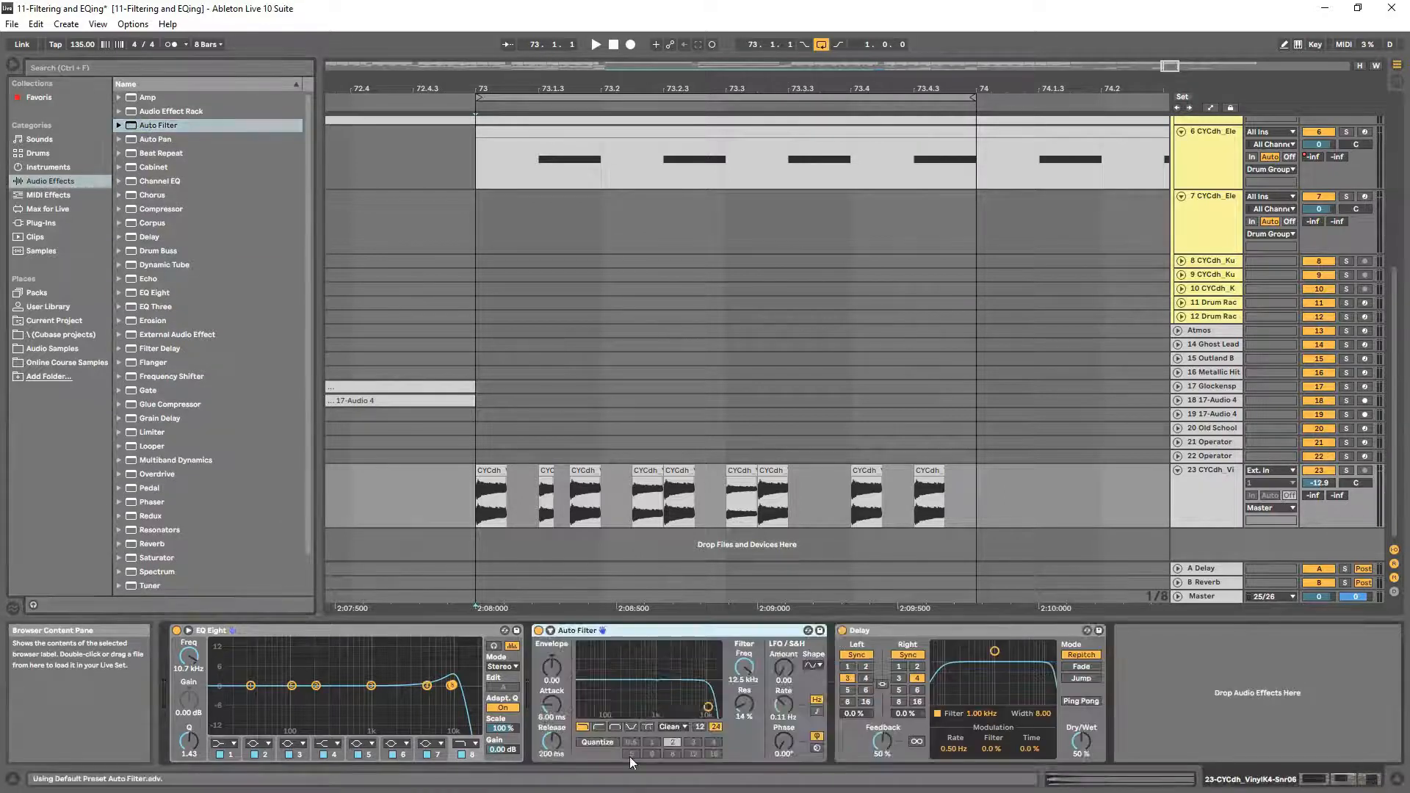
{"action": "left_click_drag", "start_coordinate": [708, 706], "coordinate": [632, 691]}
{"action": "left_click", "coordinate": [642, 631]}
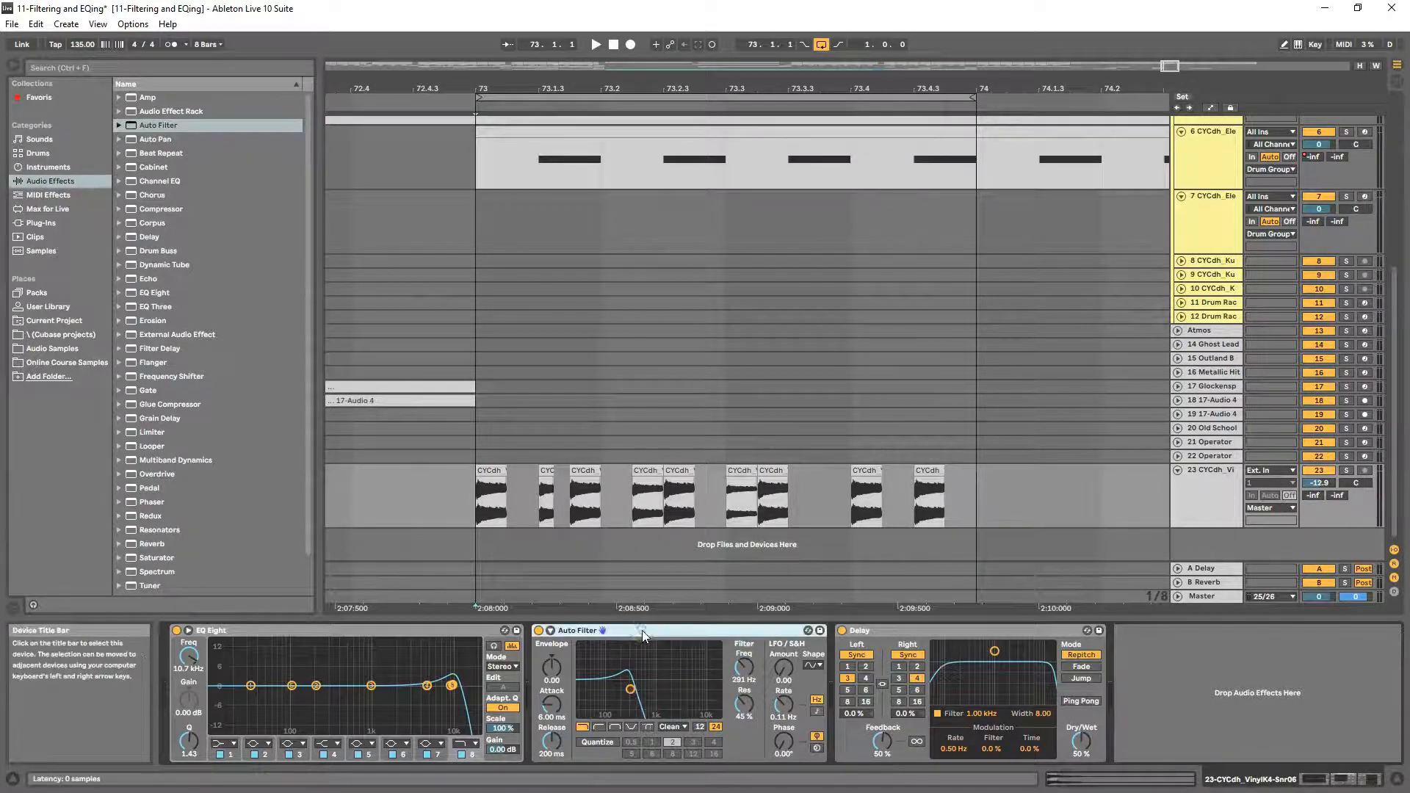
{"action": "left_click_drag", "start_coordinate": [642, 700], "coordinate": [691, 688]}
- Set EQ Eight band 6 to 7.91 kHz at -4.39 dB and band 3 to 1.24 kHz at 7.07 dB
{"action": "left_click", "coordinate": [393, 630]}
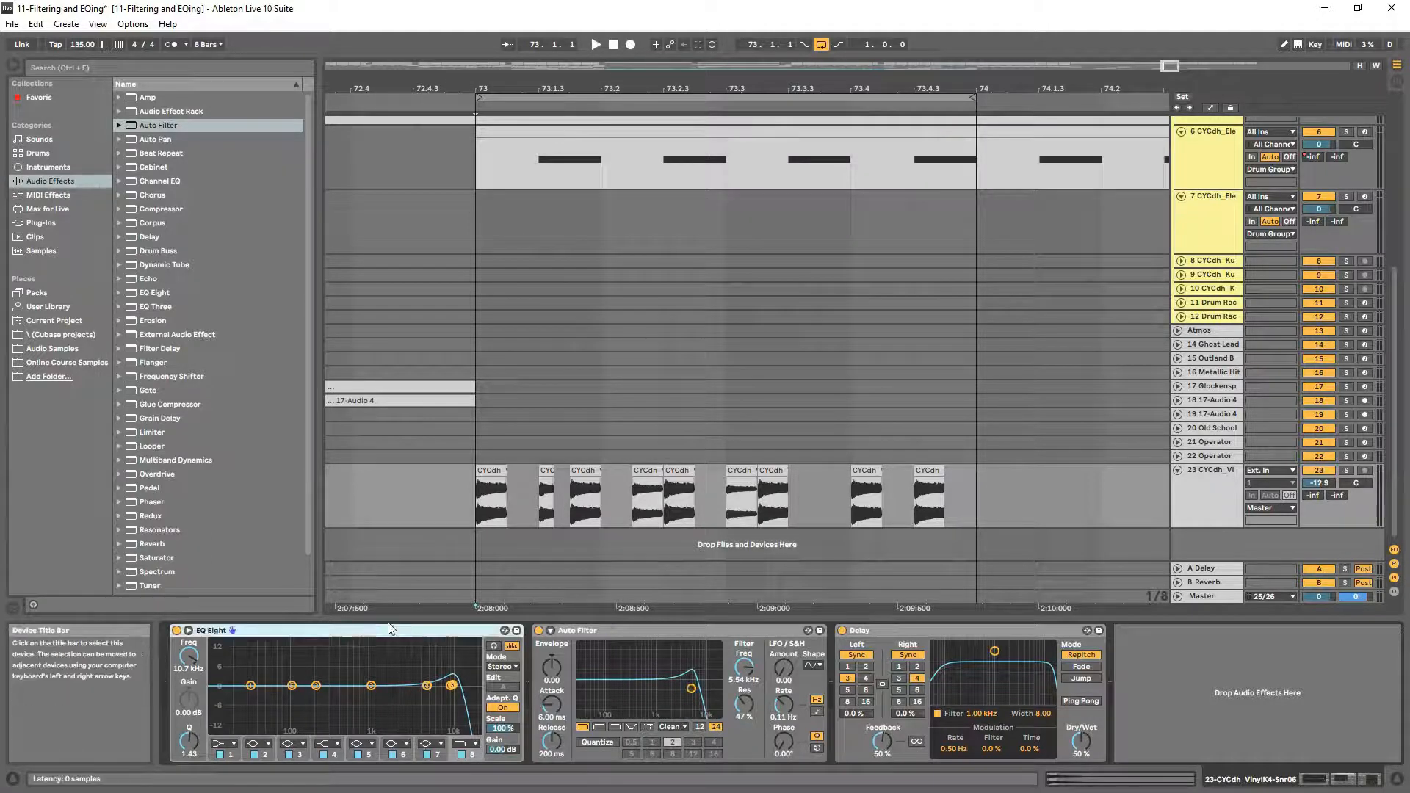
{"action": "mouse_move", "coordinate": [452, 687]}
{"action": "left_mouse_down"}
{"action": "mouse_move", "coordinate": [473, 699]}
{"action": "mouse_move", "coordinate": [393, 691]}
{"action": "mouse_move", "coordinate": [467, 699]}
{"action": "mouse_move", "coordinate": [442, 699]}
{"action": "left_mouse_up"}
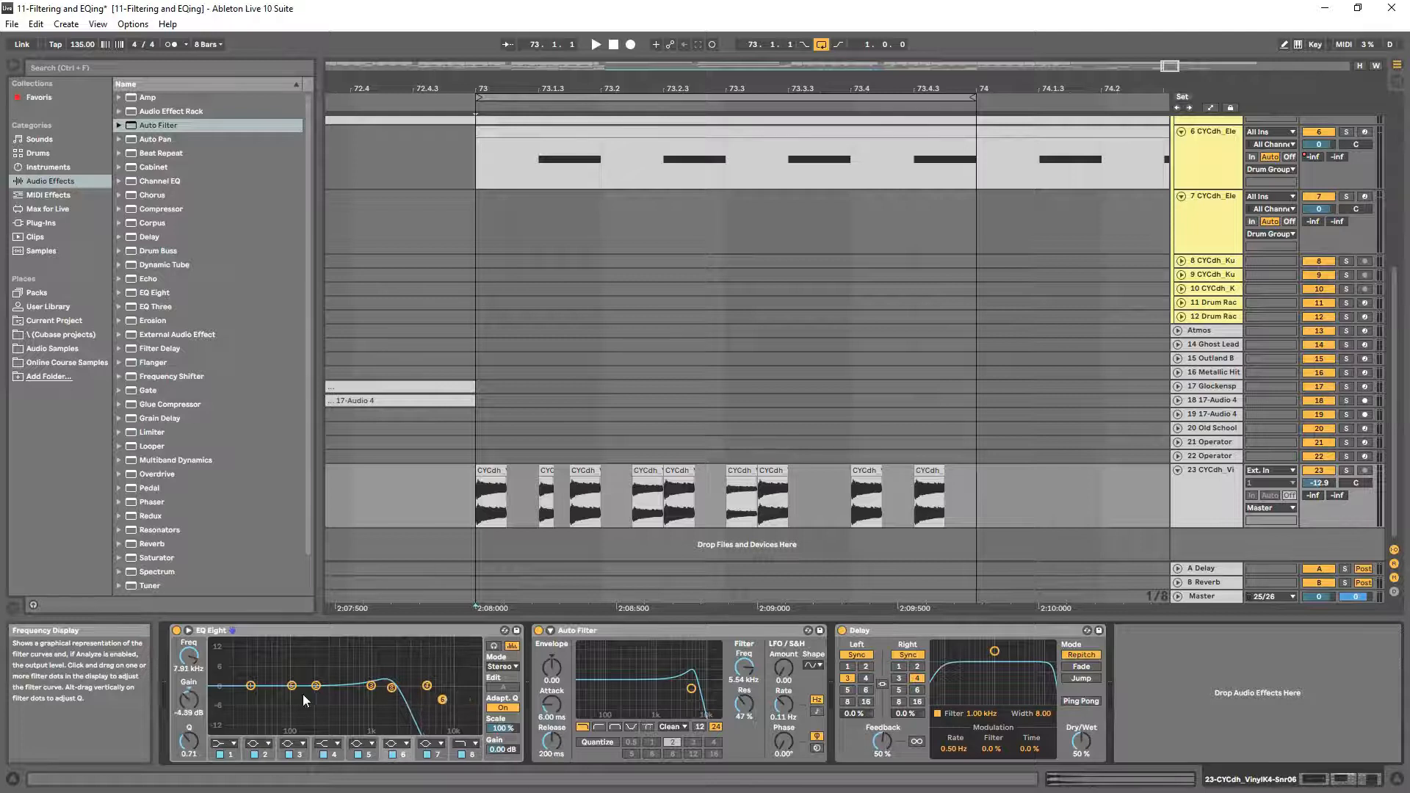
{"action": "left_click_drag", "start_coordinate": [291, 686], "coordinate": [374, 693]}
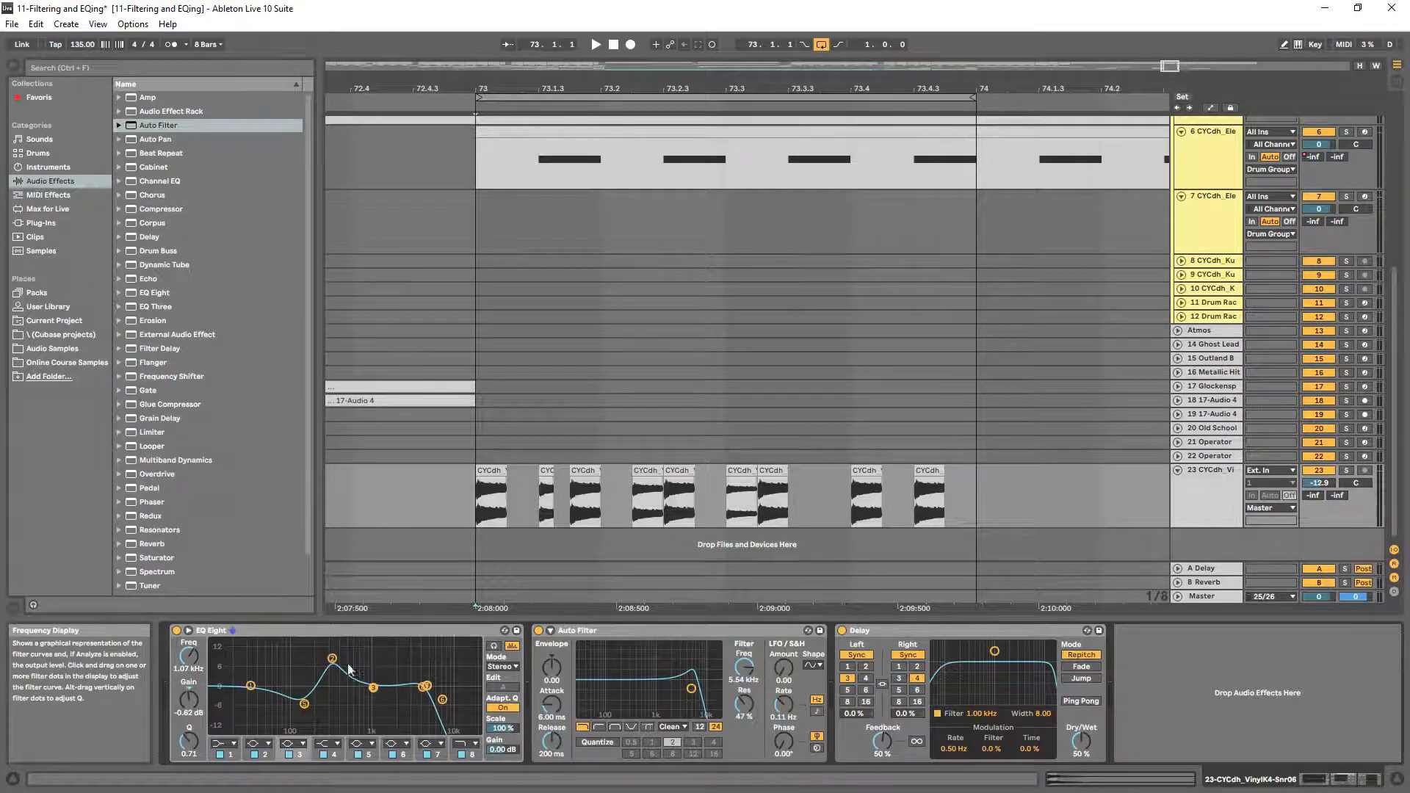
{"action": "left_click_drag", "start_coordinate": [332, 658], "coordinate": [378, 664]}
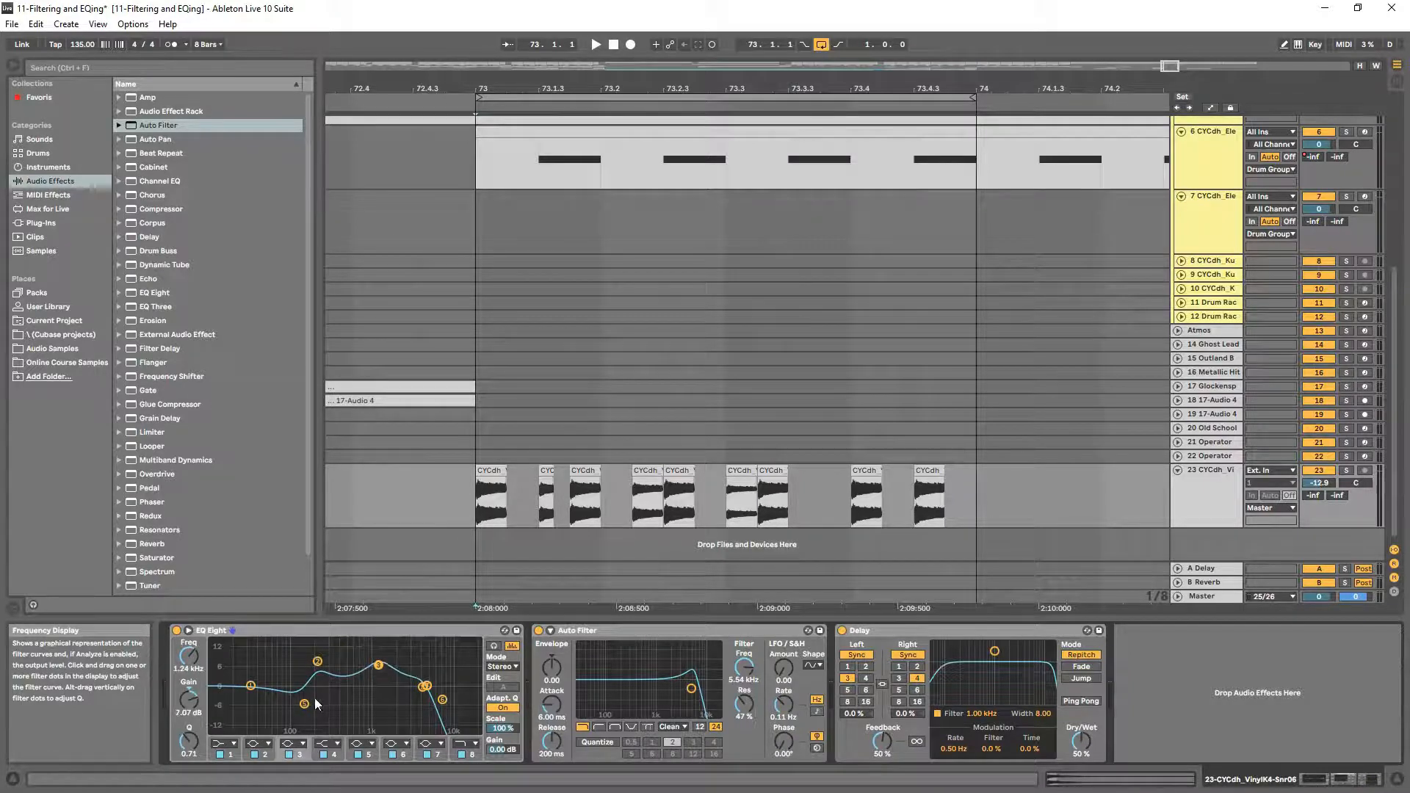
- Cut band 5 near 100 Hz, set band 2 to 245 Hz at 6.07 dB, and set the band 8 low-pass to 10.4 kHz
{"action": "left_click_drag", "start_coordinate": [304, 704], "coordinate": [291, 707]}
{"action": "left_click_drag", "start_coordinate": [317, 661], "coordinate": [323, 670]}
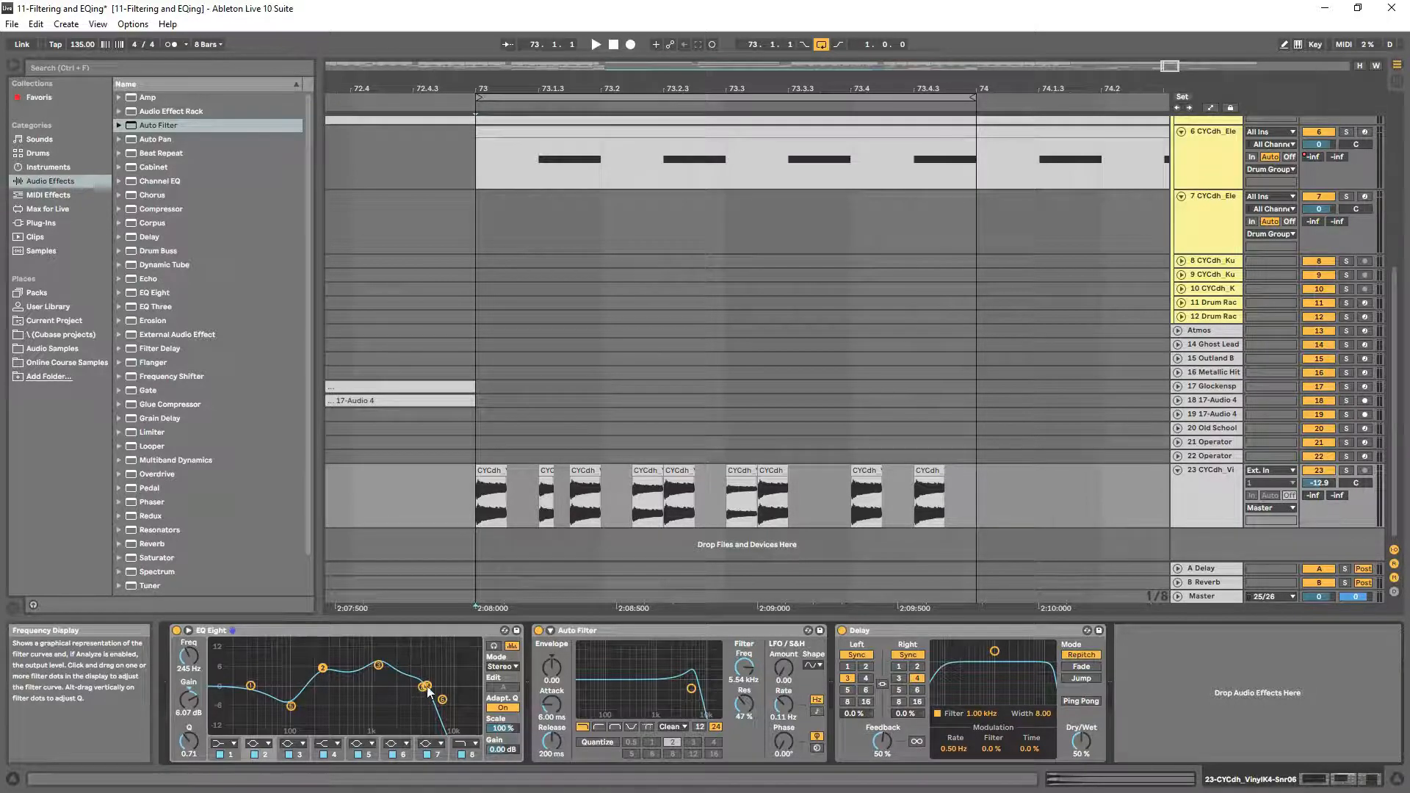
{"action": "left_click_drag", "start_coordinate": [426, 687], "coordinate": [453, 679]}
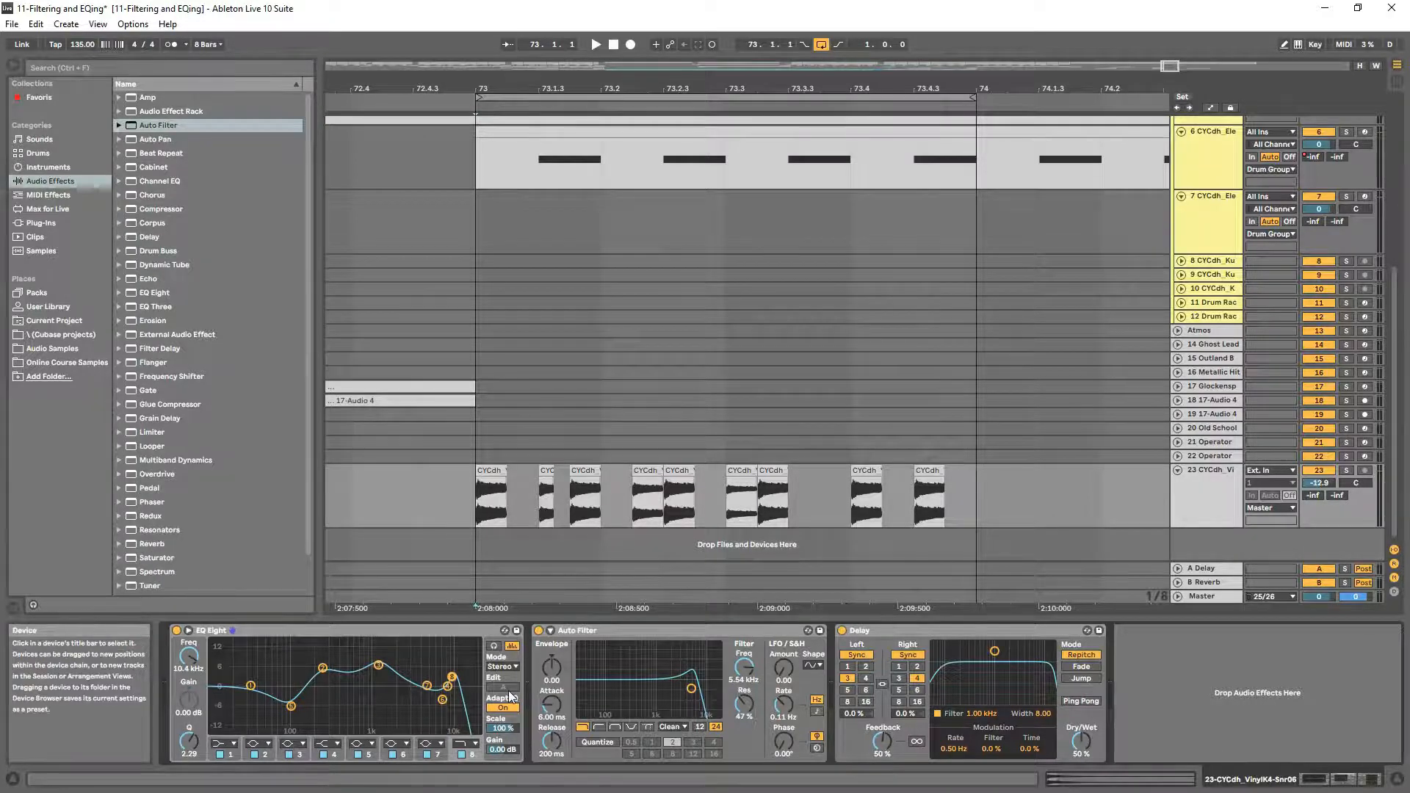
- Set the Auto Filter's cutoff to 2.54 kHz with 64% resonance and turn the device off
{"action": "mouse_move", "coordinate": [692, 689]}
{"action": "left_mouse_down"}
{"action": "mouse_move", "coordinate": [621, 680]}
{"action": "mouse_move", "coordinate": [676, 678]}
{"action": "left_mouse_up"}
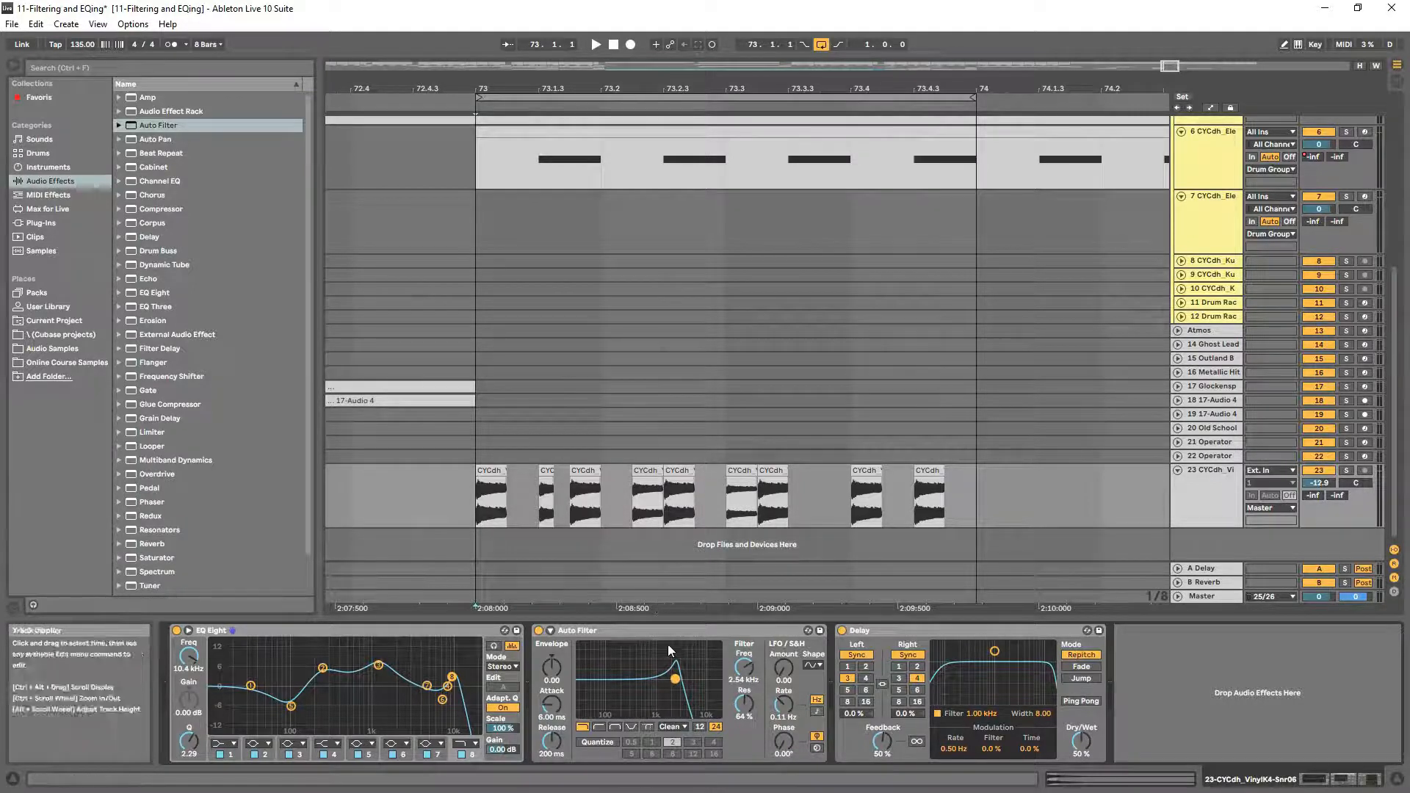
{"action": "left_click", "coordinate": [539, 631]}
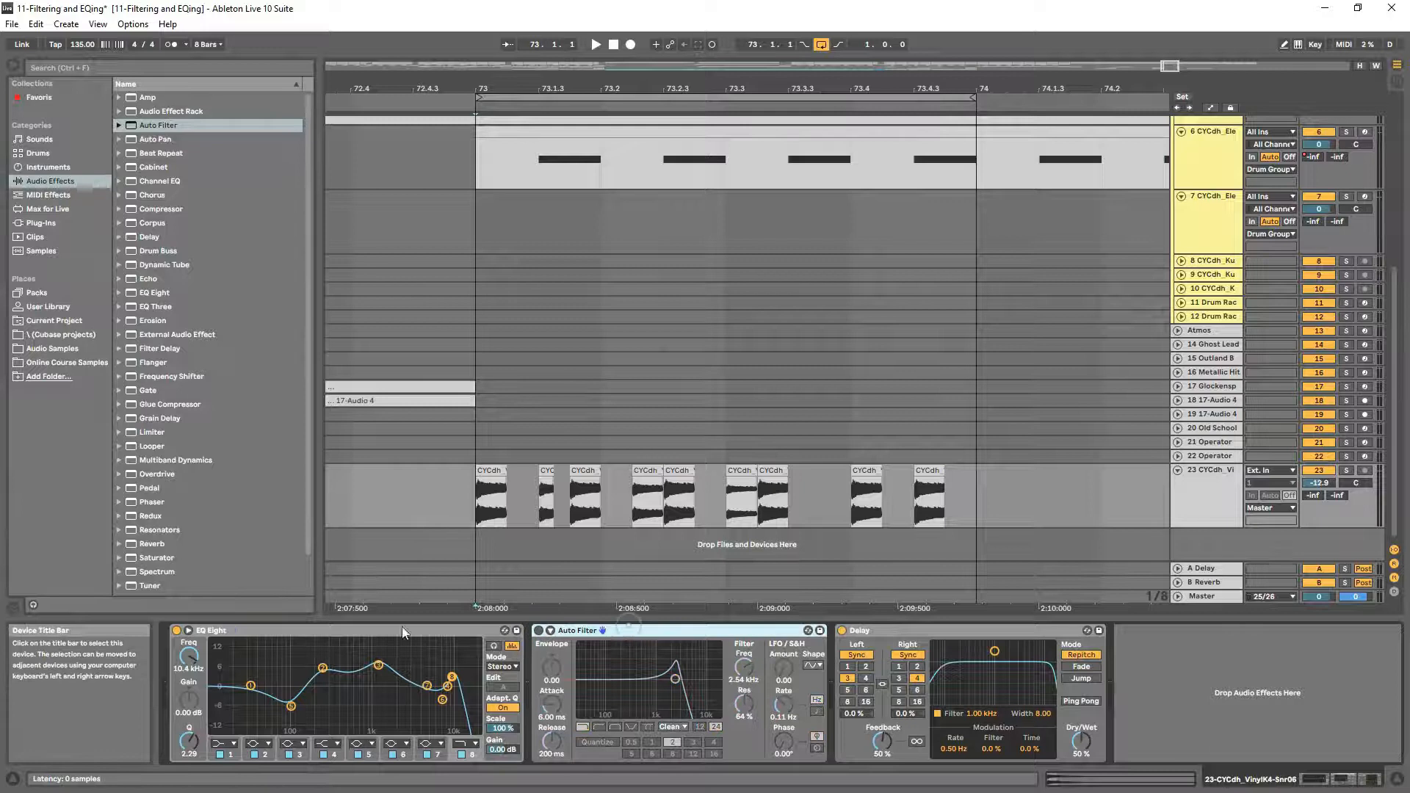
- Set EQ Eight band 1 to 36.7 Hz with a gain of -1.12 dB
{"action": "left_click", "coordinate": [338, 632]}
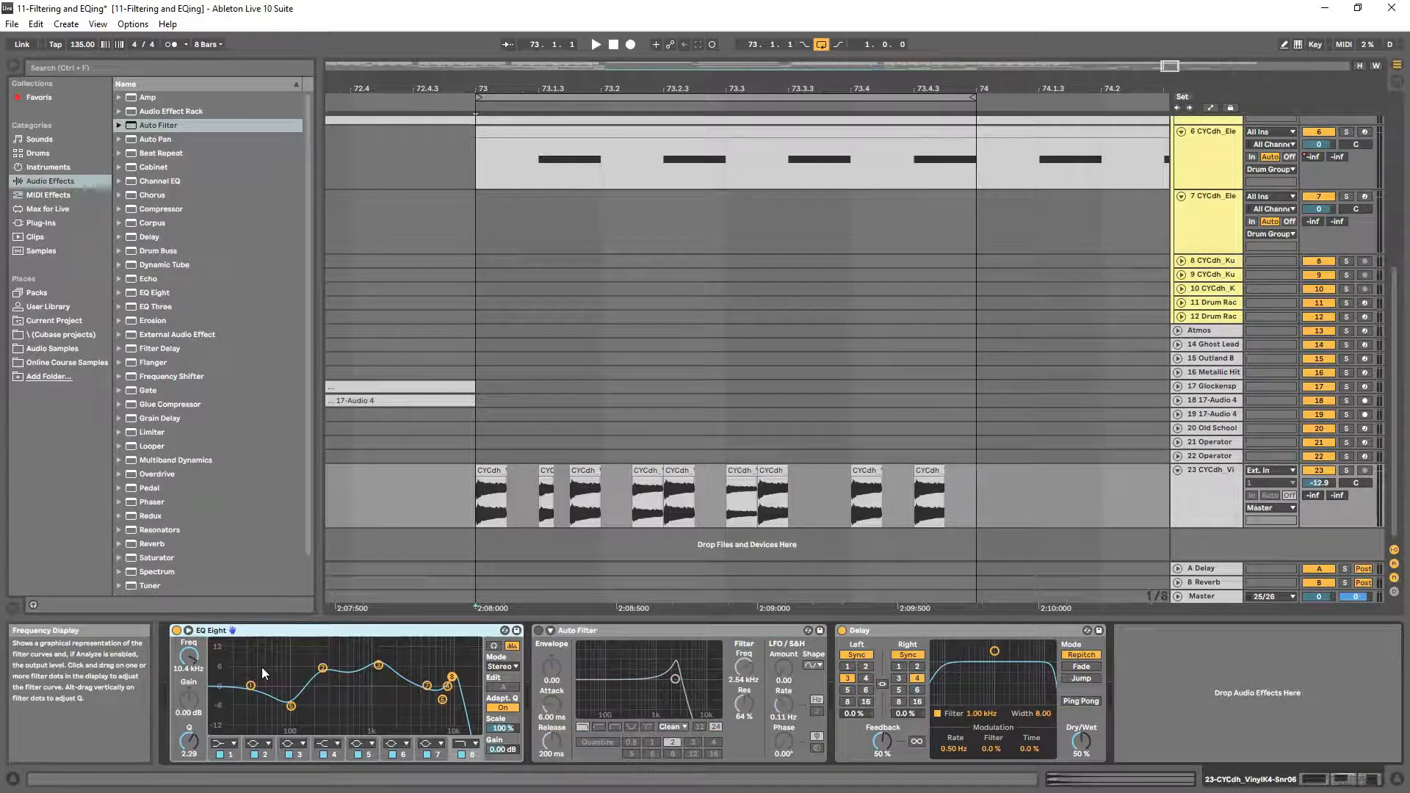
{"action": "mouse_move", "coordinate": [251, 685]}
{"action": "left_mouse_down"}
{"action": "mouse_move", "coordinate": [239, 694]}
{"action": "mouse_move", "coordinate": [258, 711]}
{"action": "mouse_move", "coordinate": [258, 690]}
{"action": "left_mouse_up"}
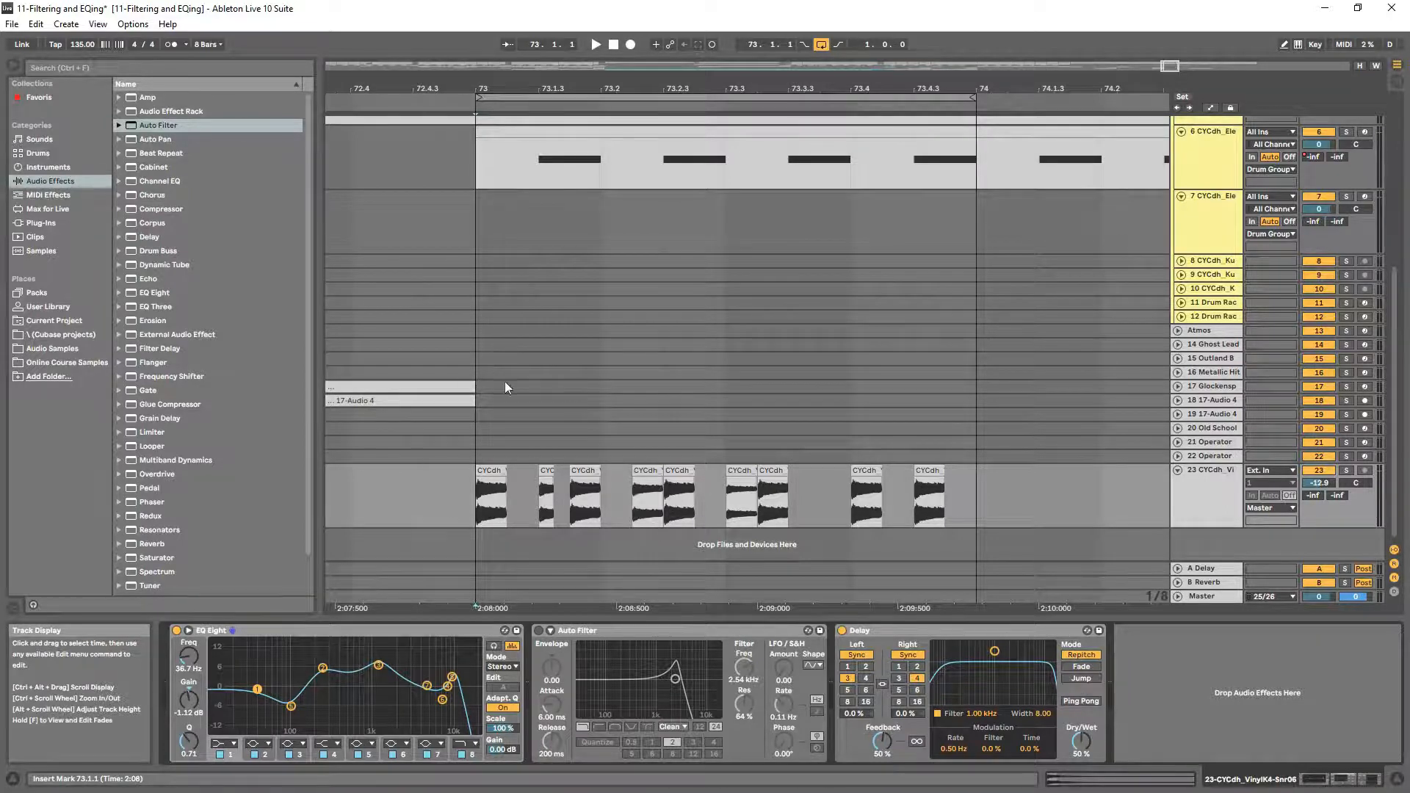
{"action": "left_click", "coordinate": [481, 450]}
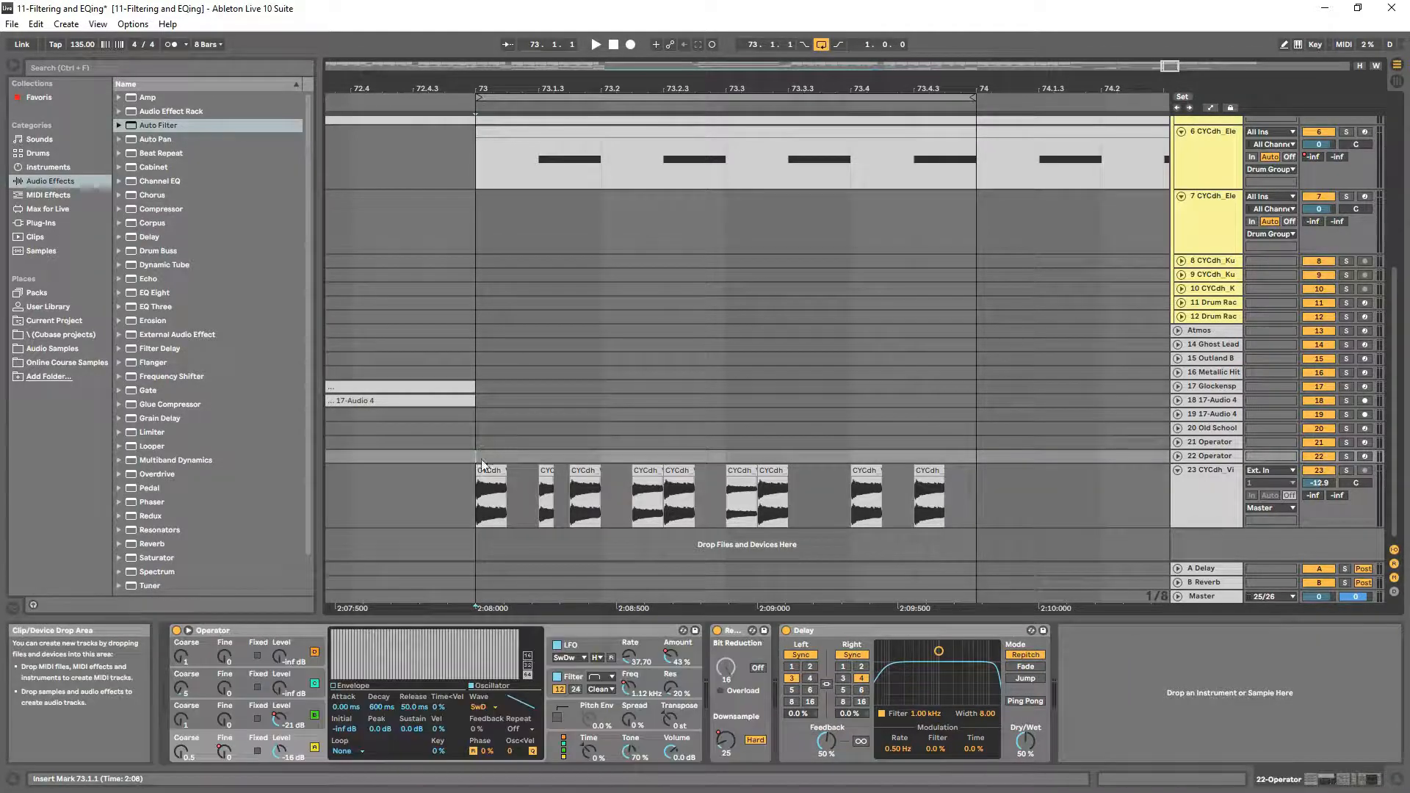
- On snare track 23, turn off EQ Eight bands 2 to 8 and set band 1 to 41.7 Hz at about 1.86 dB
{"action": "left_click", "coordinate": [1199, 488]}
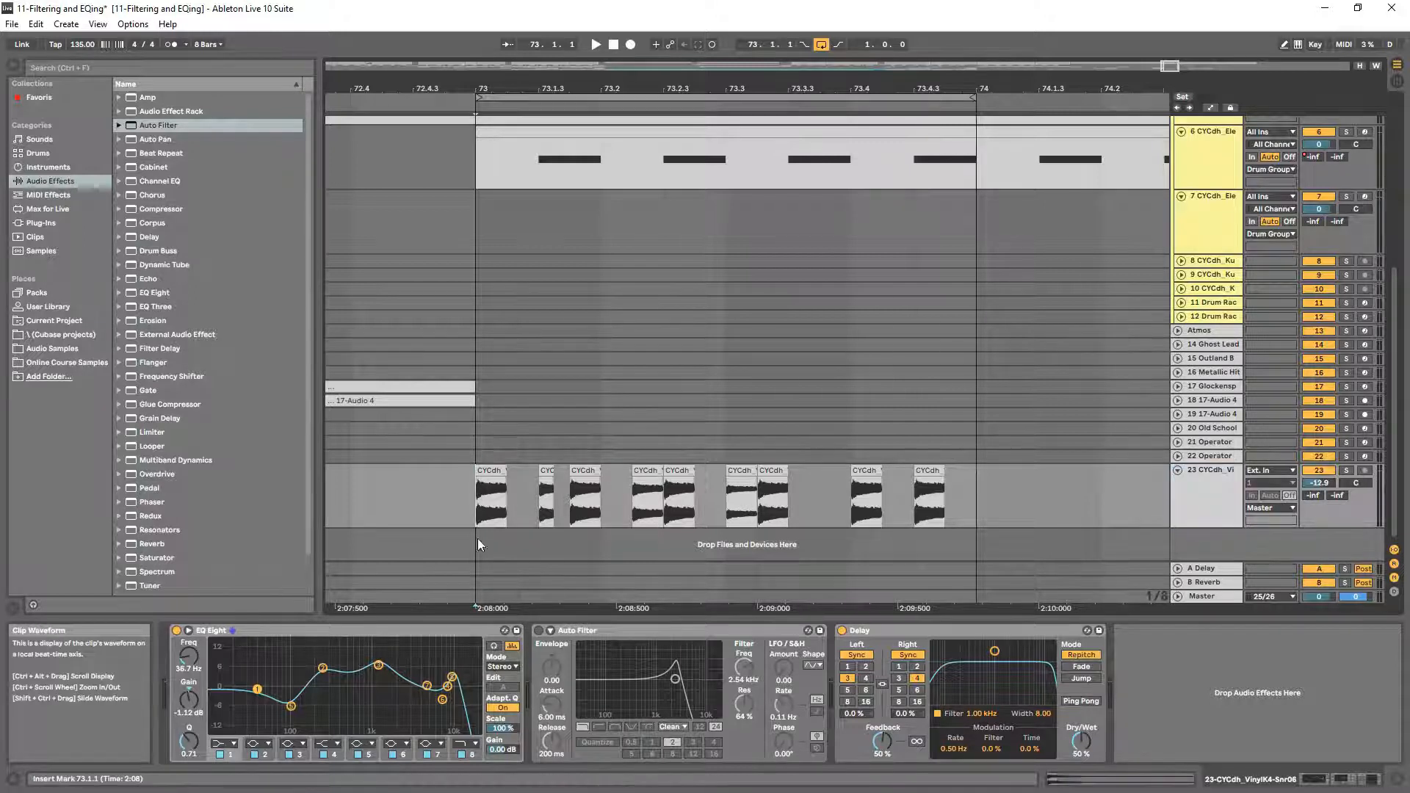
{"action": "left_click_drag", "start_coordinate": [257, 689], "coordinate": [266, 683]}
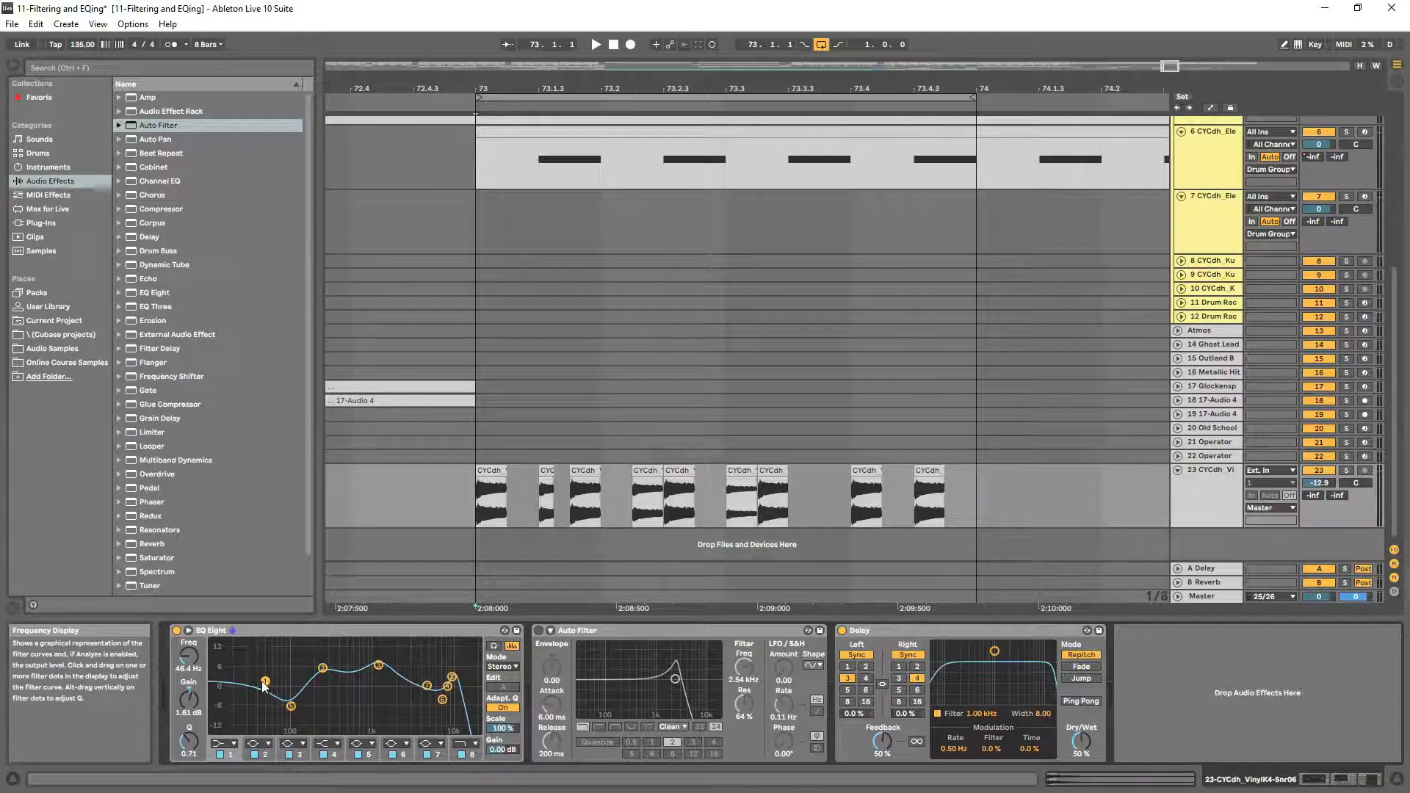
{"action": "left_click_drag", "start_coordinate": [266, 683], "coordinate": [266, 685]}
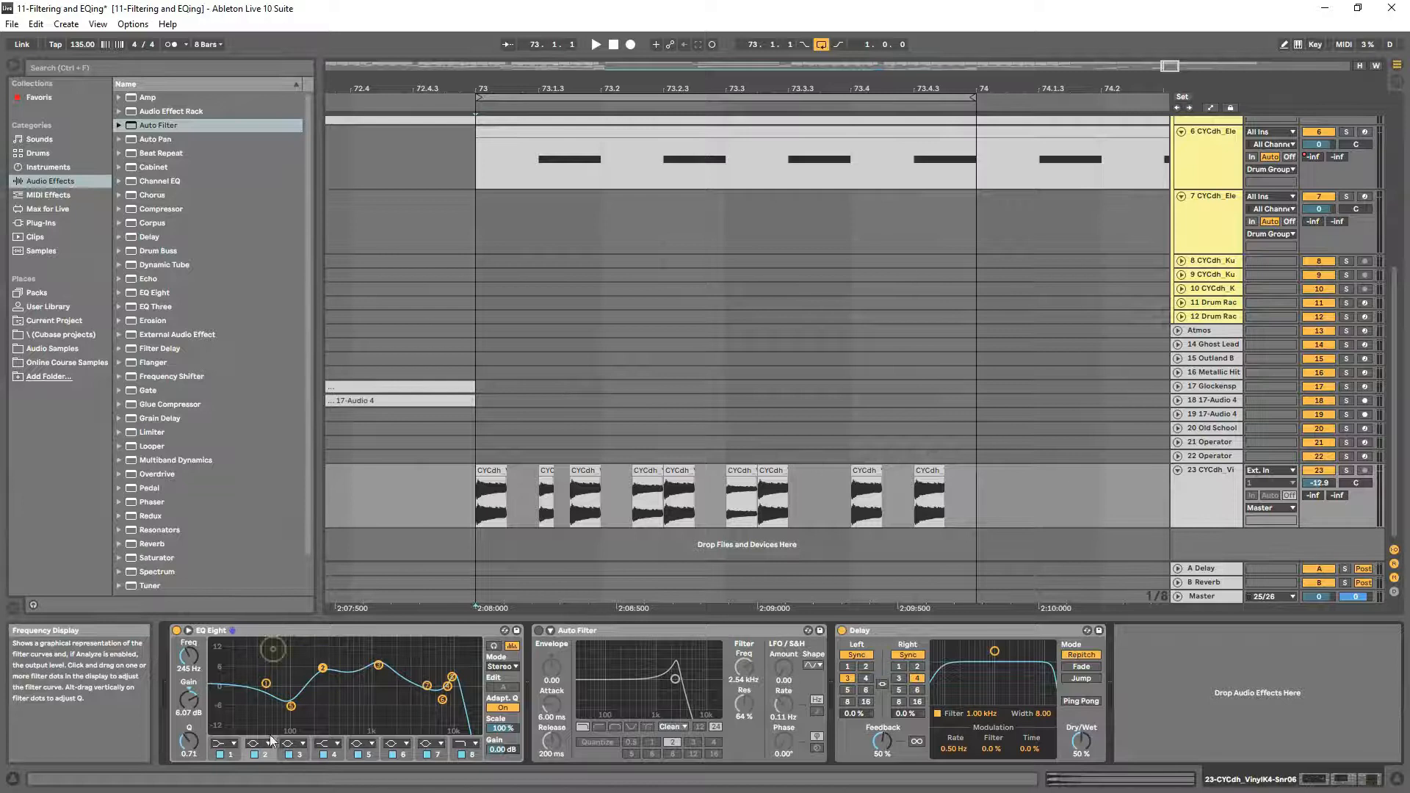
{"action": "left_click", "coordinate": [254, 755]}
{"action": "left_click", "coordinate": [288, 755]}
{"action": "left_click", "coordinate": [323, 754]}
{"action": "left_click", "coordinate": [357, 754]}
{"action": "left_click", "coordinate": [393, 754]}
{"action": "left_click", "coordinate": [426, 754]}
{"action": "left_click", "coordinate": [462, 754]}
{"action": "left_click_drag", "start_coordinate": [266, 684], "coordinate": [262, 680]}
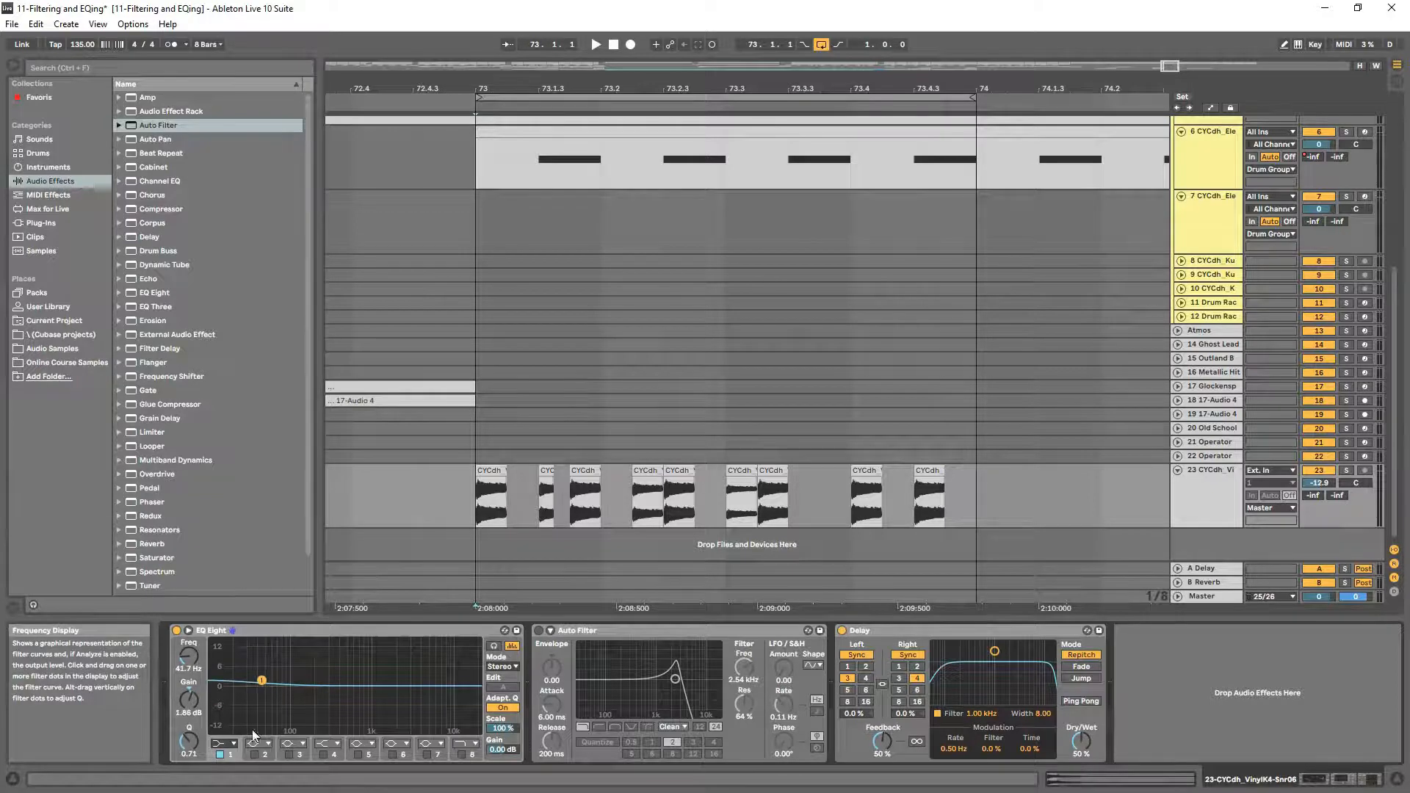
- Set EQ Eight band 1 to 45.4 Hz and switch its filter type to the 48 dB/octave low cut
{"action": "left_click", "coordinate": [227, 745]}
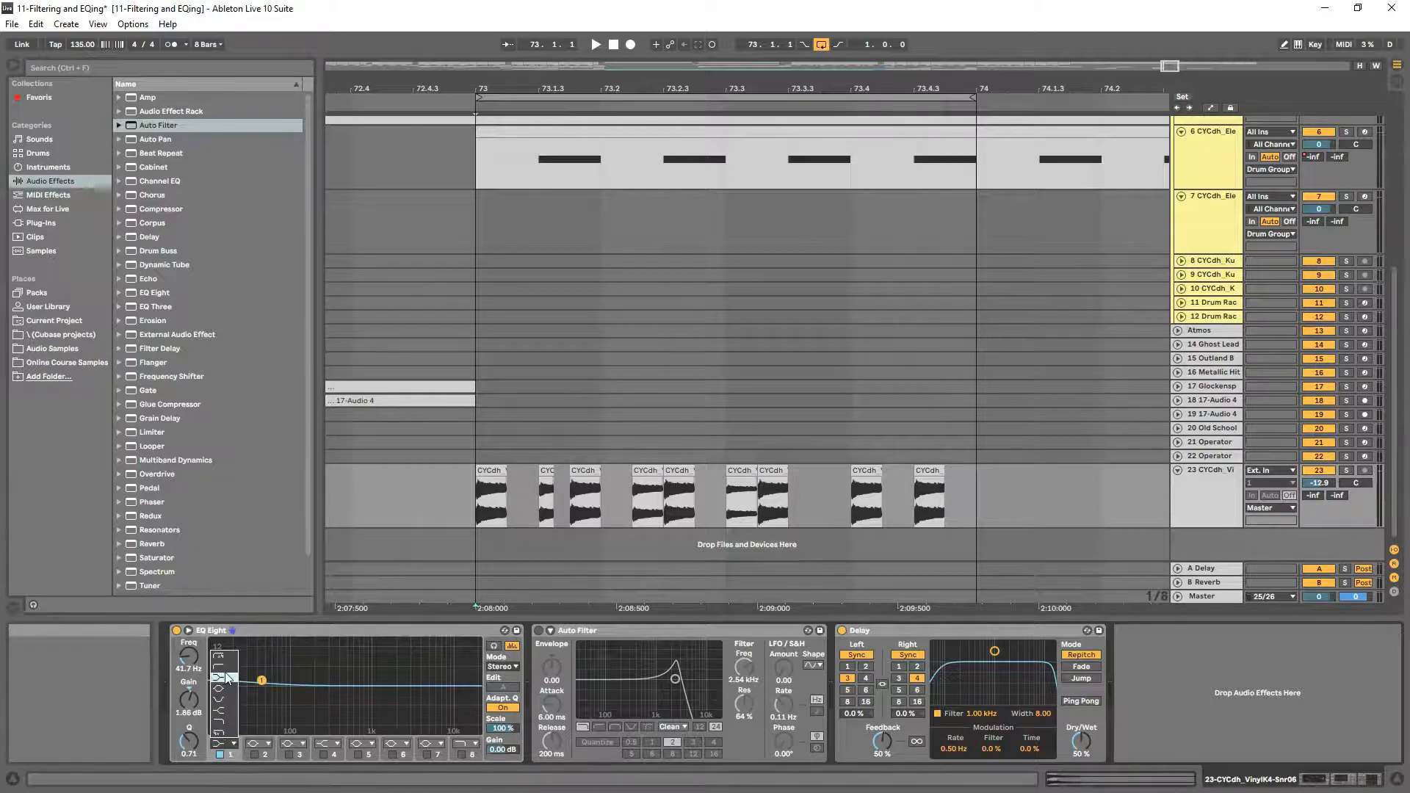
{"action": "left_click", "coordinate": [225, 677]}
{"action": "left_click_drag", "start_coordinate": [262, 681], "coordinate": [264, 715]}
{"action": "left_click", "coordinate": [233, 745]}
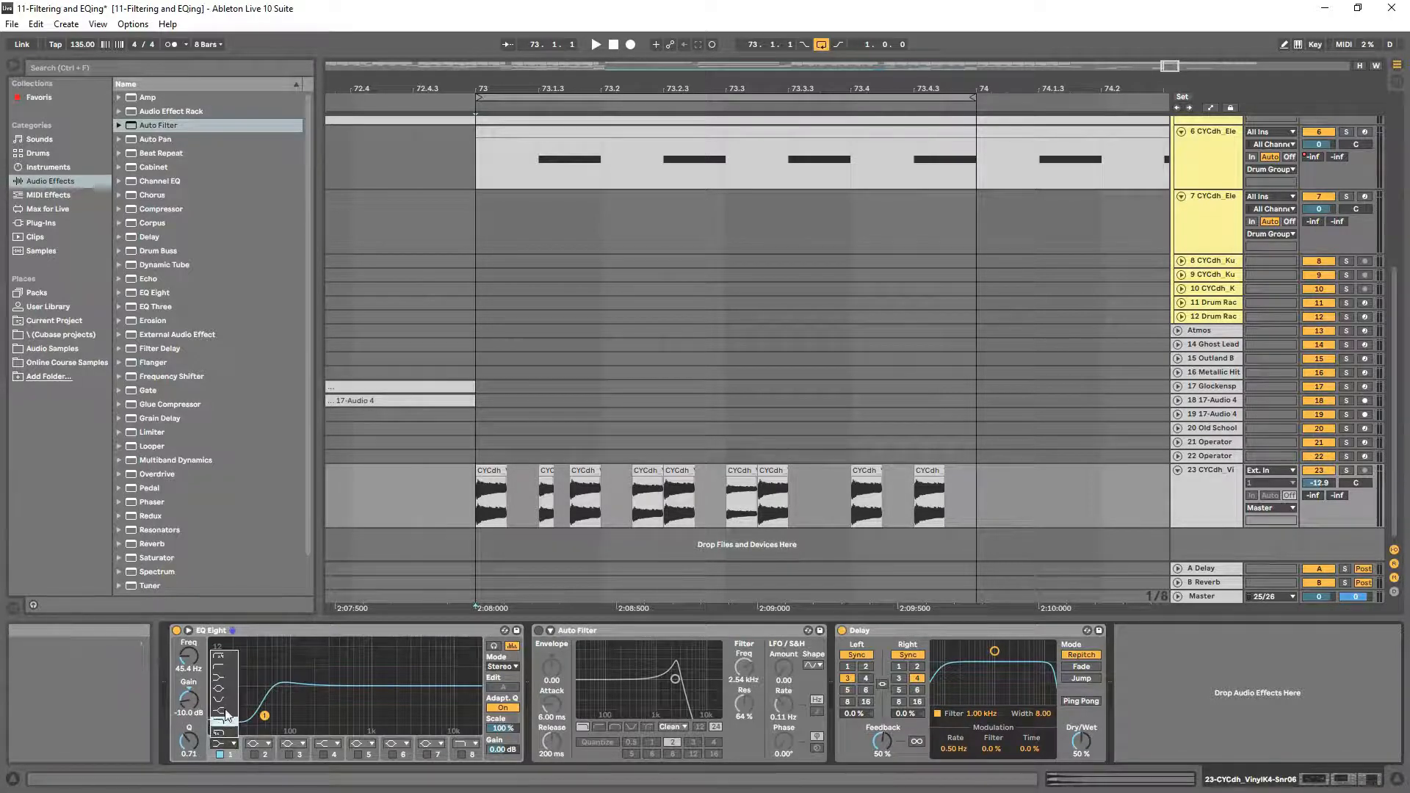
{"action": "left_click", "coordinate": [227, 667]}
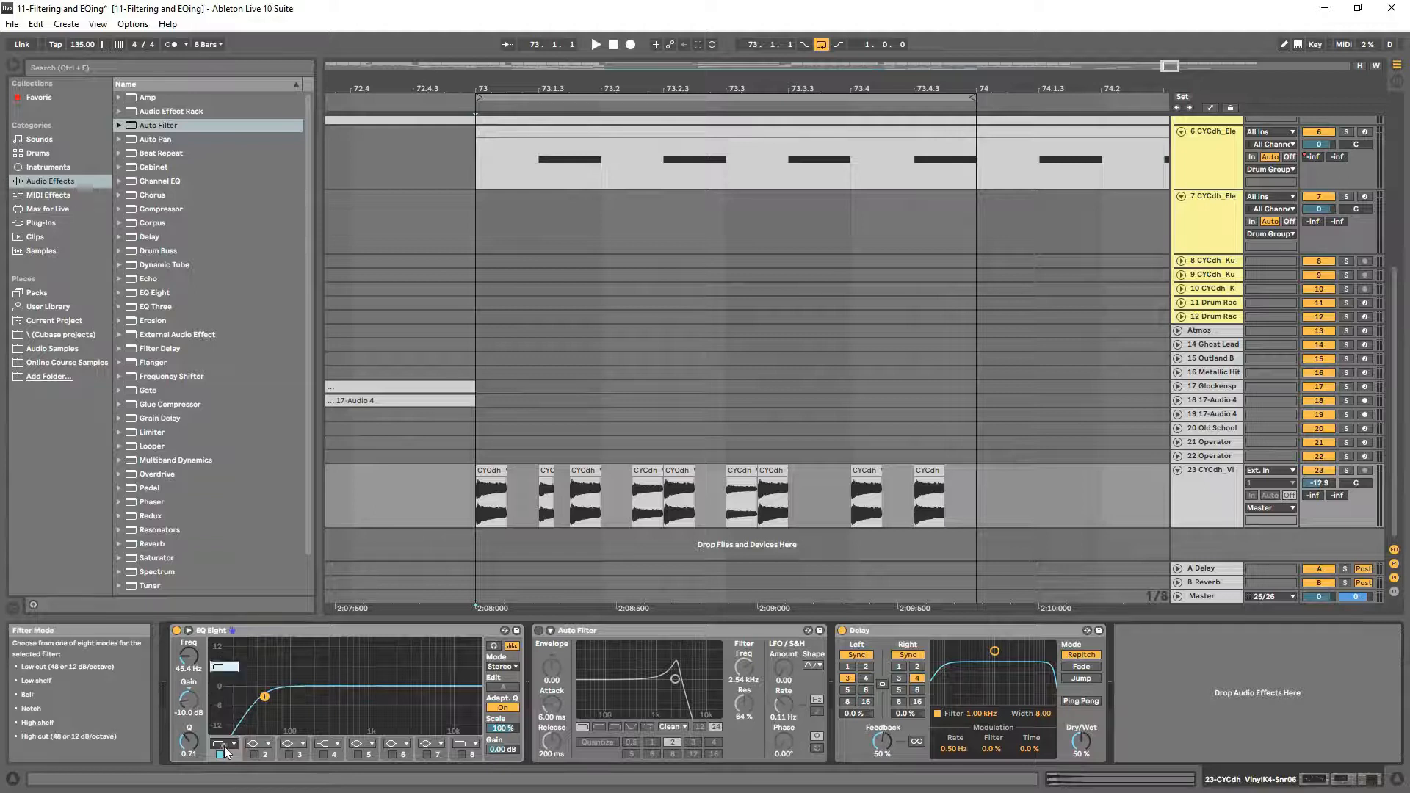
{"action": "left_click", "coordinate": [235, 743]}
{"action": "left_click", "coordinate": [226, 649]}
- Solo the snare track, audition it briefly, and set the band 1 low cut to 51.6 Hz with a Q of 0.39
{"action": "mouse_move", "coordinate": [264, 696]}
{"action": "left_mouse_down"}
{"action": "mouse_move", "coordinate": [289, 700]}
{"action": "mouse_move", "coordinate": [272, 703]}
{"action": "left_mouse_up"}
{"action": "left_click", "coordinate": [1346, 470]}
{"action": "key", "text": "space"}
{"action": "mouse_move", "coordinate": [281, 703]}
{"action": "left_mouse_down"}
{"action": "mouse_move", "coordinate": [404, 703]}
{"action": "mouse_move", "coordinate": [212, 692]}
{"action": "mouse_move", "coordinate": [263, 702]}
{"action": "left_mouse_up"}
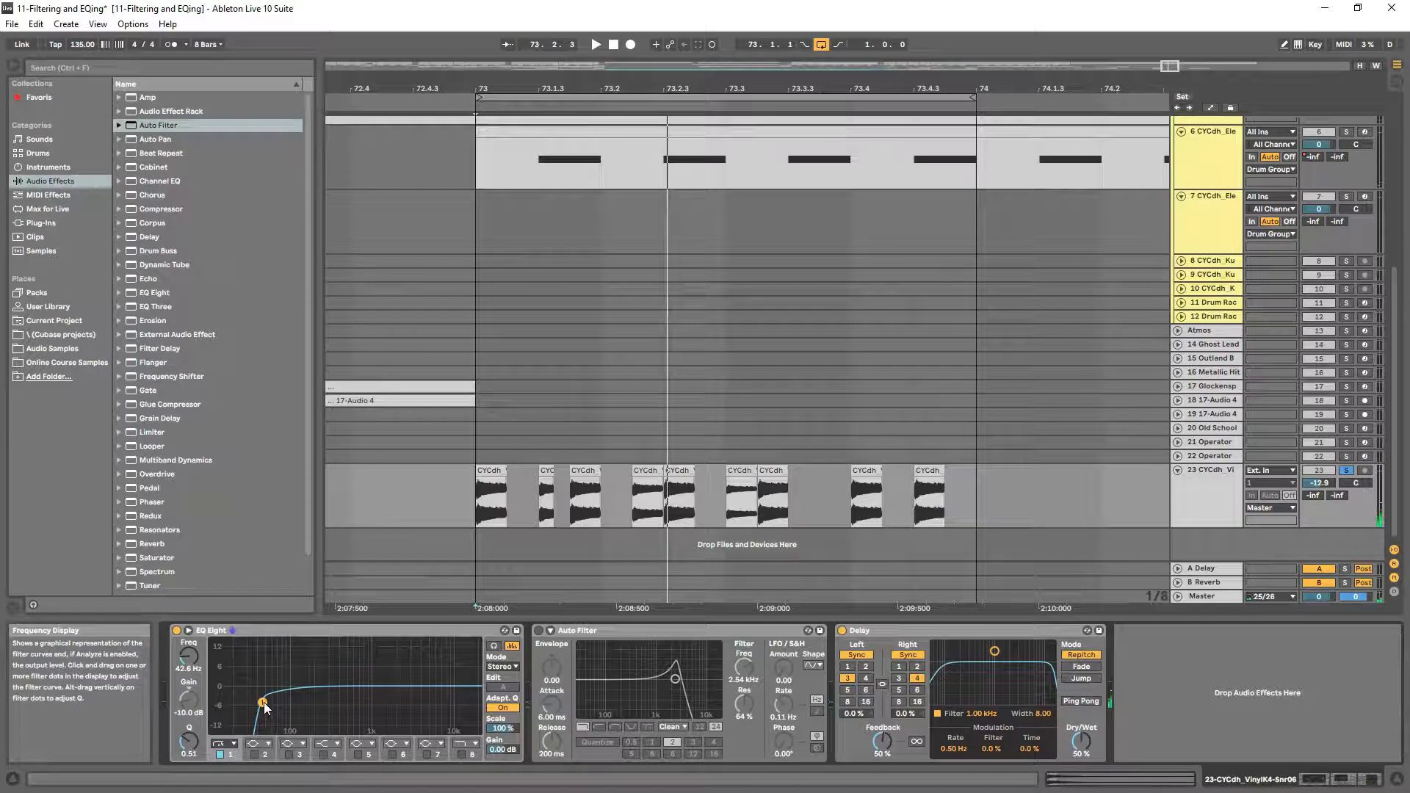
{"action": "left_click_drag", "start_coordinate": [263, 702], "coordinate": [267, 706]}
{"action": "left_click_drag", "start_coordinate": [267, 703], "coordinate": [269, 707]}
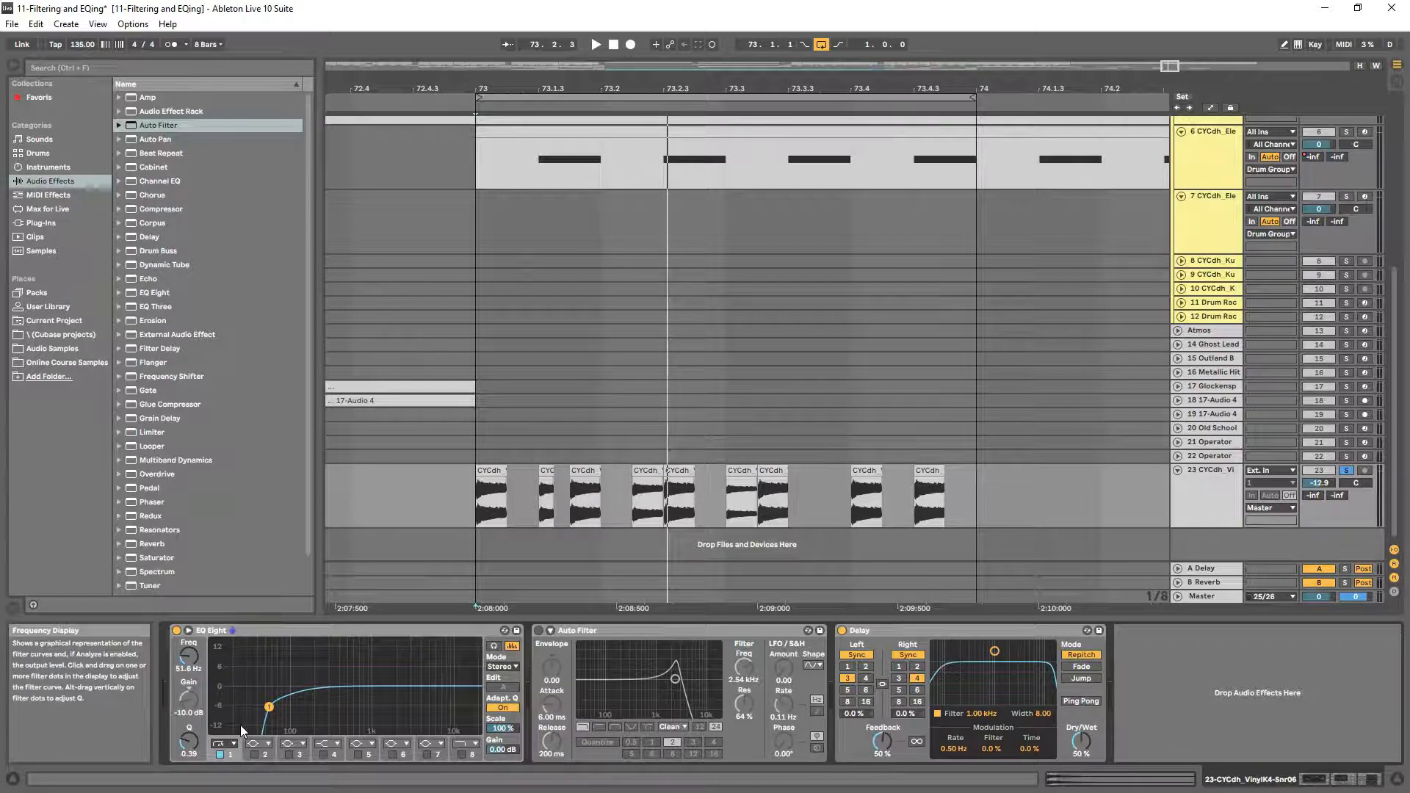
- Refine the band 1 low cut to 61.2 Hz with a Q of 0.41 and audition the snares from 73.1.1
{"action": "left_click_drag", "start_coordinate": [267, 709], "coordinate": [274, 710]}
{"action": "left_click_drag", "start_coordinate": [274, 709], "coordinate": [279, 710]}
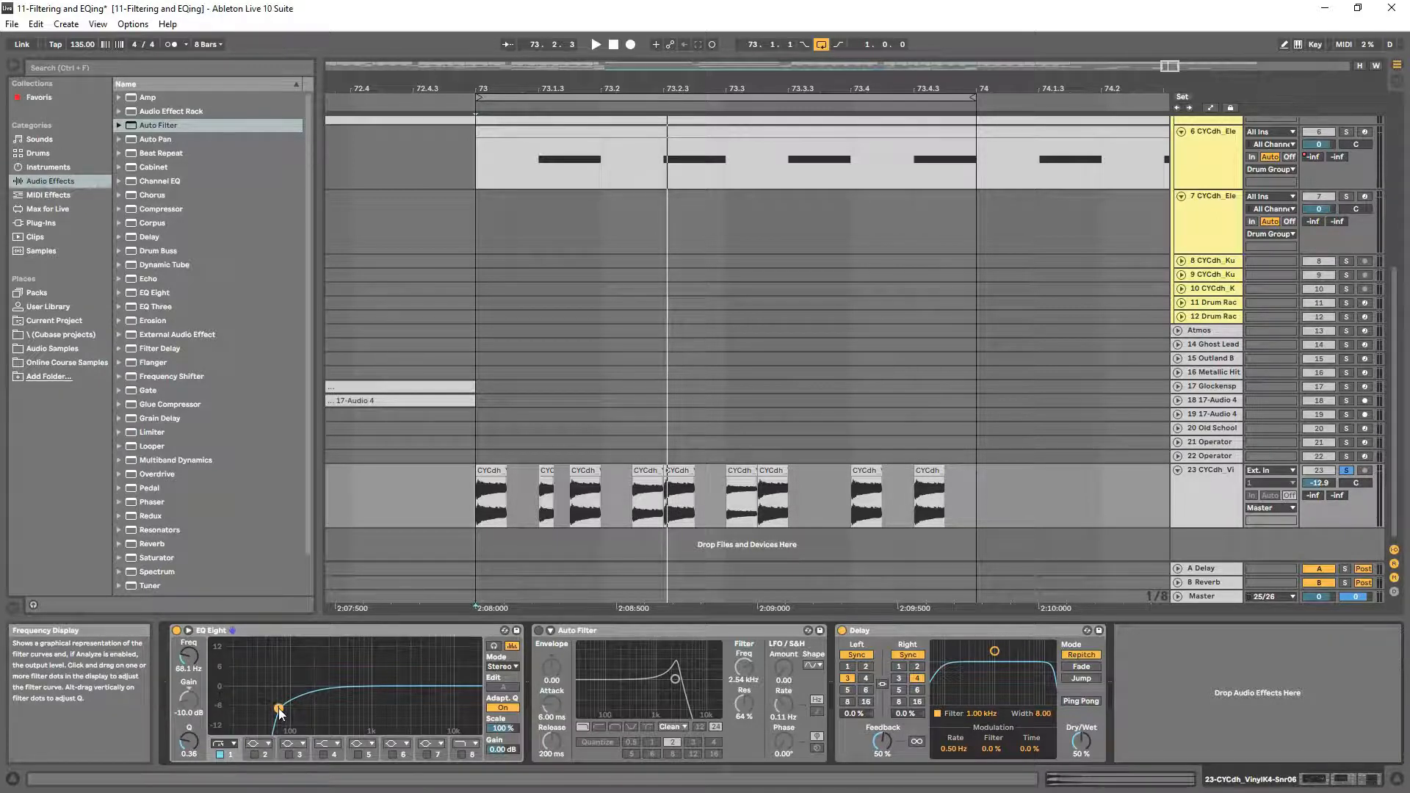
{"action": "left_click_drag", "start_coordinate": [278, 709], "coordinate": [277, 705]}
{"action": "left_click_drag", "start_coordinate": [277, 705], "coordinate": [275, 707]}
{"action": "left_click", "coordinate": [598, 437]}
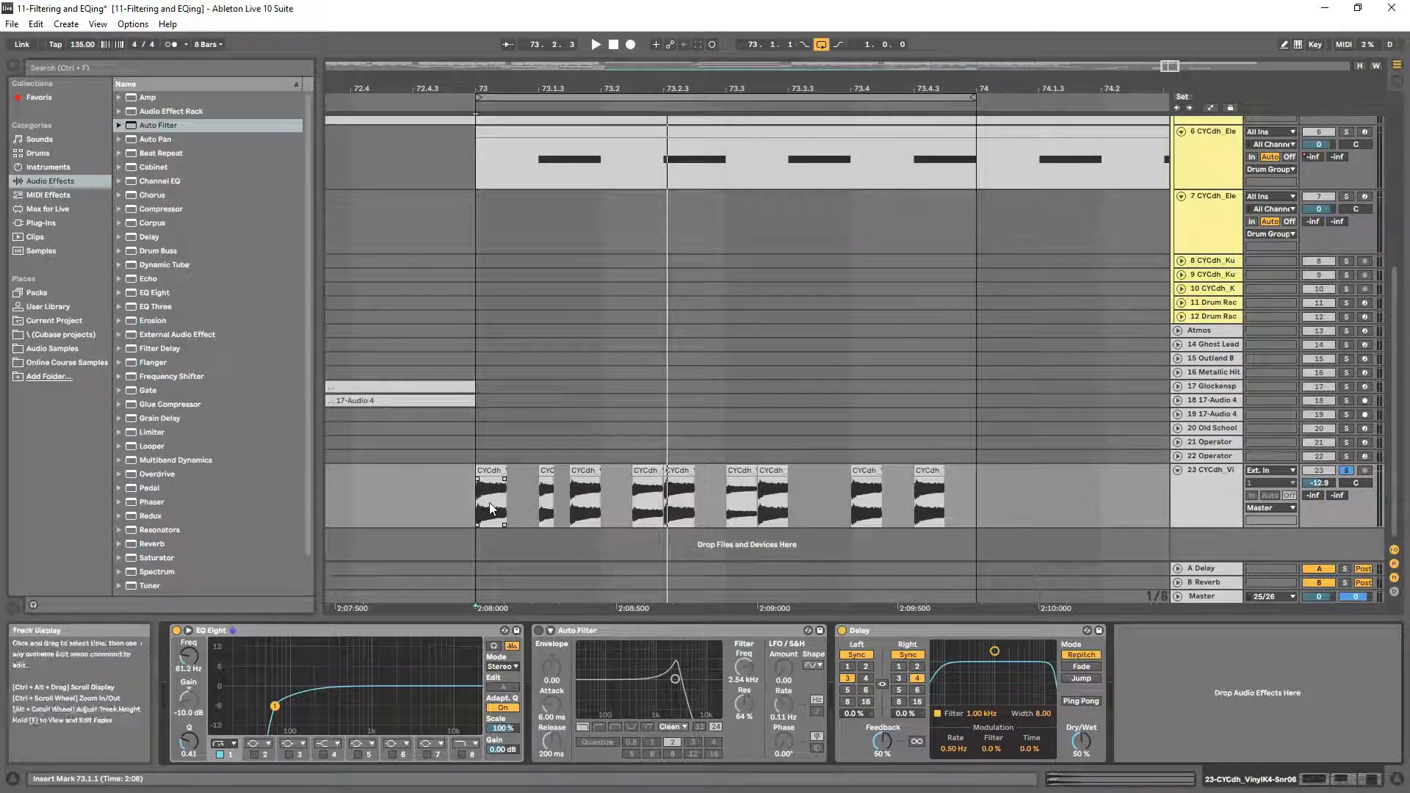
{"action": "key", "text": "space"}
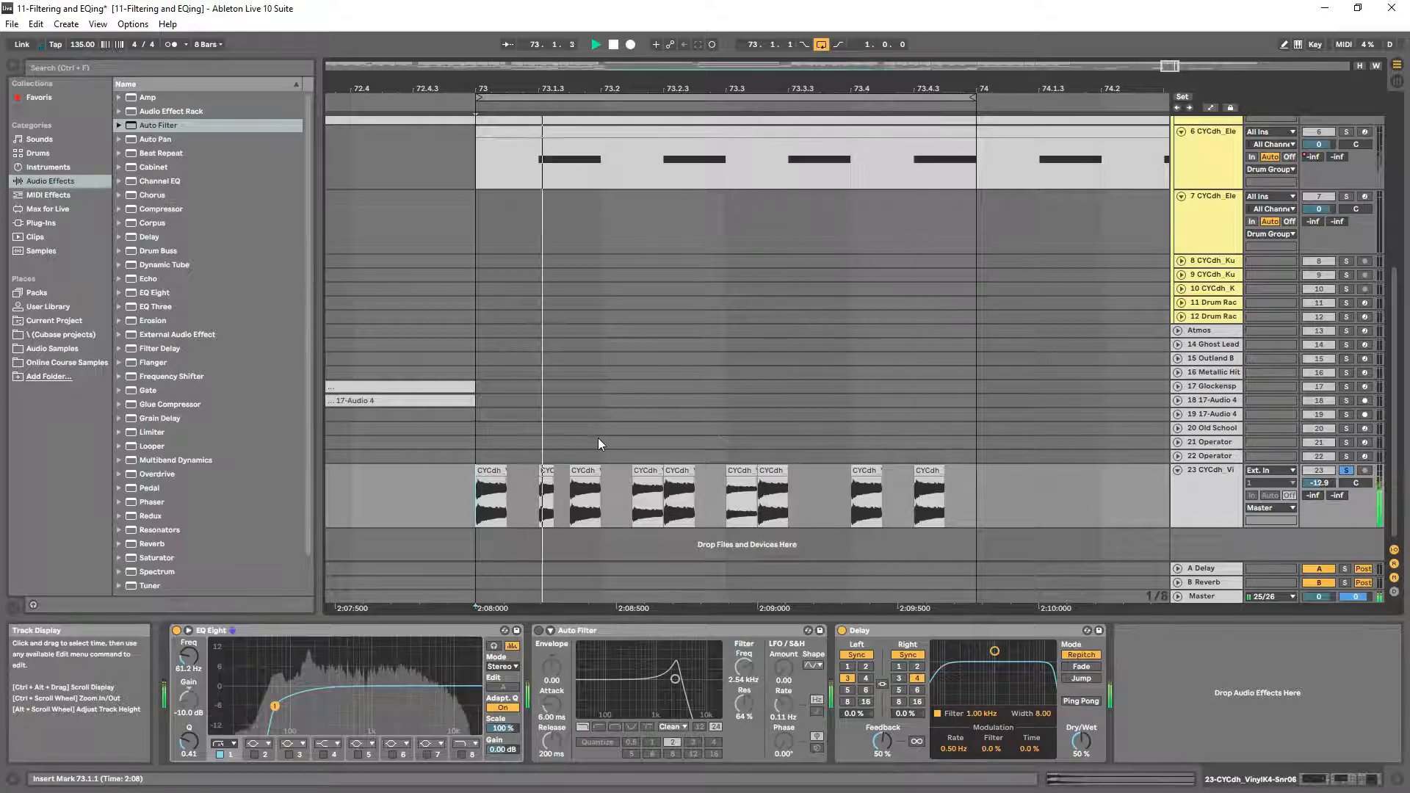
{"action": "key", "text": "space"}
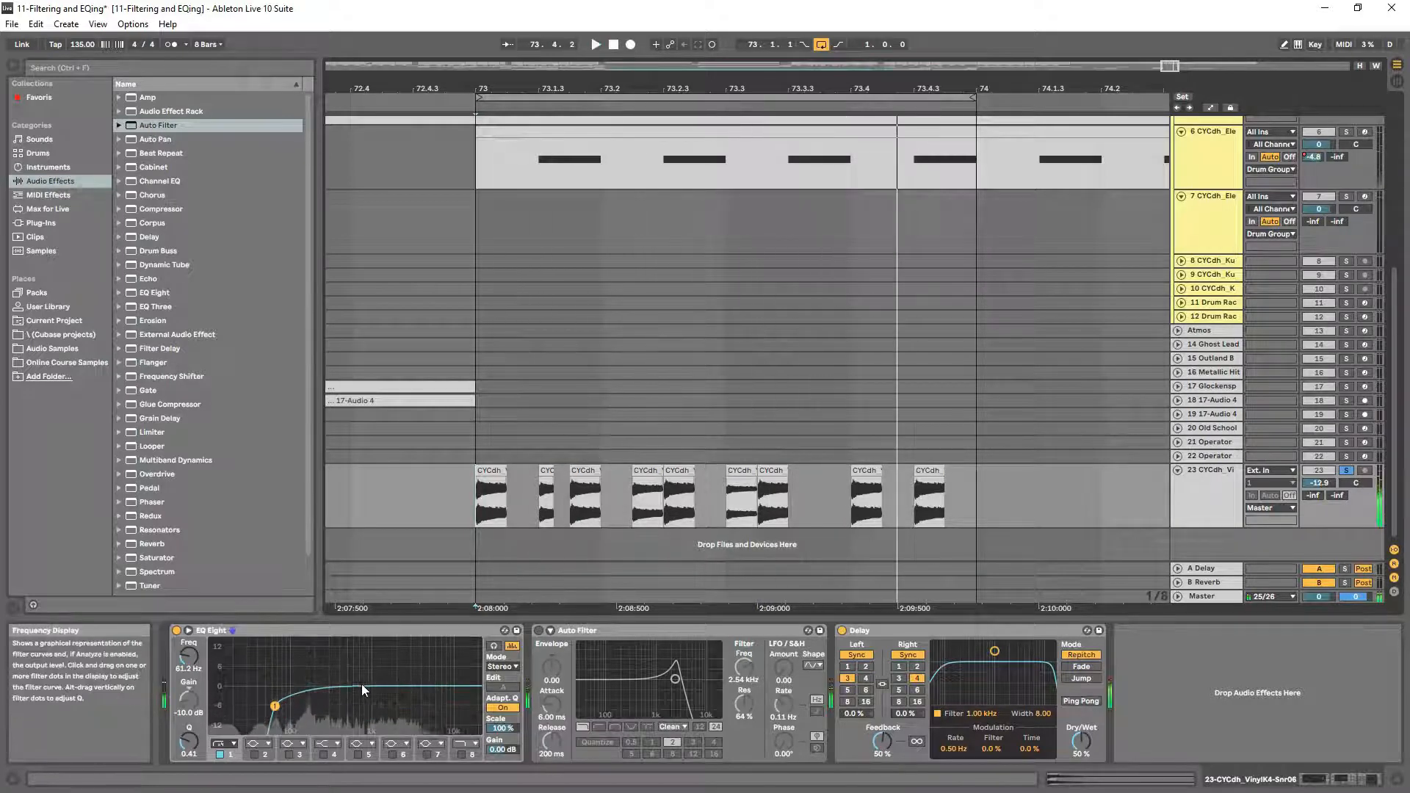
- Turn on EQ Eight bands 2 and 4, boosting band 2 by 6.32 dB and setting band 4 to 2.30 kHz at -9.55 dB
{"action": "left_click", "coordinate": [254, 754]}
{"action": "left_click_drag", "start_coordinate": [324, 674], "coordinate": [329, 672]}
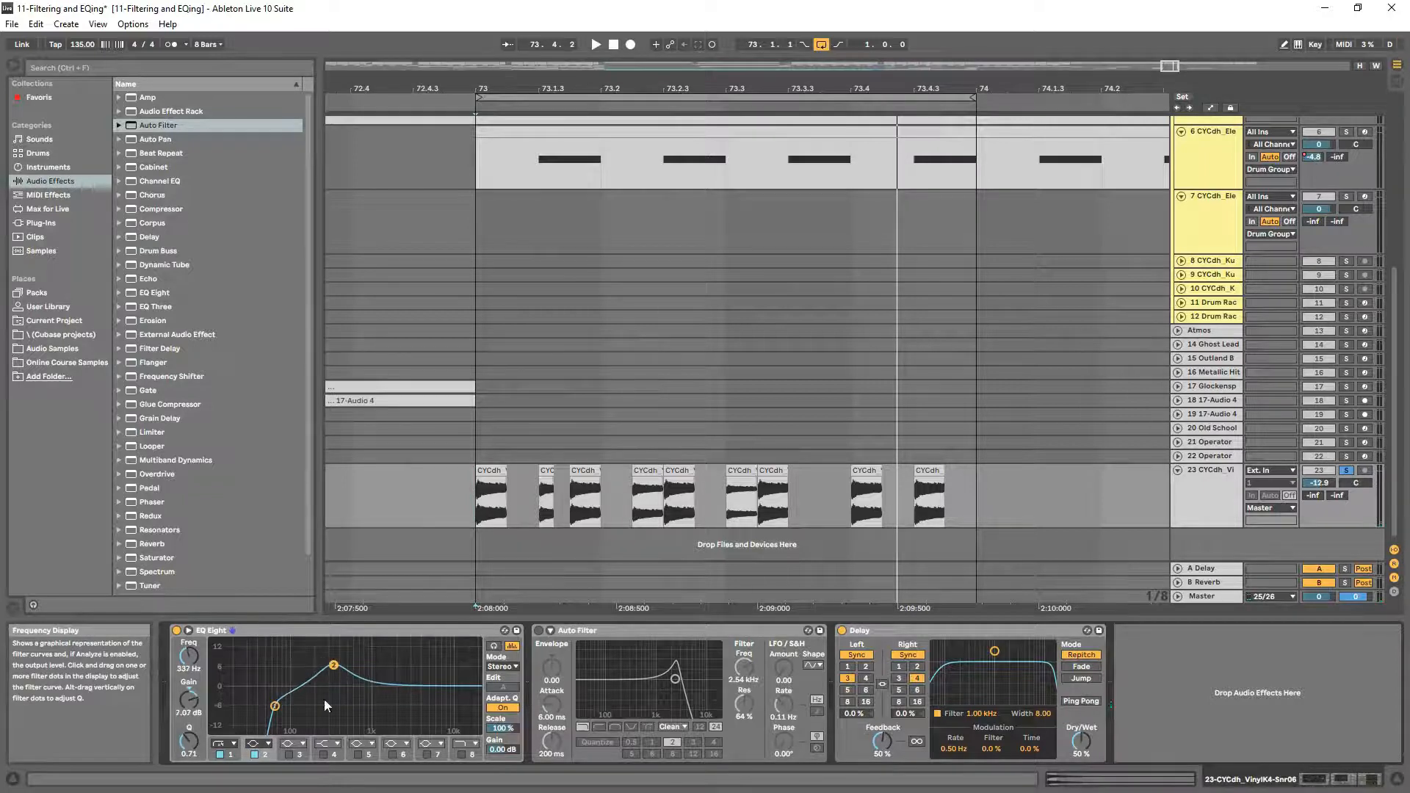
{"action": "left_click", "coordinate": [326, 756]}
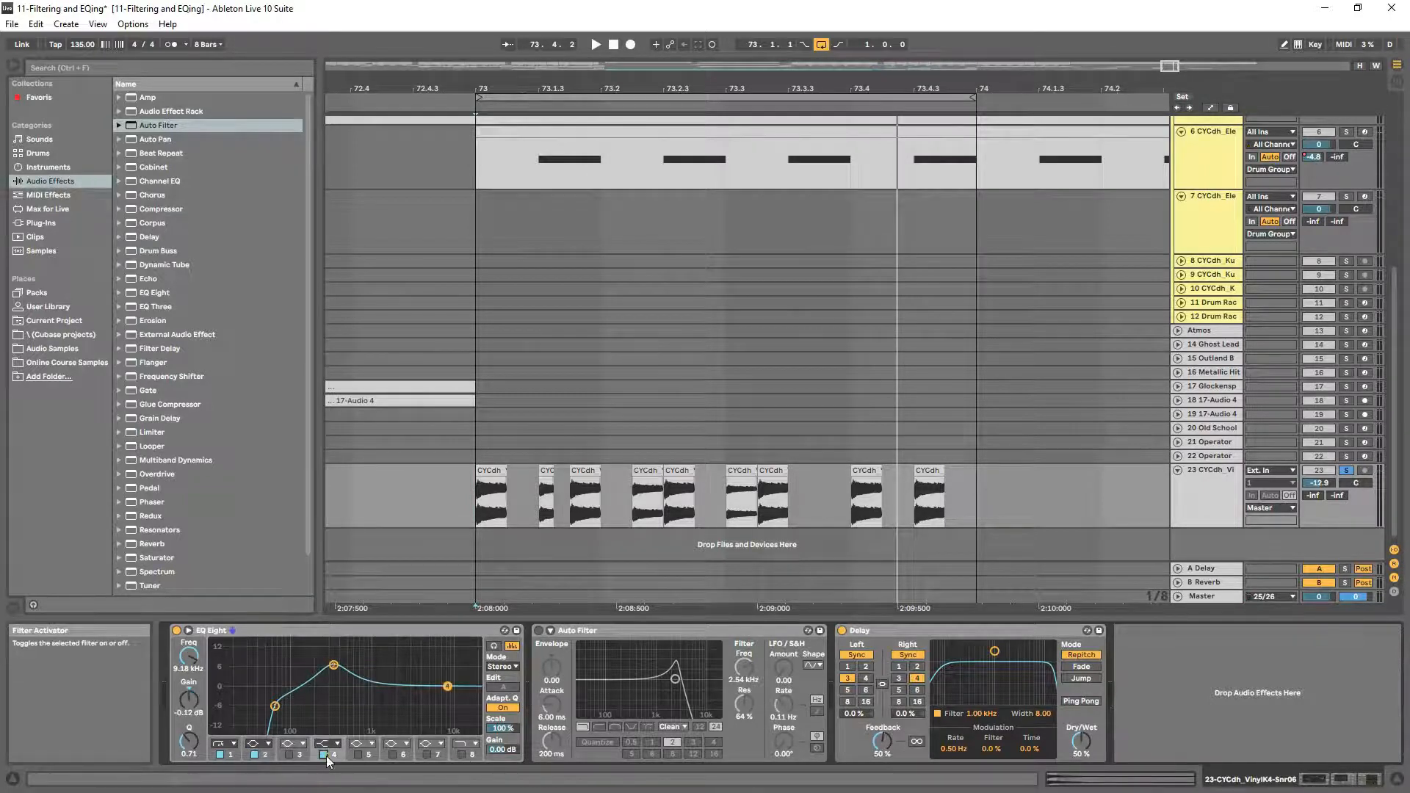
{"action": "left_click_drag", "start_coordinate": [447, 686], "coordinate": [336, 663]}
{"action": "key", "text": "space"}
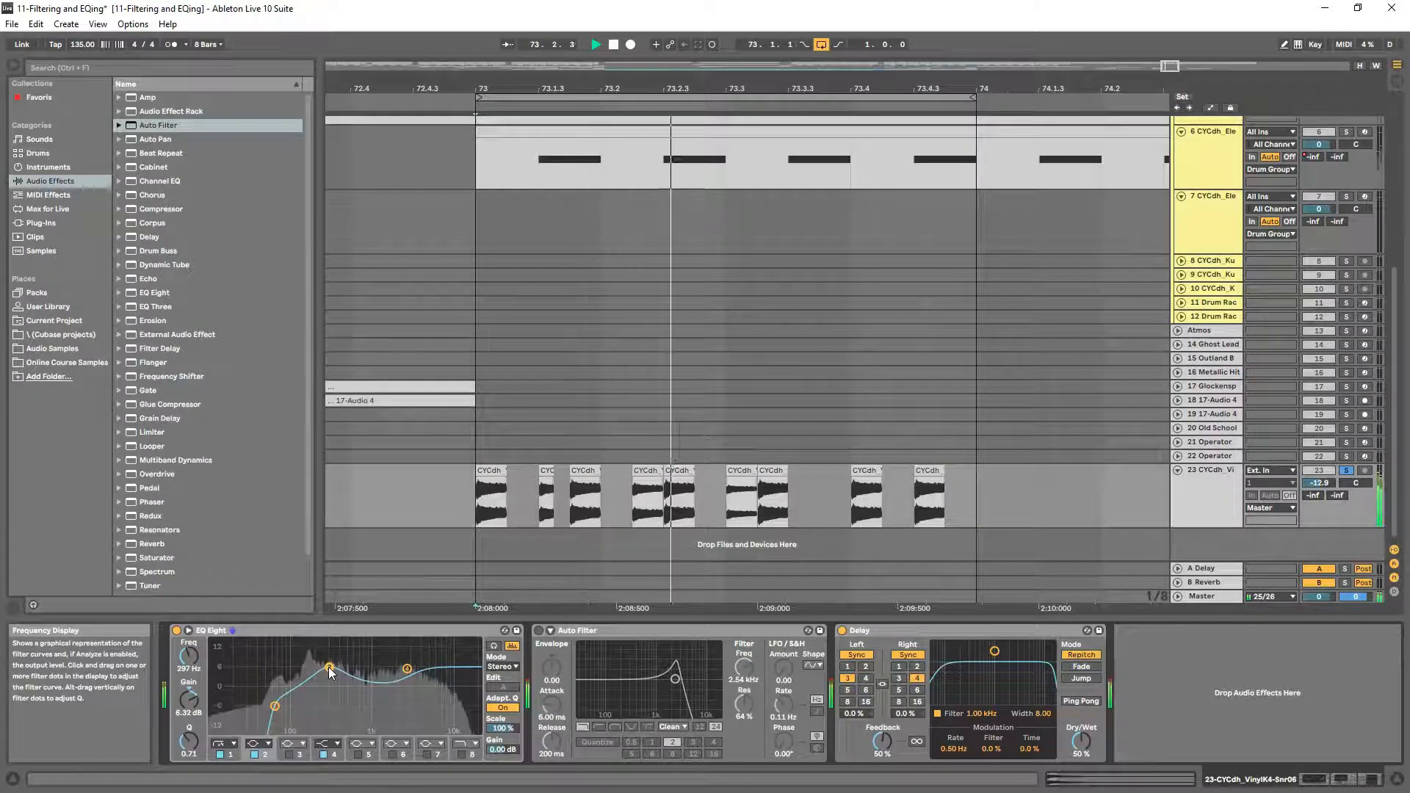
{"action": "left_click_drag", "start_coordinate": [407, 678], "coordinate": [399, 714]}
{"action": "key", "text": "space"}
{"action": "key", "text": "space"}
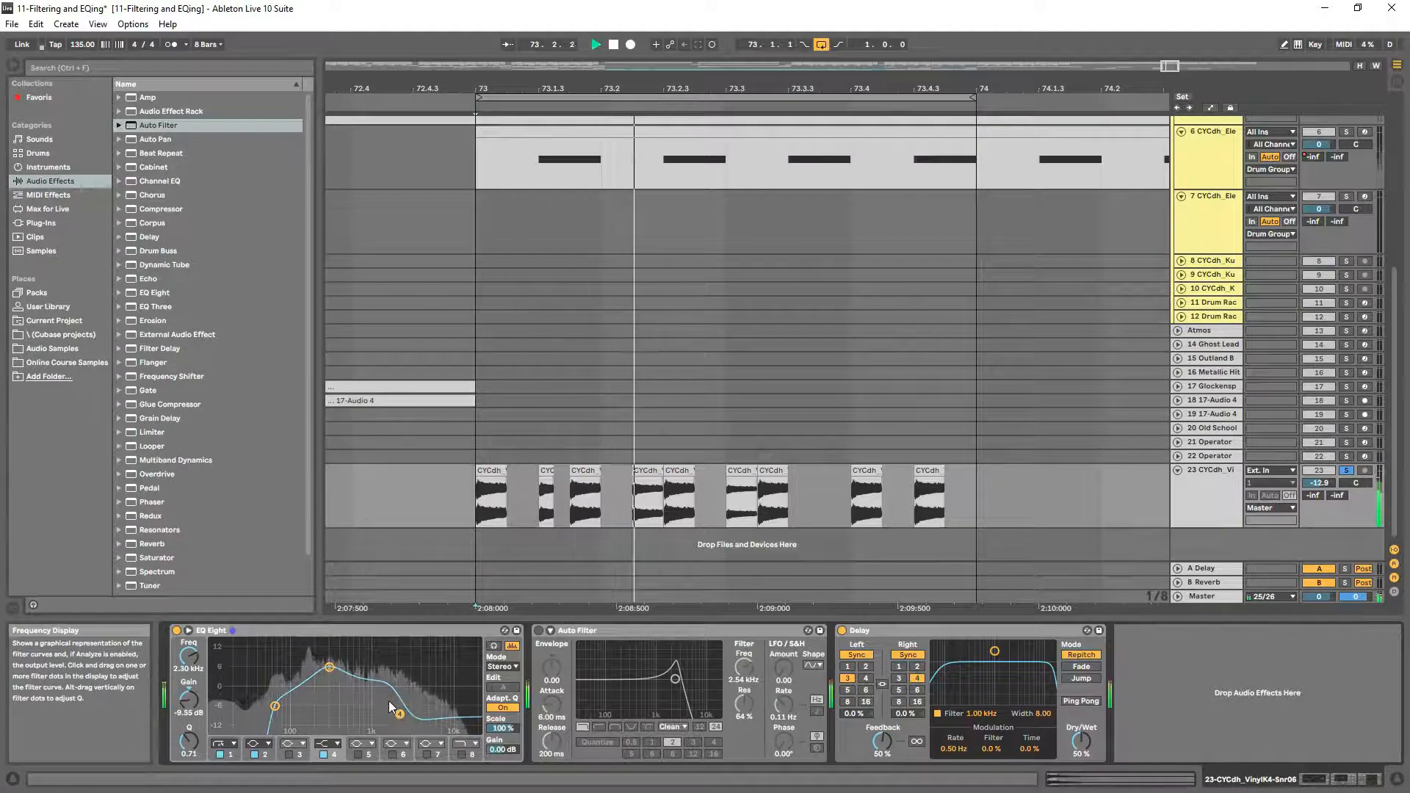
- Try a very wide boost on EQ Eight band 2 at 290 Hz with 12.0 dB gain and a Q of 0.10
{"action": "mouse_move", "coordinate": [329, 667]}
{"action": "left_mouse_down"}
{"action": "mouse_move", "coordinate": [328, 711]}
{"action": "mouse_move", "coordinate": [329, 654]}
{"action": "mouse_move", "coordinate": [334, 683]}
{"action": "left_mouse_up"}
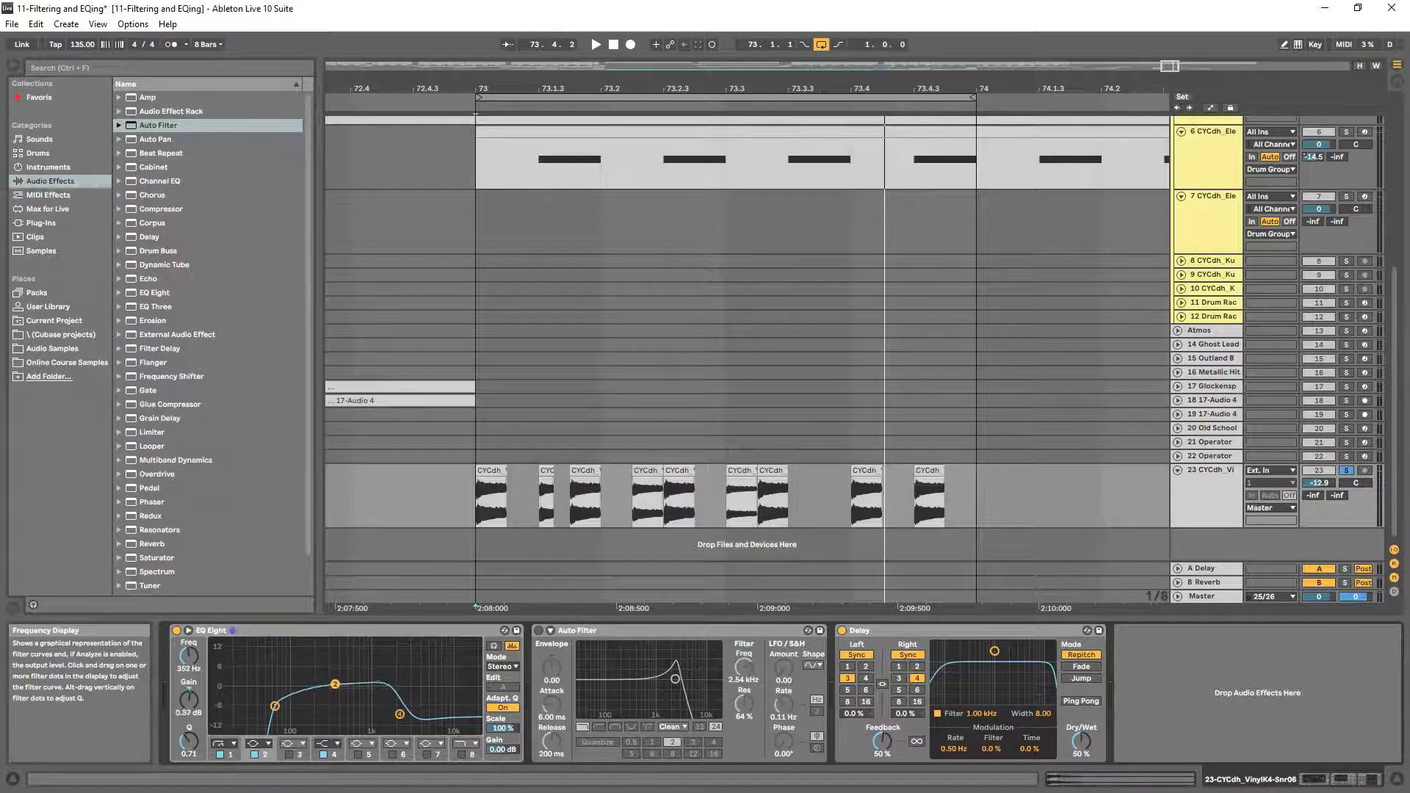
{"action": "left_click_drag", "start_coordinate": [190, 658], "coordinate": [189, 698]}
{"action": "left_click_drag", "start_coordinate": [376, 656], "coordinate": [328, 669]}
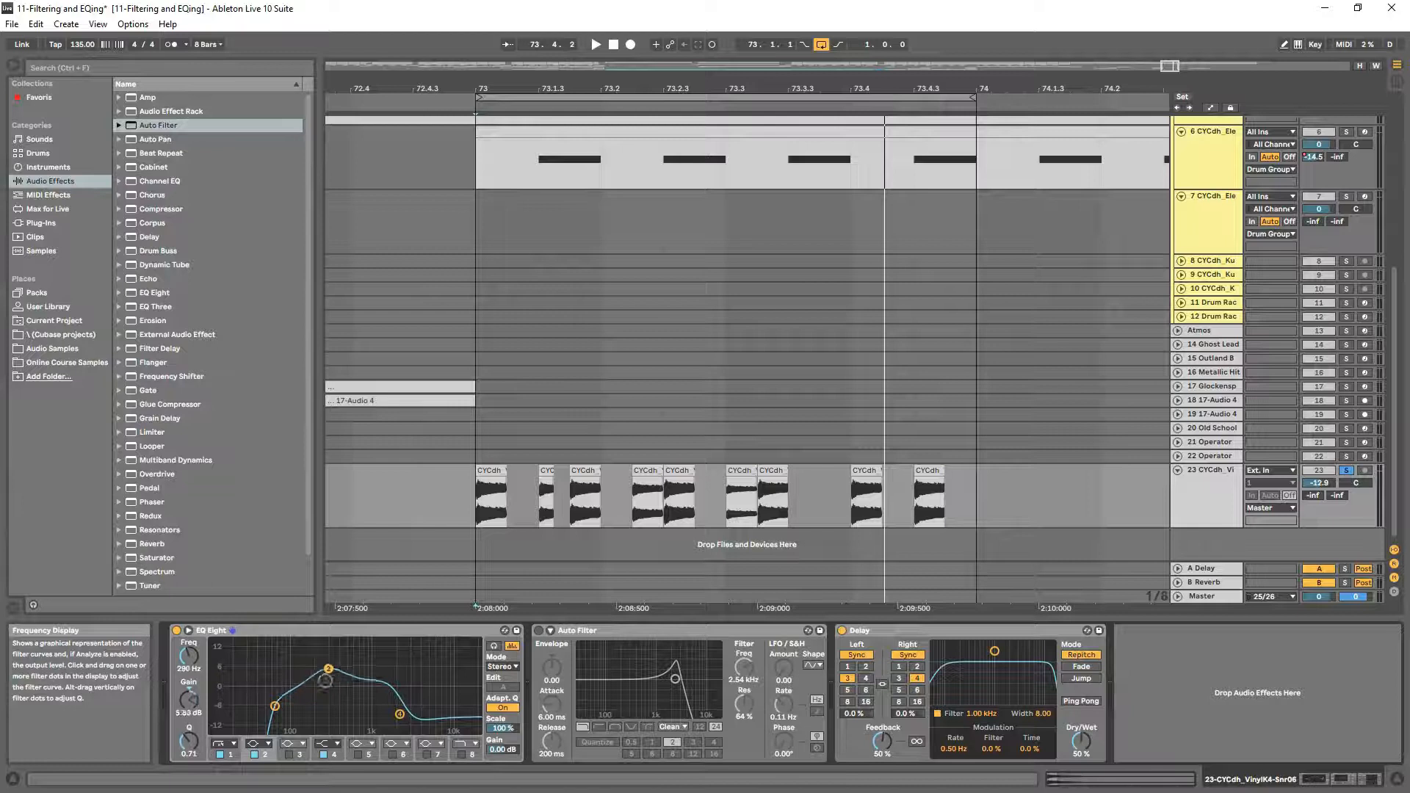
{"action": "left_click_drag", "start_coordinate": [192, 749], "coordinate": [189, 783]}
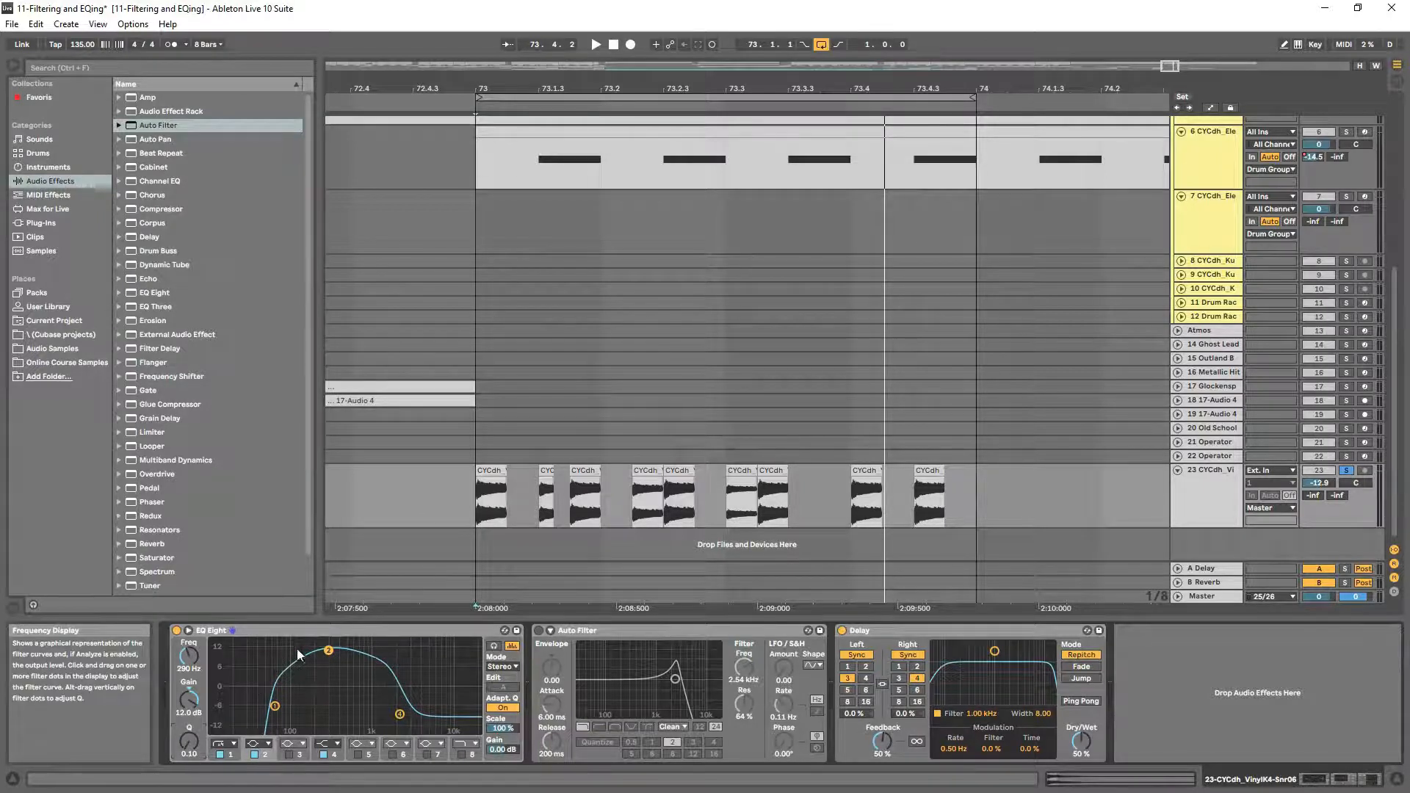
- Narrow EQ Eight band 2 to a Q of 1.52 at 310 Hz
{"action": "left_click_drag", "start_coordinate": [189, 742], "coordinate": [189, 723]}
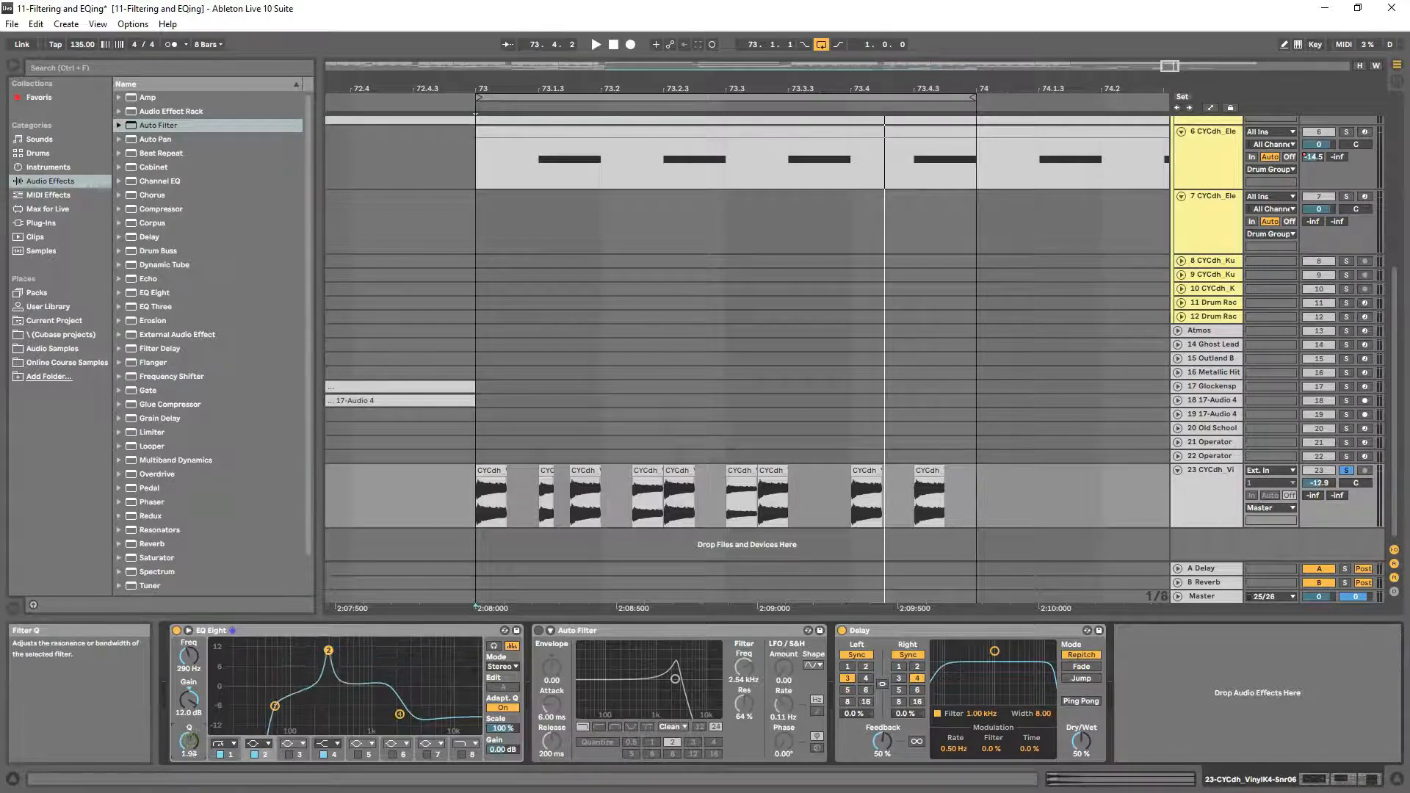
{"action": "left_click_drag", "start_coordinate": [330, 647], "coordinate": [337, 673]}
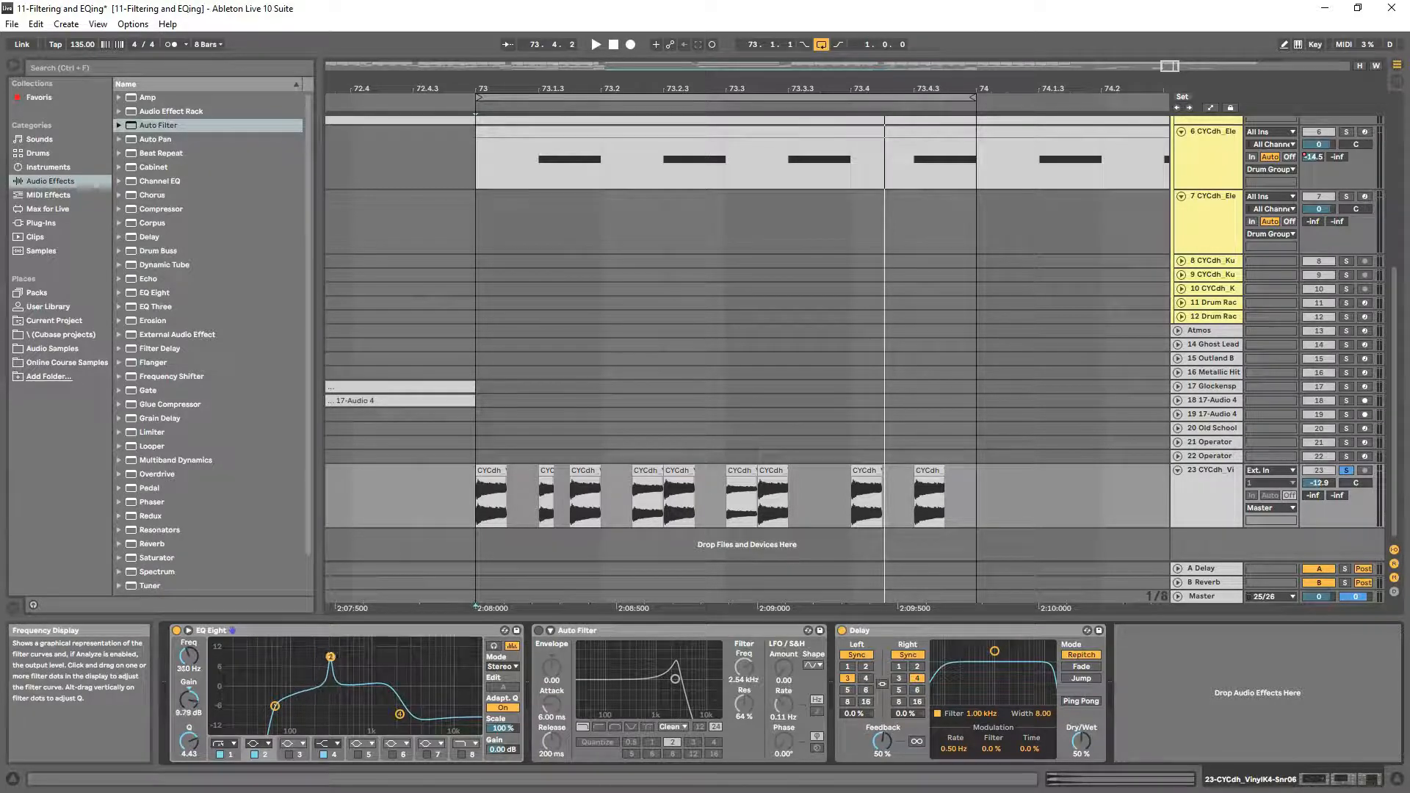
{"action": "mouse_move", "coordinate": [338, 657]}
{"action": "left_mouse_down"}
{"action": "mouse_move", "coordinate": [322, 656]}
{"action": "mouse_move", "coordinate": [330, 644]}
{"action": "left_mouse_up"}
{"action": "left_click_drag", "start_coordinate": [189, 738], "coordinate": [189, 757]}
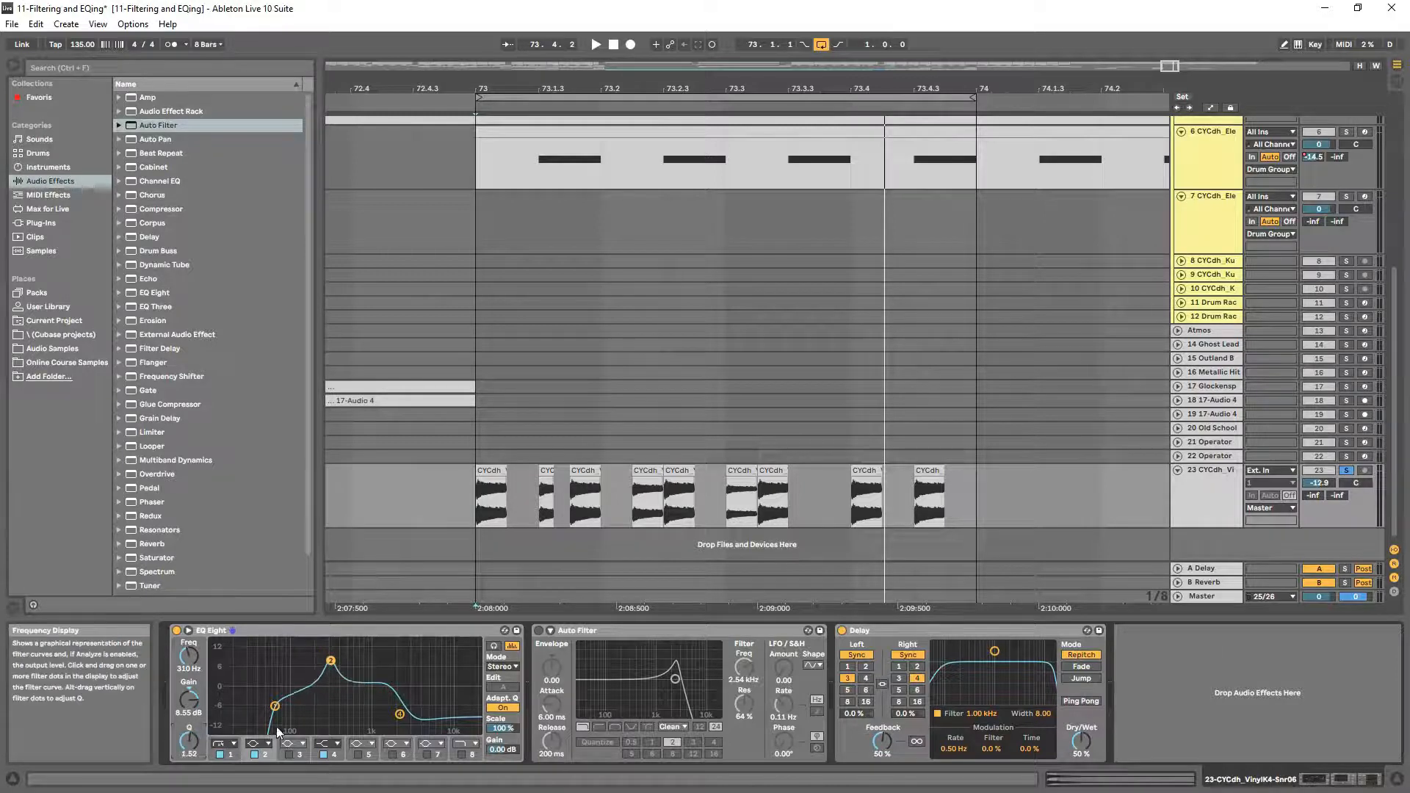
- During playback, set EQ Eight band 4 to 2.20 kHz at -13.0 dB and band 2 to 505 Hz at 8.30 dB
{"action": "mouse_move", "coordinate": [331, 661]}
{"action": "left_mouse_down"}
{"action": "mouse_move", "coordinate": [322, 704]}
{"action": "mouse_move", "coordinate": [340, 652]}
{"action": "mouse_move", "coordinate": [355, 652]}
{"action": "mouse_move", "coordinate": [357, 730]}
{"action": "mouse_move", "coordinate": [326, 730]}
{"action": "mouse_move", "coordinate": [325, 664]}
{"action": "mouse_move", "coordinate": [350, 653]}
{"action": "left_mouse_up"}
{"action": "key", "text": "space"}
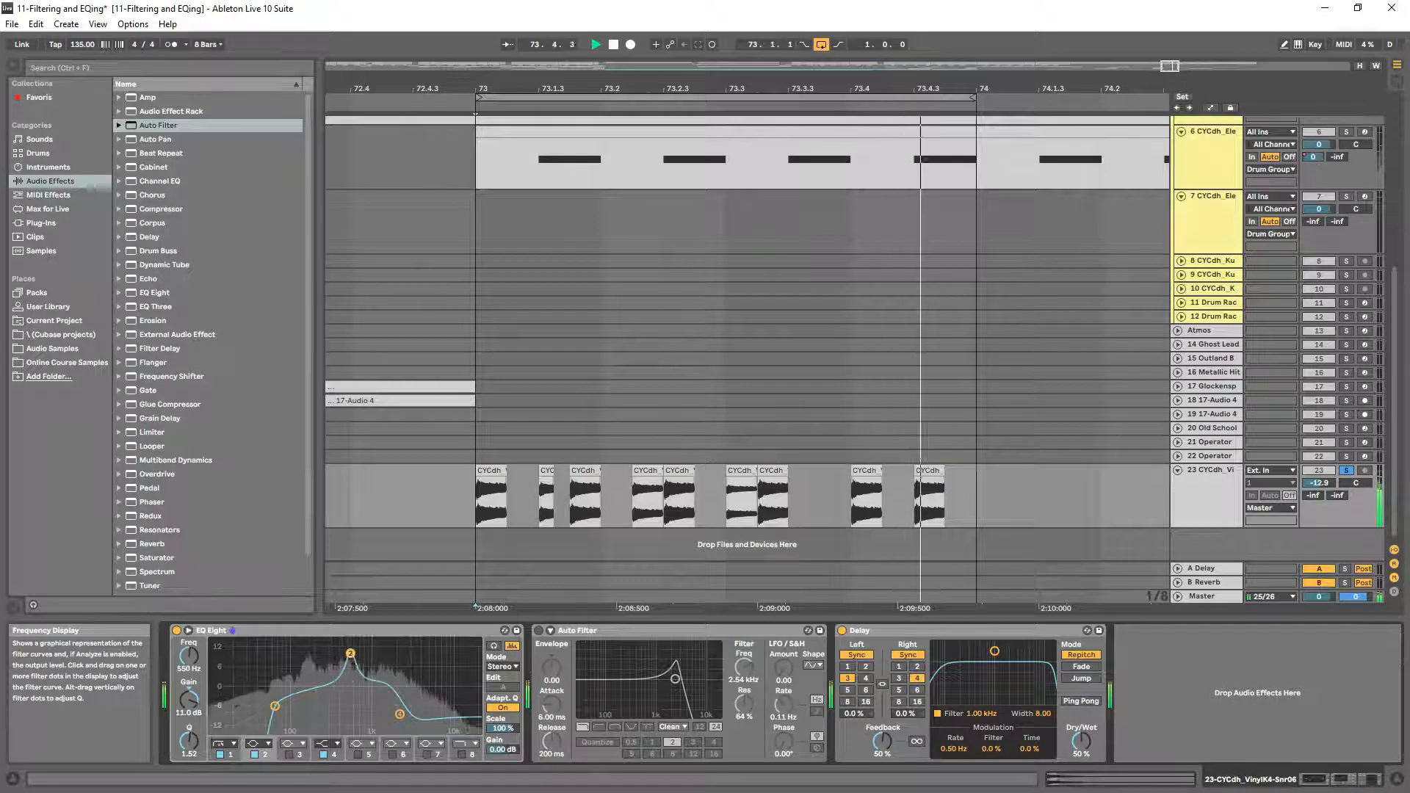
{"action": "mouse_move", "coordinate": [402, 720]}
{"action": "left_mouse_down"}
{"action": "mouse_move", "coordinate": [394, 708]}
{"action": "mouse_move", "coordinate": [398, 725]}
{"action": "left_mouse_up"}
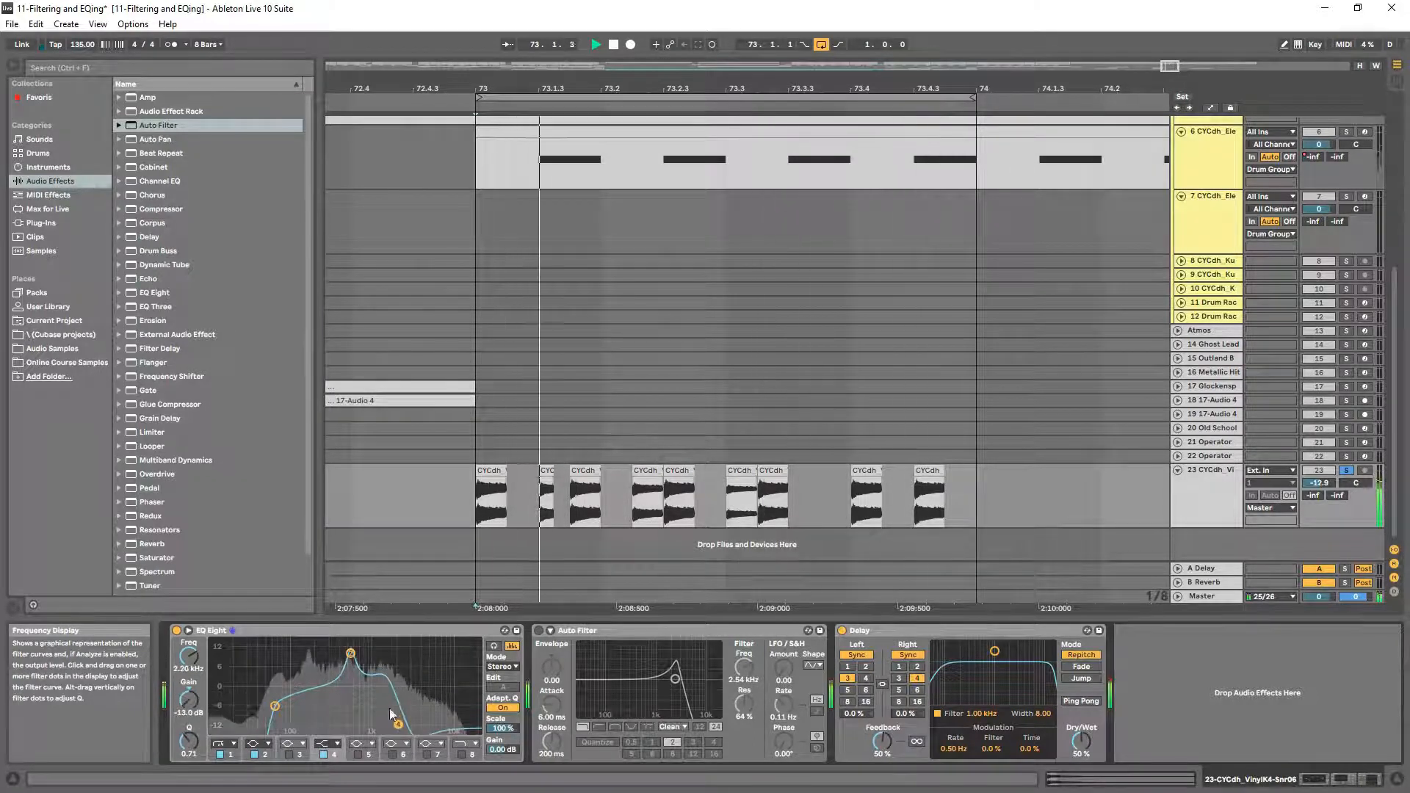
{"action": "left_click_drag", "start_coordinate": [351, 653], "coordinate": [348, 658]}
{"action": "key", "text": "space"}
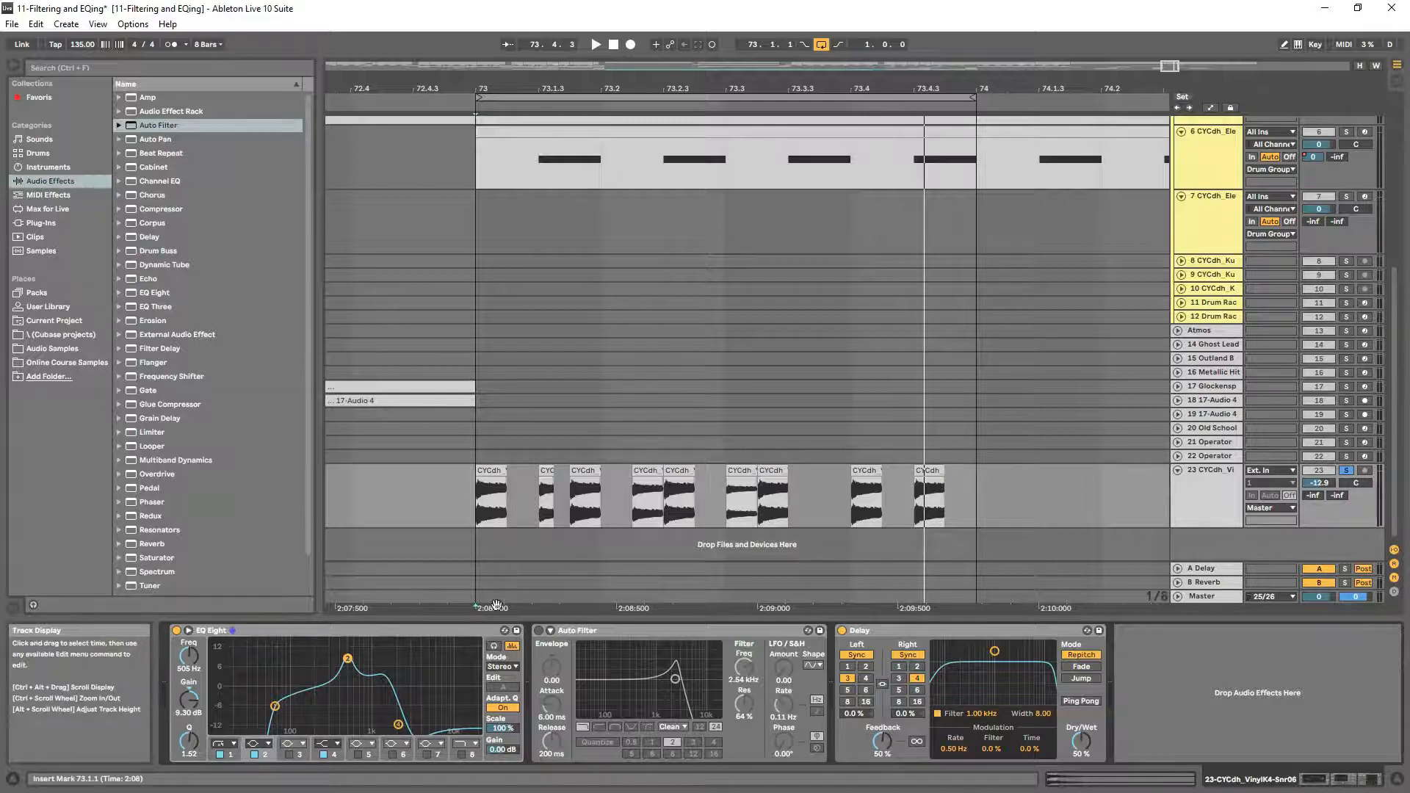
- Play the pattern from 73.1.1, unsolo the snare track and lower its volume to -22.6 dB
{"action": "left_click_drag", "start_coordinate": [477, 479], "coordinate": [606, 483]}
{"action": "left_click_drag", "start_coordinate": [1037, 493], "coordinate": [498, 491]}
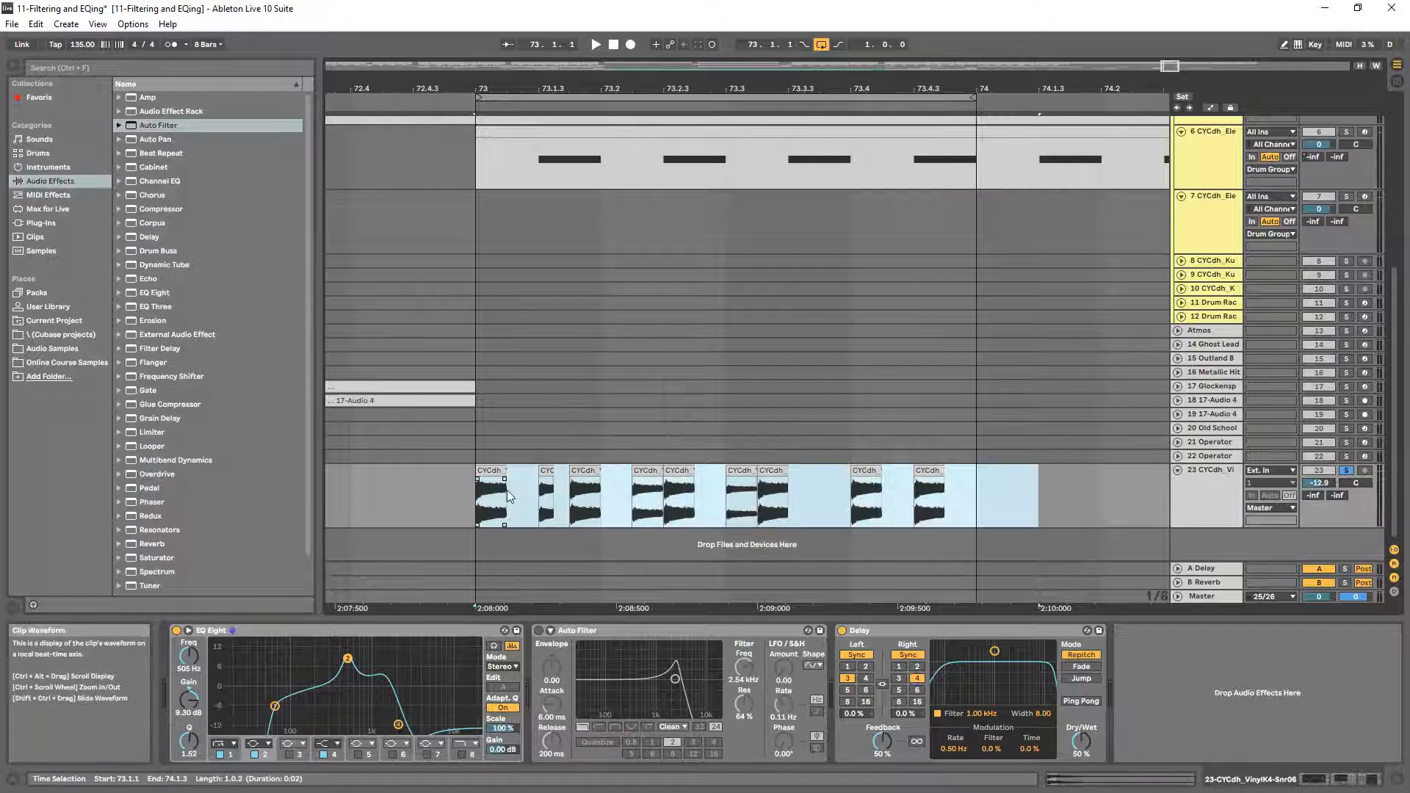
{"action": "left_click", "coordinate": [442, 504]}
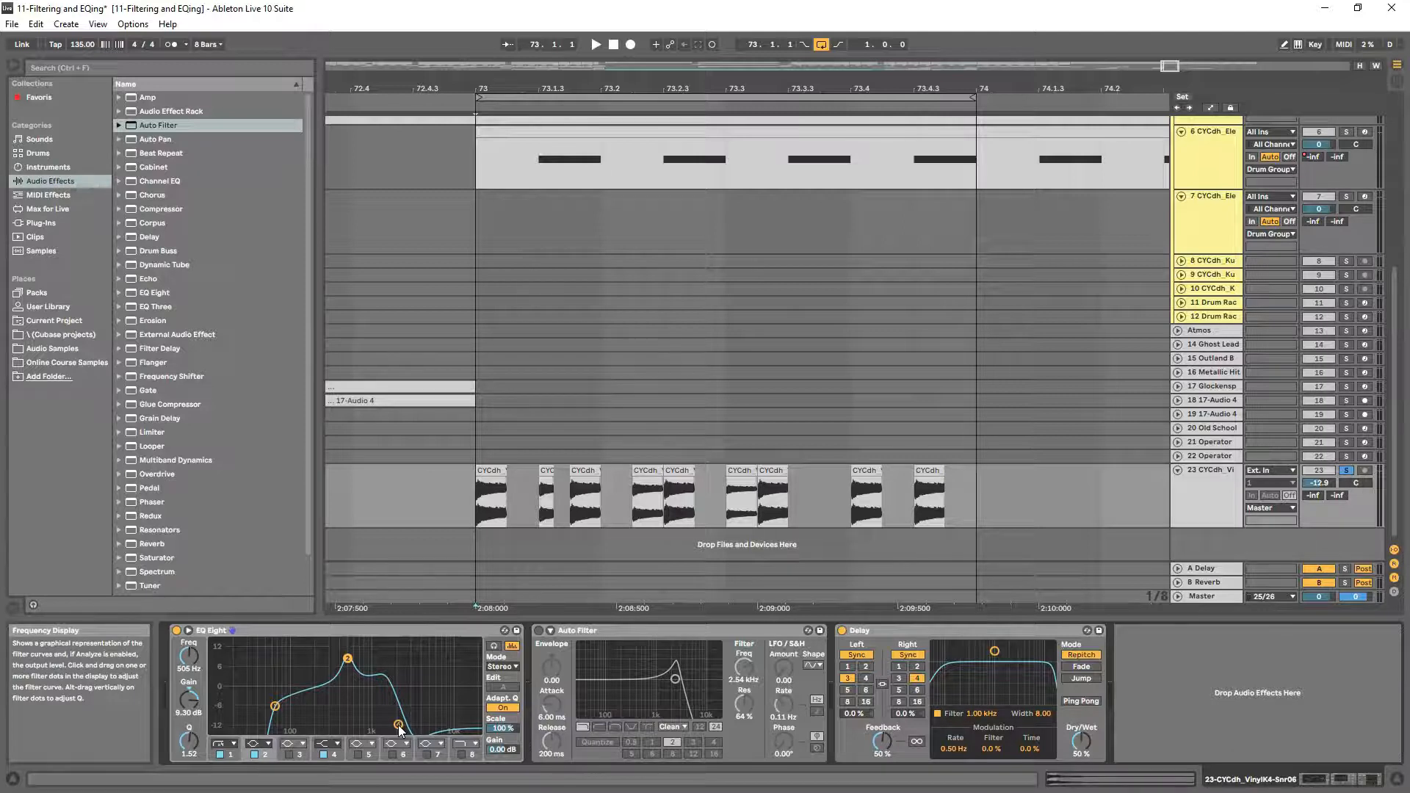
{"action": "key", "text": "space"}
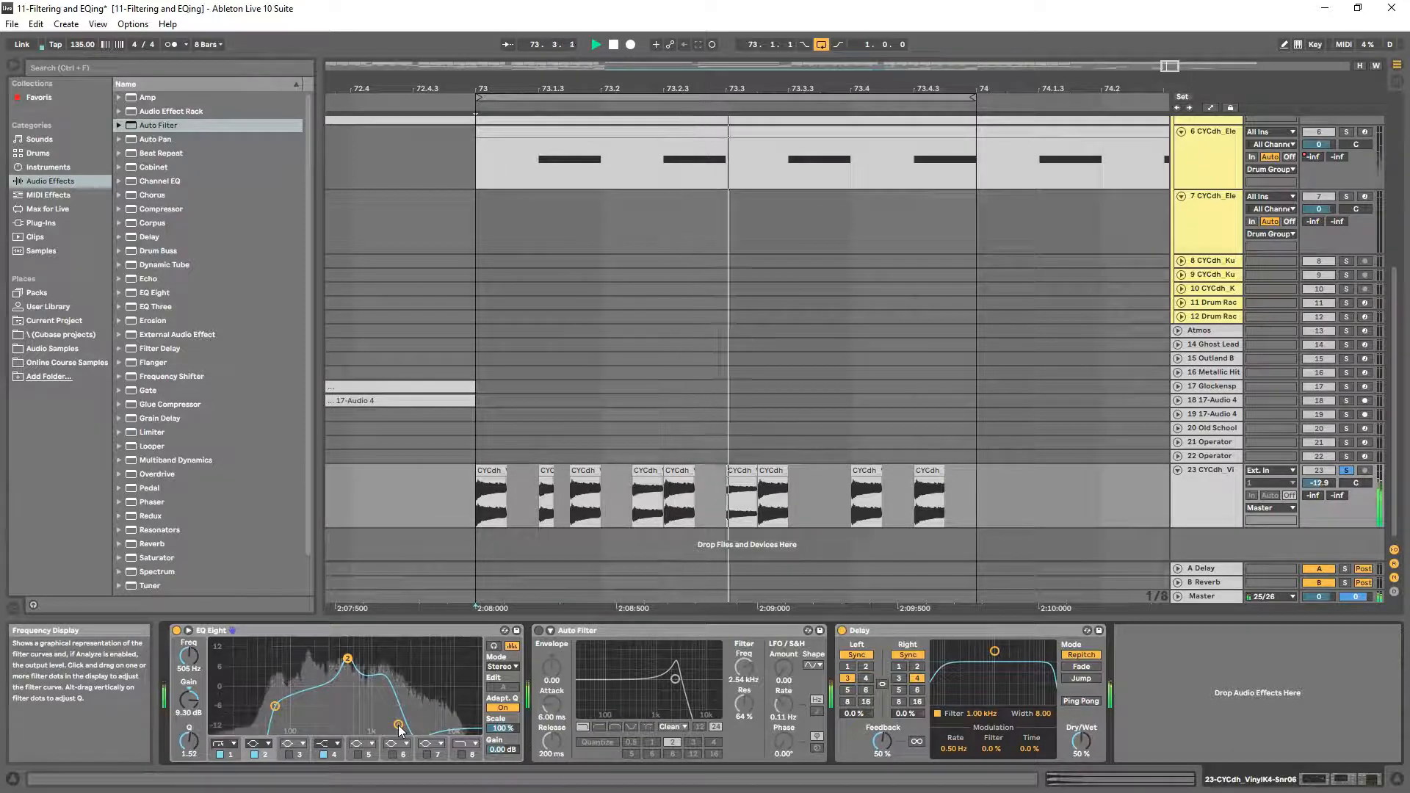
{"action": "left_click", "coordinate": [1347, 470]}
{"action": "mouse_move", "coordinate": [1323, 483]}
{"action": "left_mouse_down"}
{"action": "mouse_move", "coordinate": [1323, 514]}
{"action": "mouse_move", "coordinate": [1324, 481]}
{"action": "left_mouse_up"}
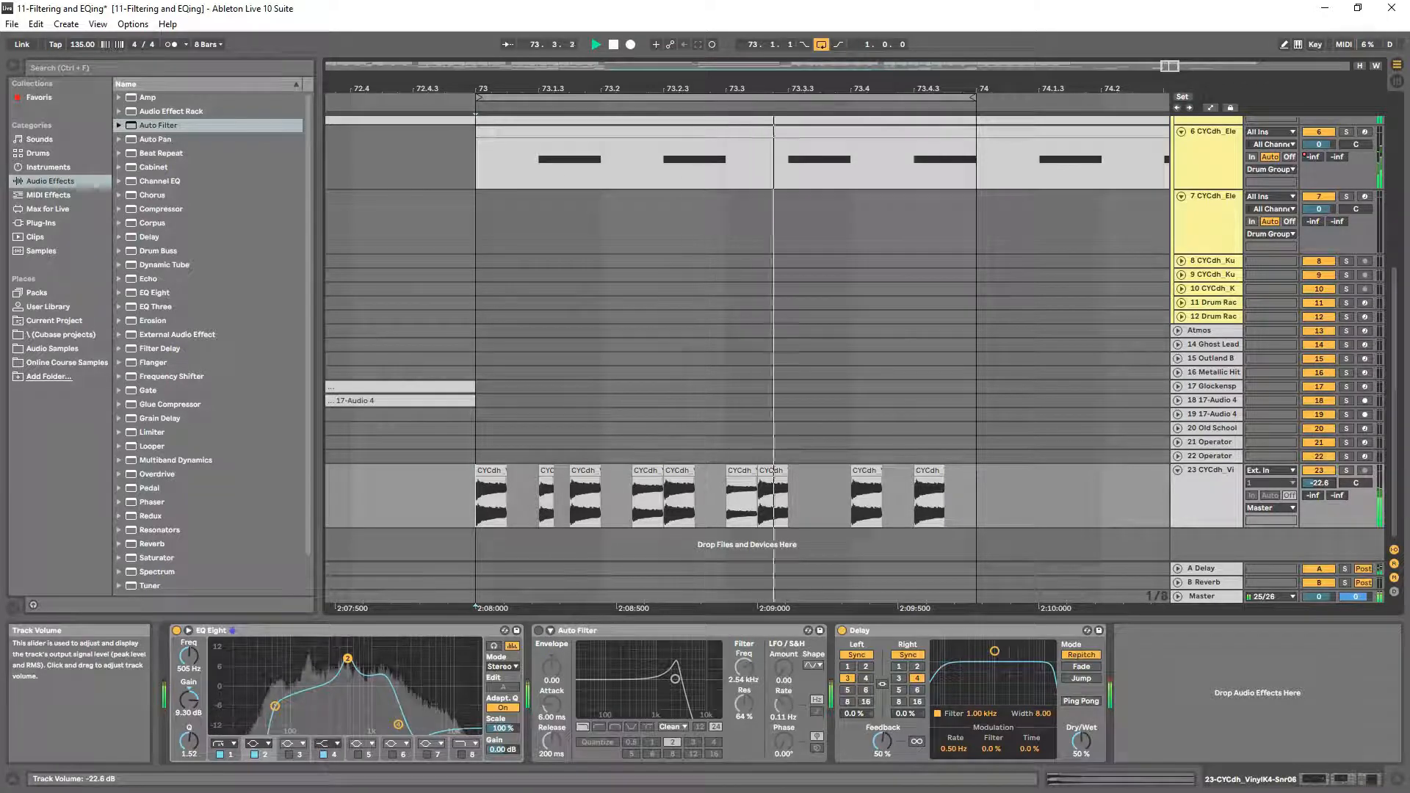
{"action": "key", "text": "space"}
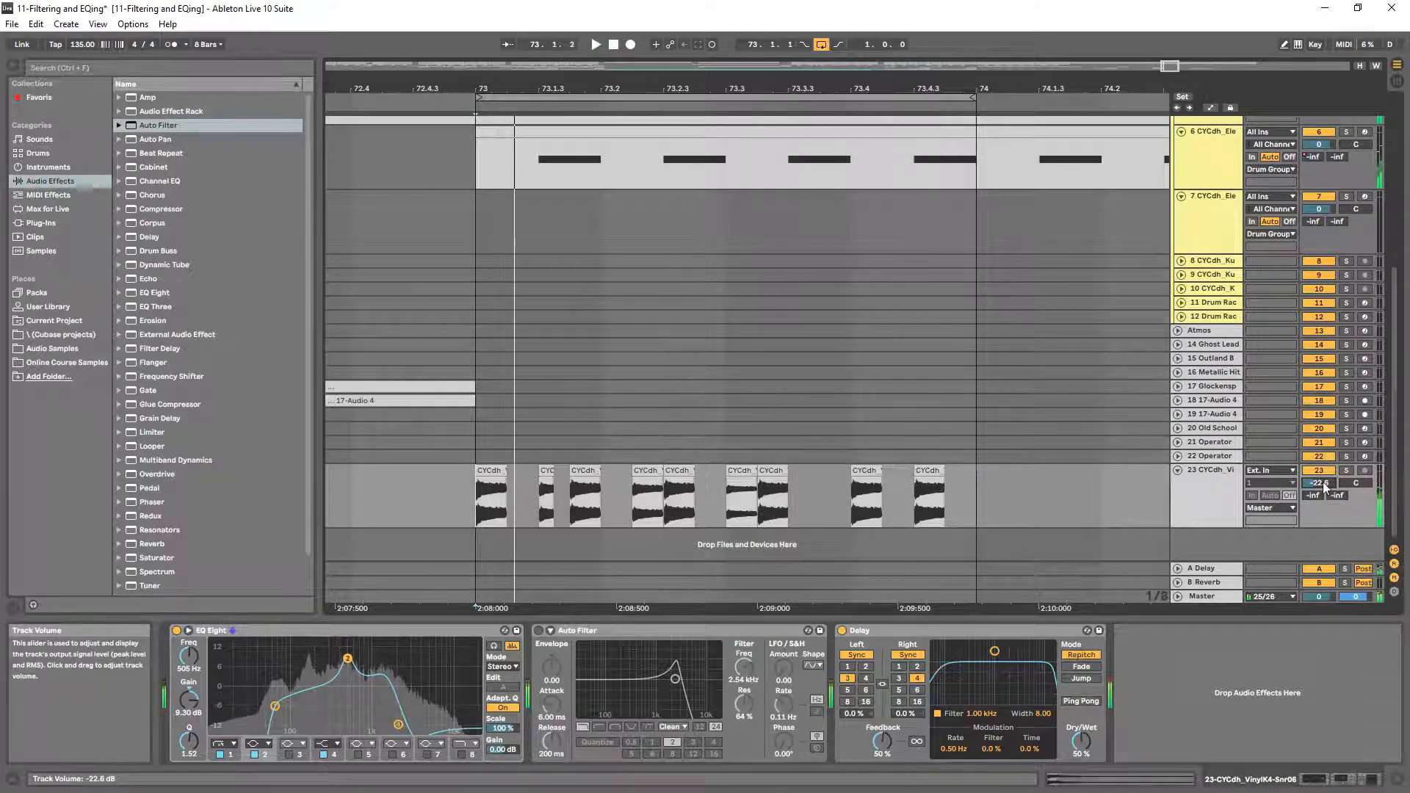
- Turn off the Delay and EQ Eight on the snare track and play the dry pattern from 73.1.1
{"action": "left_click", "coordinate": [885, 633]}
{"action": "left_click", "coordinate": [842, 631]}
{"action": "left_click", "coordinate": [177, 630]}
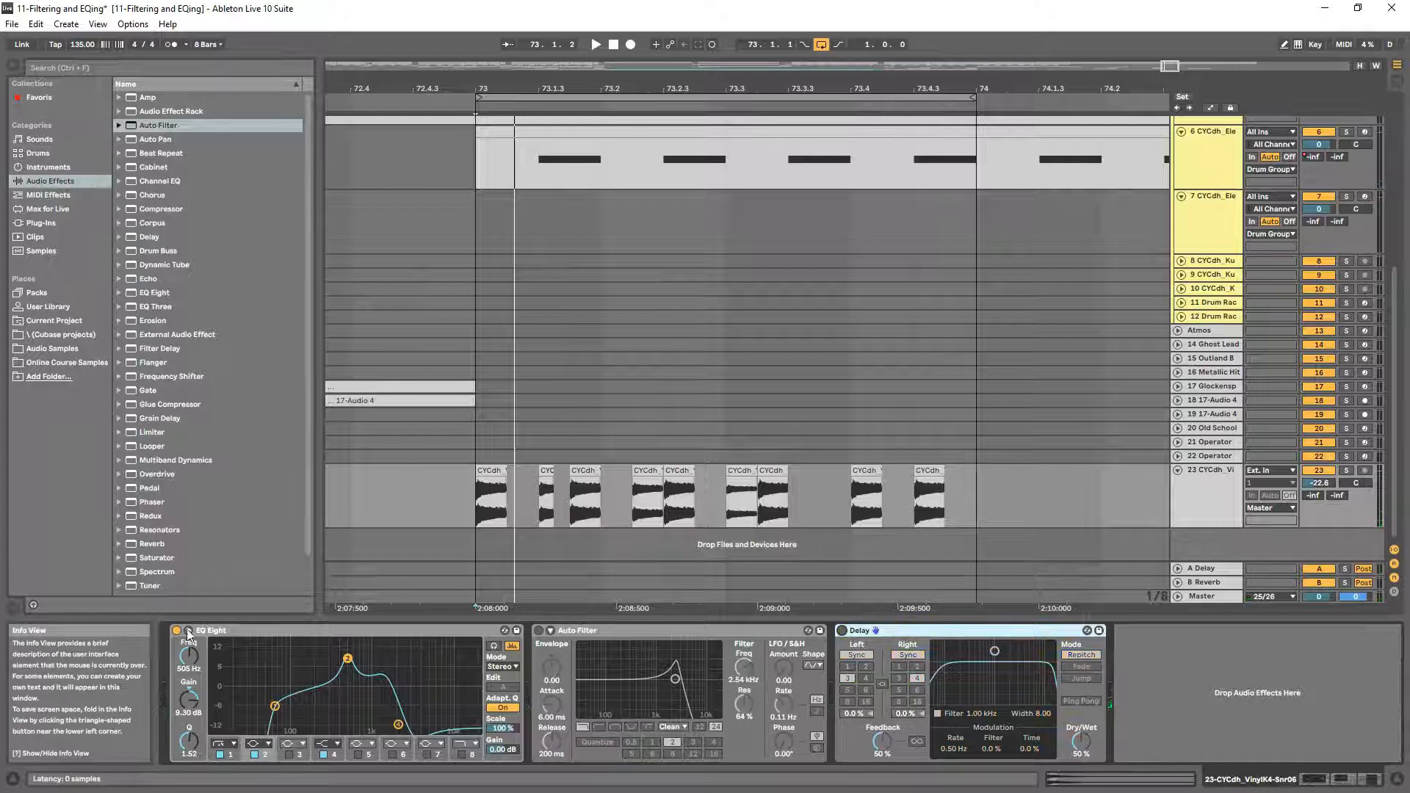
{"action": "left_click", "coordinate": [492, 515]}
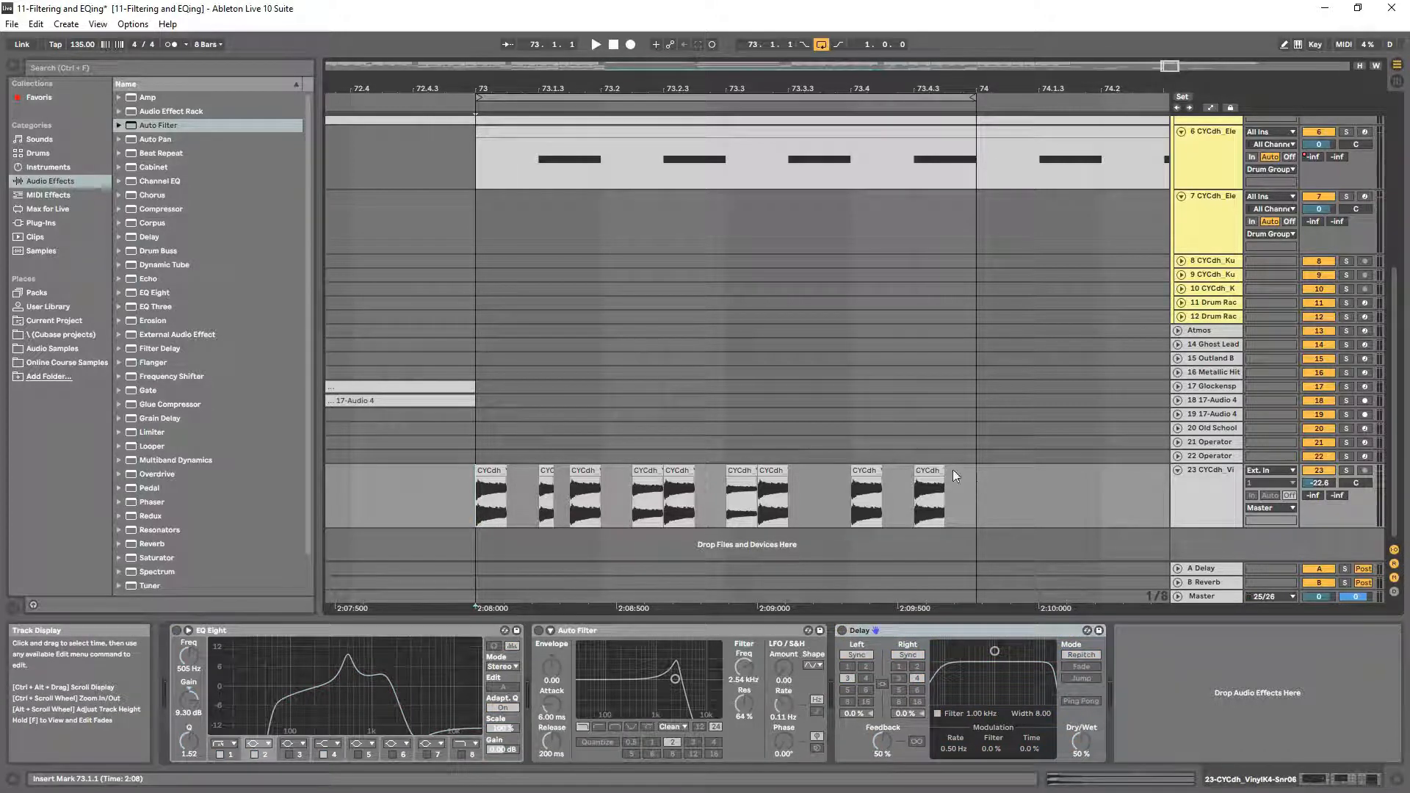
{"action": "left_click_drag", "start_coordinate": [976, 492], "coordinate": [588, 492]}
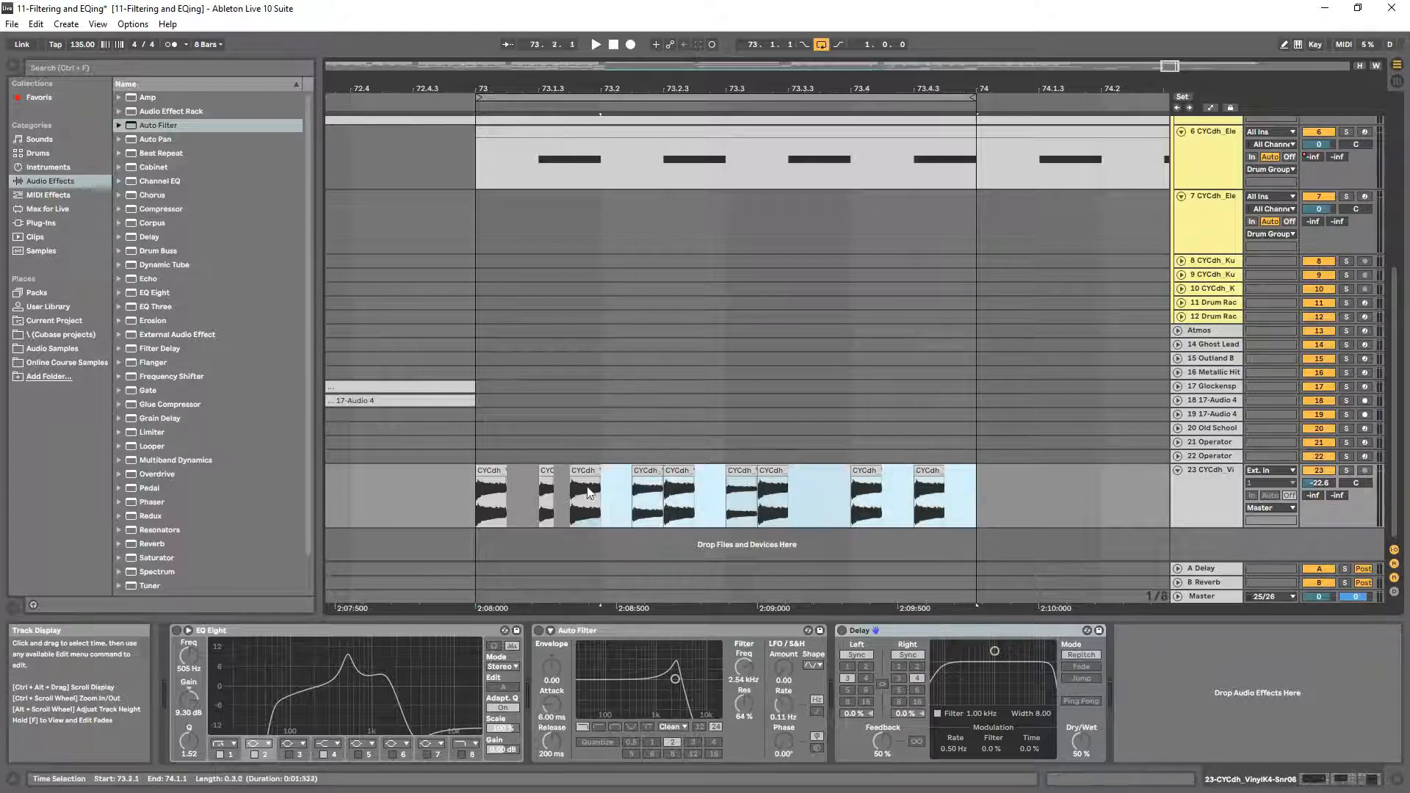
{"action": "left_click", "coordinate": [477, 500]}
{"action": "key", "text": "space"}
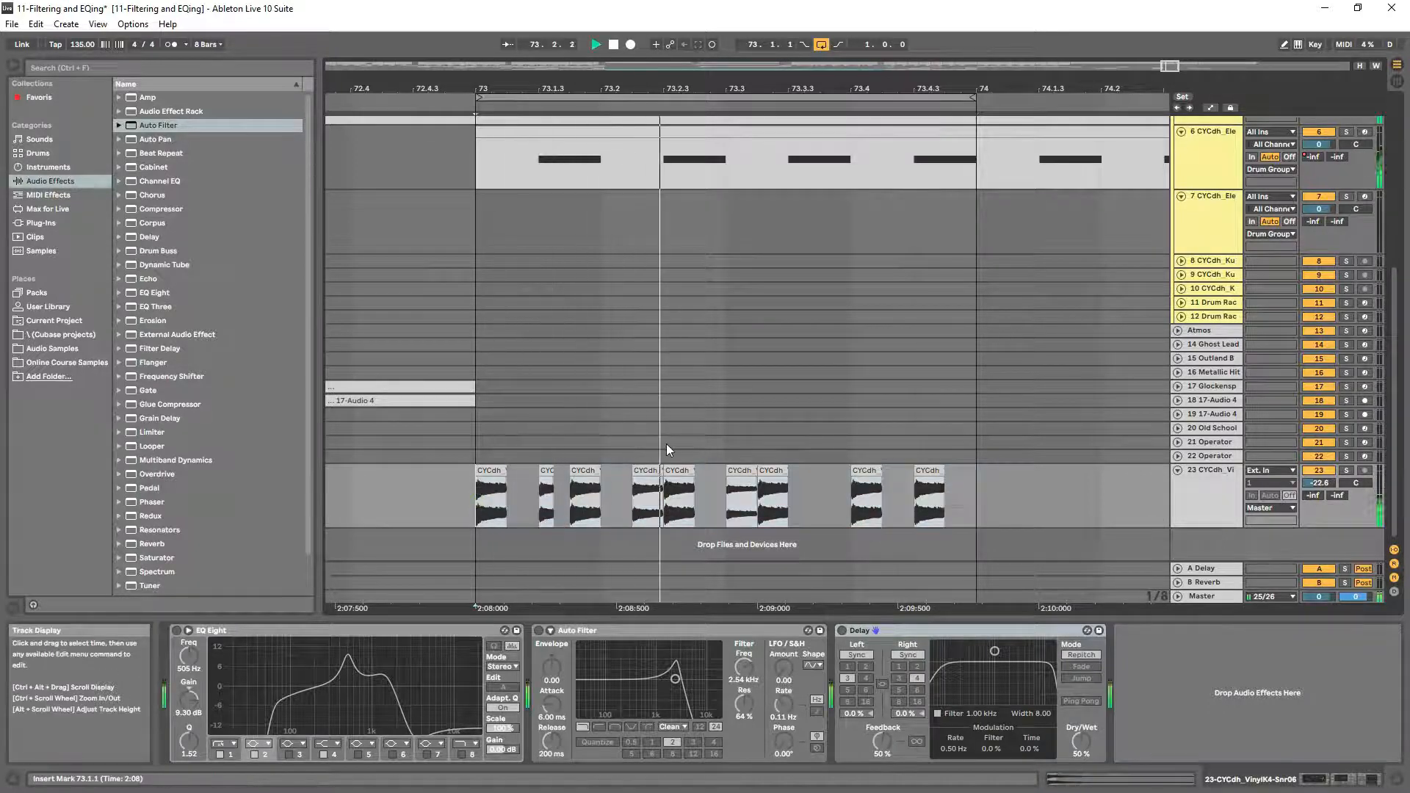
- Stop playback, turn EQ Eight and Delay back on for the snare track, and play the processed pattern in bar 73
{"action": "key", "text": "space"}
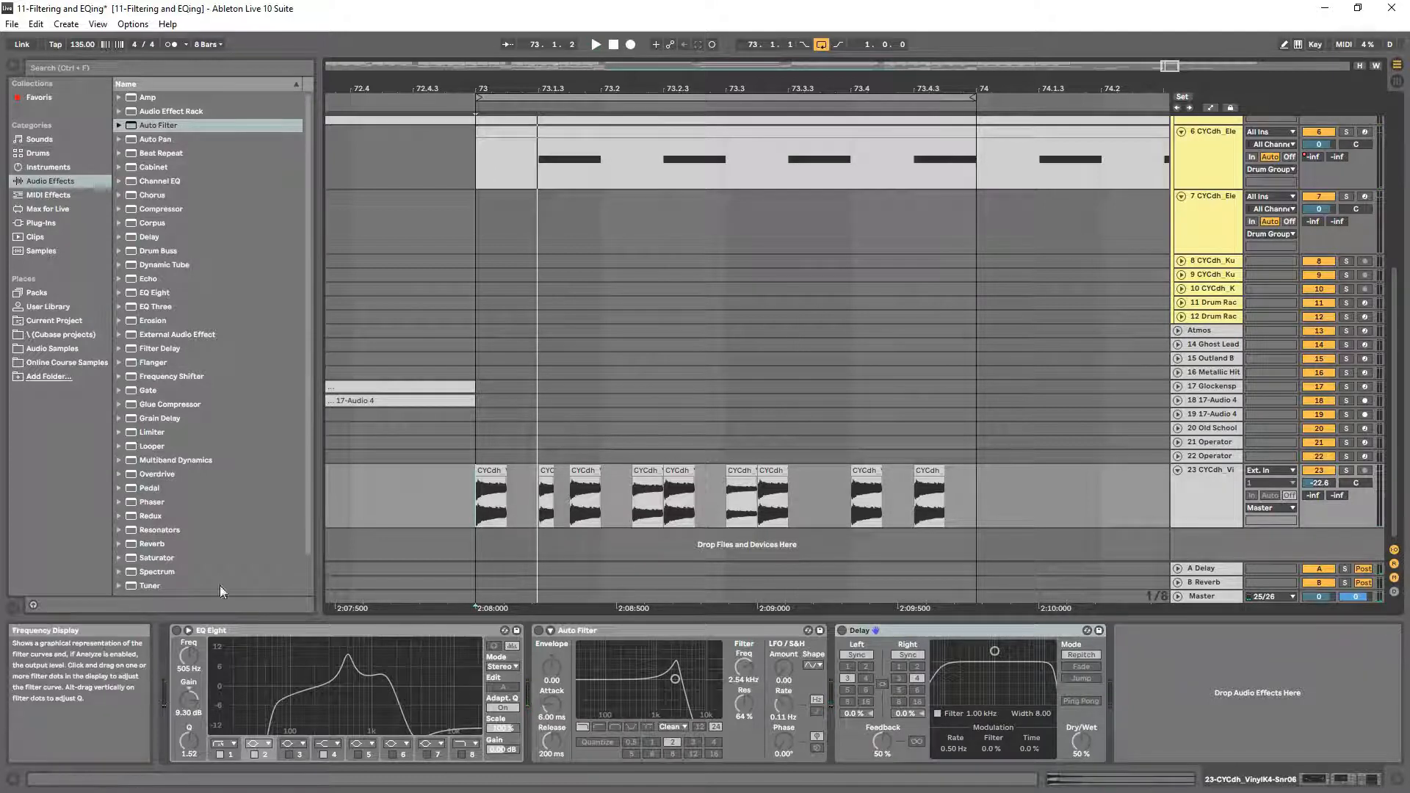
{"action": "left_click", "coordinate": [178, 630]}
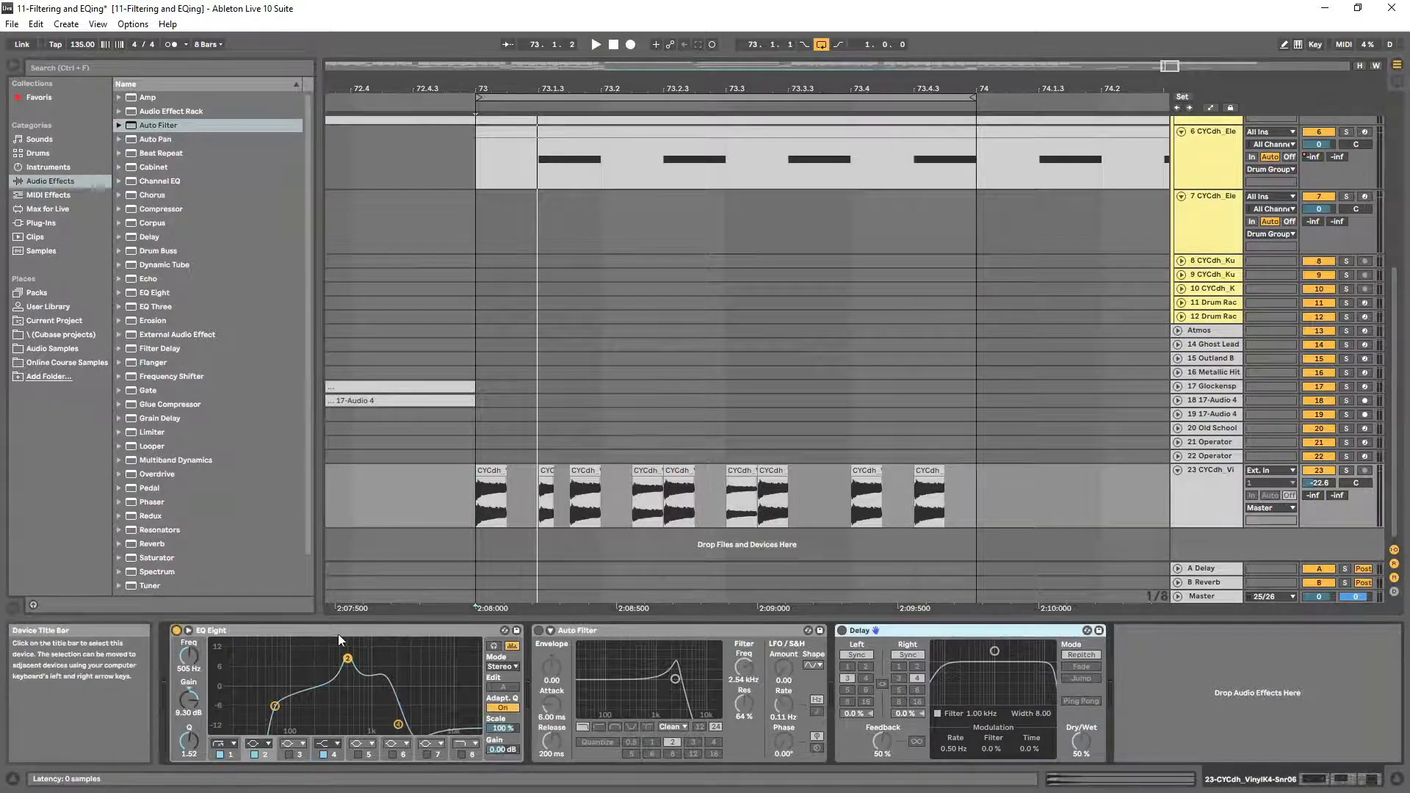
{"action": "left_click", "coordinate": [896, 633]}
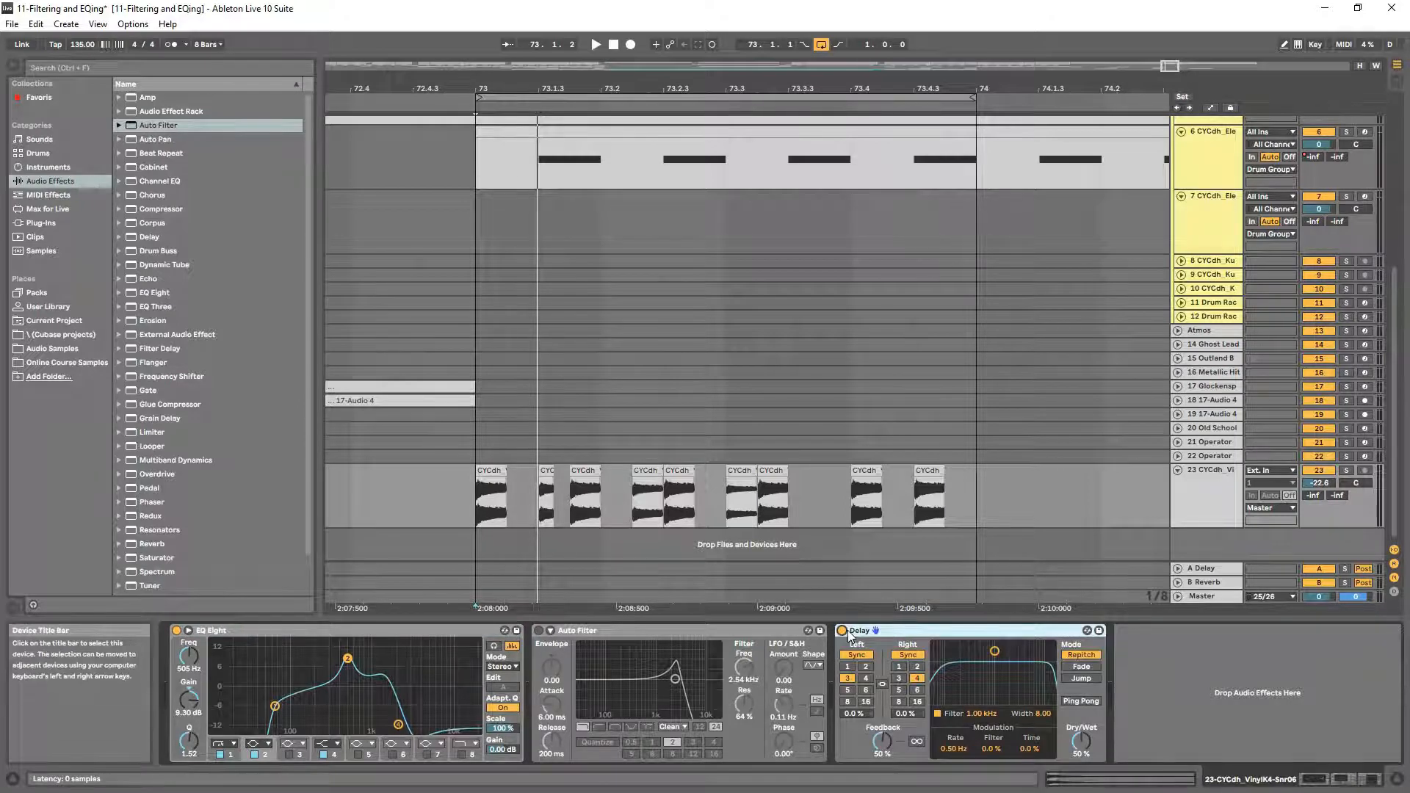
{"action": "left_click", "coordinate": [484, 498]}
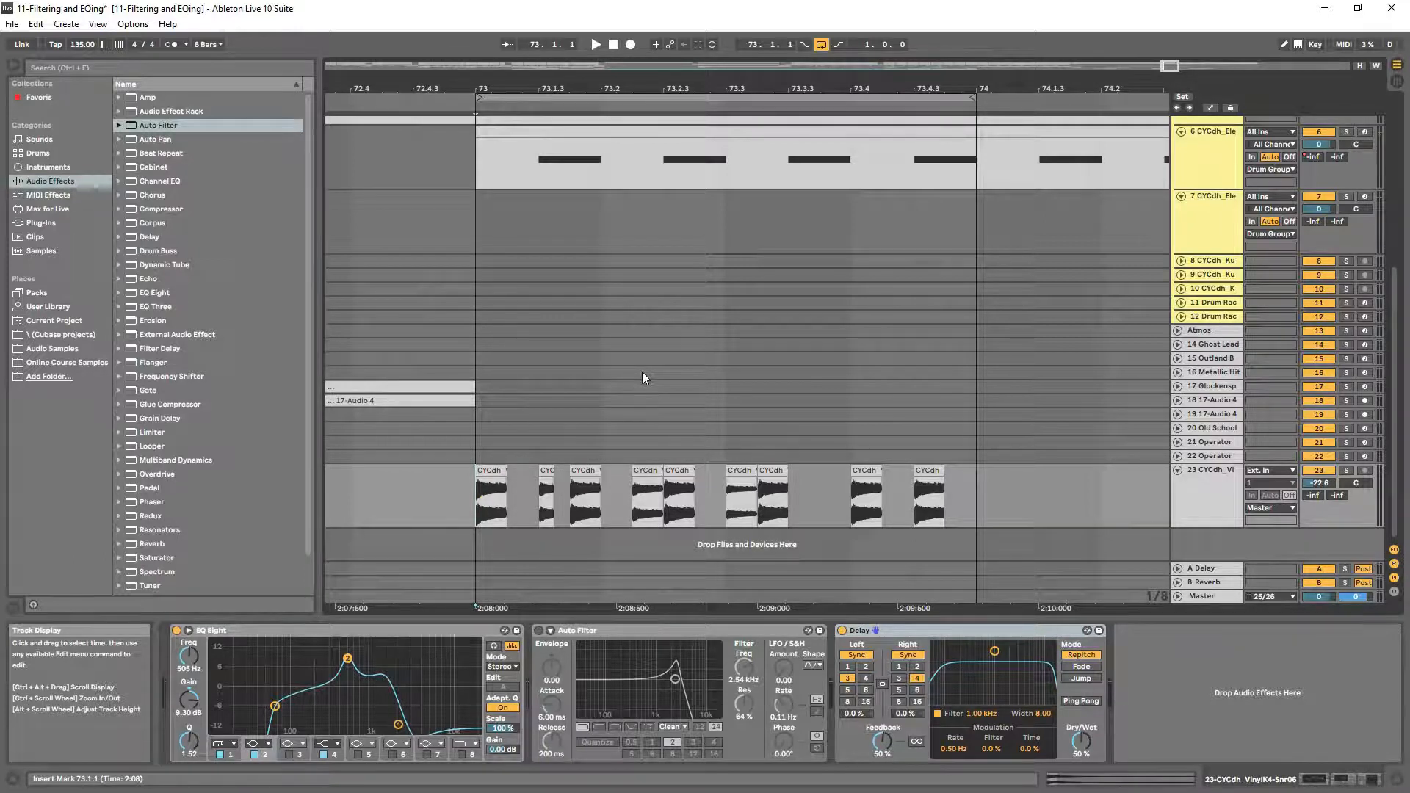
{"action": "left_click", "coordinate": [547, 506]}
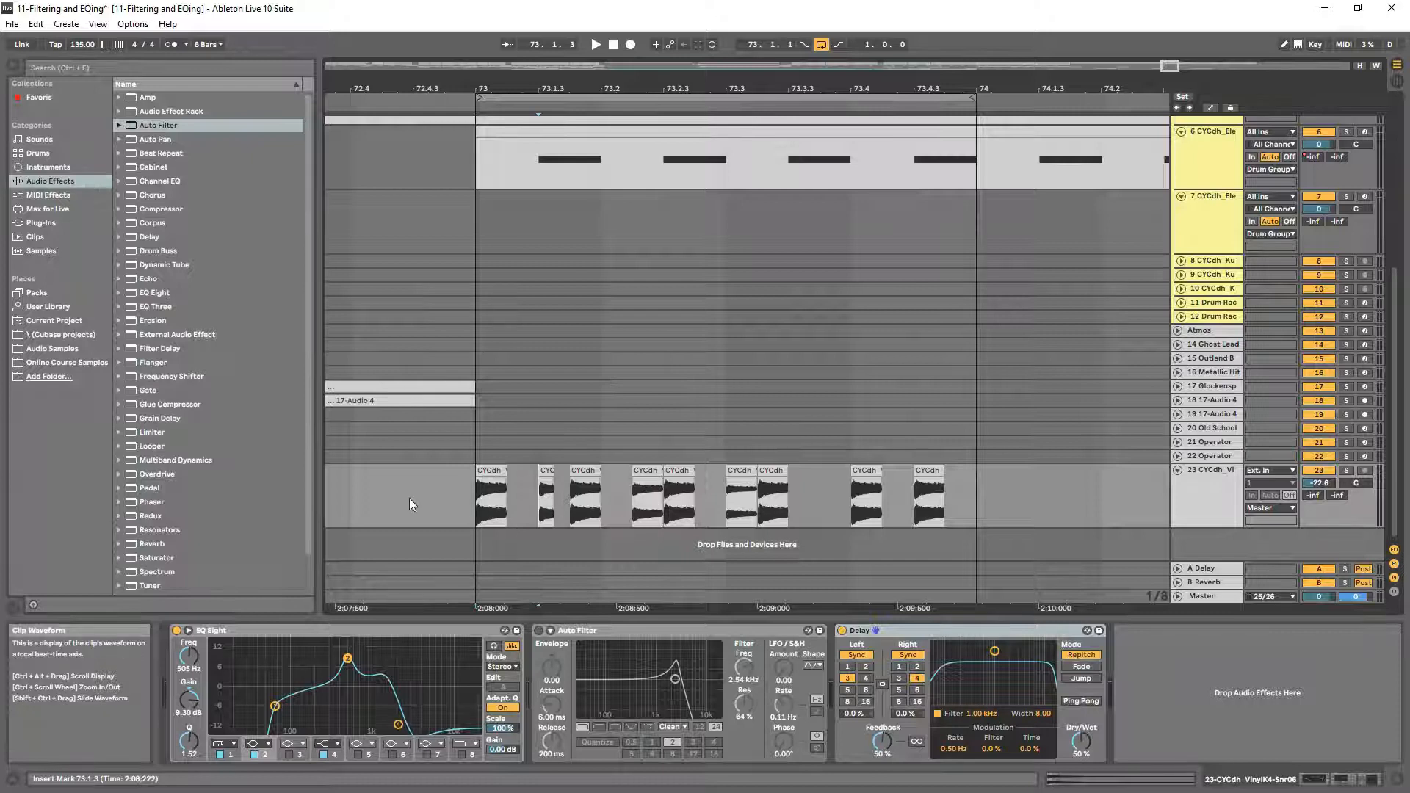
{"action": "left_click", "coordinate": [504, 504]}
{"action": "key", "text": "space"}
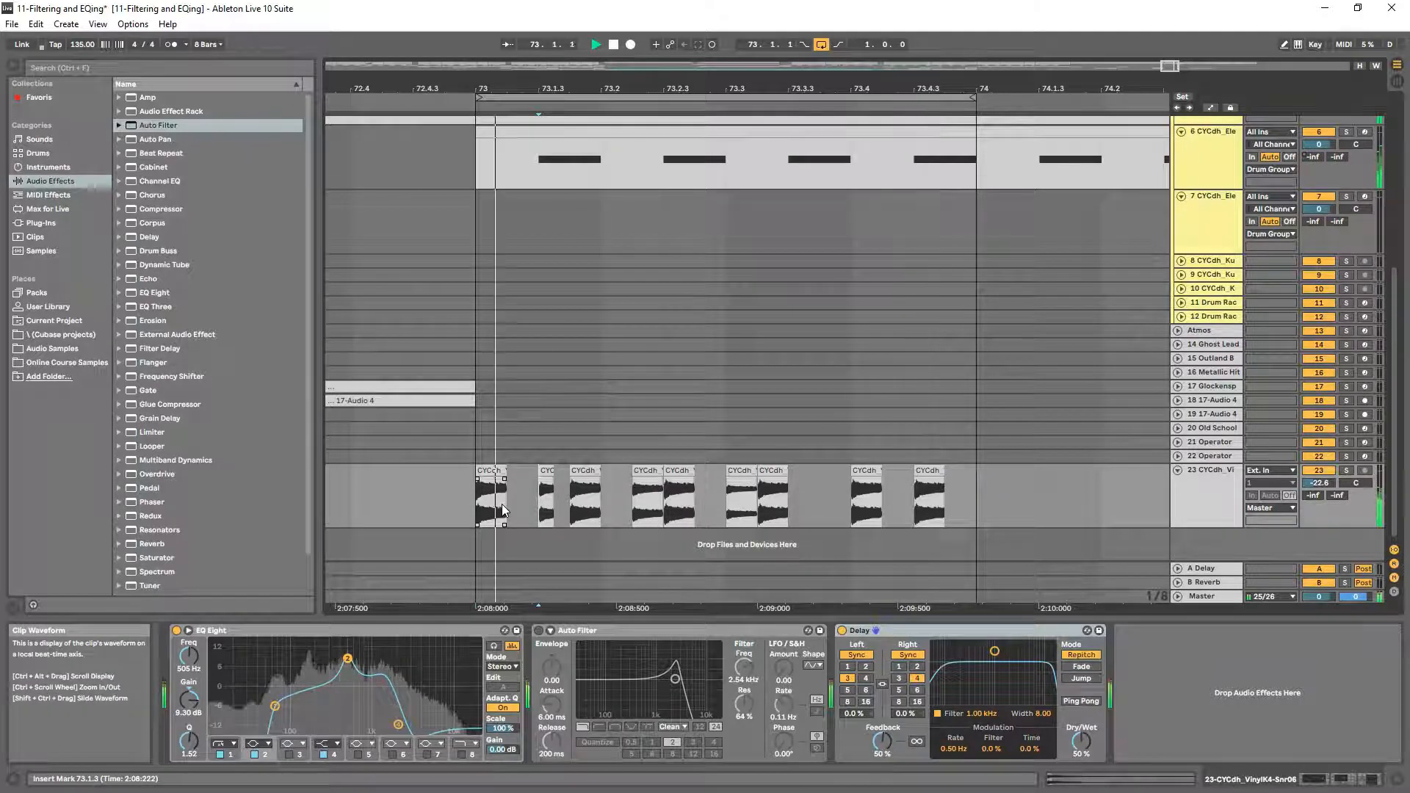
{"action": "key", "text": "space"}
- Lower the boost and frequency of EQ Eight band 2 and set band 4 to 1.82 kHz at -12.8 dB
{"action": "left_click", "coordinate": [404, 630]}
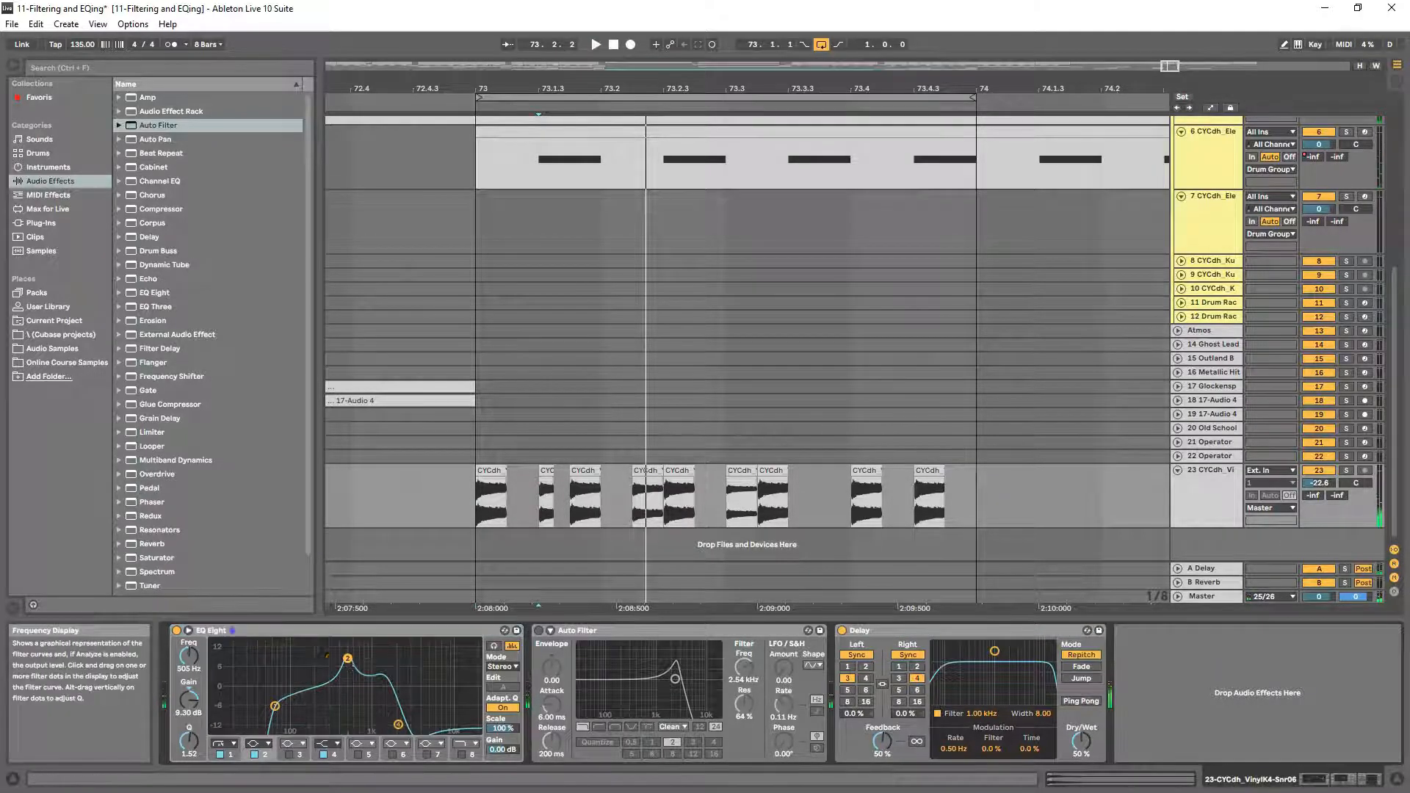
{"action": "left_click_drag", "start_coordinate": [397, 724], "coordinate": [398, 727]}
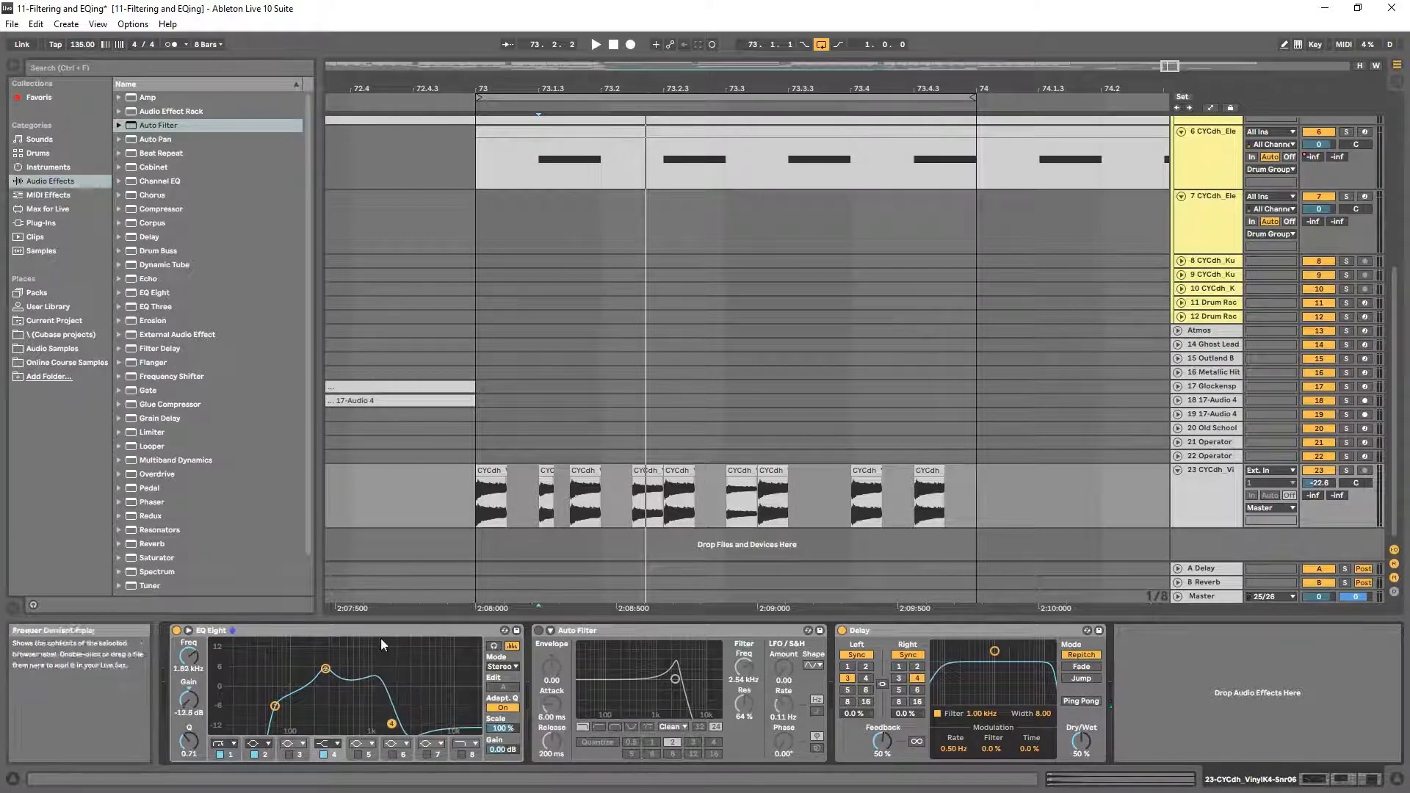
{"action": "left_click", "coordinate": [331, 634]}
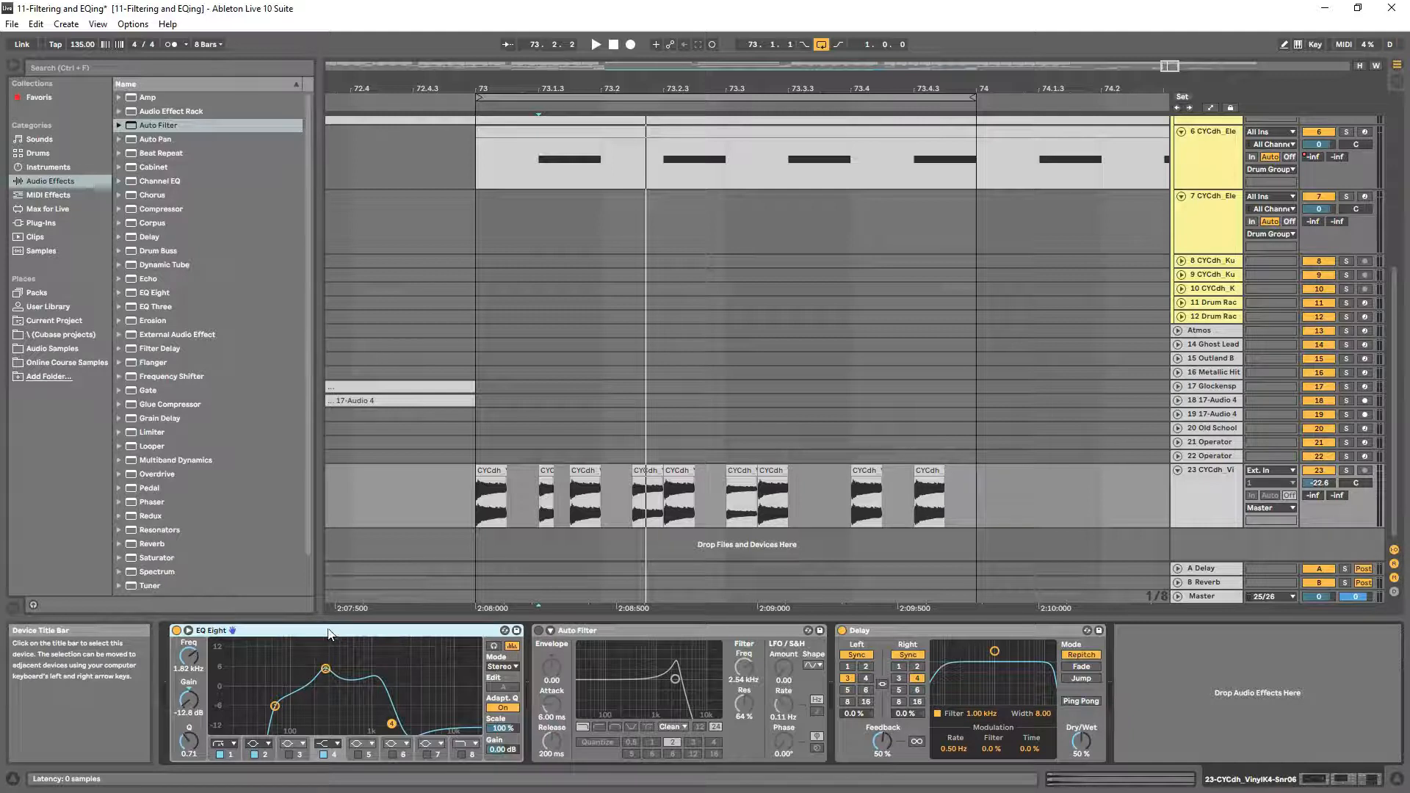
- Turn off EQ Eight and turn on Auto Filter on the snare track
{"action": "left_click", "coordinate": [177, 630]}
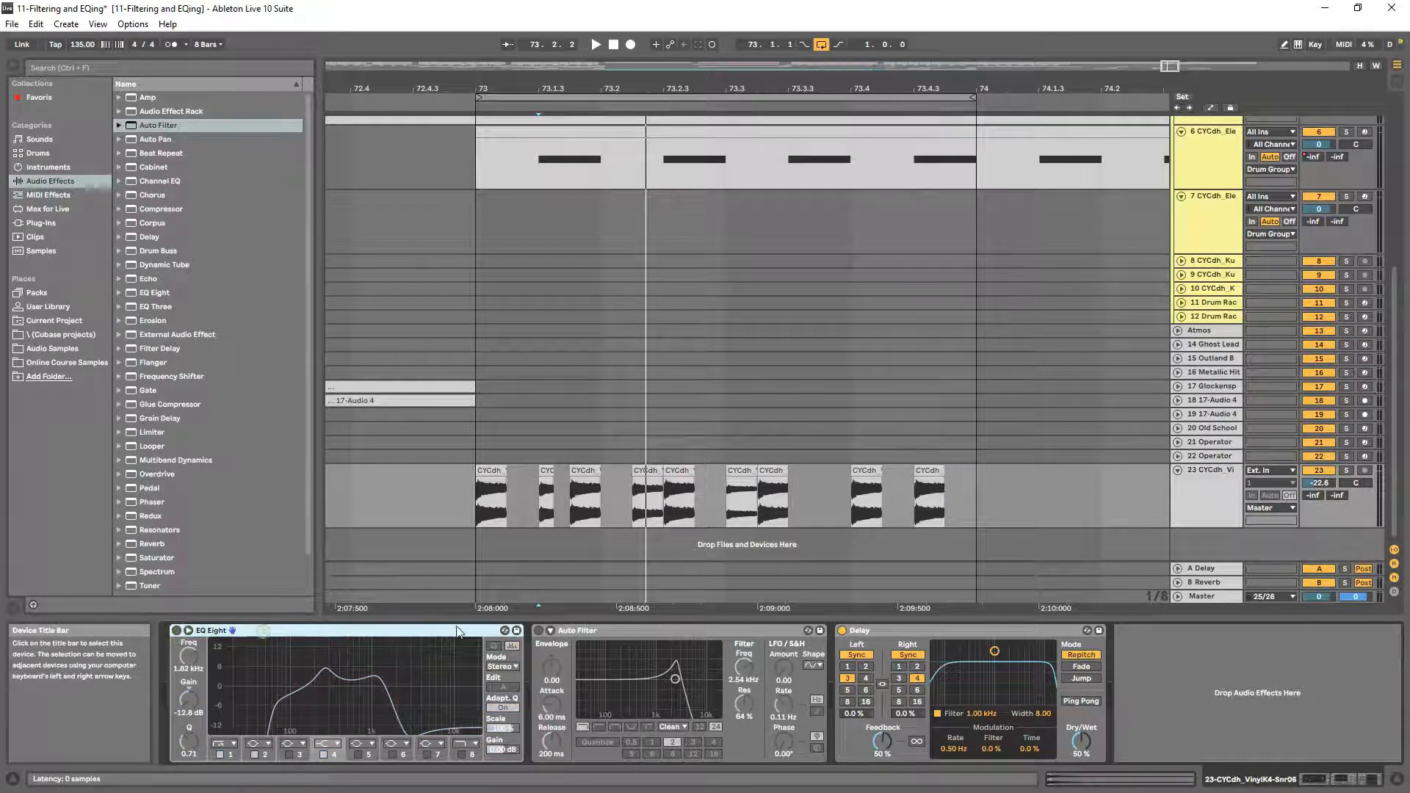
{"action": "left_click", "coordinate": [538, 630]}
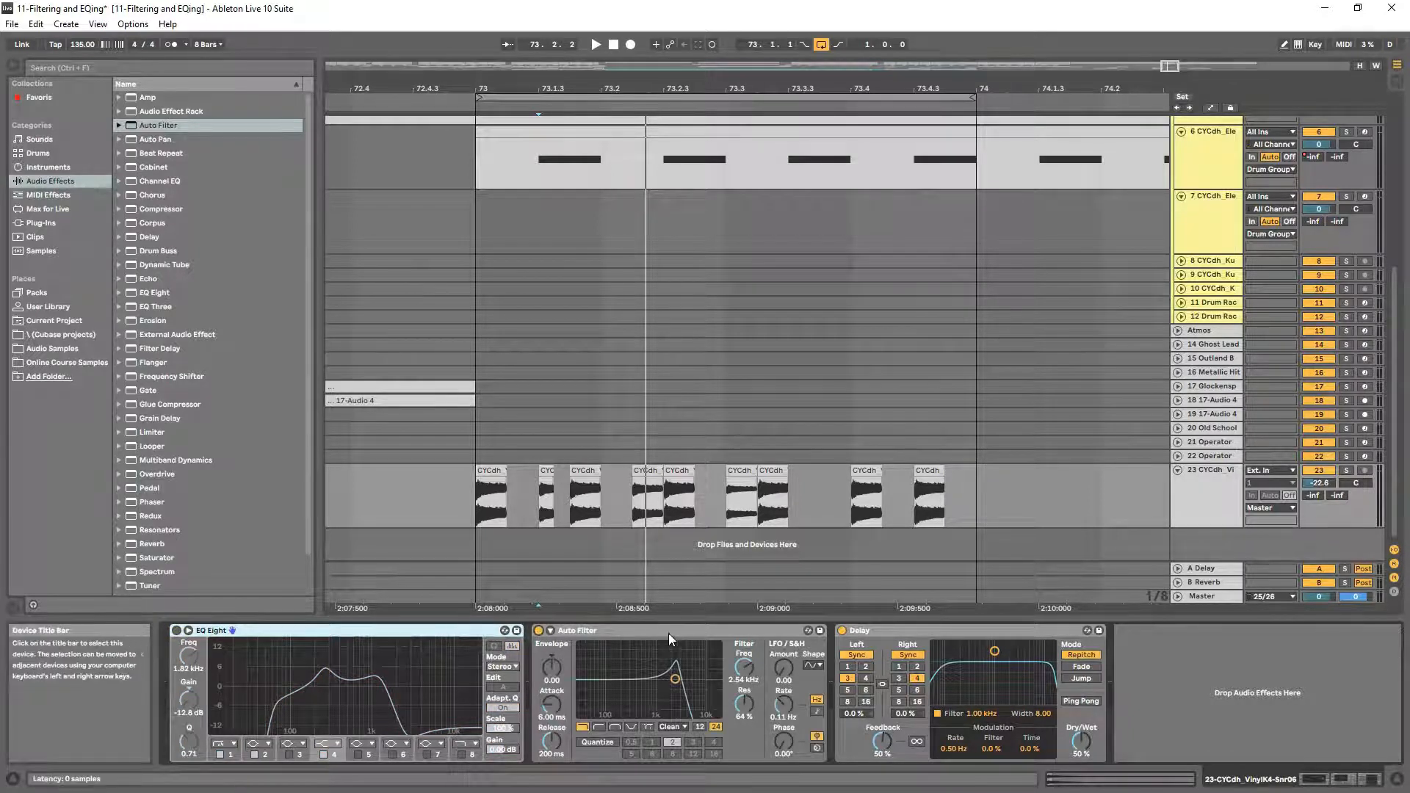
{"action": "left_click", "coordinate": [668, 633]}
- Sweep the Auto Filter cutoff with playback, switch the filter to bandpass, and set it to 3.62 kHz with 52% resonance
{"action": "mouse_move", "coordinate": [676, 680]}
{"action": "left_mouse_down"}
{"action": "mouse_move", "coordinate": [716, 667]}
{"action": "mouse_move", "coordinate": [613, 672]}
{"action": "mouse_move", "coordinate": [705, 676]}
{"action": "mouse_move", "coordinate": [625, 688]}
{"action": "mouse_move", "coordinate": [669, 681]}
{"action": "left_mouse_up"}
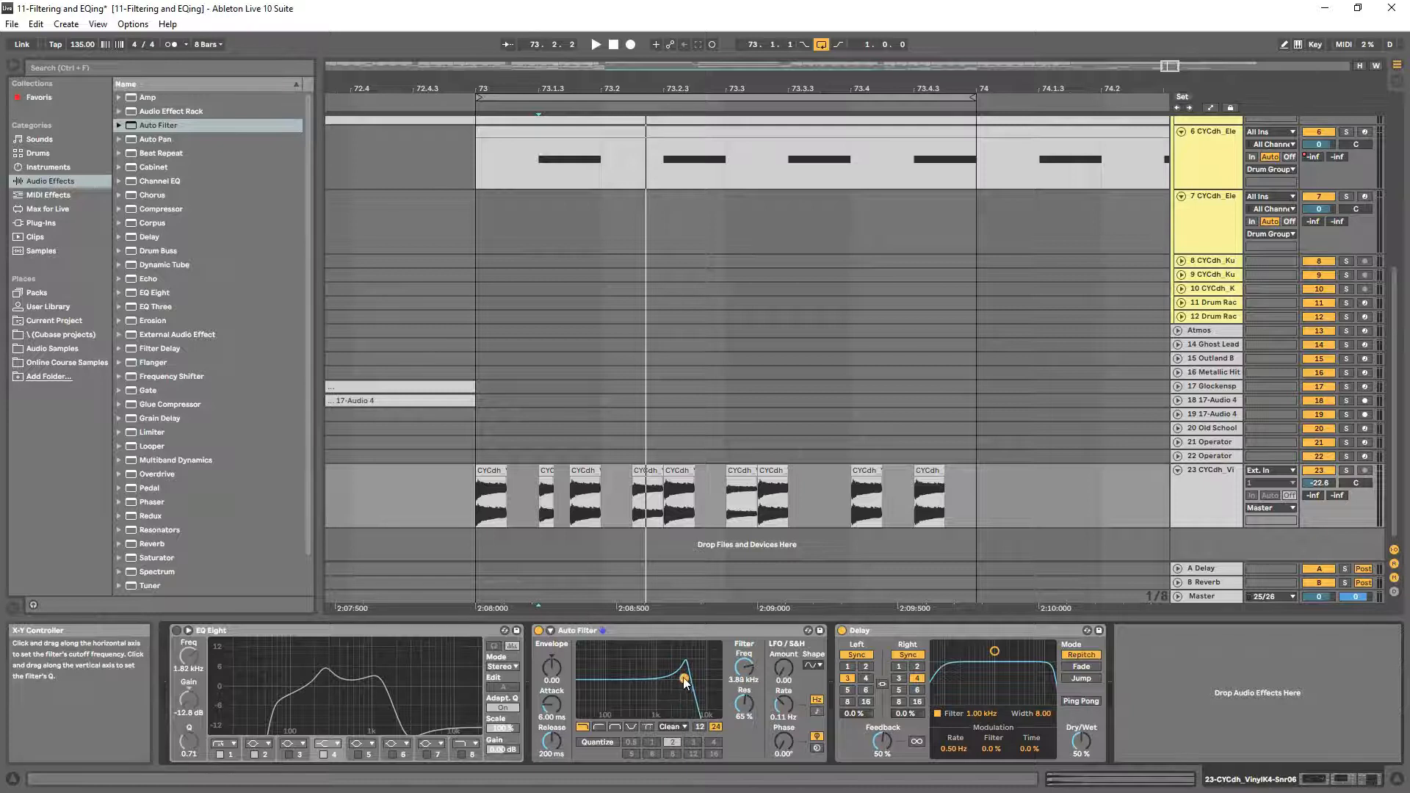
{"action": "mouse_move", "coordinate": [667, 678]}
{"action": "left_mouse_down"}
{"action": "mouse_move", "coordinate": [624, 676]}
{"action": "mouse_move", "coordinate": [683, 675]}
{"action": "mouse_move", "coordinate": [607, 681]}
{"action": "mouse_move", "coordinate": [683, 671]}
{"action": "mouse_move", "coordinate": [604, 677]}
{"action": "mouse_move", "coordinate": [694, 682]}
{"action": "left_mouse_up"}
{"action": "key", "text": "space"}
{"action": "left_click", "coordinate": [599, 726]}
{"action": "left_click", "coordinate": [615, 726]}
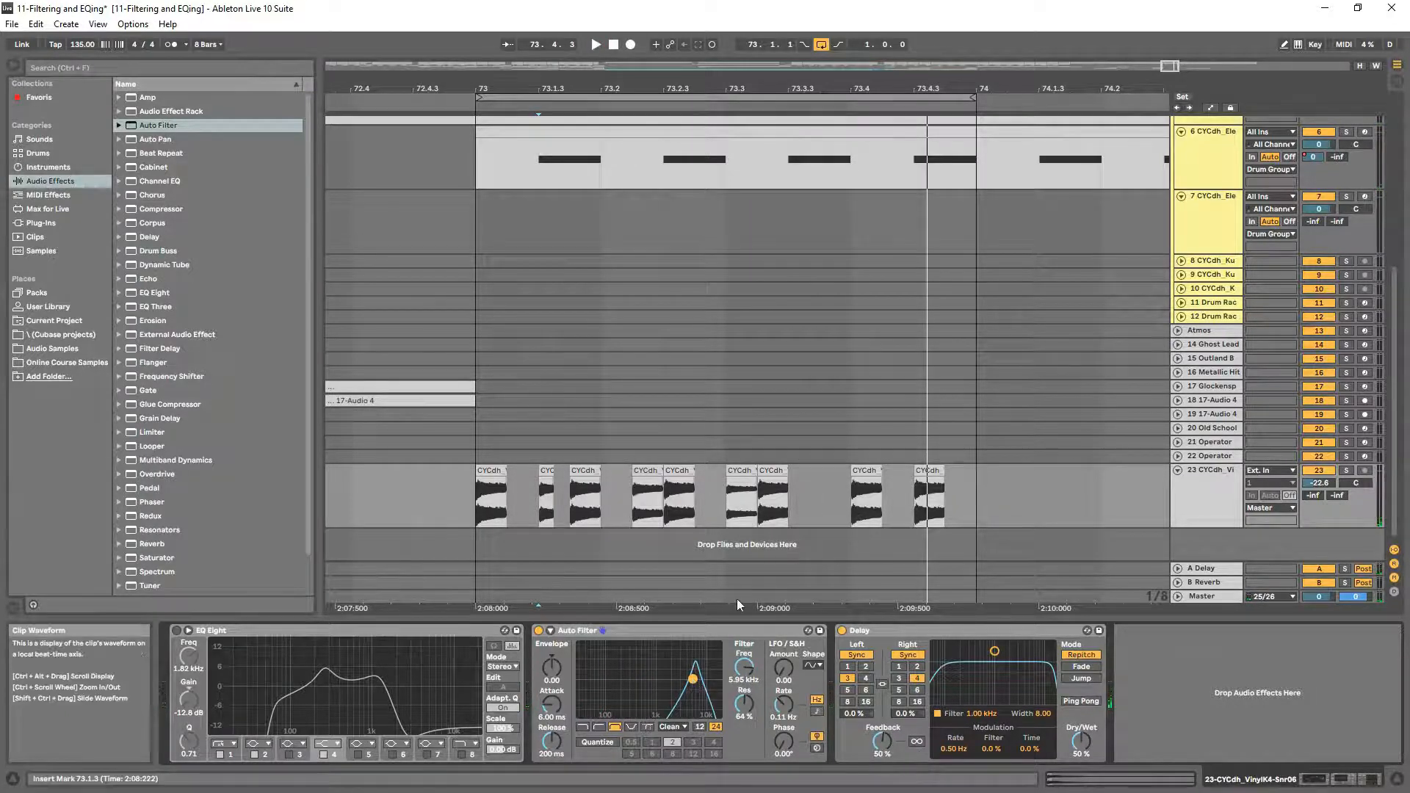
{"action": "left_click_drag", "start_coordinate": [976, 476], "coordinate": [499, 485]}
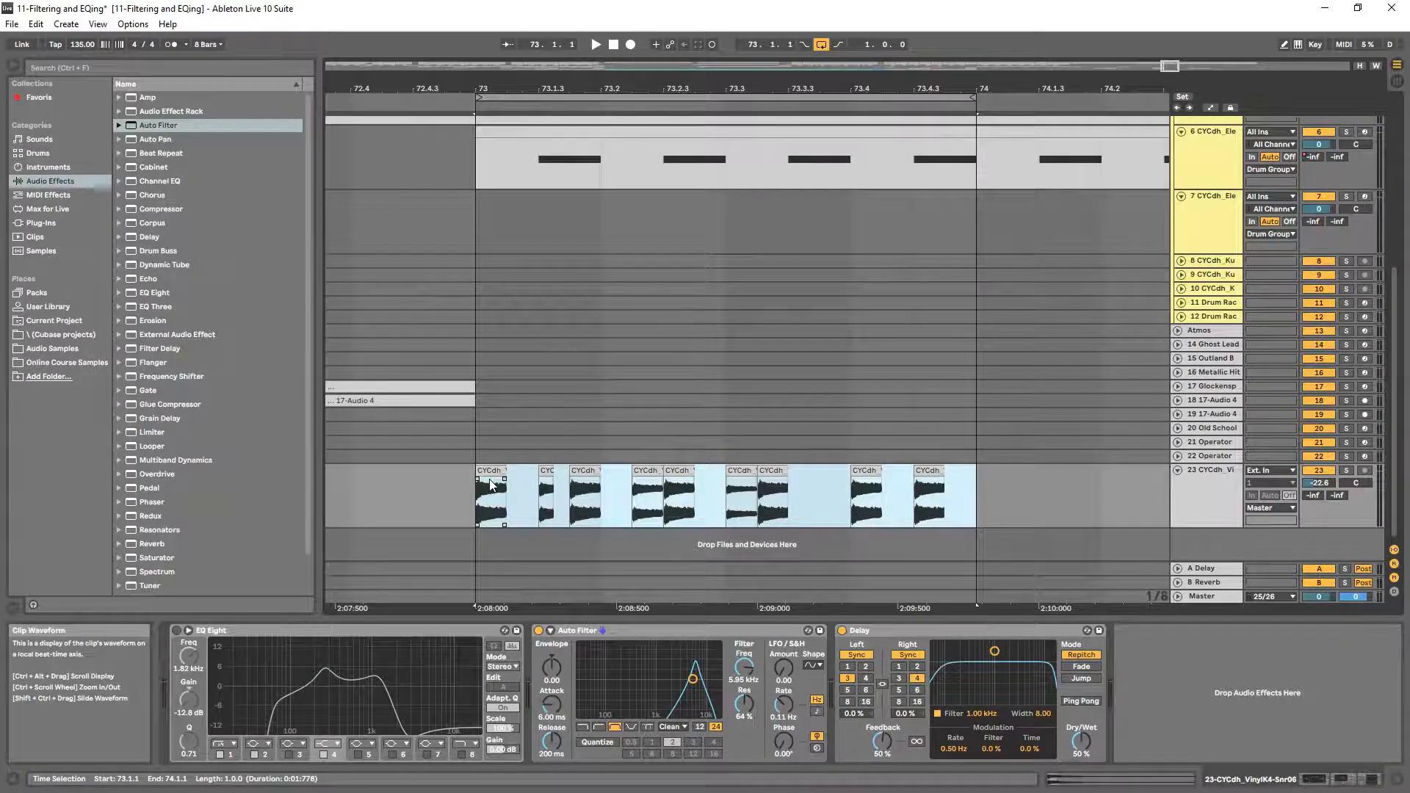
{"action": "left_click_drag", "start_coordinate": [692, 679], "coordinate": [691, 688]}
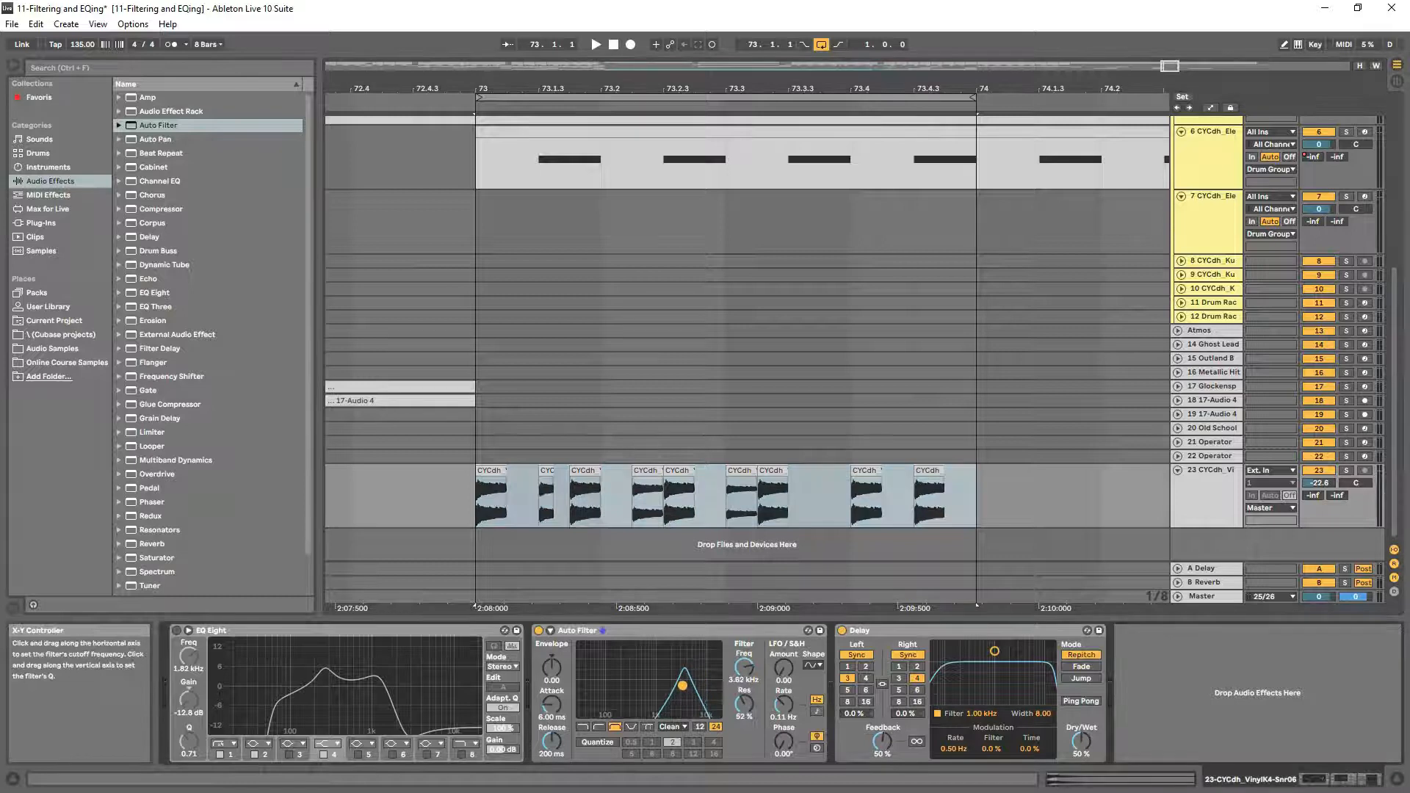
- Toggle the arrangement's Automation Mode on and off and examine where its command is found
{"action": "left_click", "coordinate": [1209, 500]}
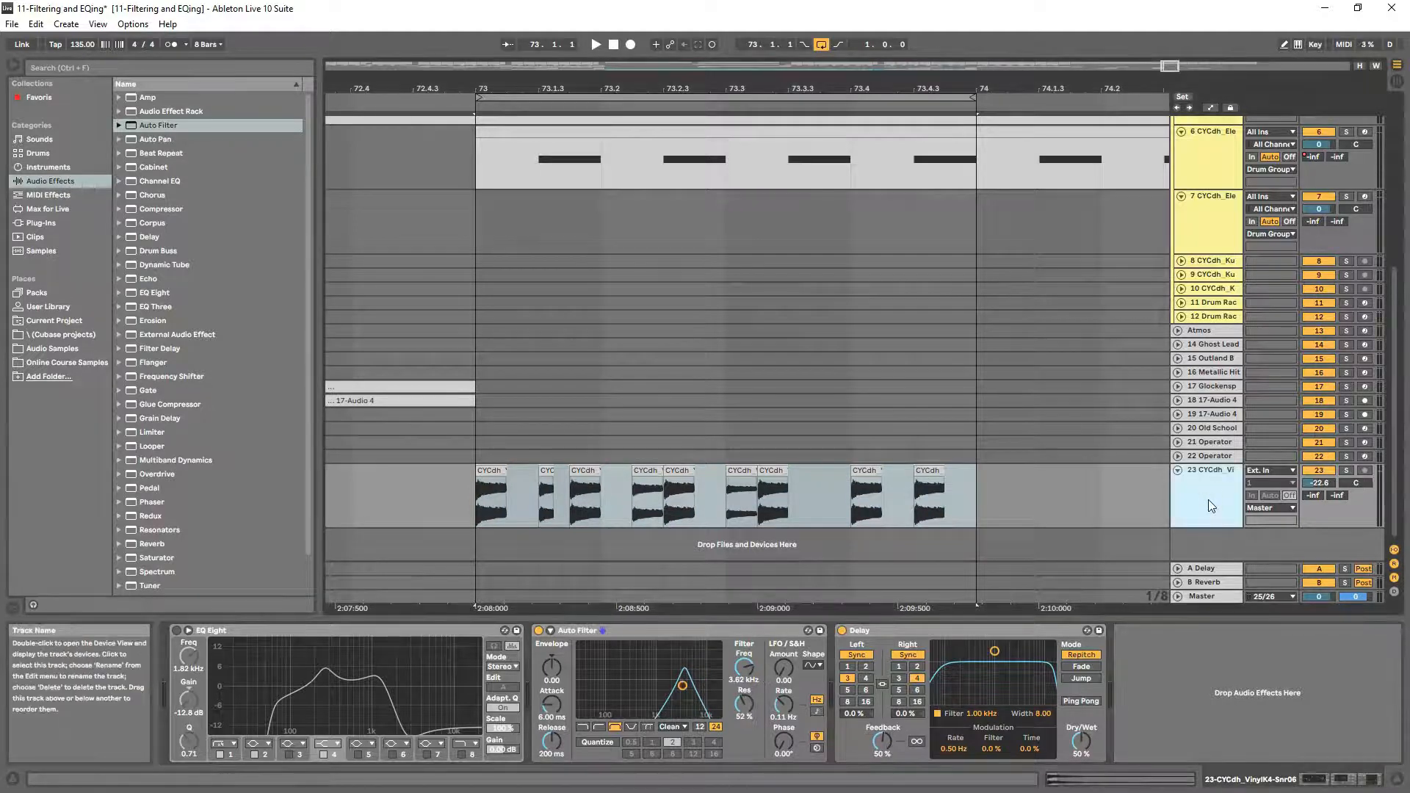
{"action": "key", "text": "a"}
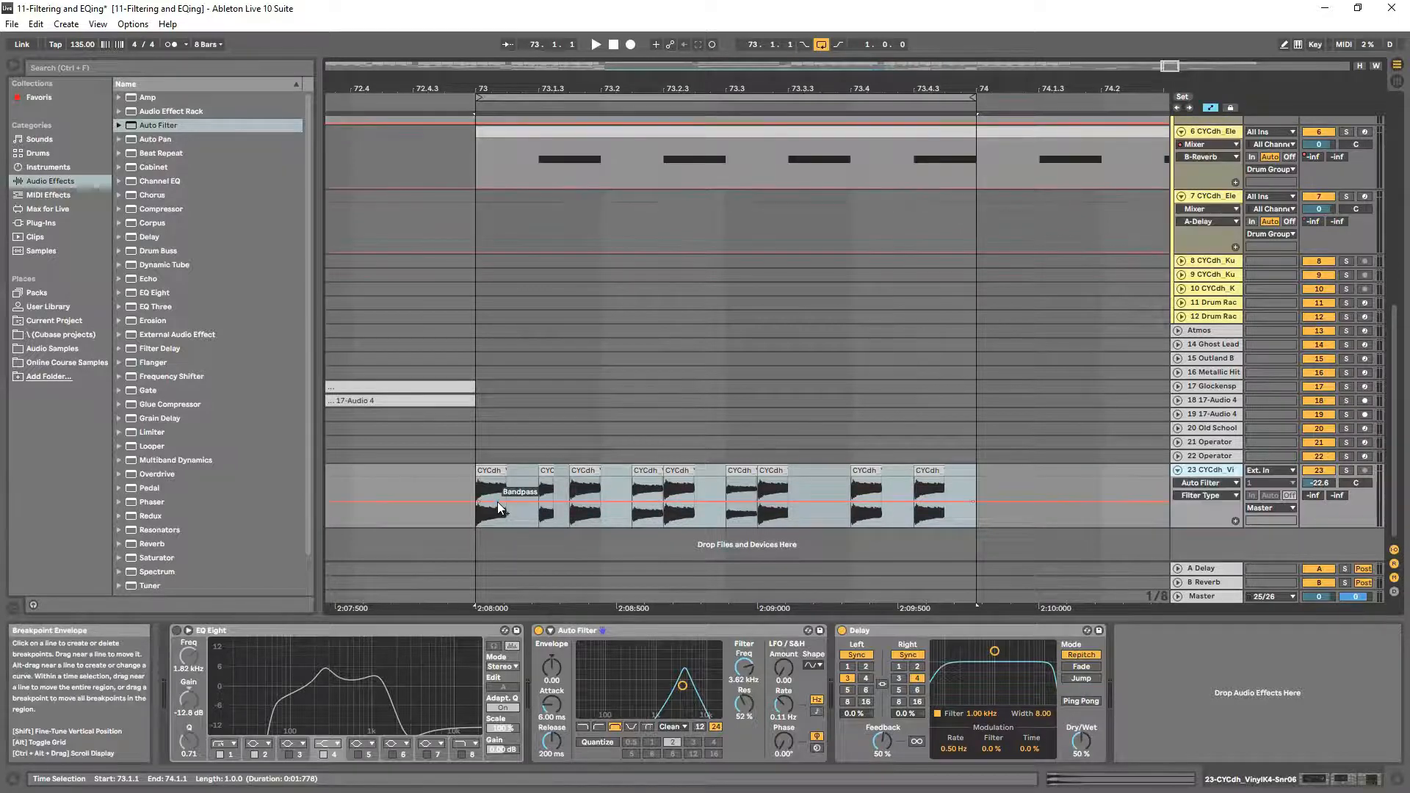
{"action": "key", "text": "a"}
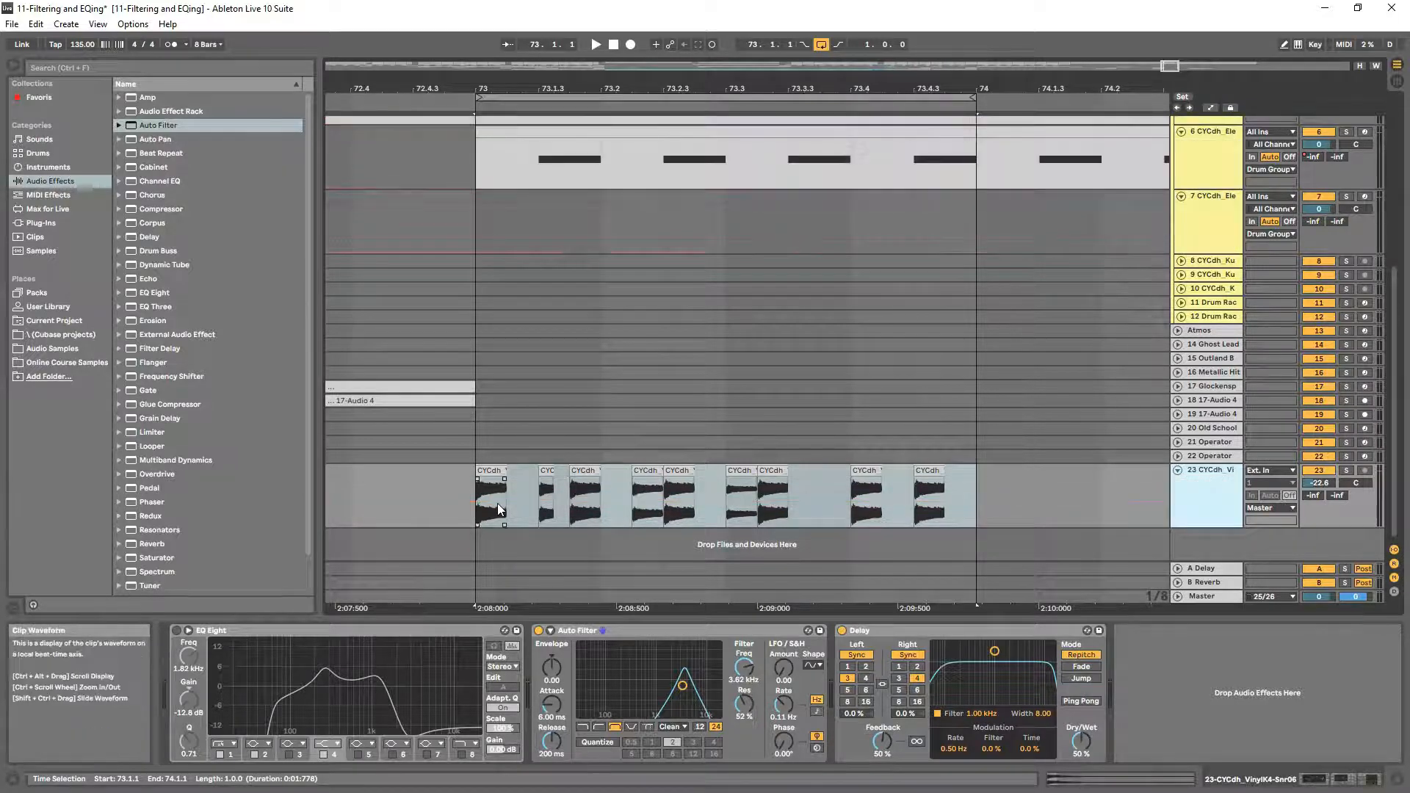
{"action": "left_click", "coordinate": [133, 24]}
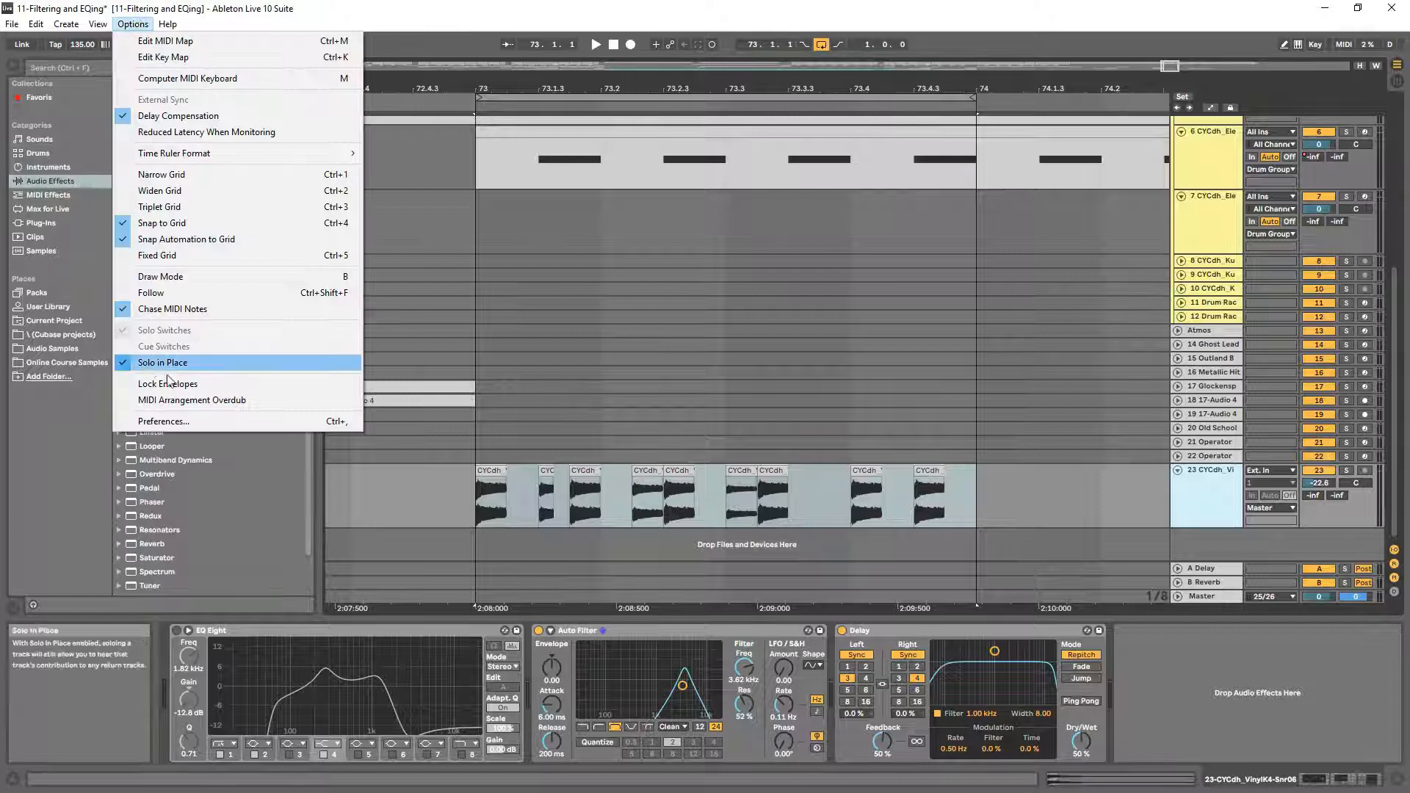
{"action": "mouse_move", "coordinate": [97, 24]}
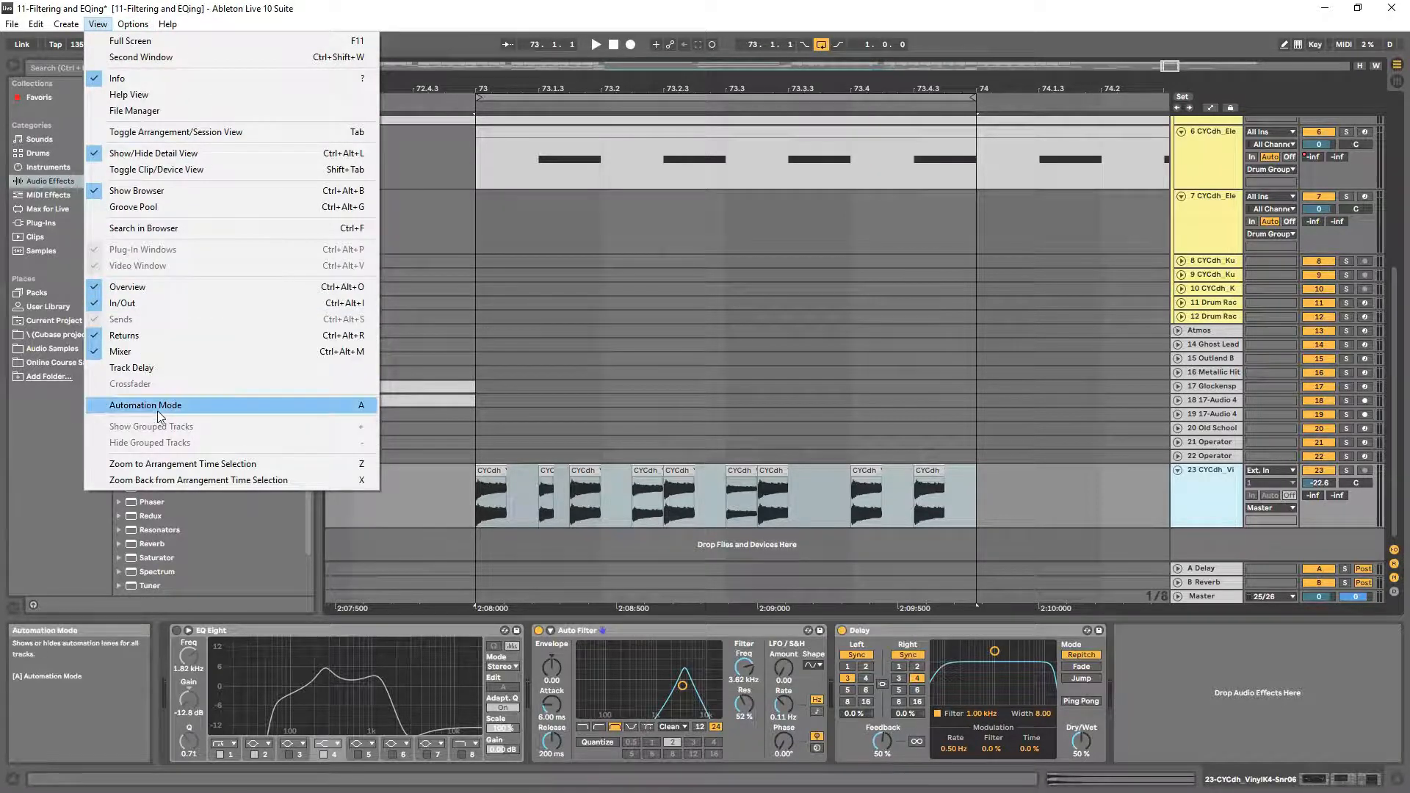
{"action": "left_click", "coordinate": [641, 502]}
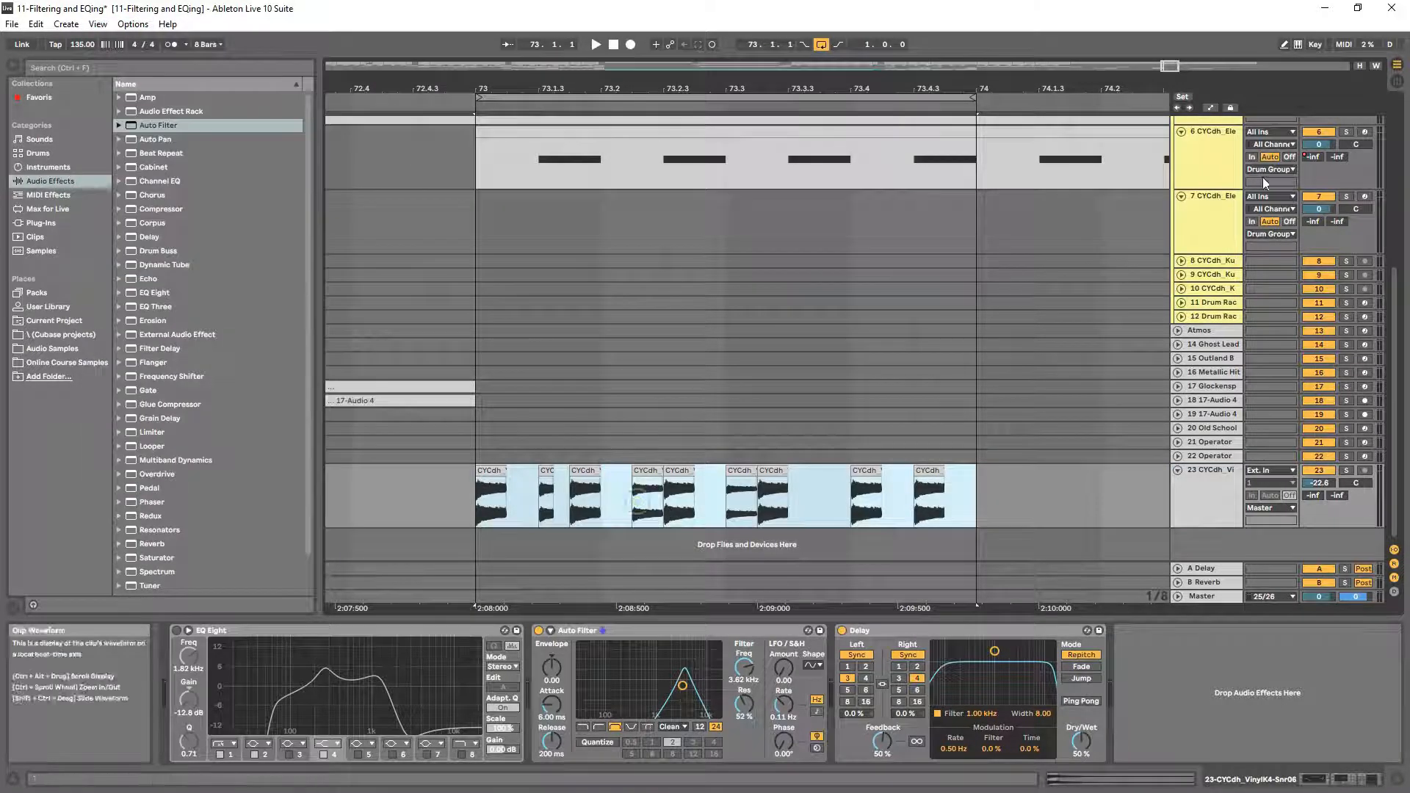
{"action": "left_click", "coordinate": [1212, 107]}
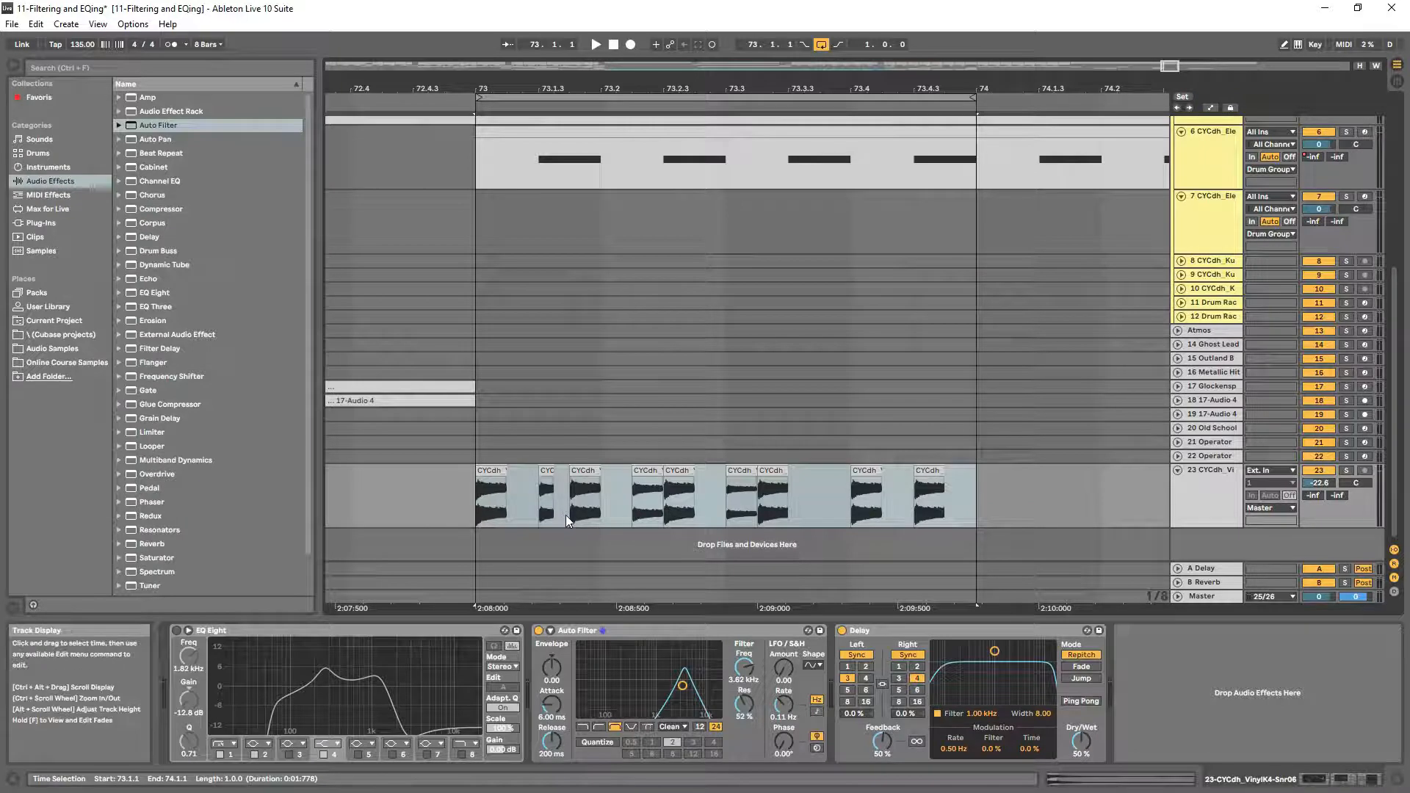
- Show automation, set the Auto Filter frequency to 250 Hz, and create a zigzag frequency envelope across the snare pattern from 73.1.1 to 74.1.1
{"action": "key", "text": "a"}
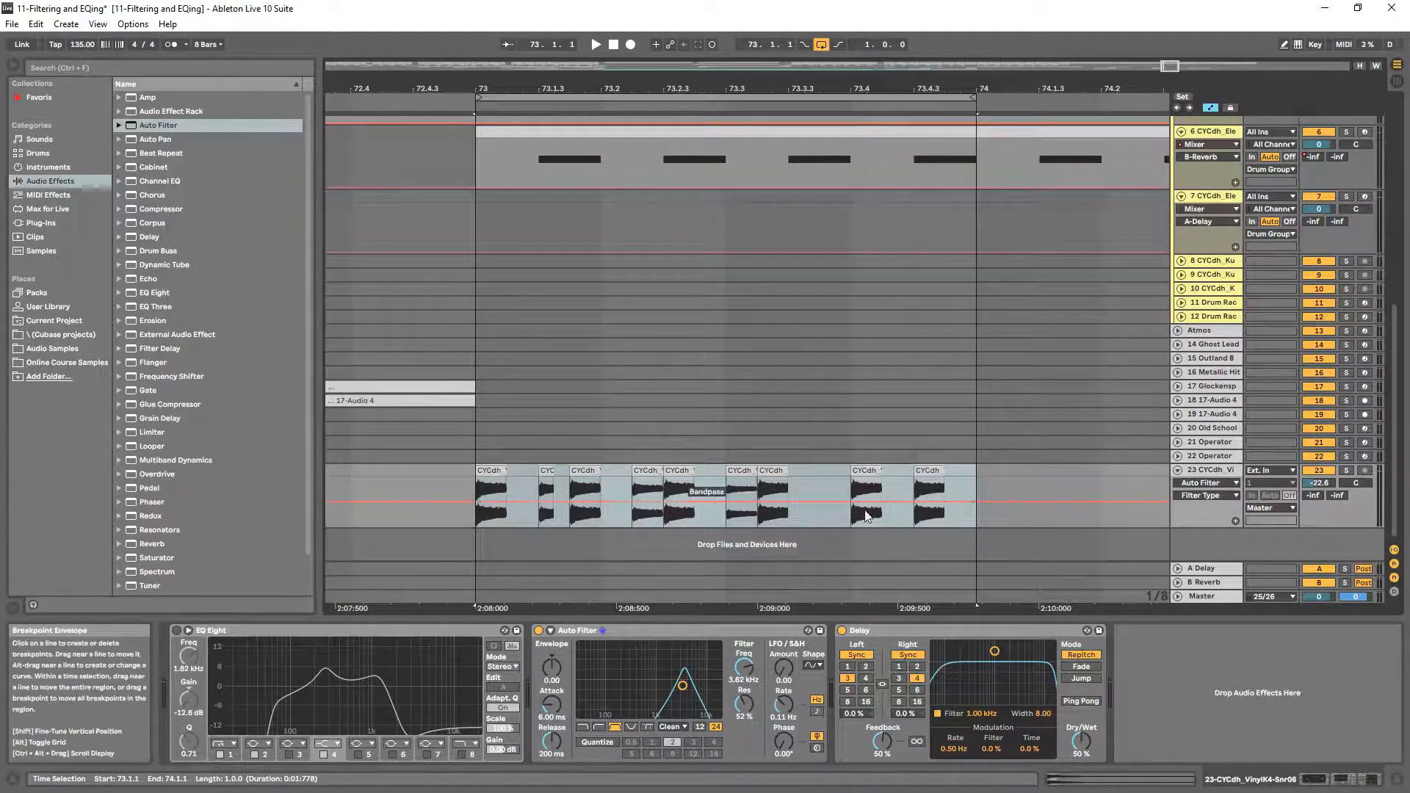
{"action": "left_click_drag", "start_coordinate": [729, 649], "coordinate": [728, 705]}
{"action": "left_click", "coordinate": [479, 510]}
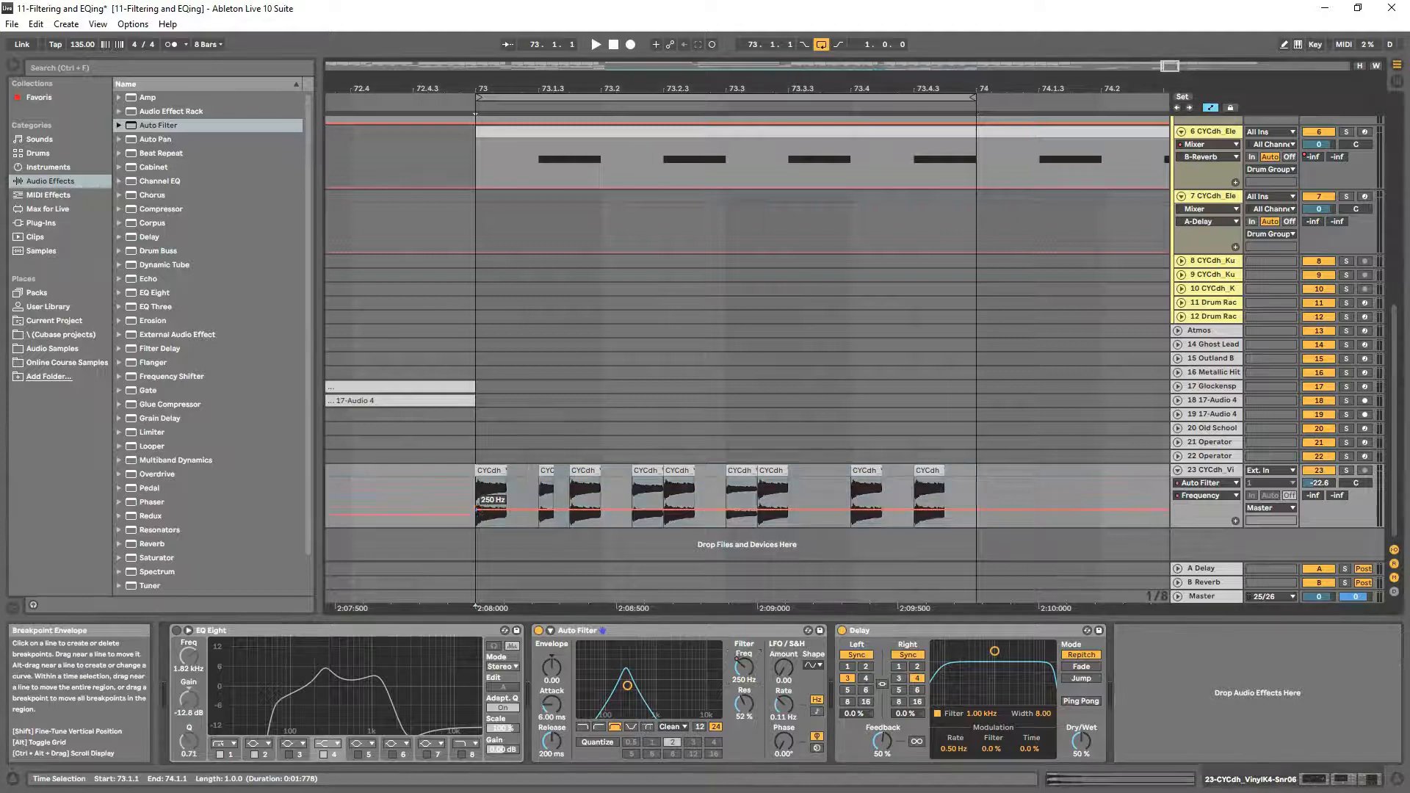
{"action": "mouse_move", "coordinate": [538, 510]}
{"action": "left_mouse_down"}
{"action": "mouse_move", "coordinate": [539, 490]}
{"action": "mouse_move", "coordinate": [600, 510]}
{"action": "mouse_move", "coordinate": [664, 492]}
{"action": "mouse_move", "coordinate": [726, 506]}
{"action": "mouse_move", "coordinate": [790, 492]}
{"action": "mouse_move", "coordinate": [851, 506]}
{"action": "mouse_move", "coordinate": [914, 489]}
{"action": "mouse_move", "coordinate": [978, 502]}
{"action": "mouse_move", "coordinate": [961, 490]}
{"action": "mouse_move", "coordinate": [975, 512]}
{"action": "left_mouse_up"}
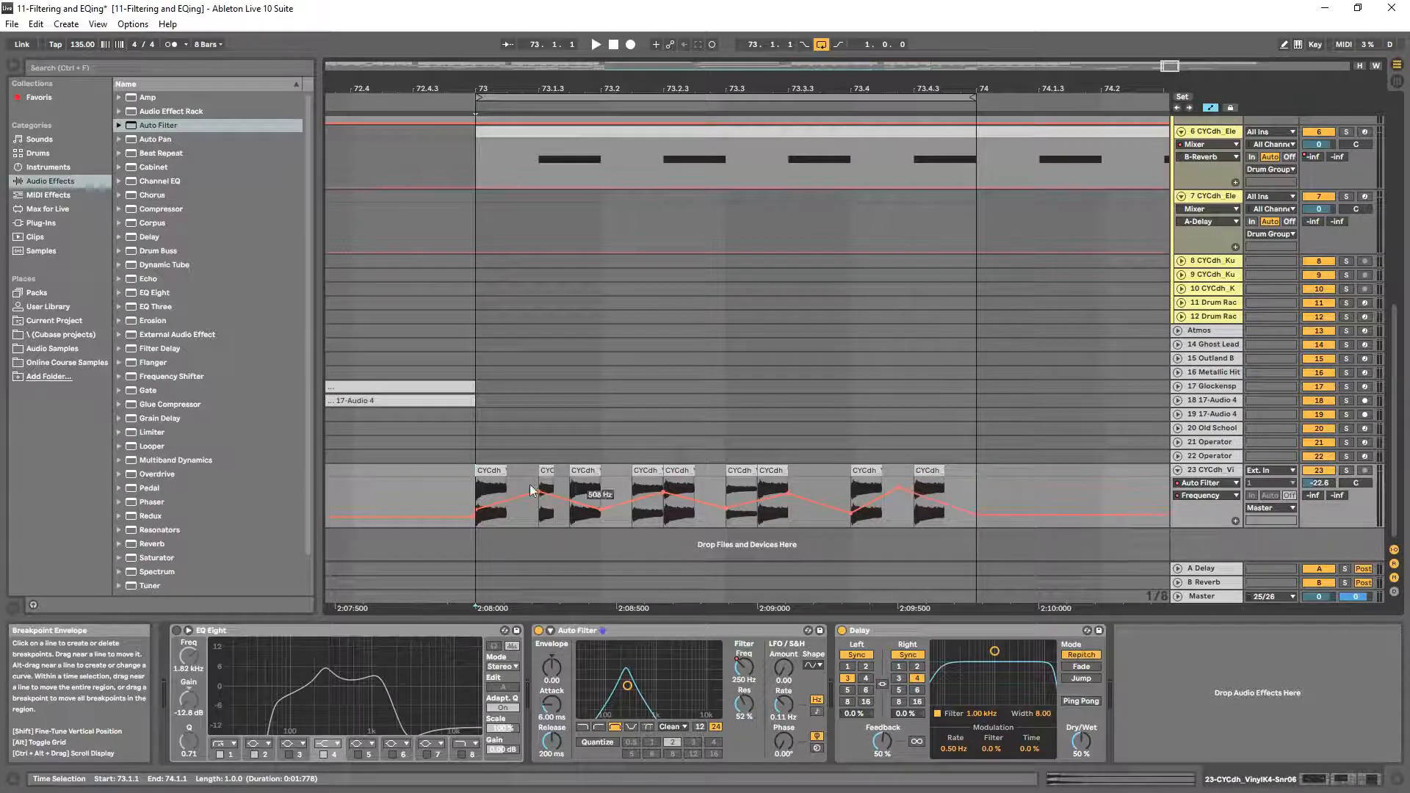
- During playback, raise the filter frequency automation to about 6.3 kHz at 73.2.2 and 3.5 kHz at 73.3.1, with a sharp drop at 73.3.3
{"action": "key", "text": "space"}
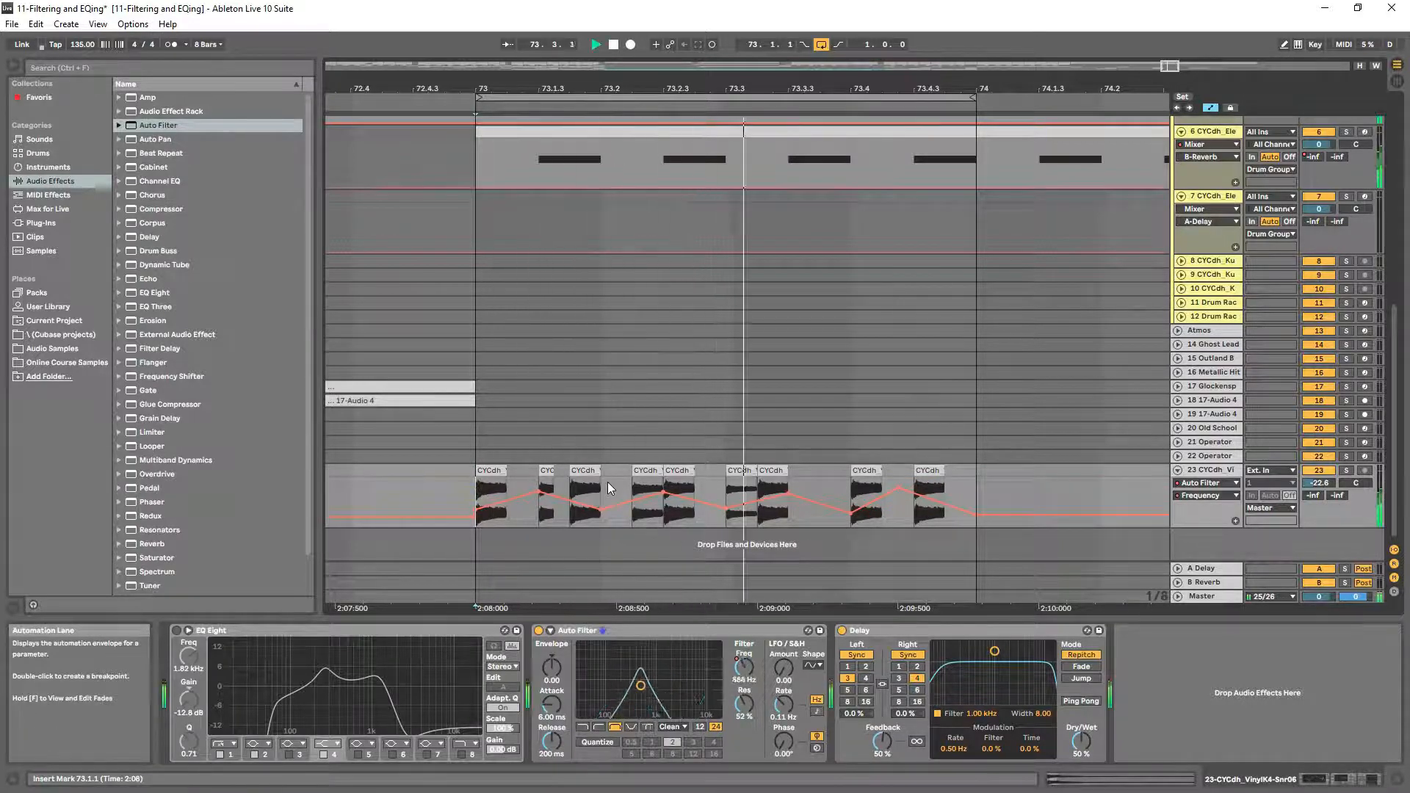
{"action": "left_click_drag", "start_coordinate": [633, 502], "coordinate": [633, 482]}
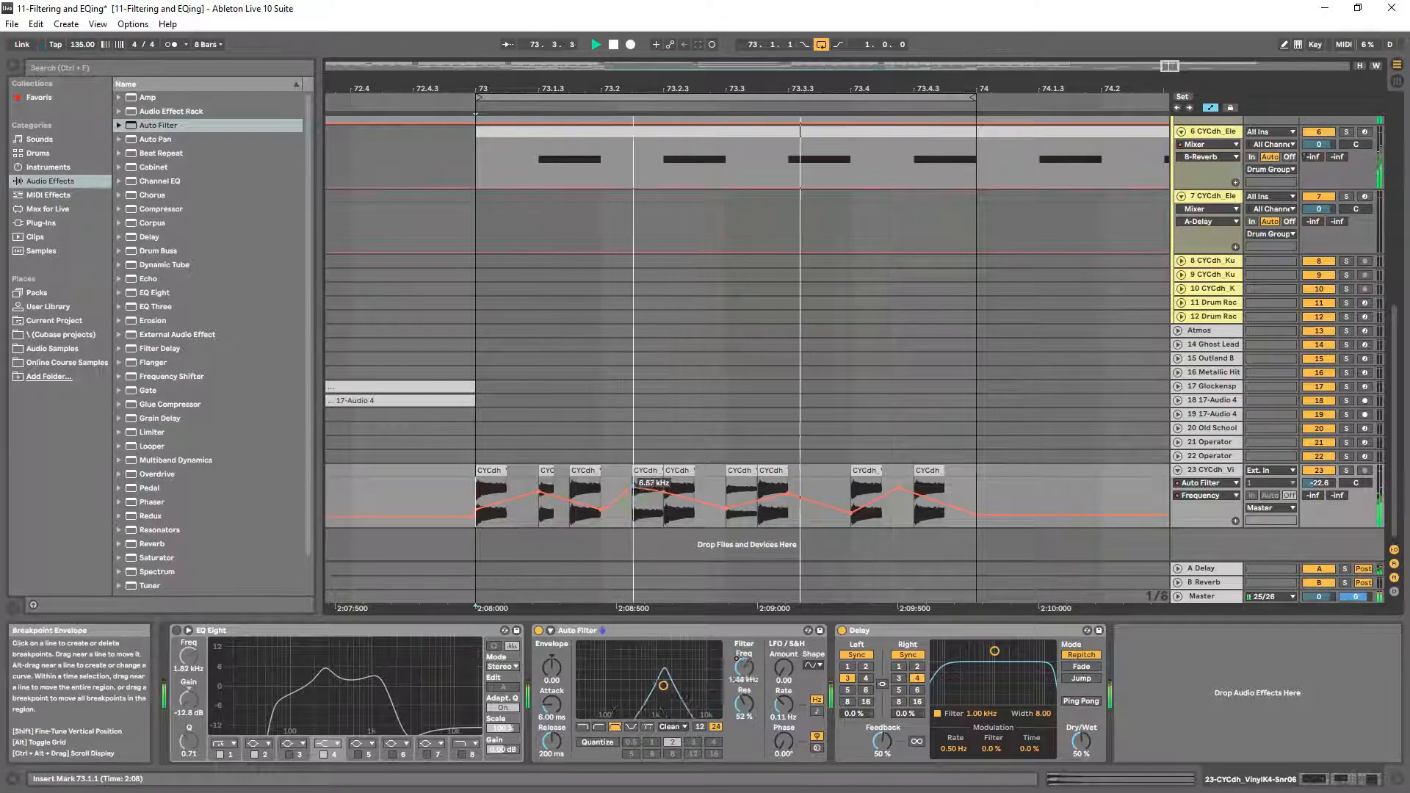
{"action": "left_click_drag", "start_coordinate": [726, 507], "coordinate": [726, 488]}
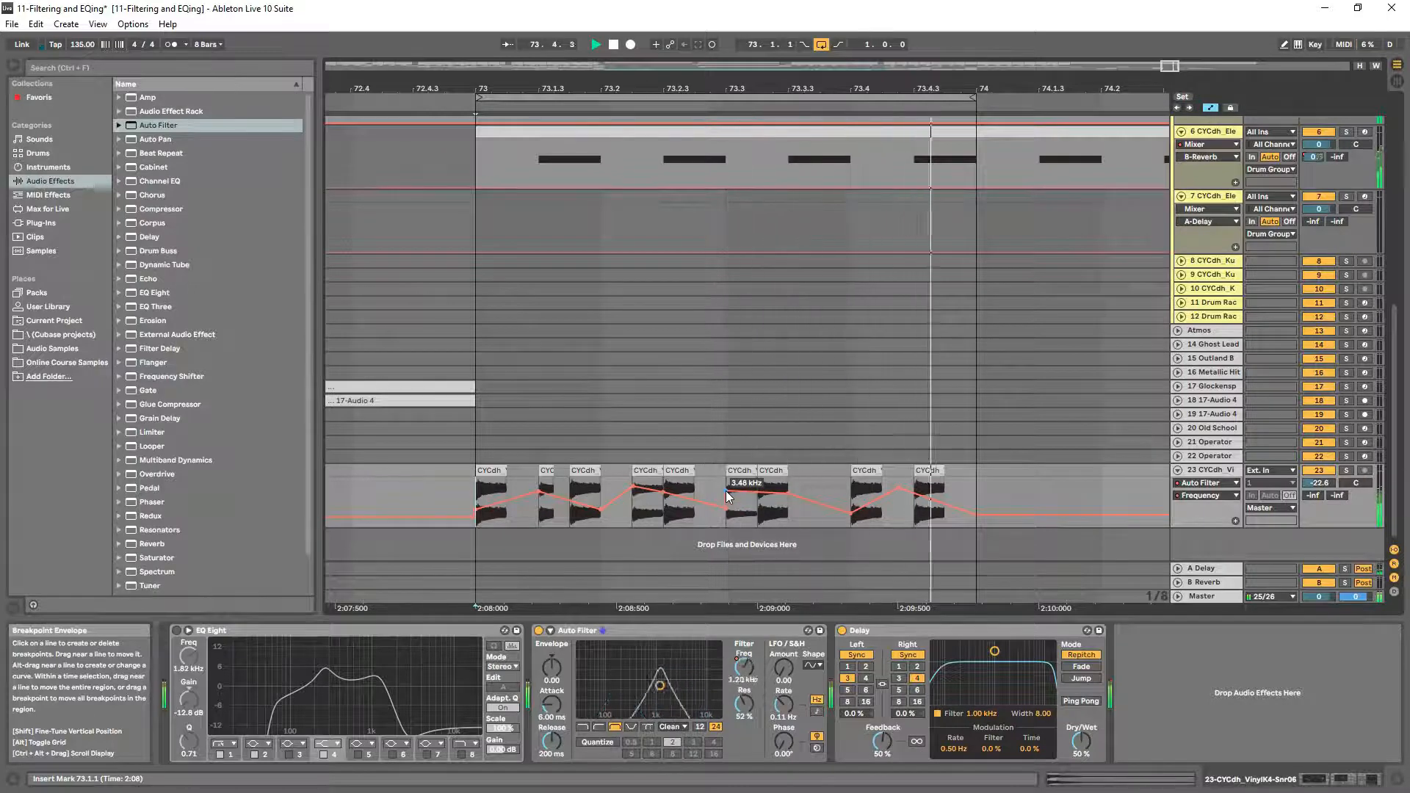
{"action": "mouse_move", "coordinate": [788, 503]}
{"action": "left_mouse_down"}
{"action": "mouse_move", "coordinate": [788, 514]}
{"action": "mouse_move", "coordinate": [787, 495]}
{"action": "left_mouse_up"}
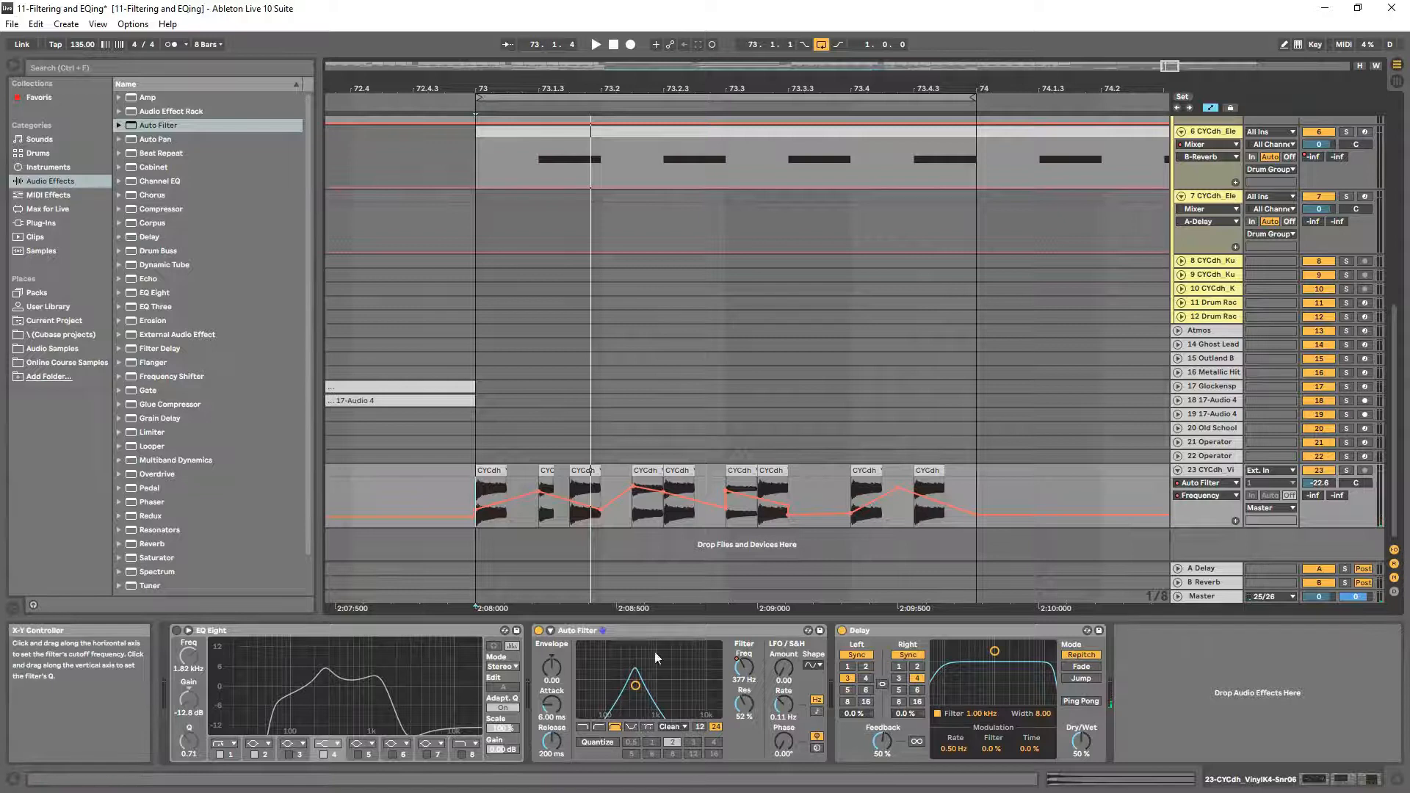
- Select the snare clip at 73.2.2 and move Auto Filter after Delay in the track's device chain
{"action": "left_click", "coordinate": [658, 630]}
{"action": "left_click", "coordinate": [882, 631]}
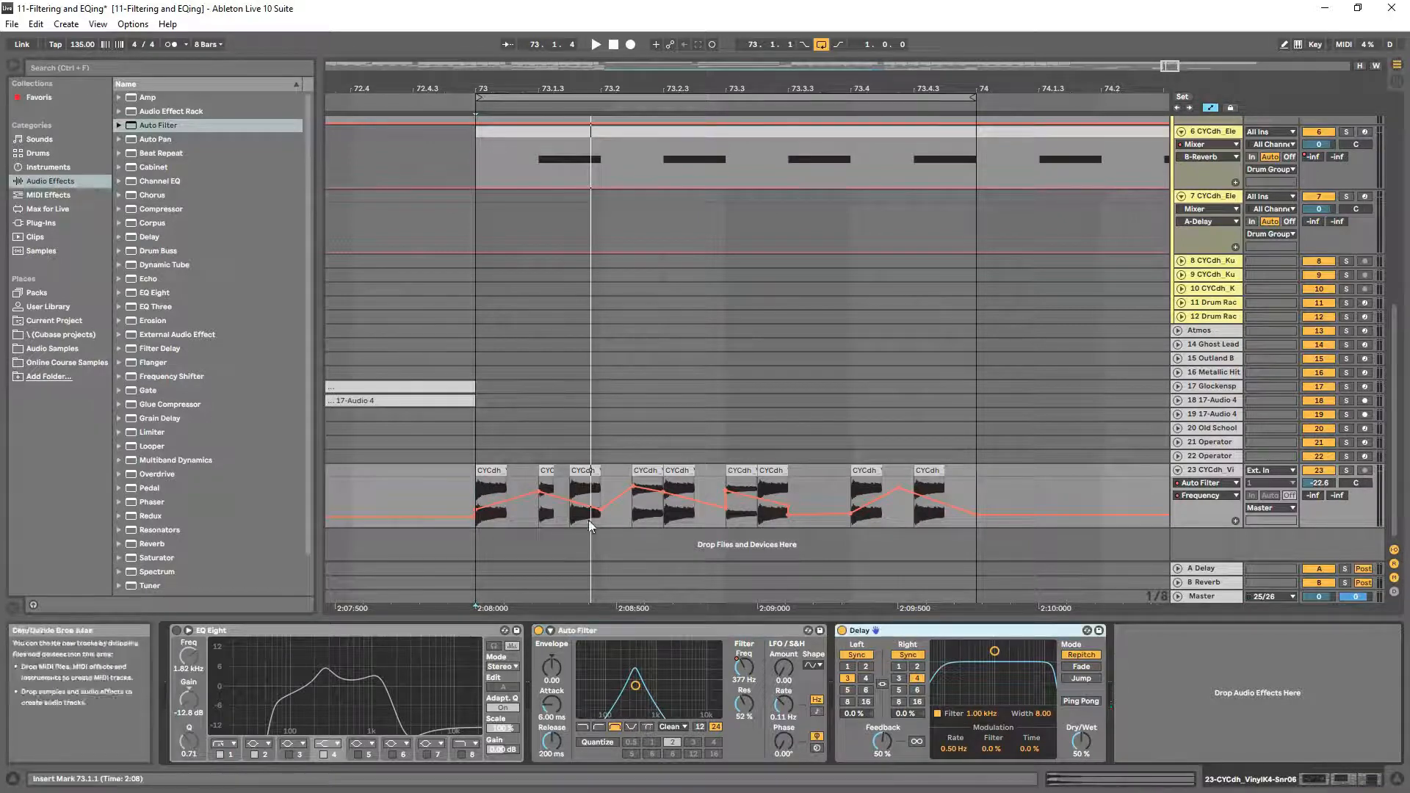
{"action": "left_click", "coordinate": [638, 502]}
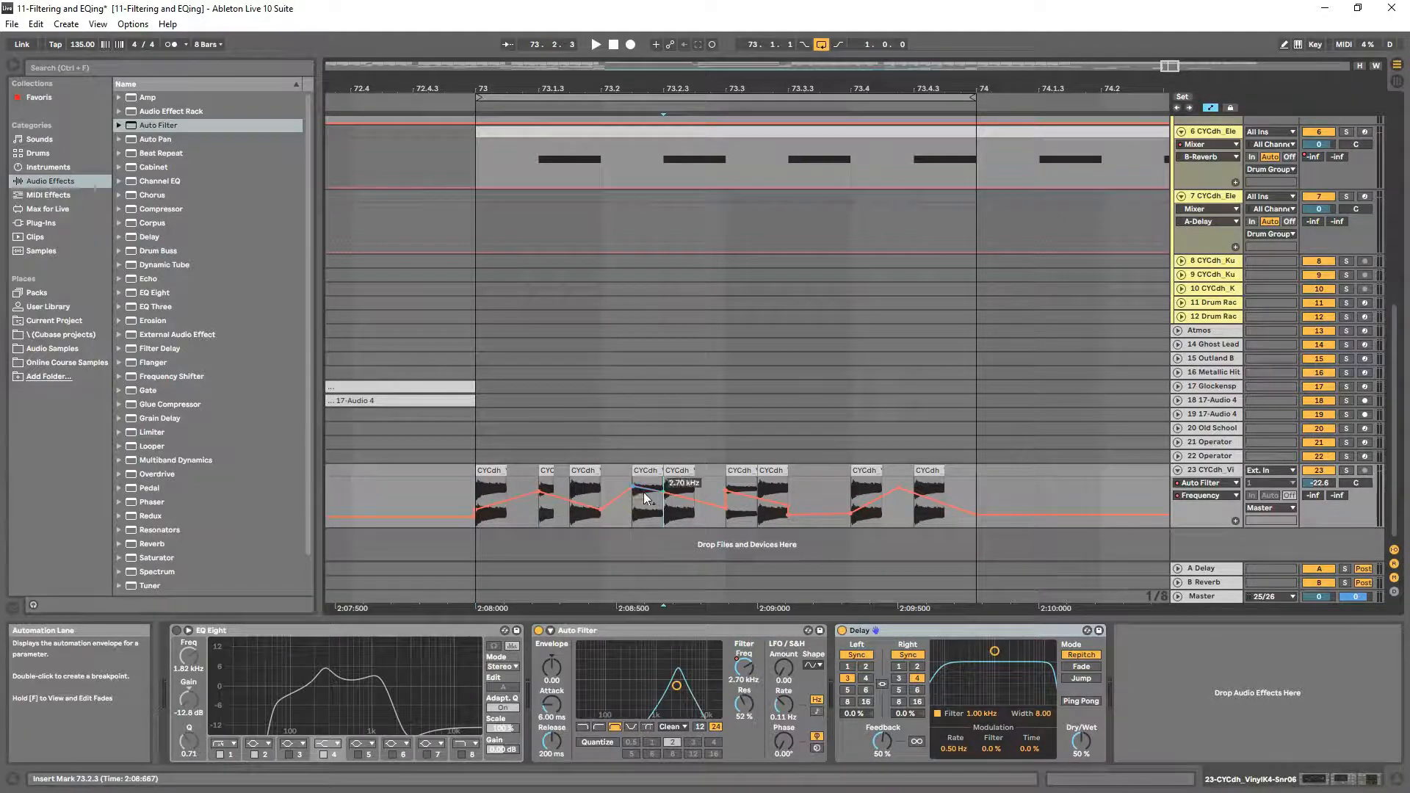
{"action": "left_click", "coordinate": [645, 470]}
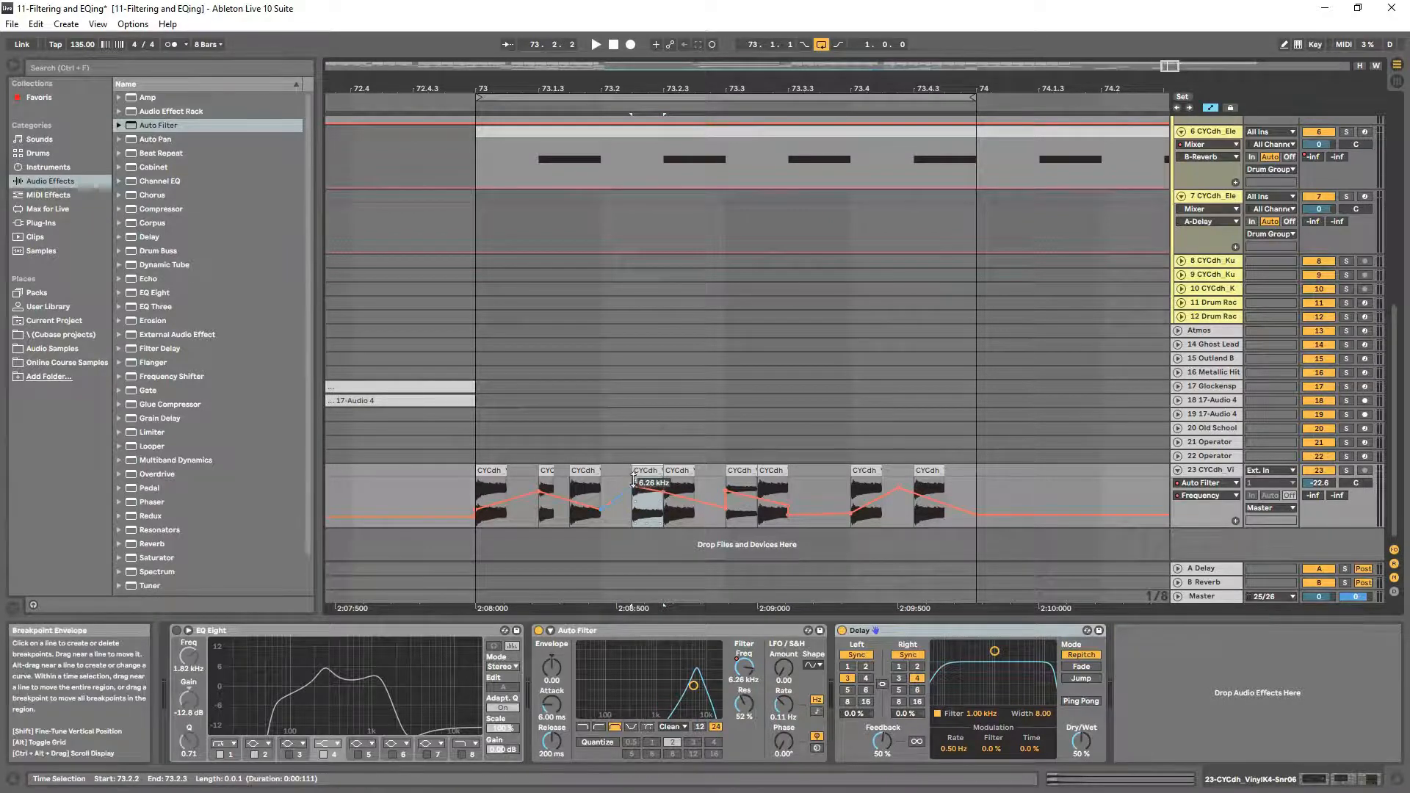
{"action": "left_click", "coordinate": [901, 487]}
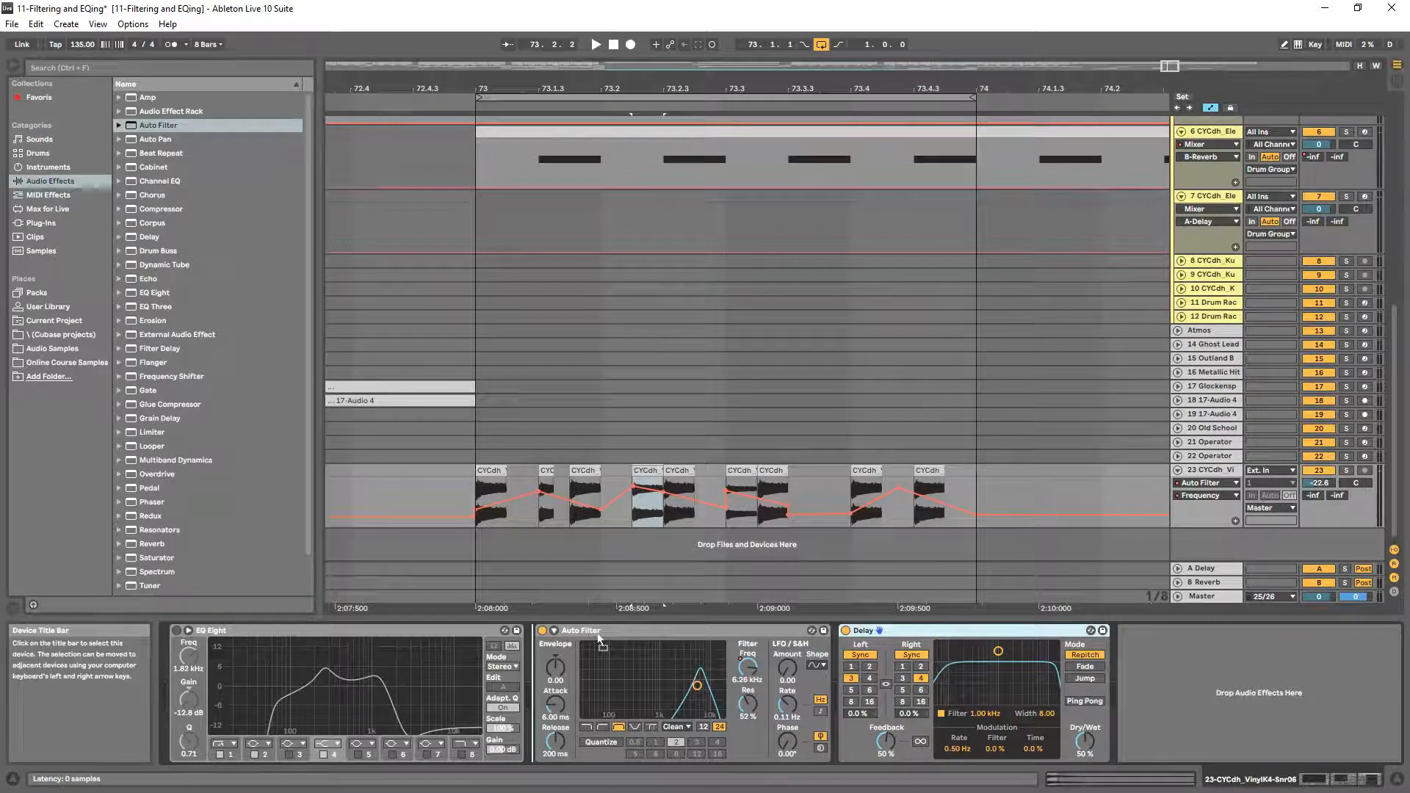
{"action": "left_click_drag", "start_coordinate": [597, 630], "coordinate": [1117, 646]}
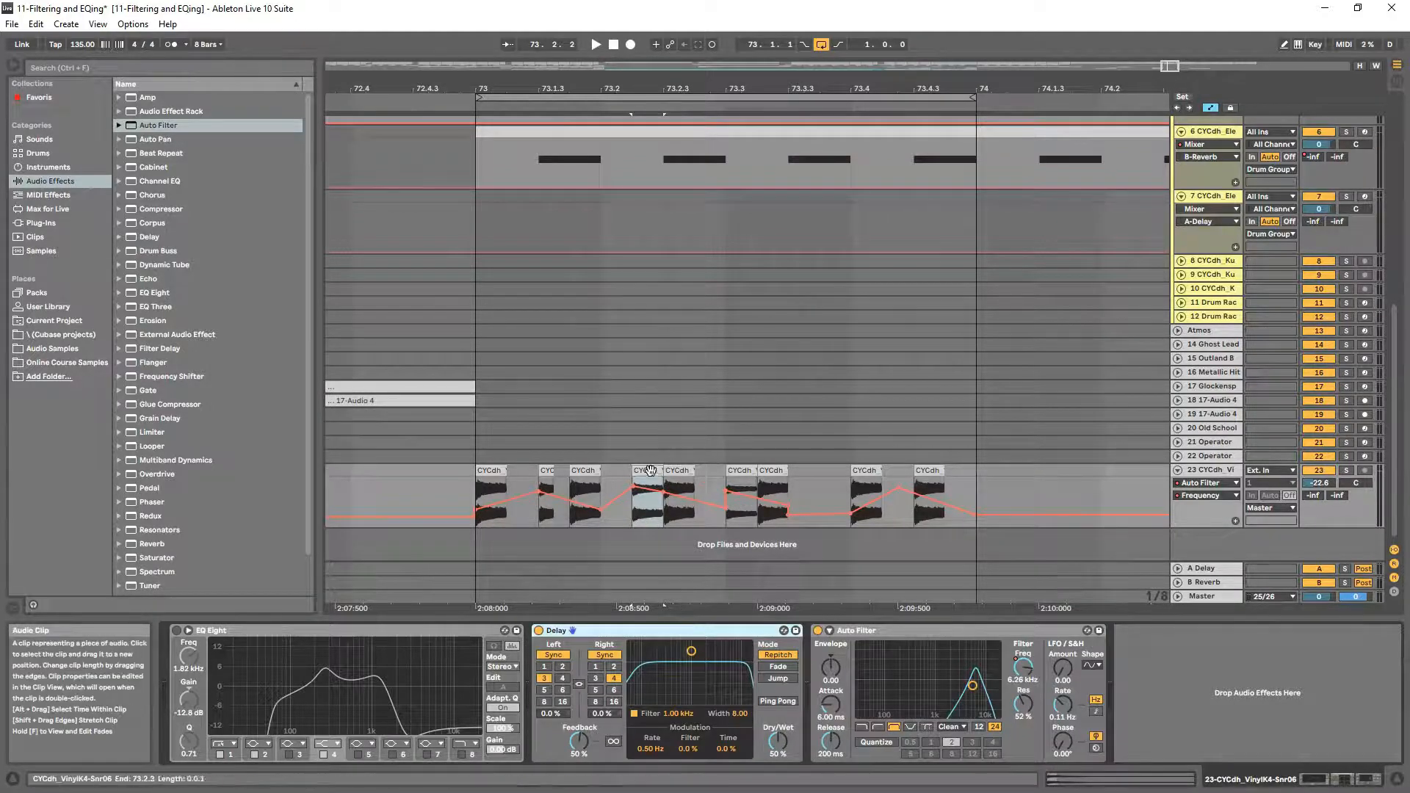
{"action": "left_click", "coordinate": [647, 491]}
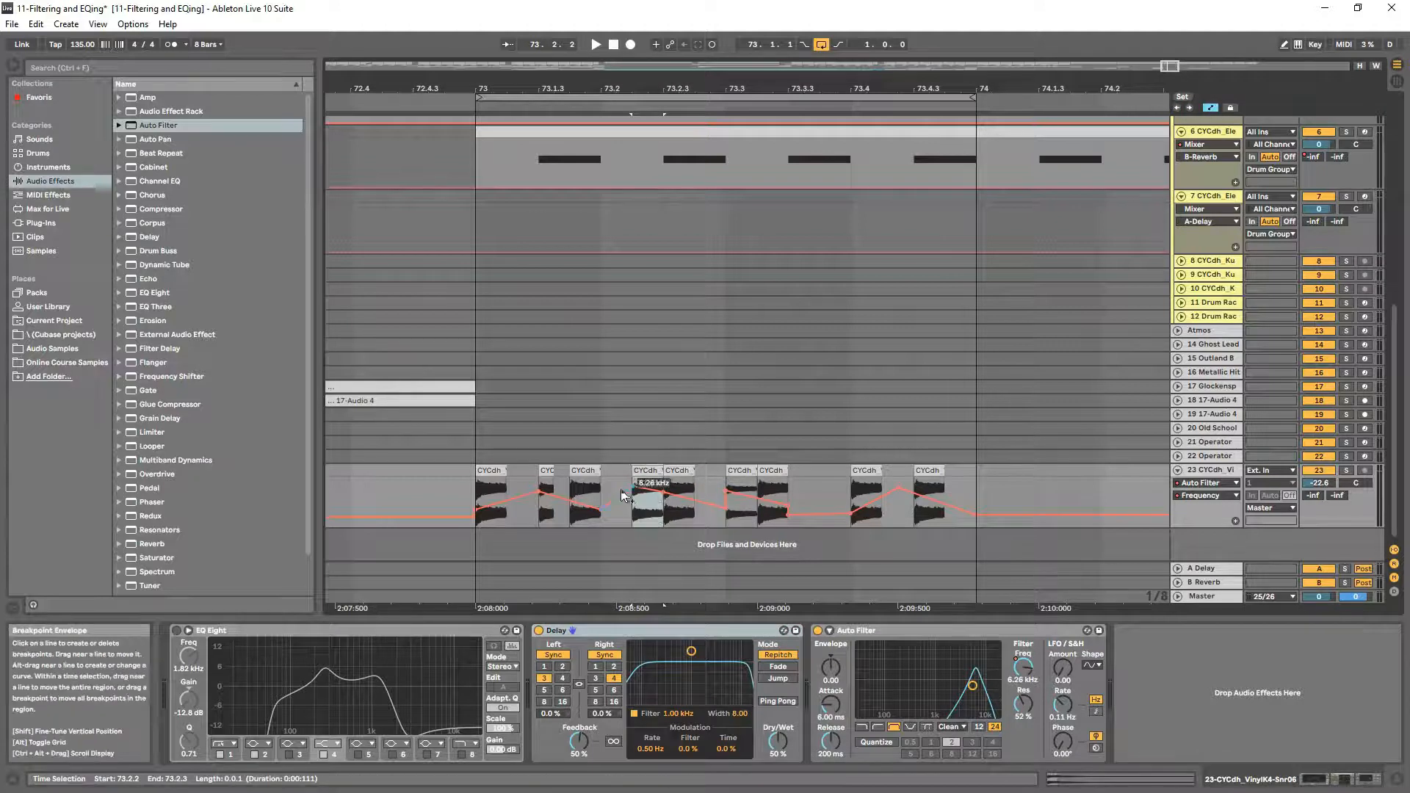
- Play the snare pattern from 73.1.1 to hear the automated Auto Filter placed after Delay
{"action": "left_click", "coordinate": [479, 496]}
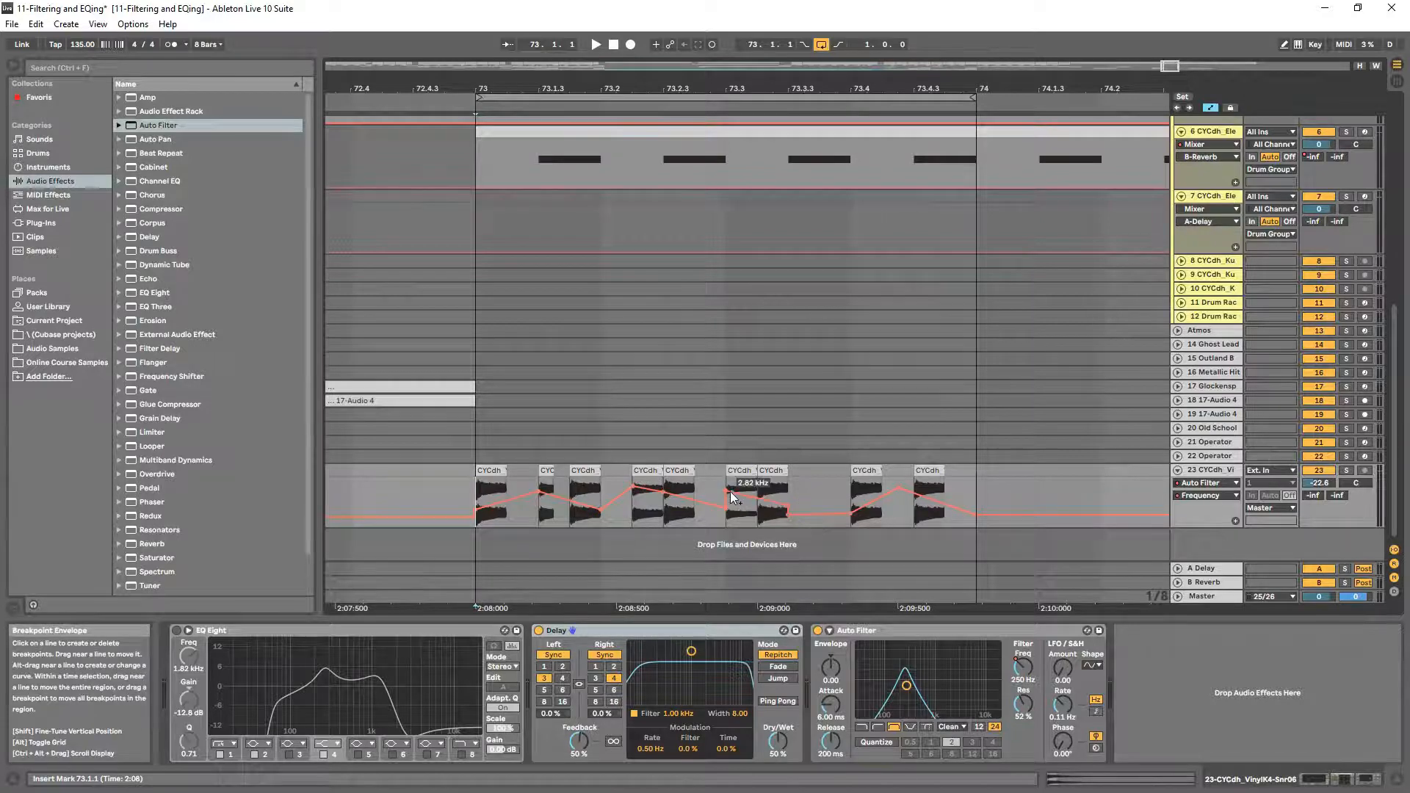
{"action": "key", "text": "space"}
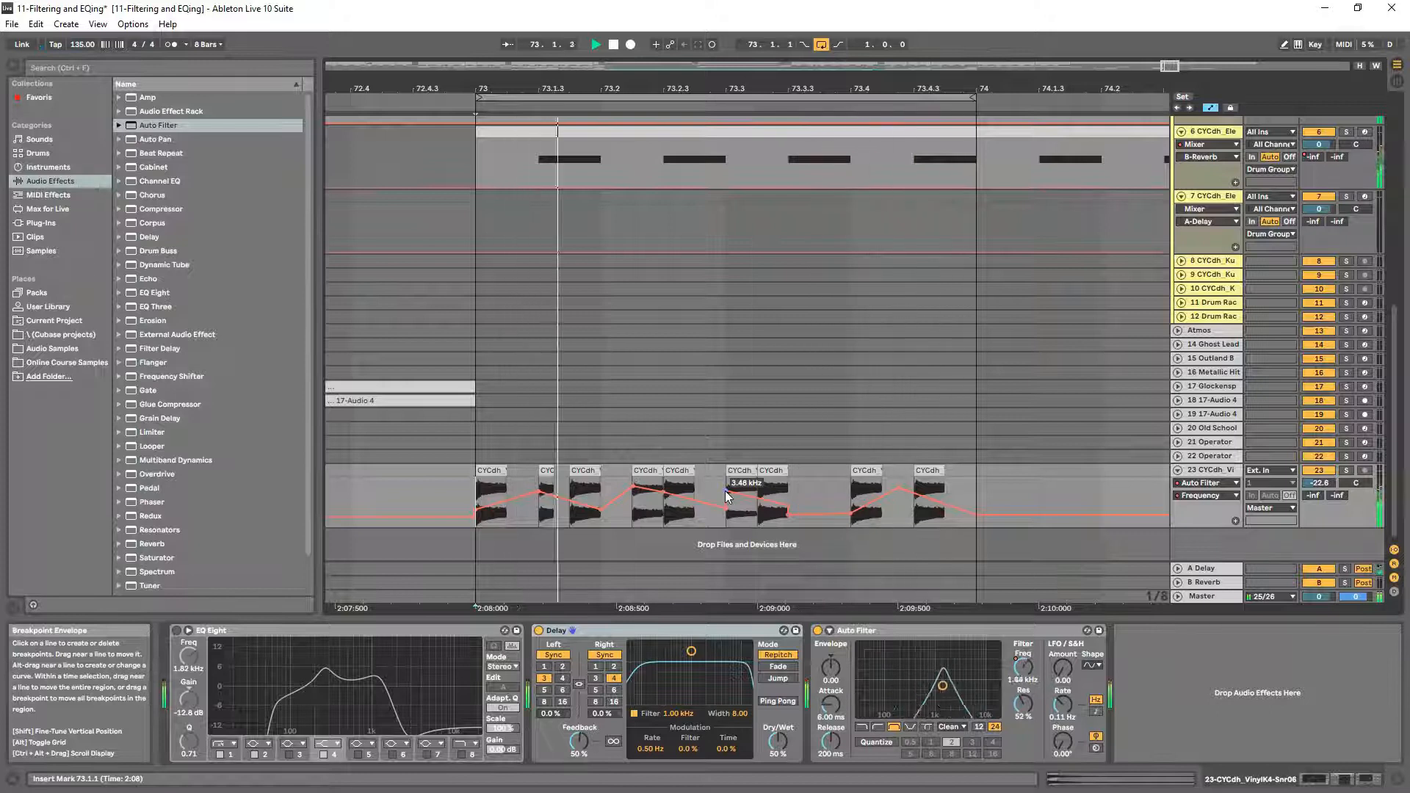
{"action": "key", "text": "space"}
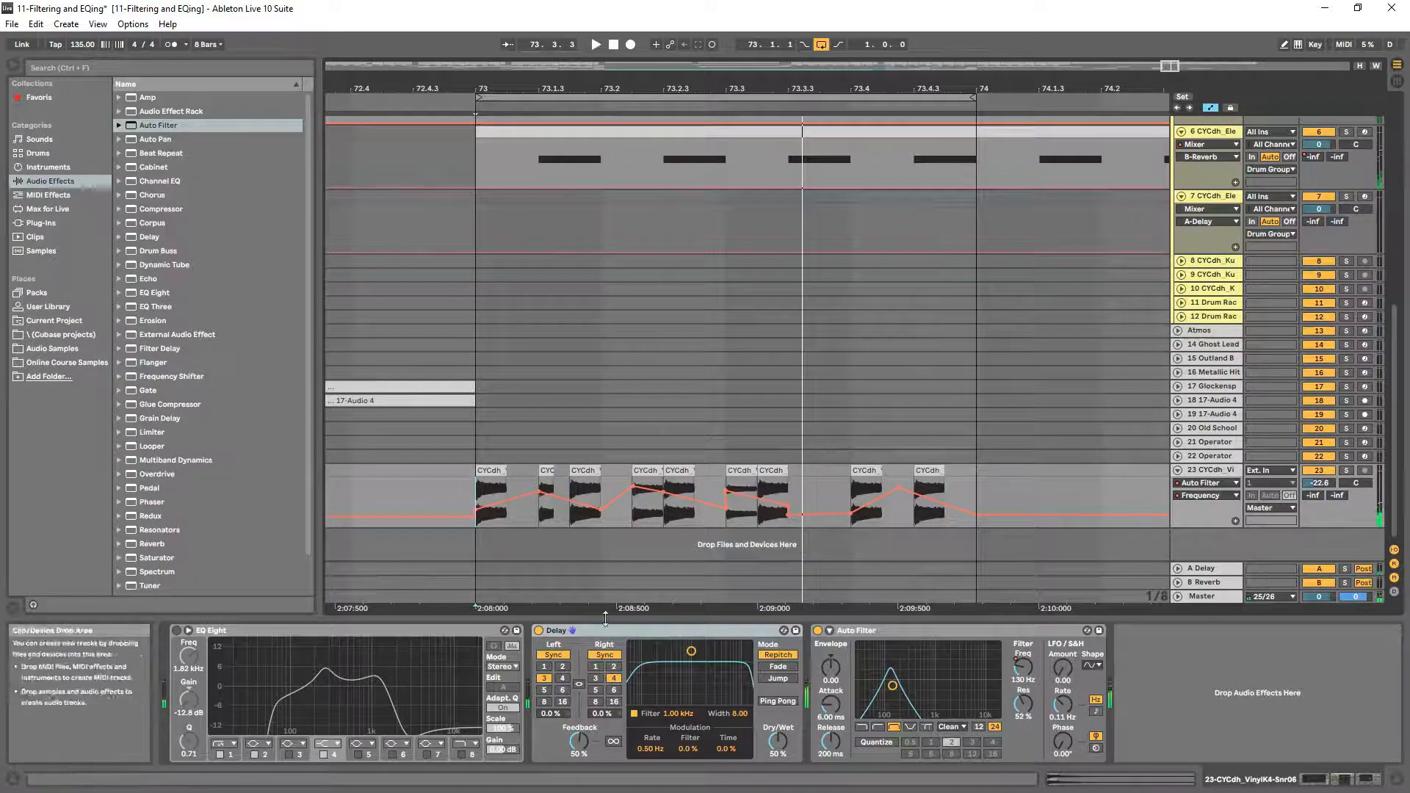
{"action": "key", "text": "space"}
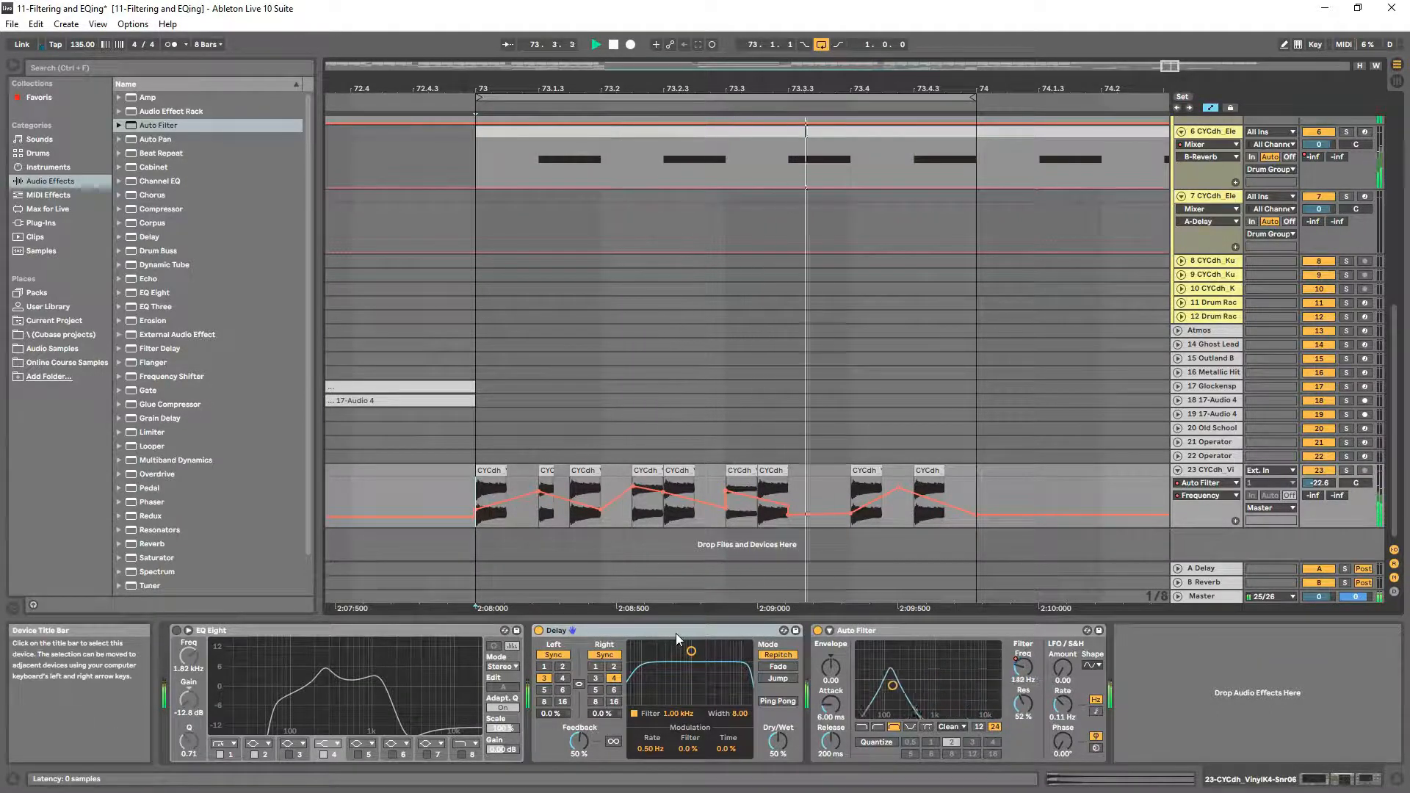
{"action": "key", "text": "space"}
- Reorder the snare track's devices to Auto Filter, Delay, EQ Eight, and switch EQ Eight on
{"action": "left_click_drag", "start_coordinate": [676, 633], "coordinate": [1170, 635]}
{"action": "key", "text": "space"}
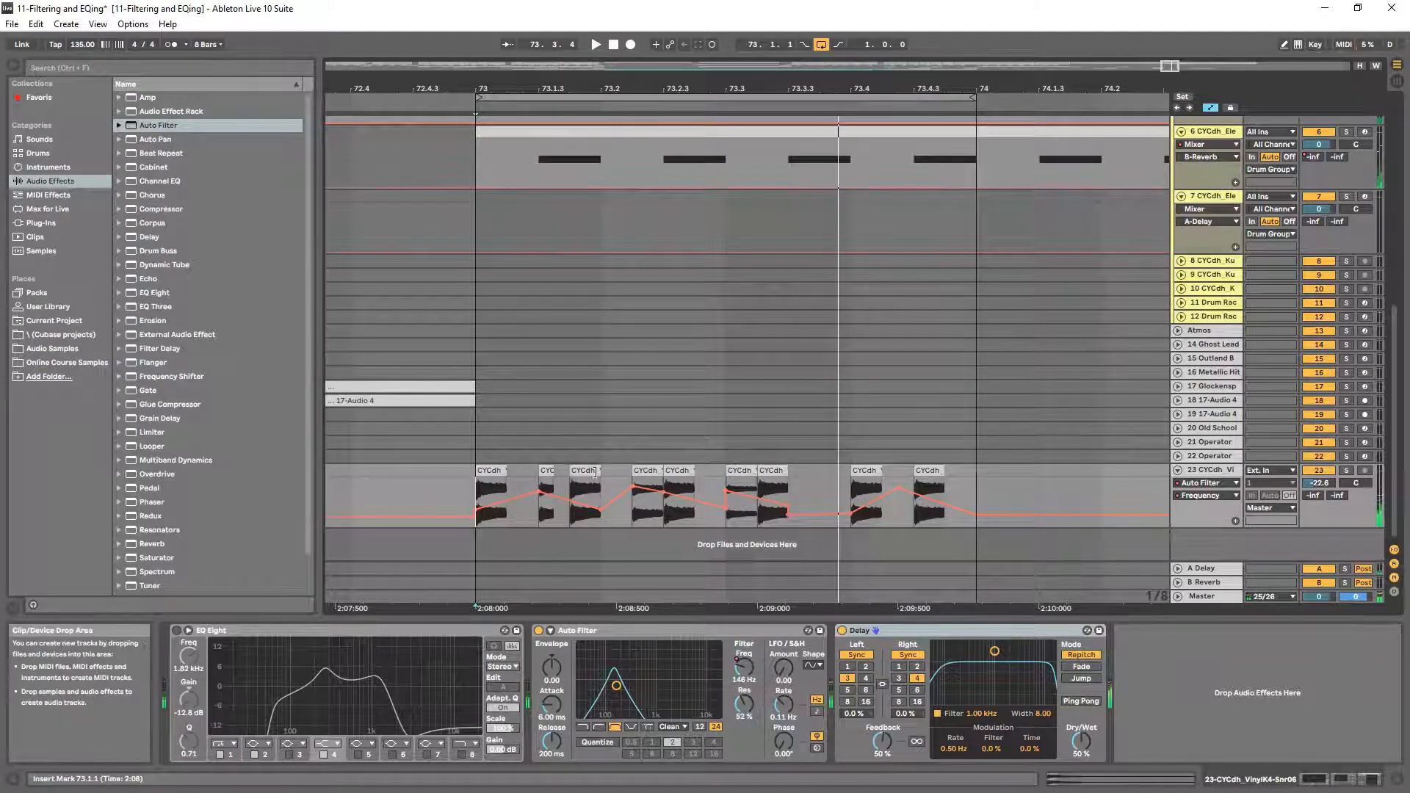
{"action": "left_click", "coordinate": [632, 631]}
{"action": "left_click", "coordinate": [886, 629]}
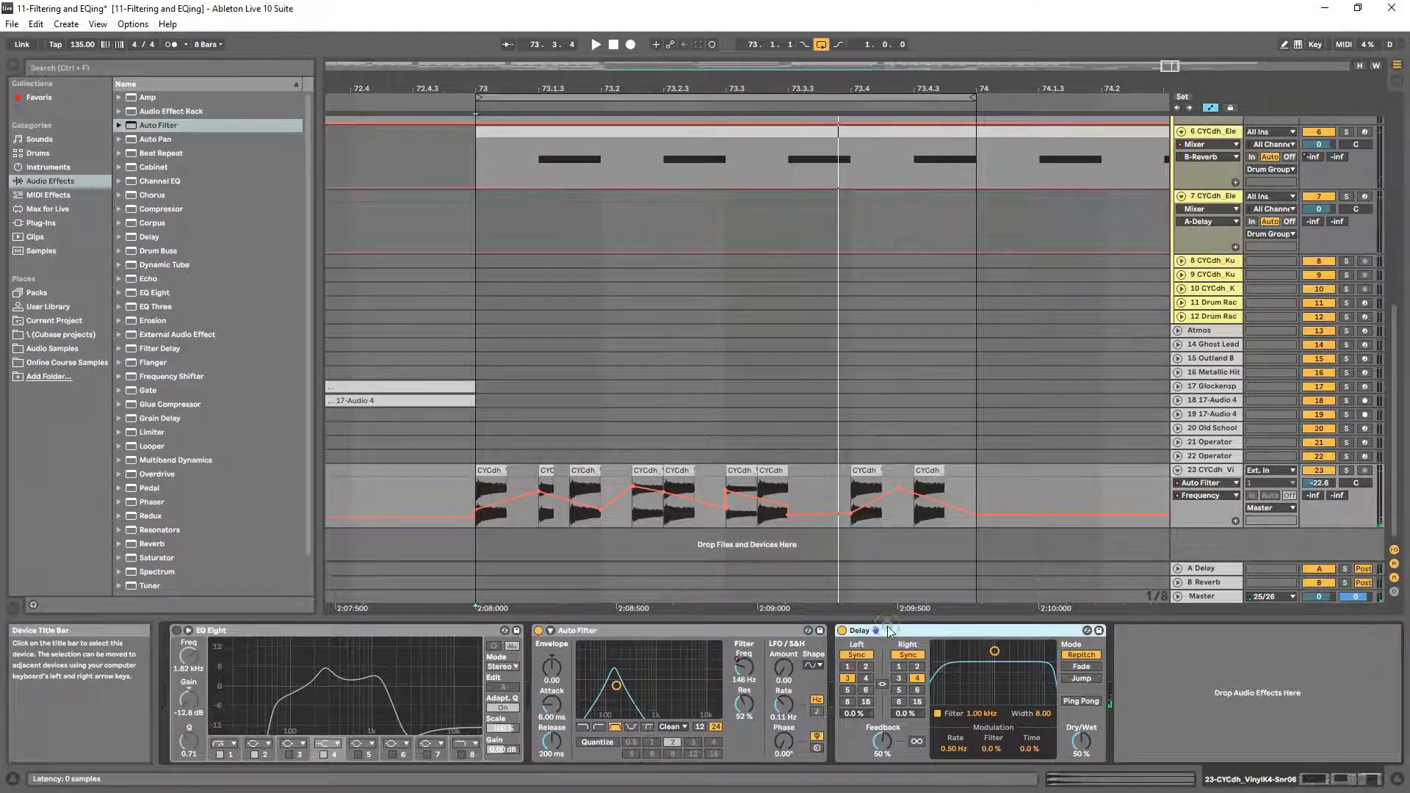
{"action": "left_click_drag", "start_coordinate": [265, 631], "coordinate": [1130, 642]}
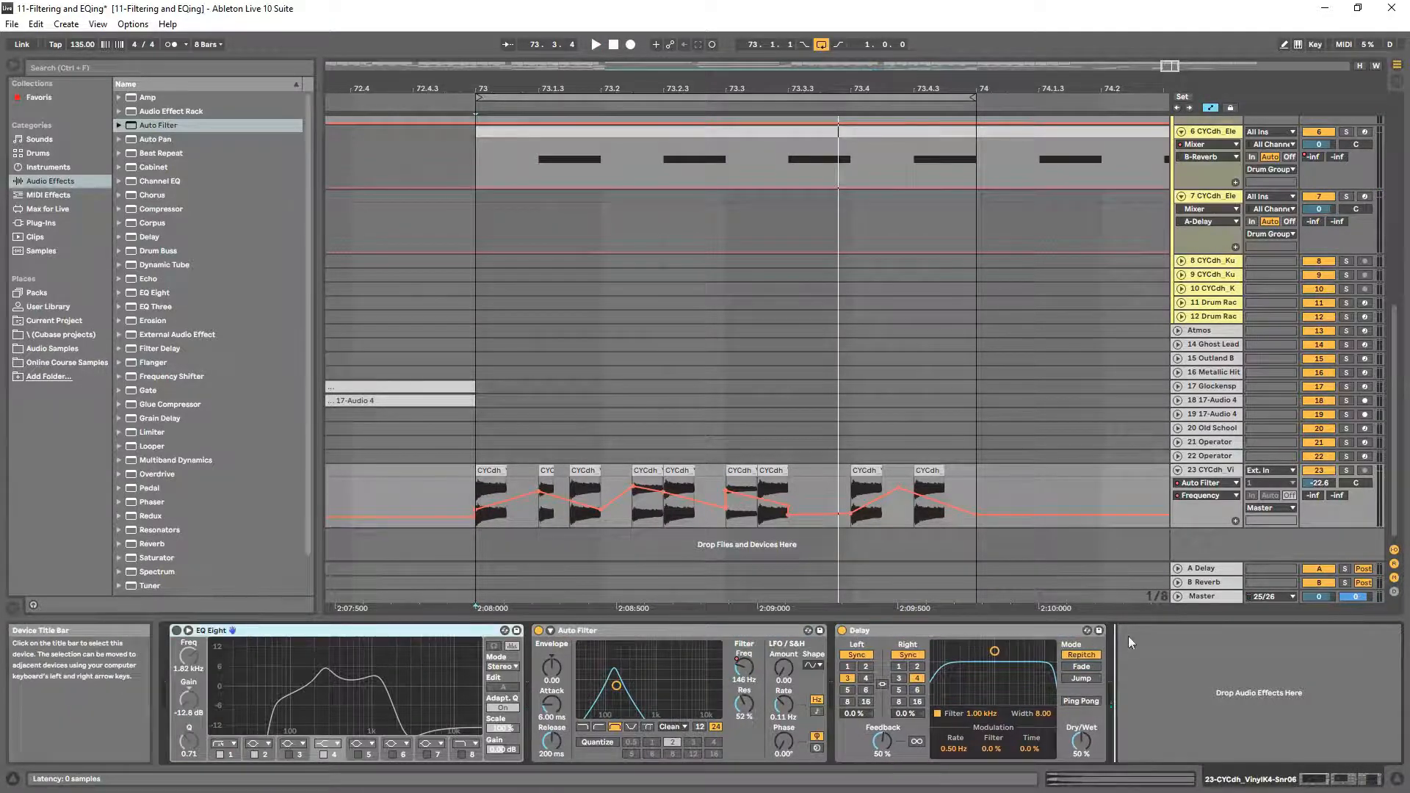
{"action": "left_click", "coordinate": [759, 631]}
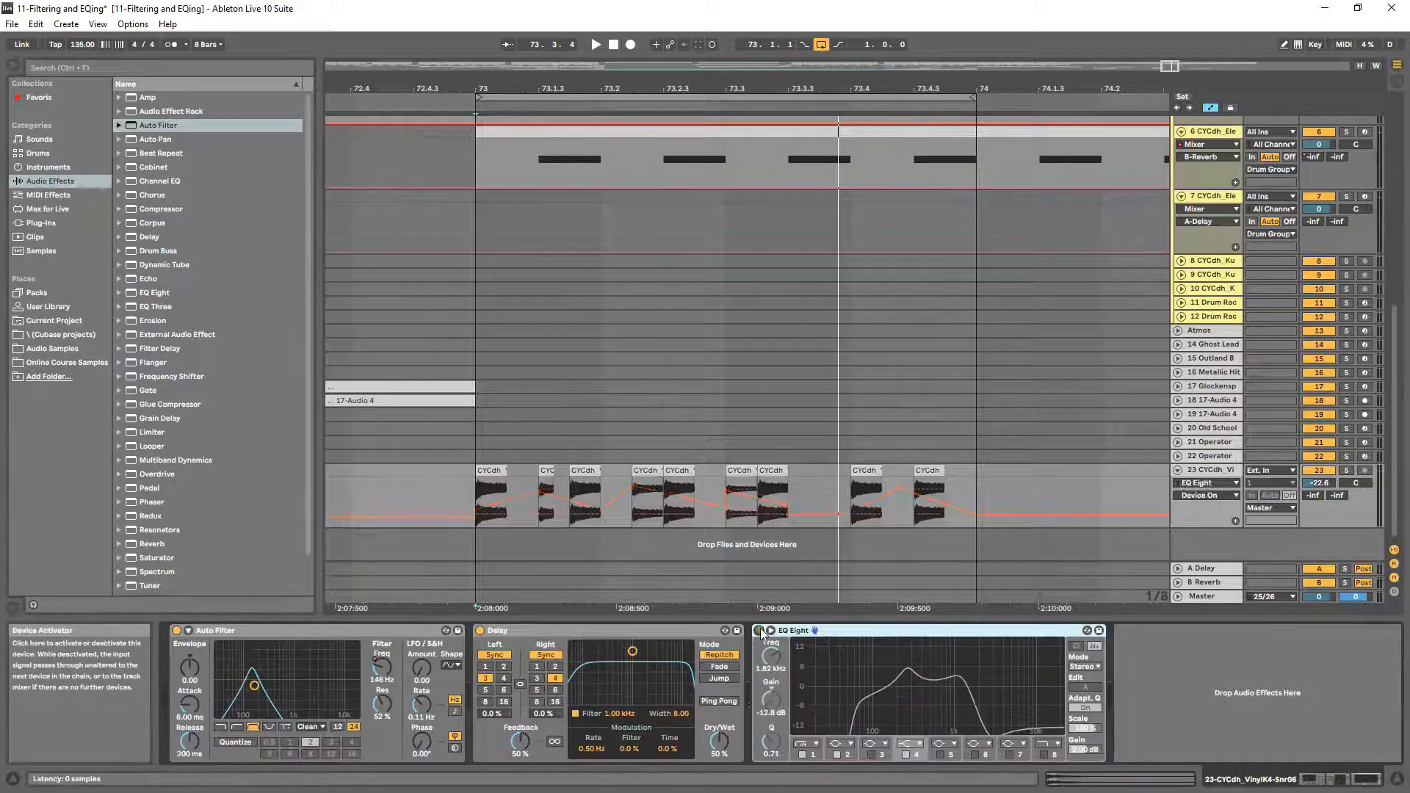
- Play the pattern and reshape EQ Eight: low cut at 383 Hz, peak near 1 kHz, band 4 at 2.30 kHz and -1.36 dB
{"action": "key", "text": "space"}
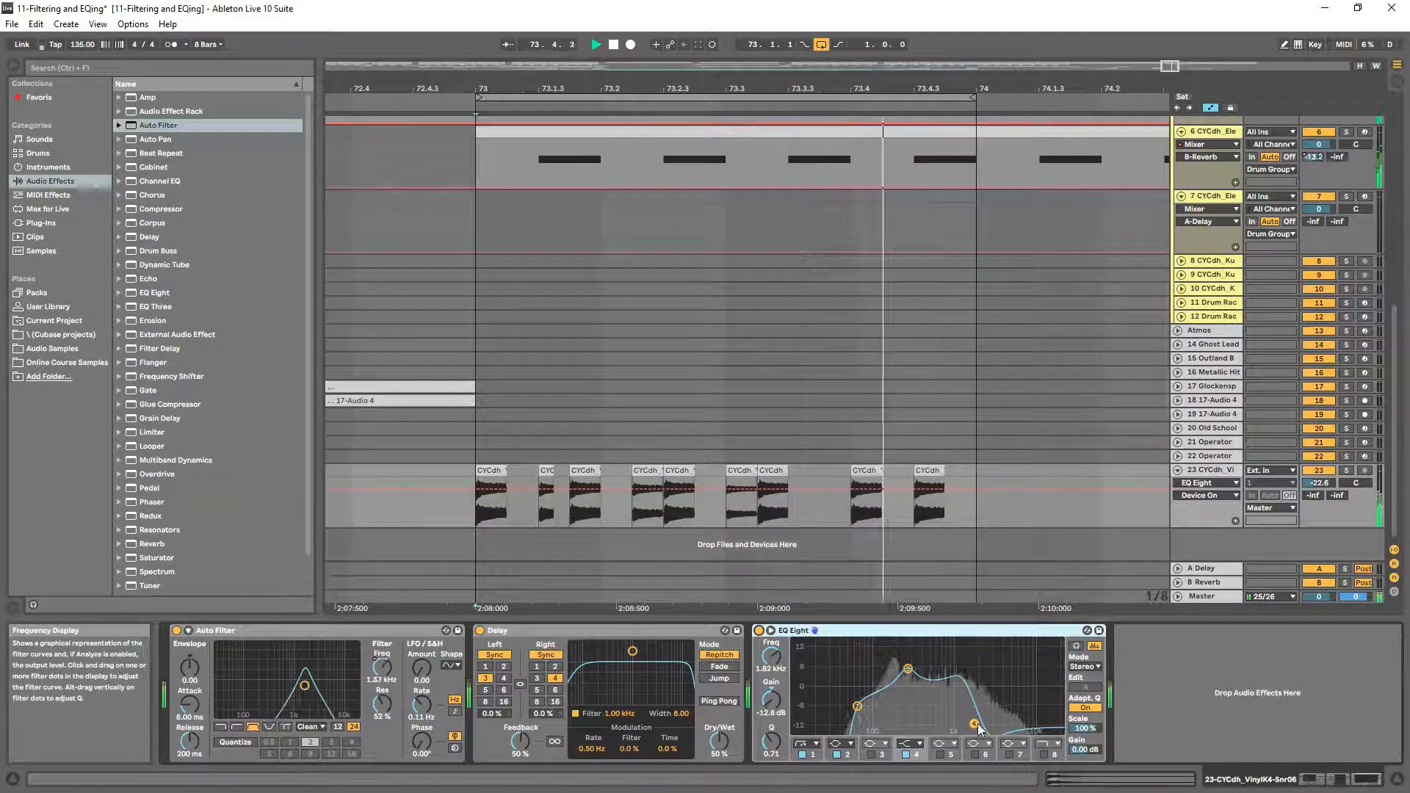
{"action": "left_click_drag", "start_coordinate": [975, 724], "coordinate": [982, 700]}
{"action": "left_click_drag", "start_coordinate": [911, 669], "coordinate": [953, 663]}
{"action": "left_click_drag", "start_coordinate": [857, 706], "coordinate": [922, 696]}
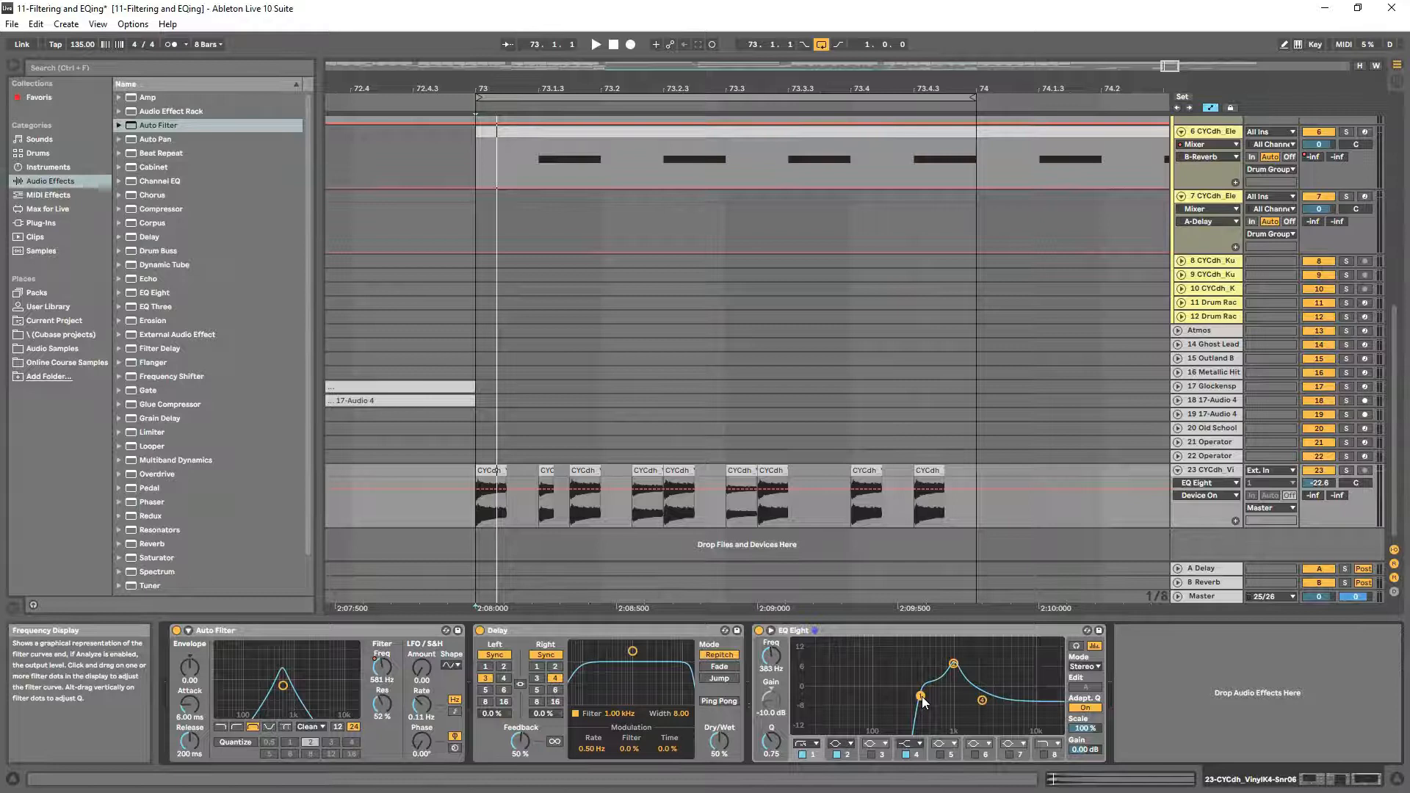
{"action": "left_click", "coordinate": [509, 634]}
{"action": "left_click", "coordinate": [885, 631]}
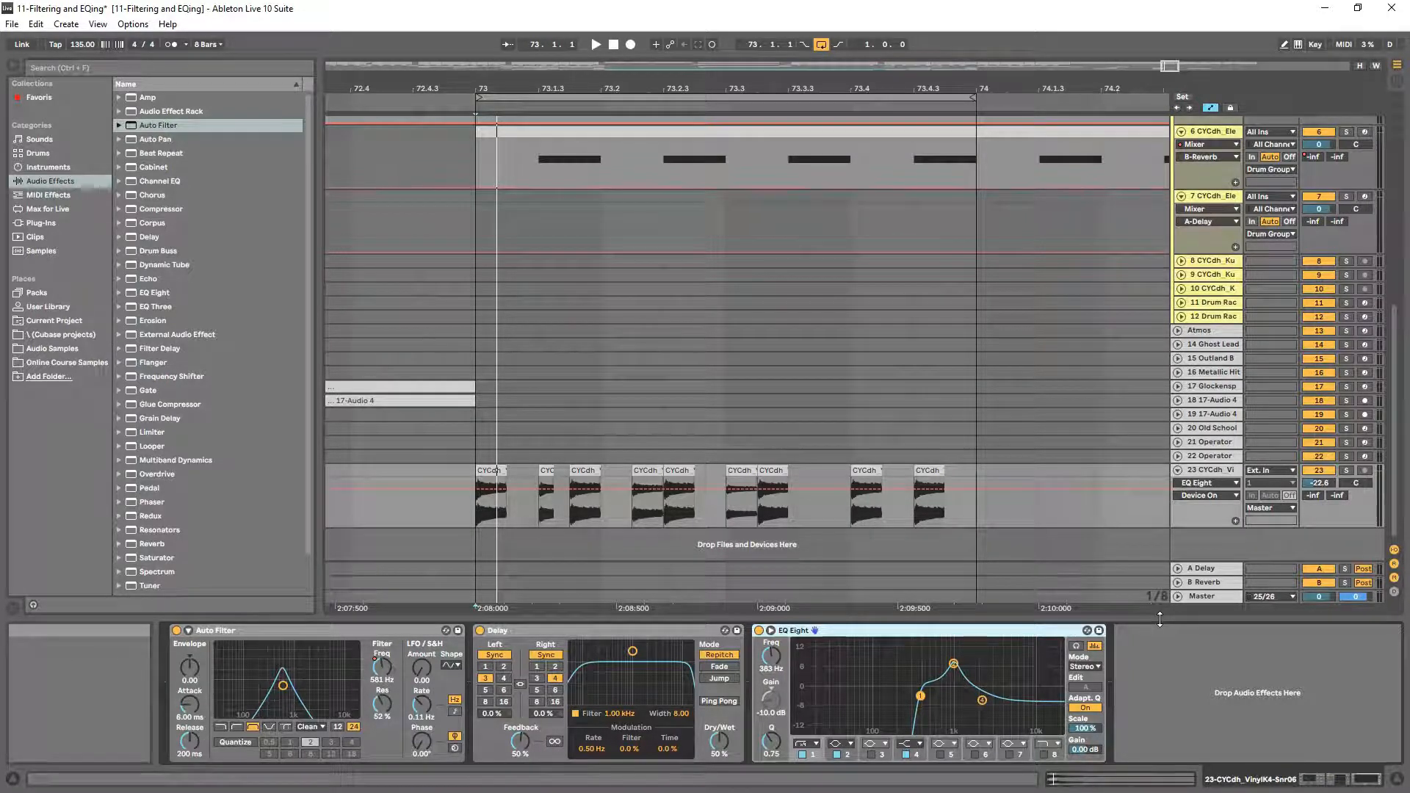
{"action": "left_click_drag", "start_coordinate": [982, 699], "coordinate": [983, 690]}
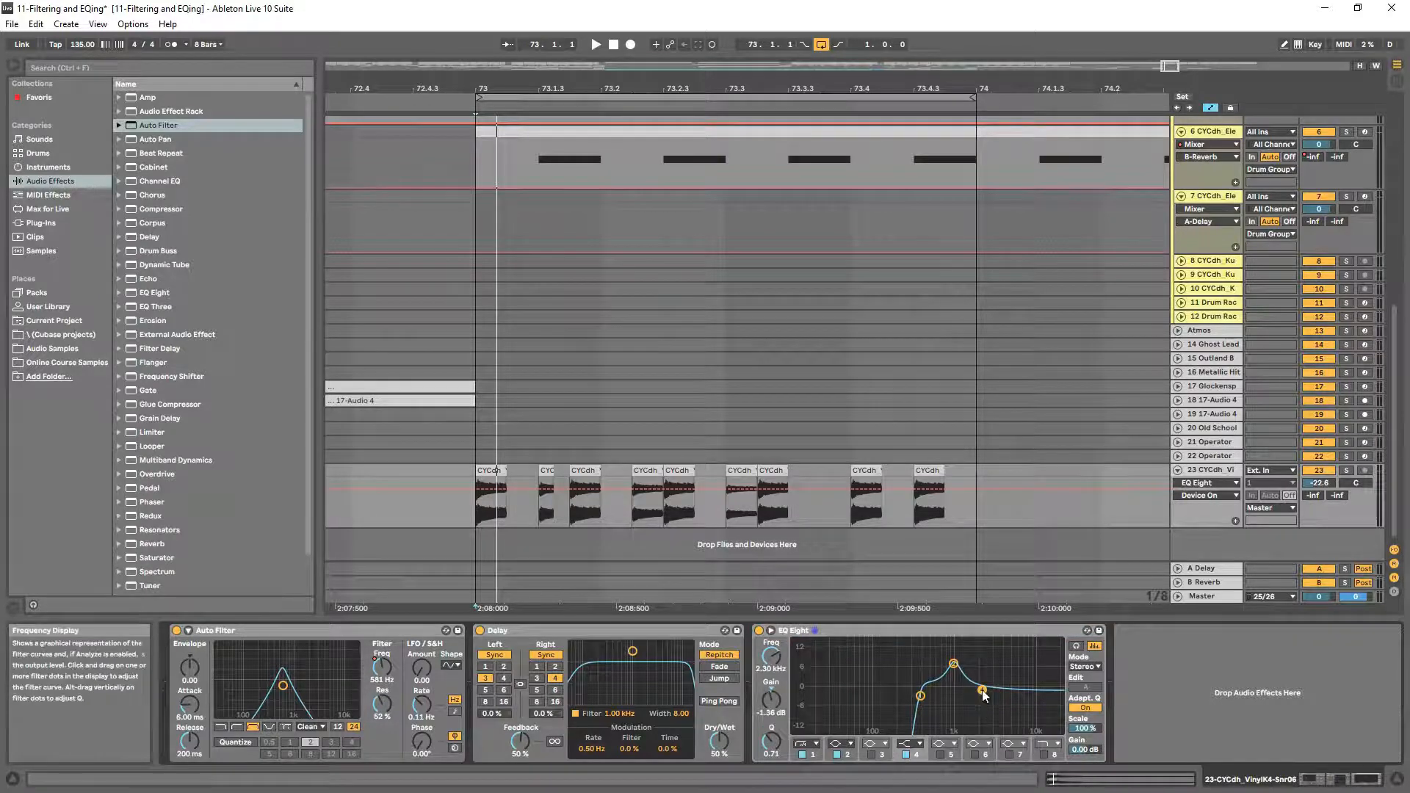
{"action": "left_click", "coordinate": [865, 629]}
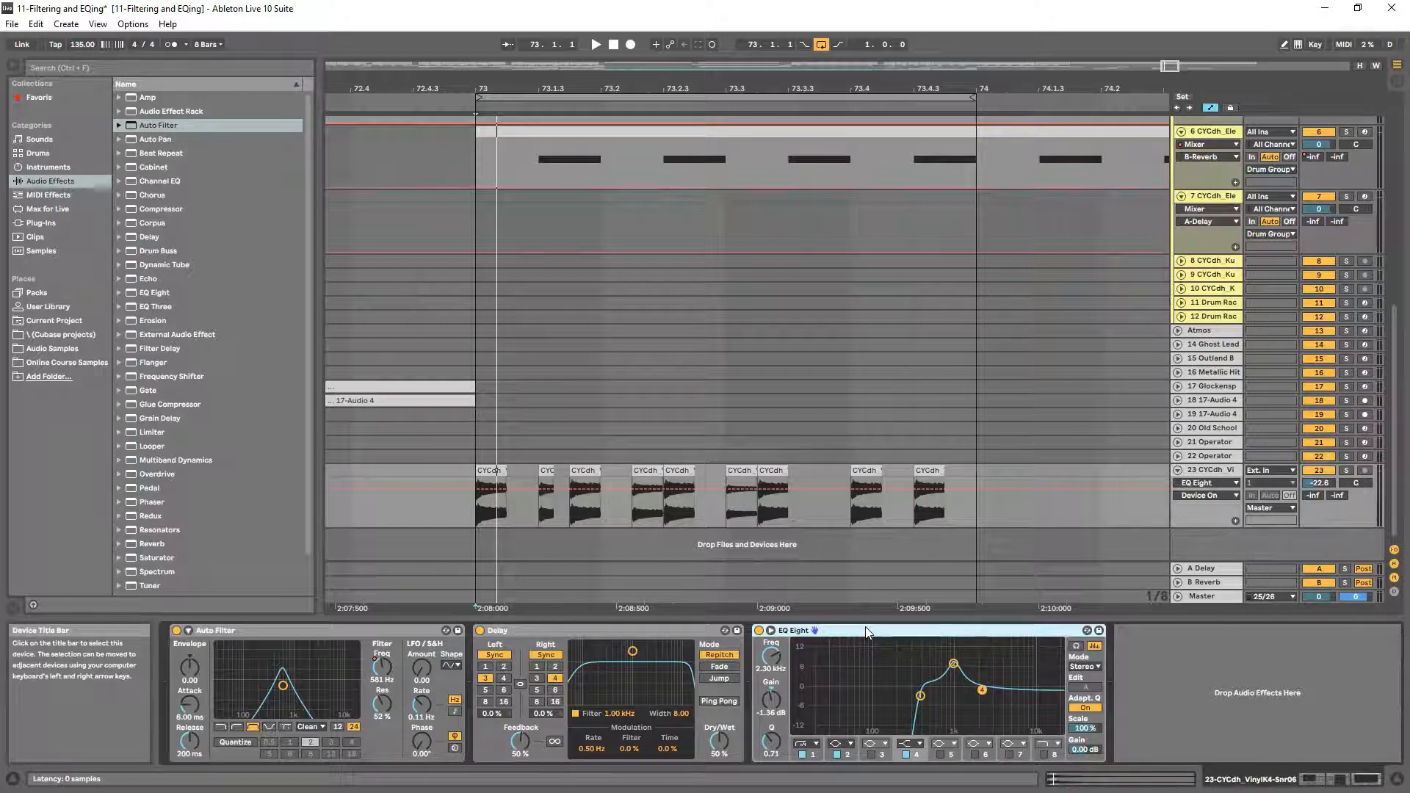
- Open the Kit 15 - Electro folder in Online Course Samples and select CYCdh_ElecK05-ClHat04.wav
{"action": "left_click", "coordinate": [53, 347]}
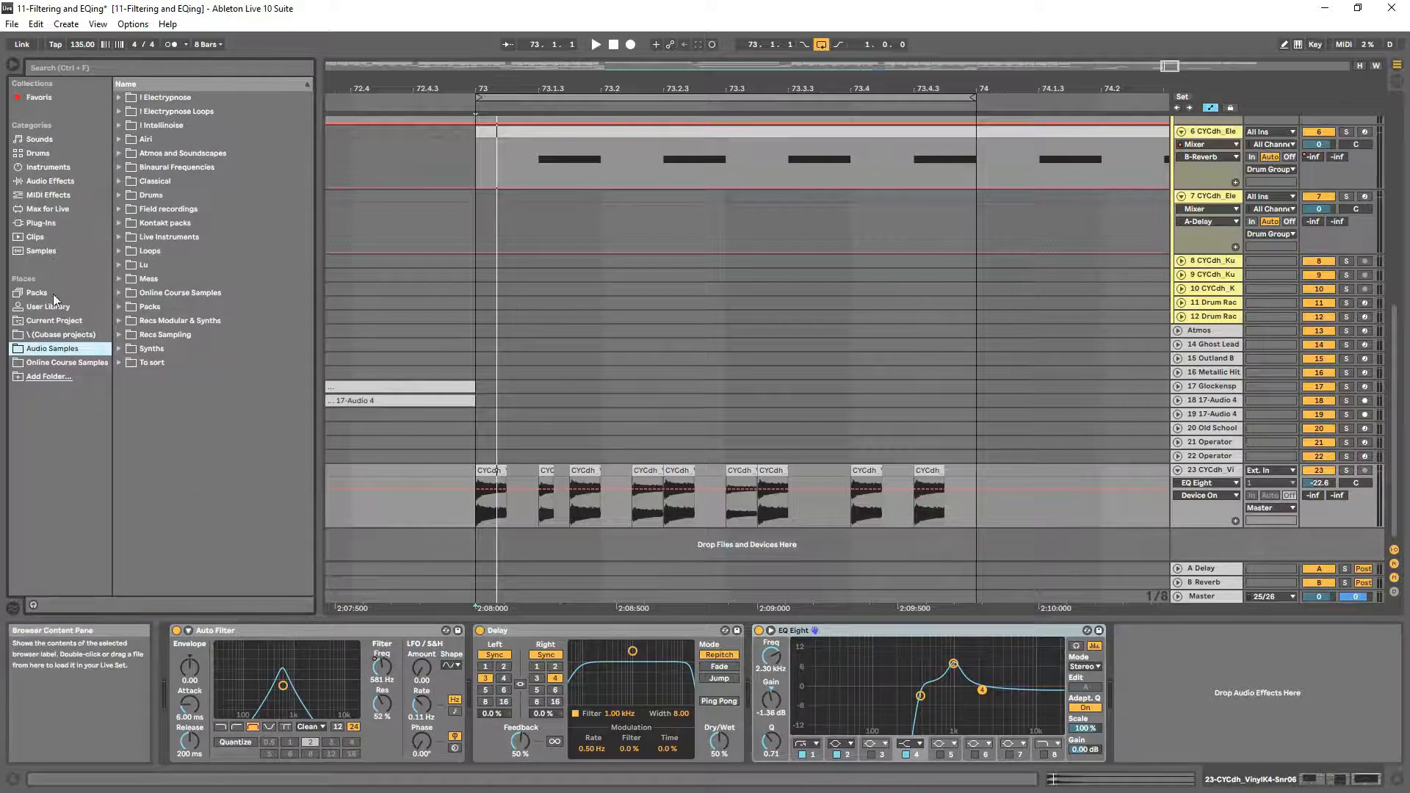
{"action": "left_click", "coordinate": [69, 362]}
{"action": "left_click", "coordinate": [118, 110]}
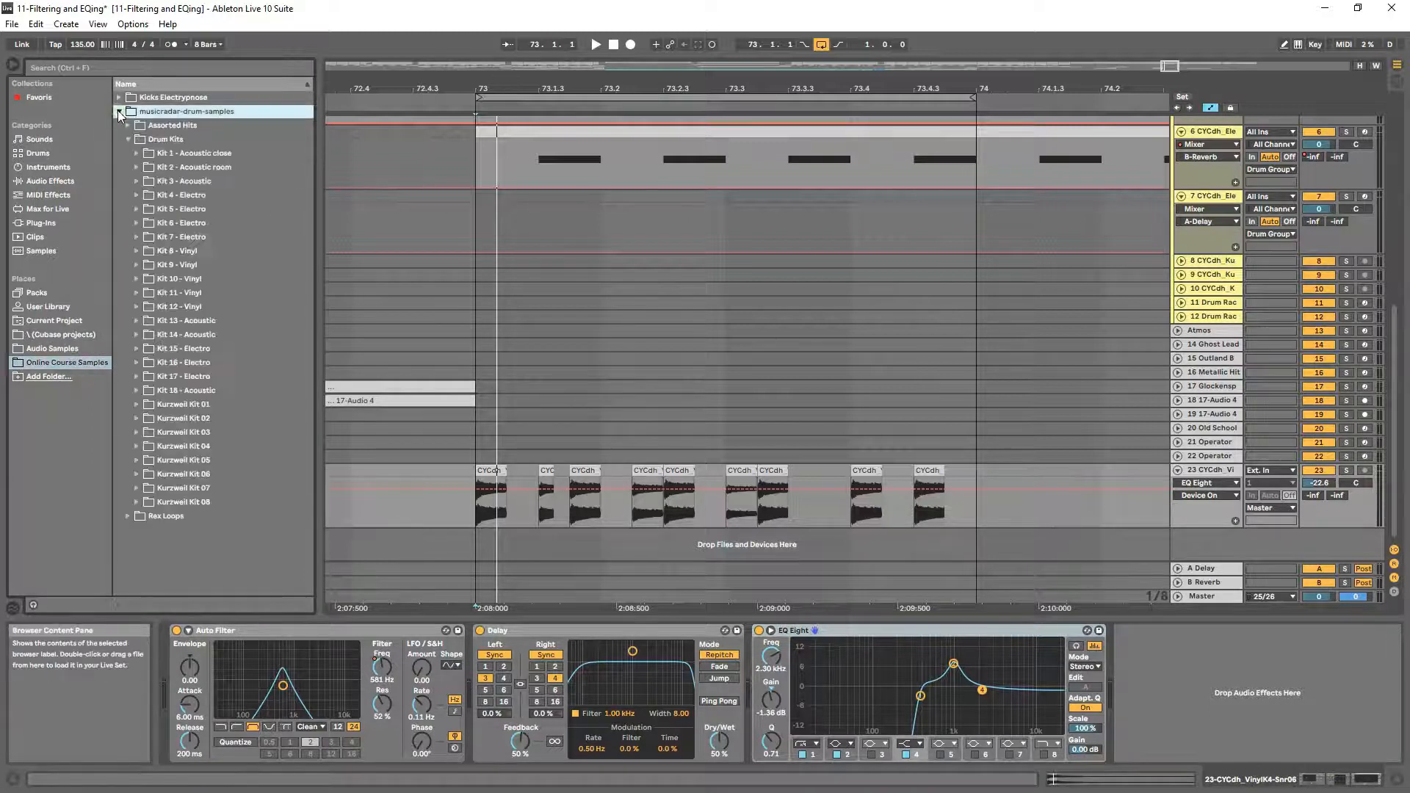
{"action": "left_click", "coordinate": [136, 349]}
{"action": "scroll", "coordinate": [183, 368], "scroll_direction": "down", "scroll_amount": 1}
{"action": "left_click", "coordinate": [235, 390]}
{"action": "left_click", "coordinate": [244, 419]}
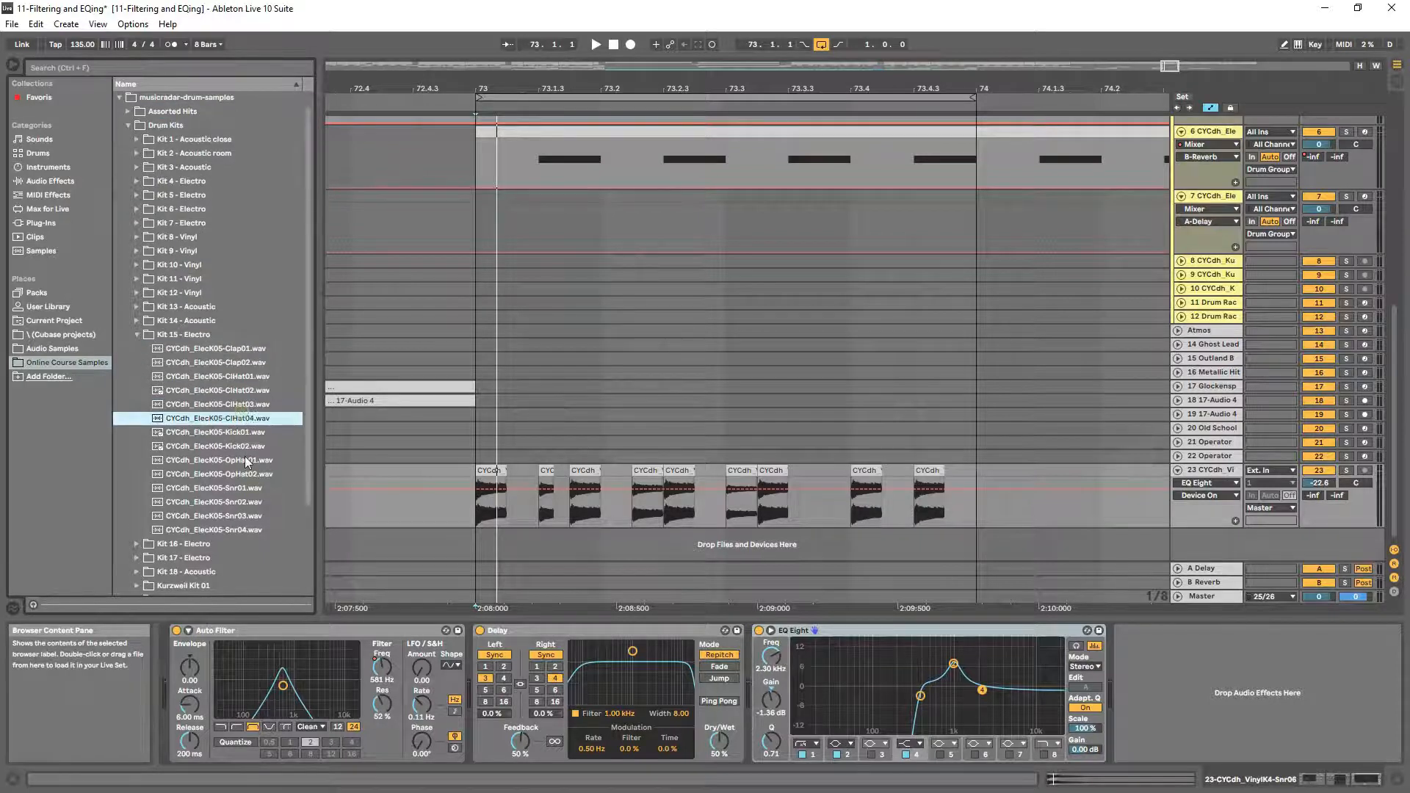
- Enable sample preview and audition the Kit 15 - Electro samples down to the snares
{"action": "left_click", "coordinate": [33, 605]}
{"action": "key", "text": "Down"}
{"action": "key", "text": "Down"}
{"action": "key", "text": "Down"}
{"action": "key", "text": "Down"}
{"action": "key", "text": "Down"}
{"action": "key", "text": "Down"}
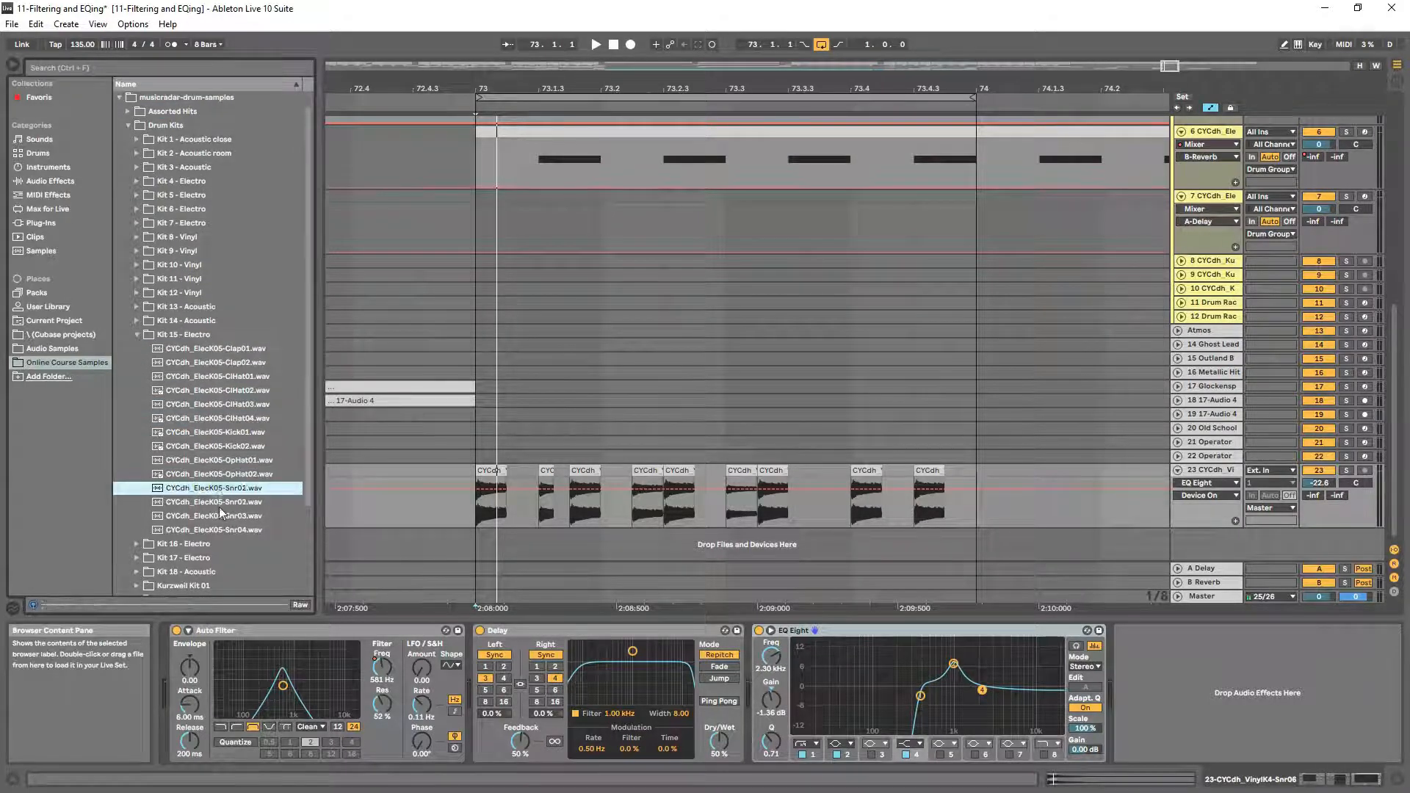
- Place CYCdh_ElecK05-Snr02 on a new audio track as one-beat clips at 73.2.1 and 73.4.1
{"action": "left_click_drag", "start_coordinate": [198, 507], "coordinate": [585, 542]}
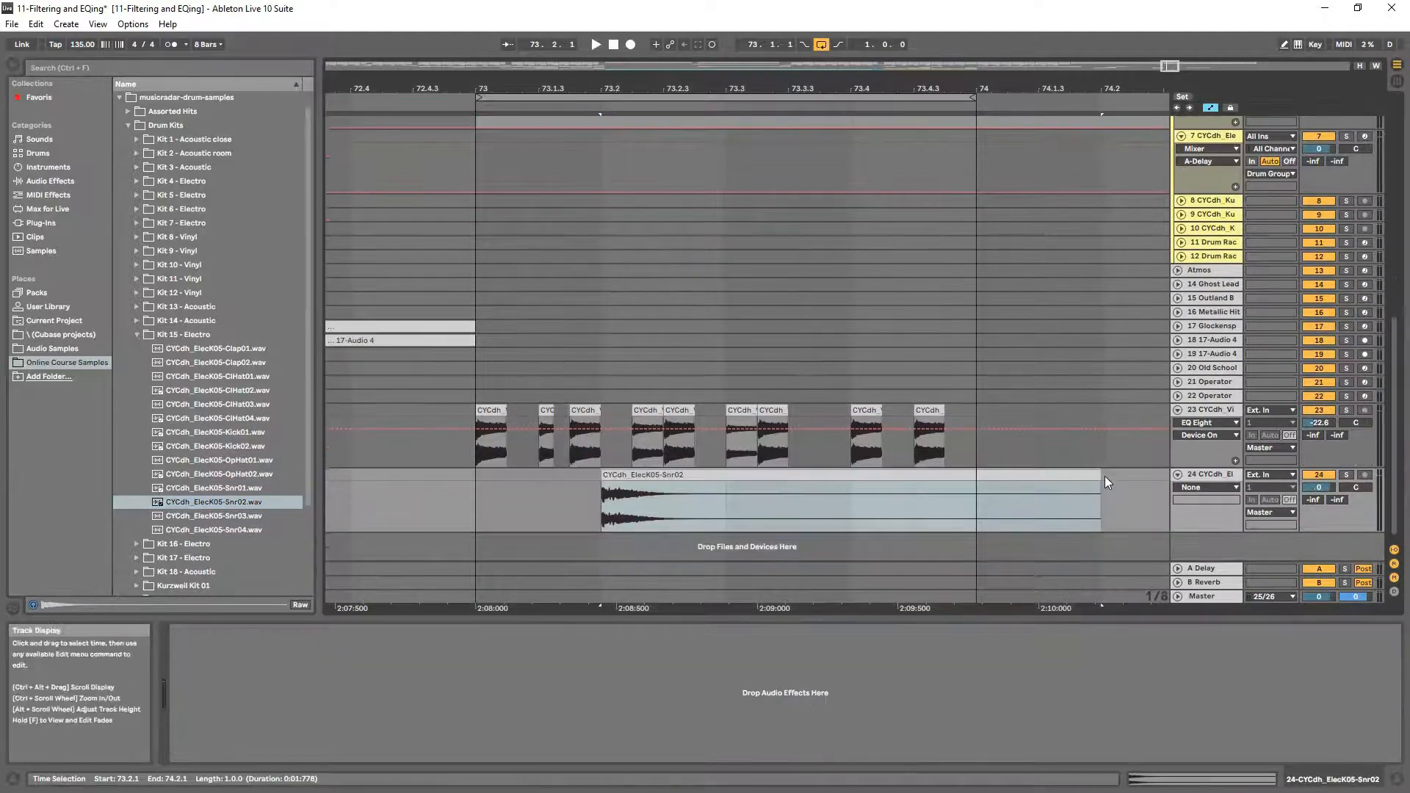
{"action": "left_click_drag", "start_coordinate": [1102, 476], "coordinate": [944, 485]}
{"action": "scroll", "coordinate": [793, 448], "scroll_direction": "up", "scroll_amount": 2}
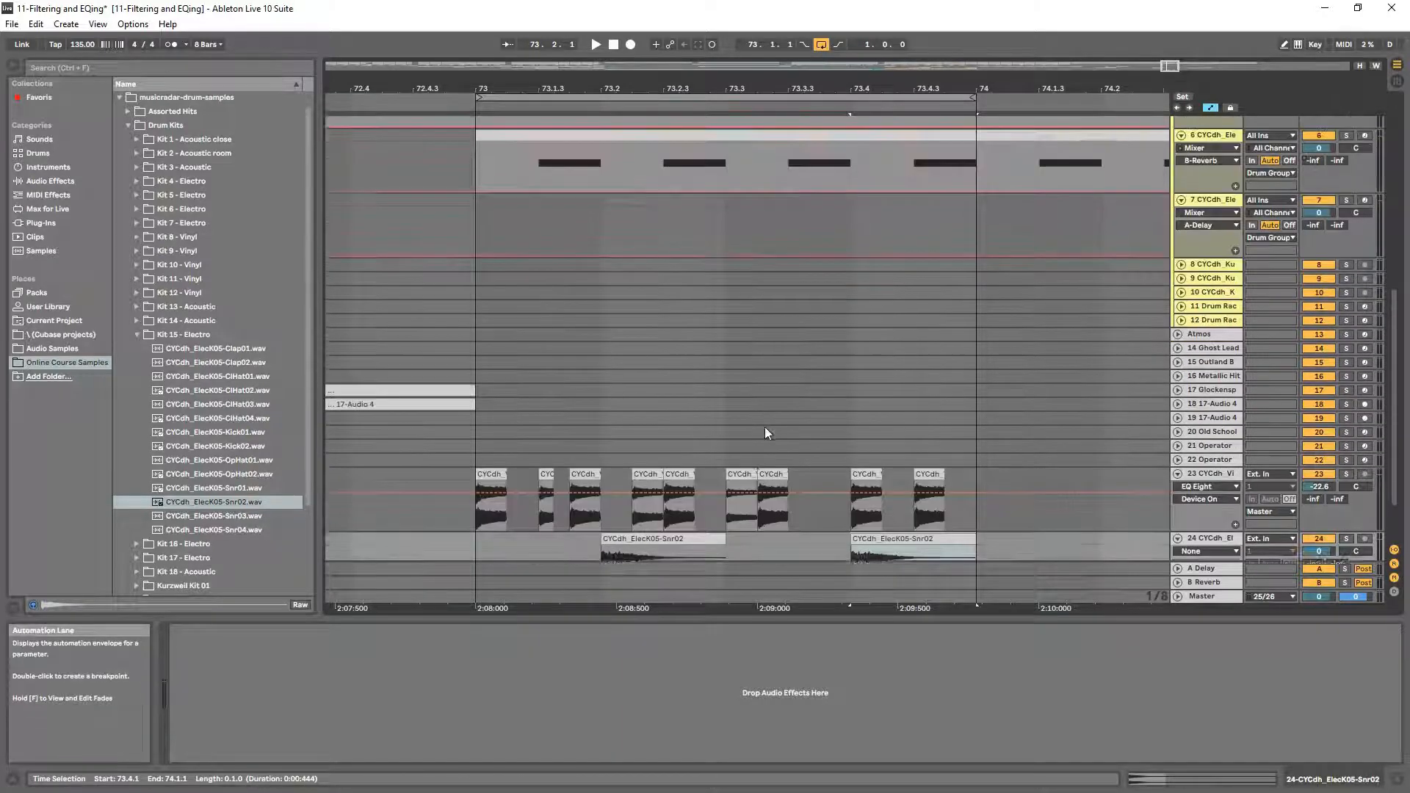
{"action": "scroll", "coordinate": [765, 426], "scroll_direction": "down", "scroll_amount": 2}
- Play the bar from 73.1.1 and lower the new snare track's volume to about -9.8 dB
{"action": "left_click", "coordinate": [481, 507]}
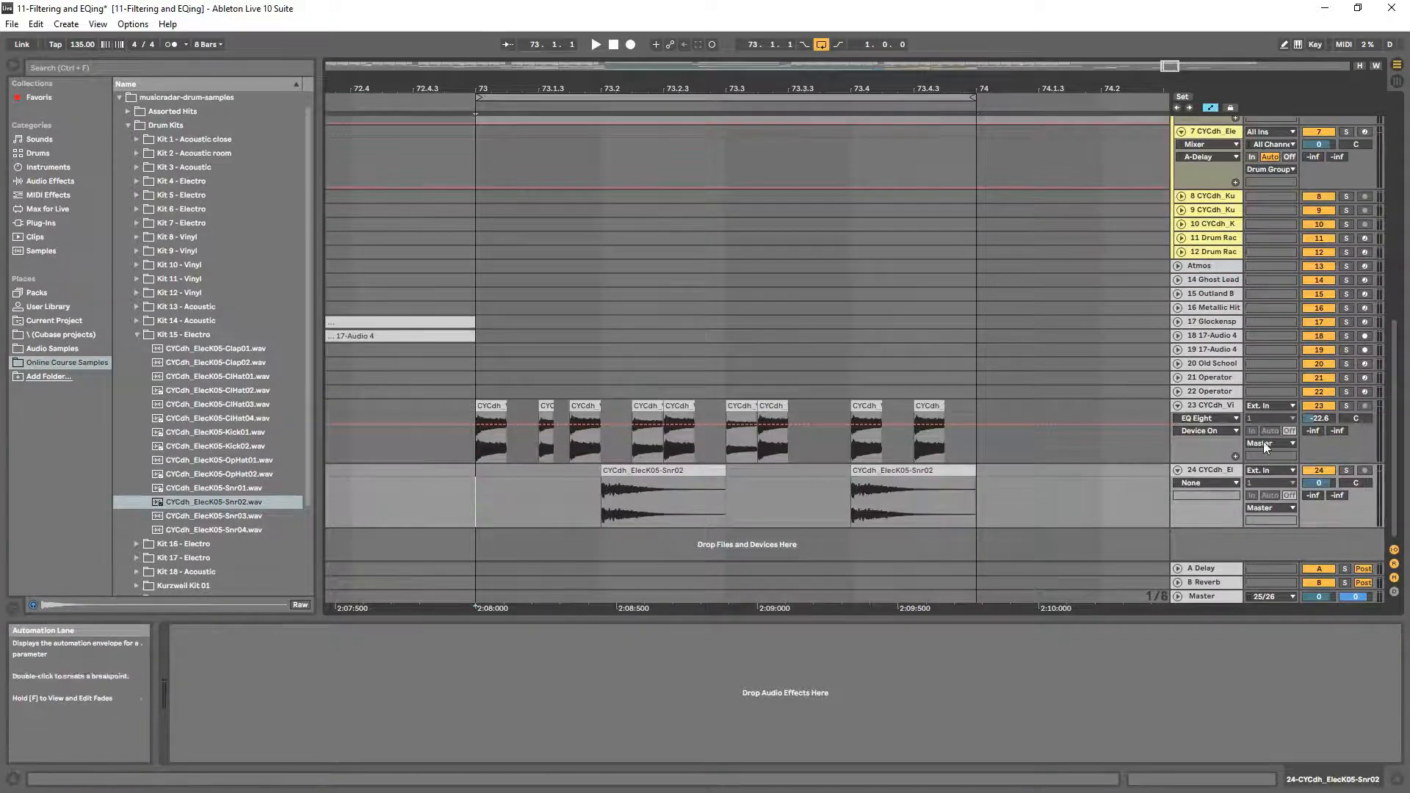
{"action": "key", "text": "space"}
{"action": "key", "text": "space"}
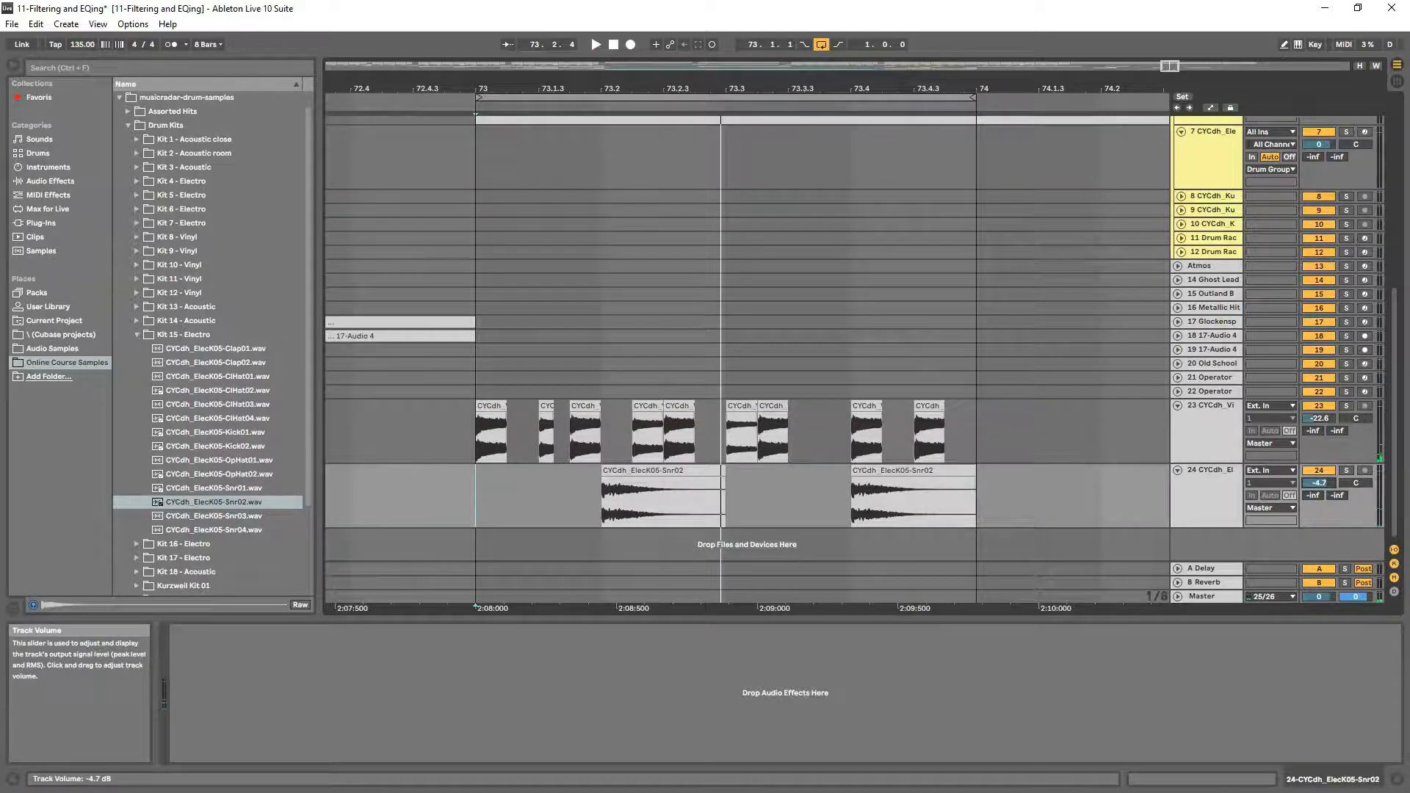
{"action": "left_click_drag", "start_coordinate": [1322, 482], "coordinate": [1321, 497]}
{"action": "left_click_drag", "start_coordinate": [1322, 480], "coordinate": [1320, 497]}
{"action": "key", "text": "space"}
{"action": "key", "text": "space"}
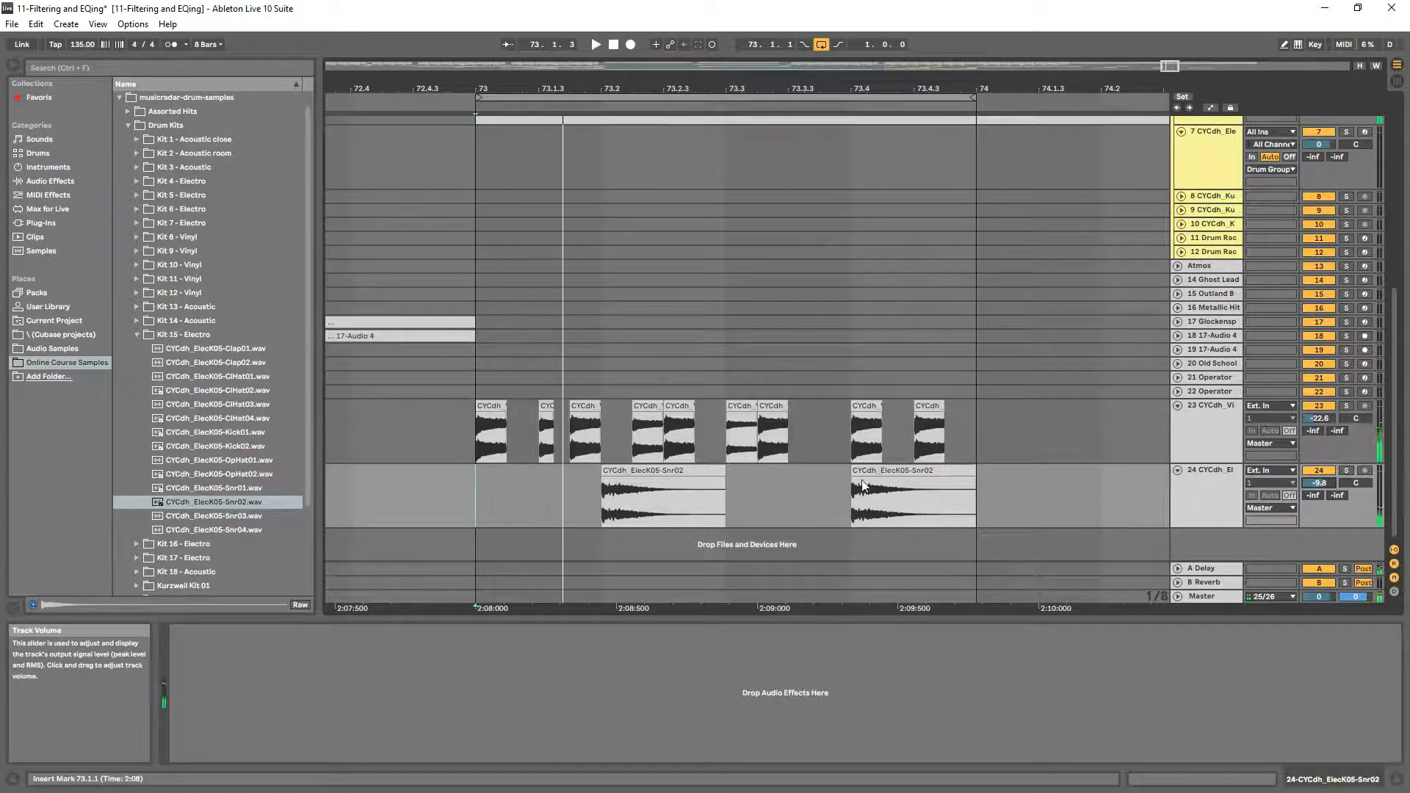
- Add an EQ Eight from the audio effects to the new snare track
{"action": "left_click", "coordinate": [725, 488]}
{"action": "left_click", "coordinate": [806, 484]}
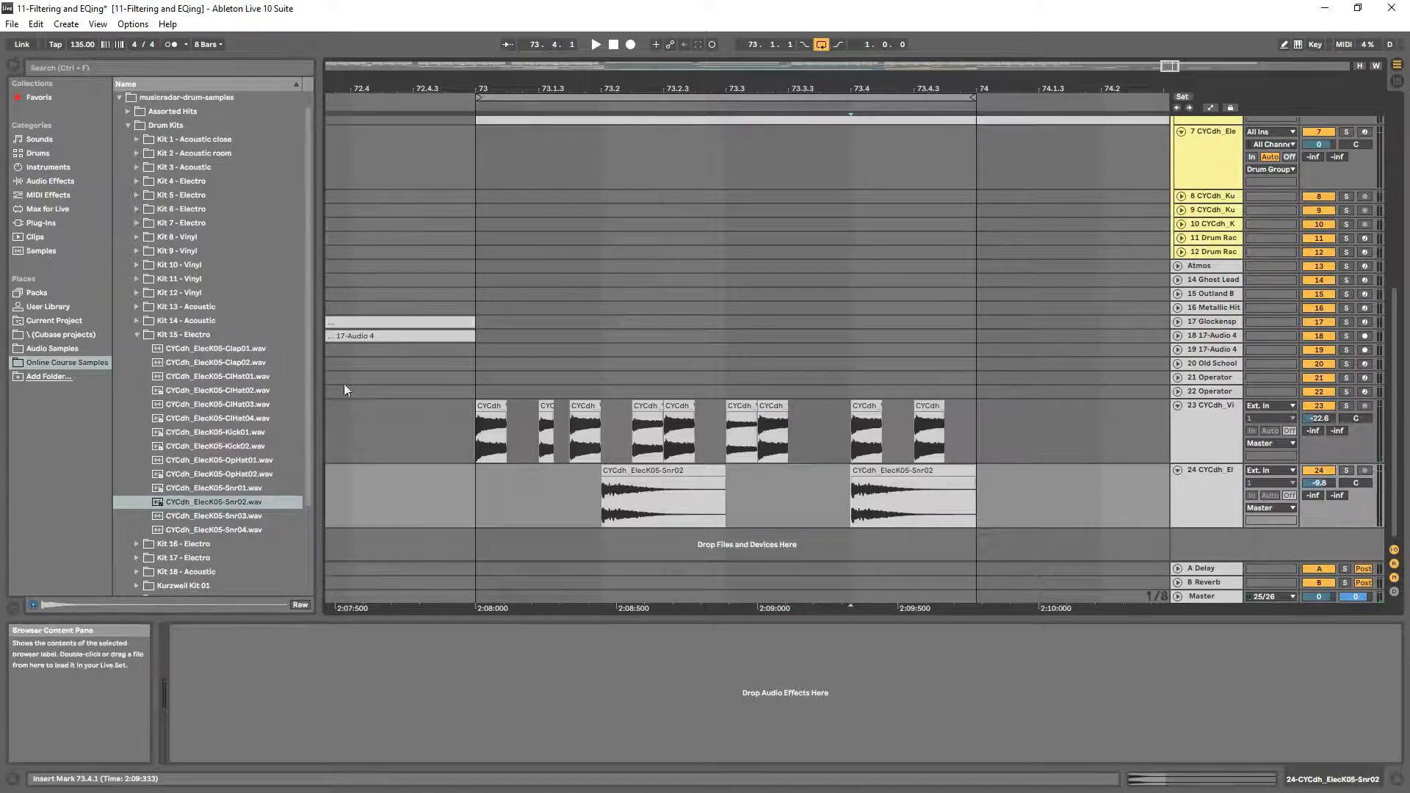
{"action": "left_click", "coordinate": [77, 181]}
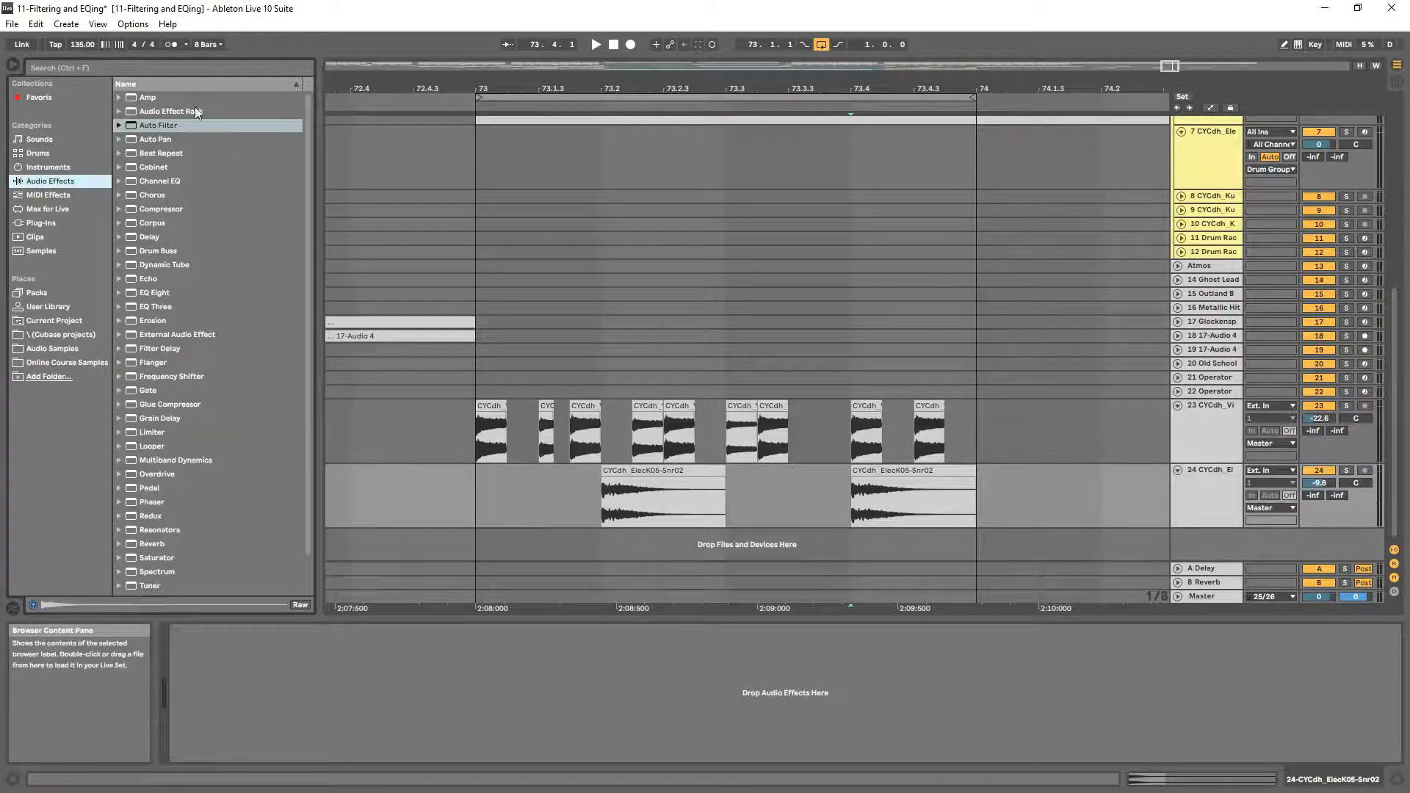
{"action": "scroll", "coordinate": [163, 424], "scroll_direction": "down", "scroll_amount": 1}
{"action": "left_click_drag", "start_coordinate": [147, 267], "coordinate": [293, 640]}
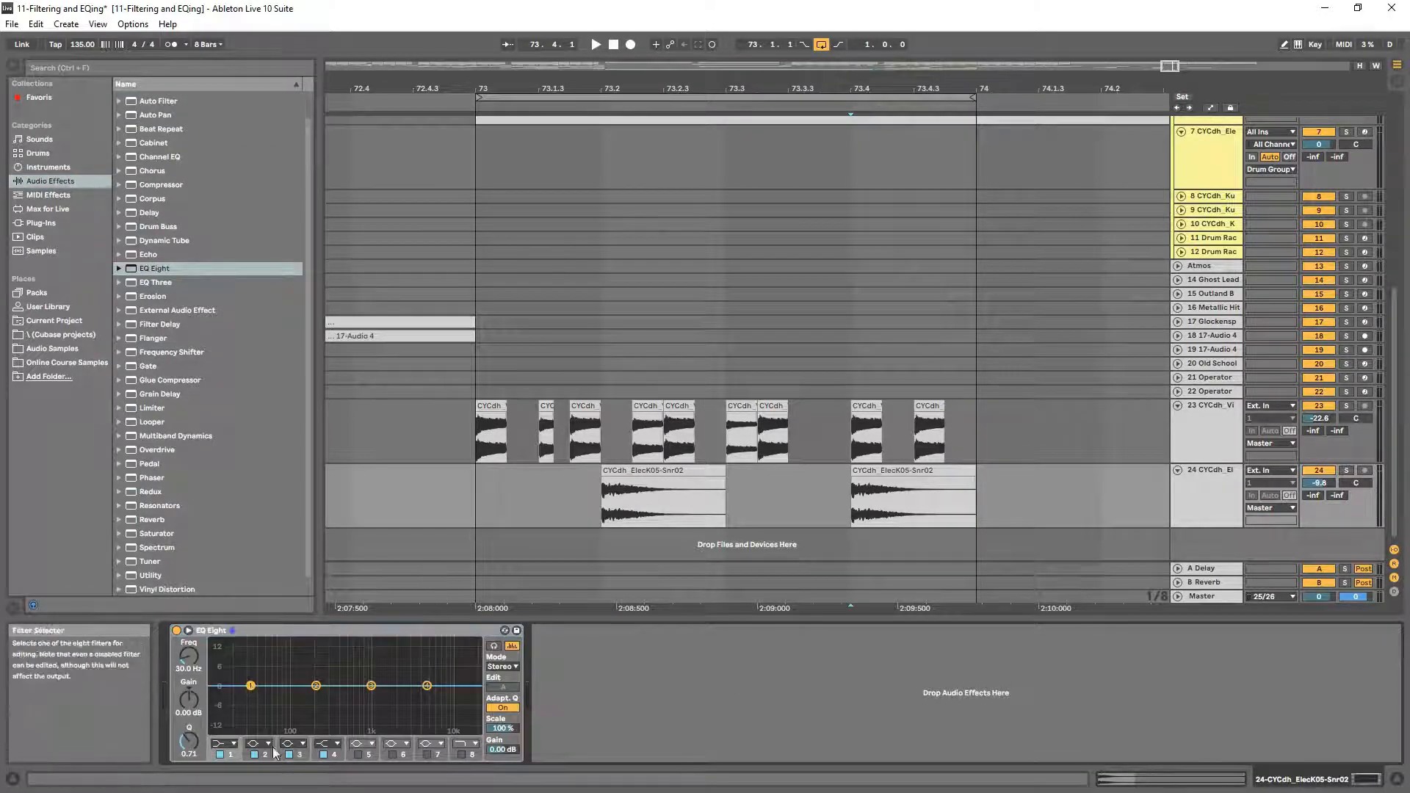
- Make EQ Eight's filter 1 a low cut, boost filter 3 around 1 kHz, and audition the snare
{"action": "left_click", "coordinate": [235, 743]}
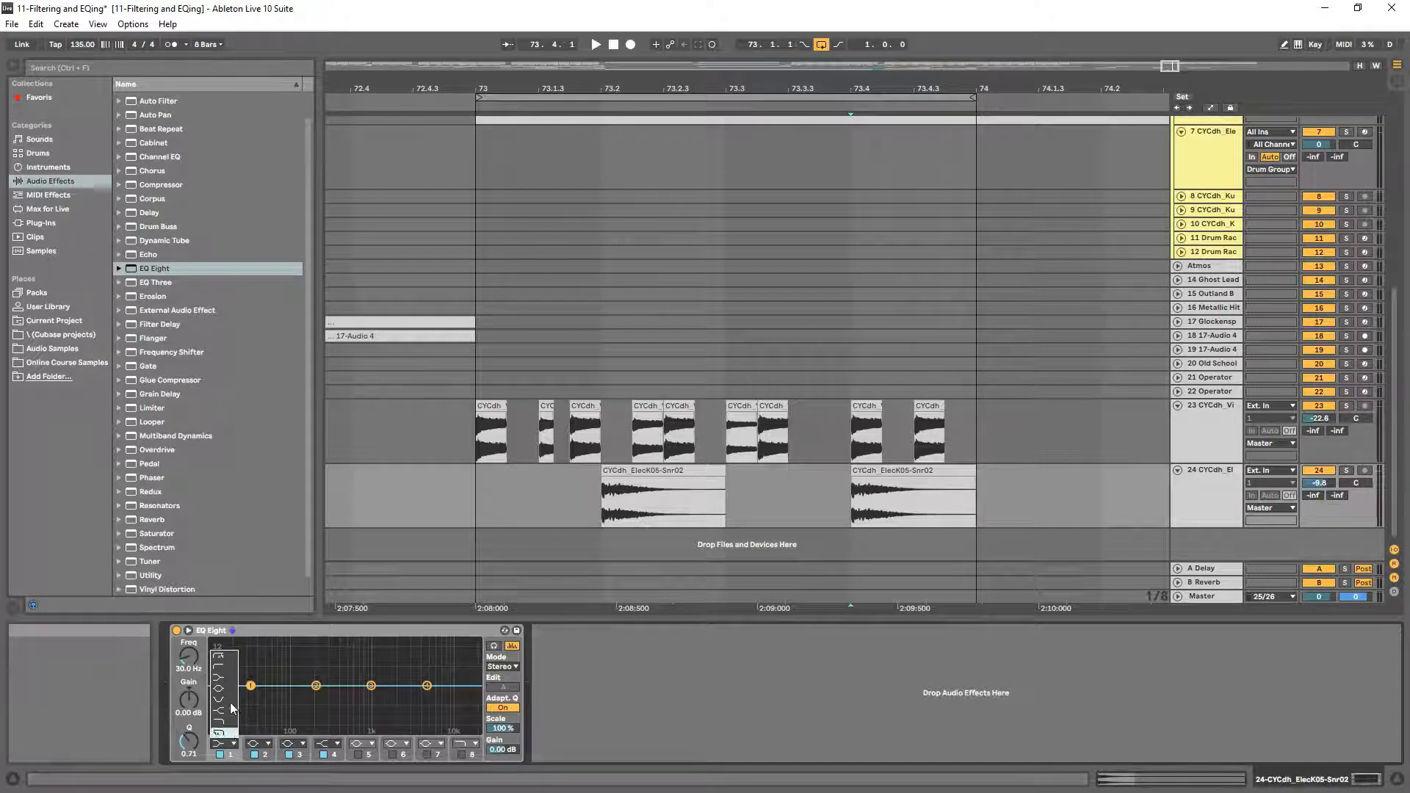
{"action": "left_click", "coordinate": [226, 658]}
{"action": "left_click_drag", "start_coordinate": [251, 696], "coordinate": [375, 656]}
{"action": "key", "text": "space"}
{"action": "key", "text": "space"}
- Make filter 4 a high cut around 2 kHz, lower the low cut's frequency slightly, and adjust filter 3's boost to about 9 dB near 1.1 kHz
{"action": "left_click", "coordinate": [328, 743]}
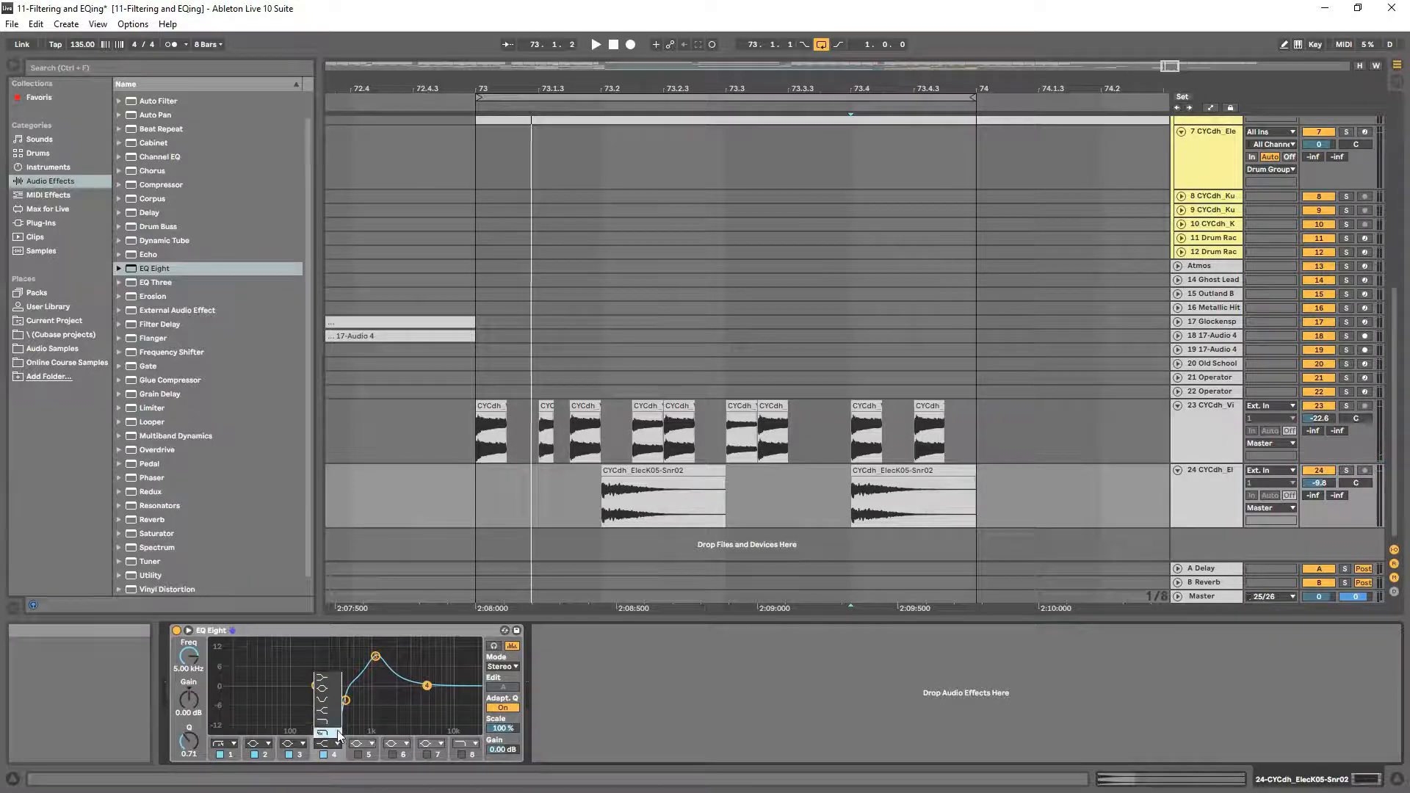
{"action": "left_click", "coordinate": [336, 728]}
{"action": "left_click_drag", "start_coordinate": [428, 690], "coordinate": [396, 703]}
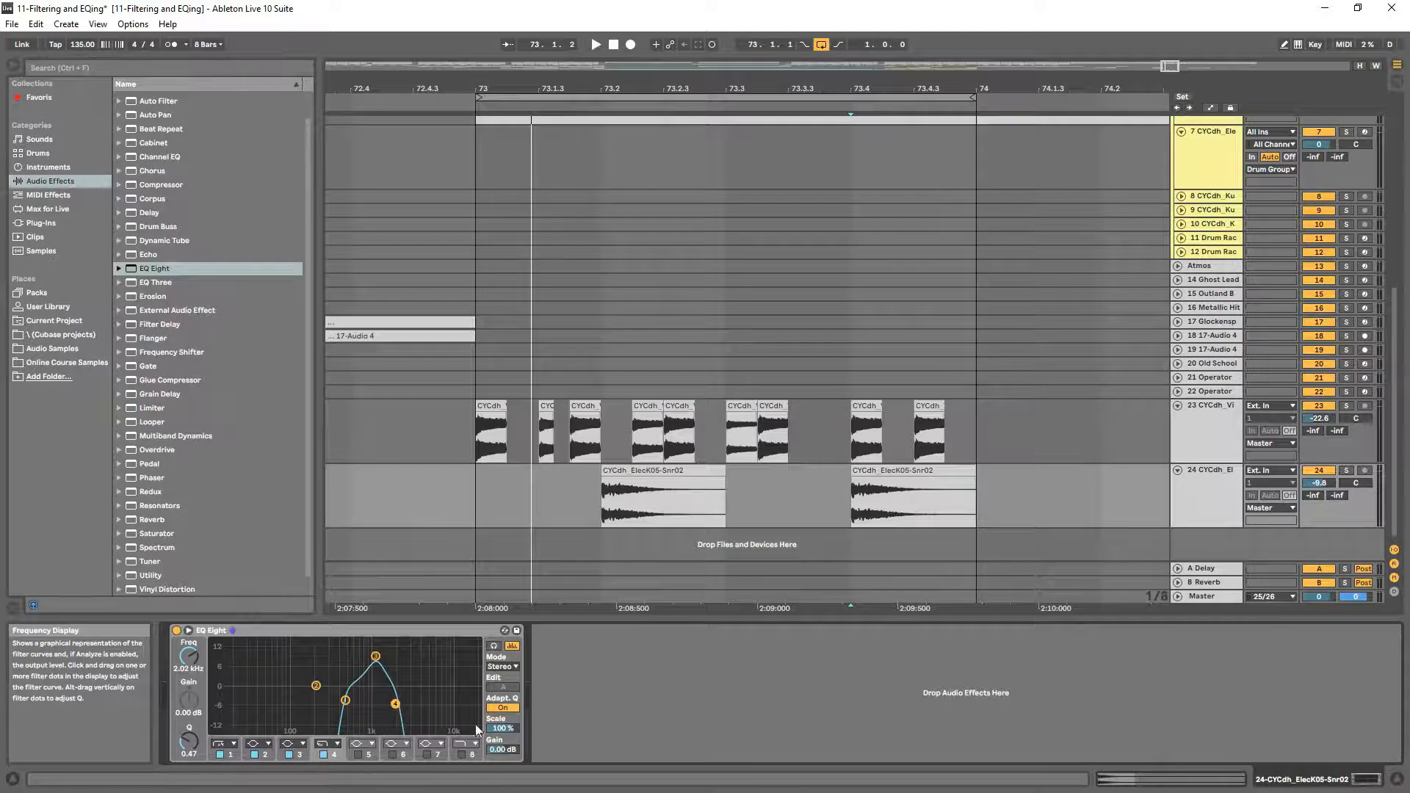
{"action": "left_click_drag", "start_coordinate": [346, 700], "coordinate": [337, 699]}
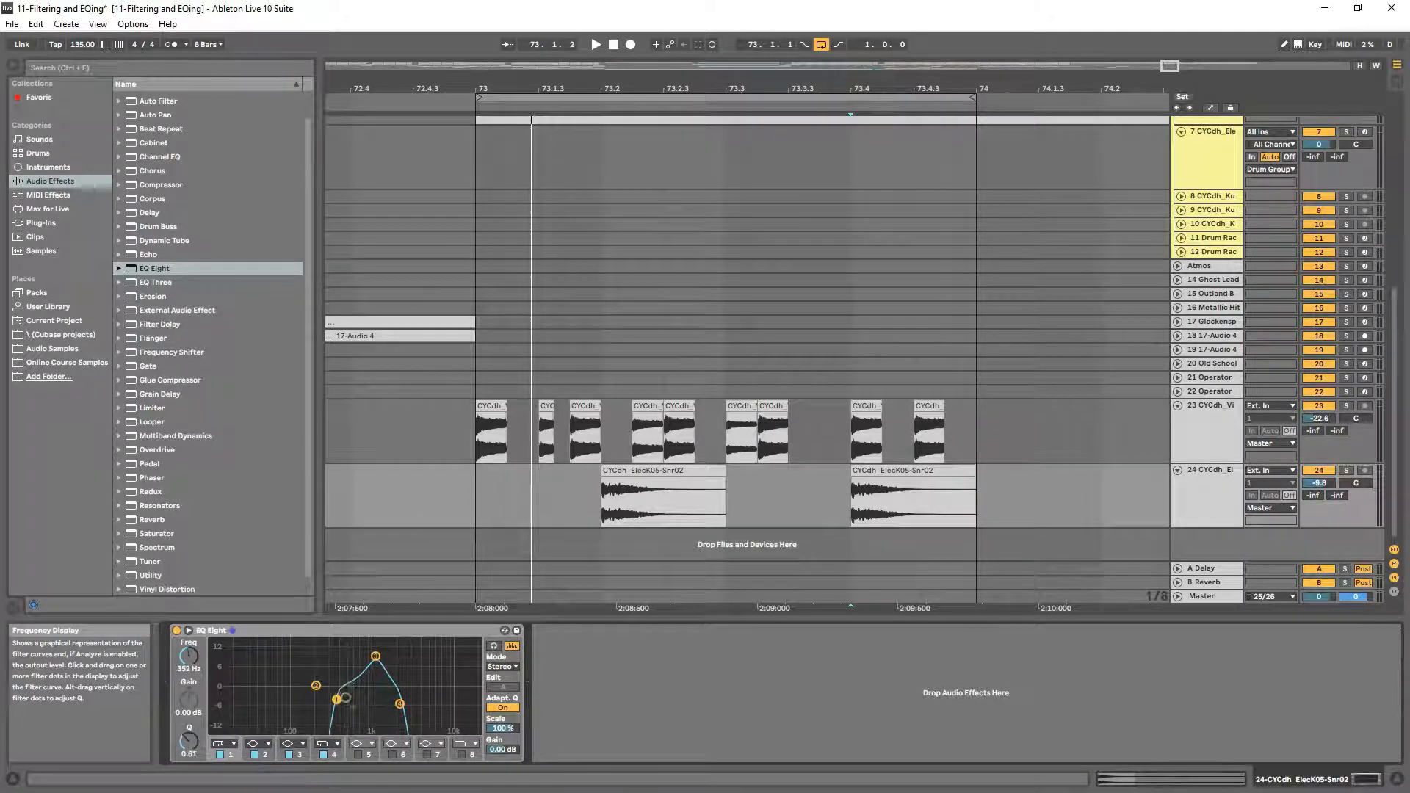
{"action": "left_click", "coordinate": [375, 656]}
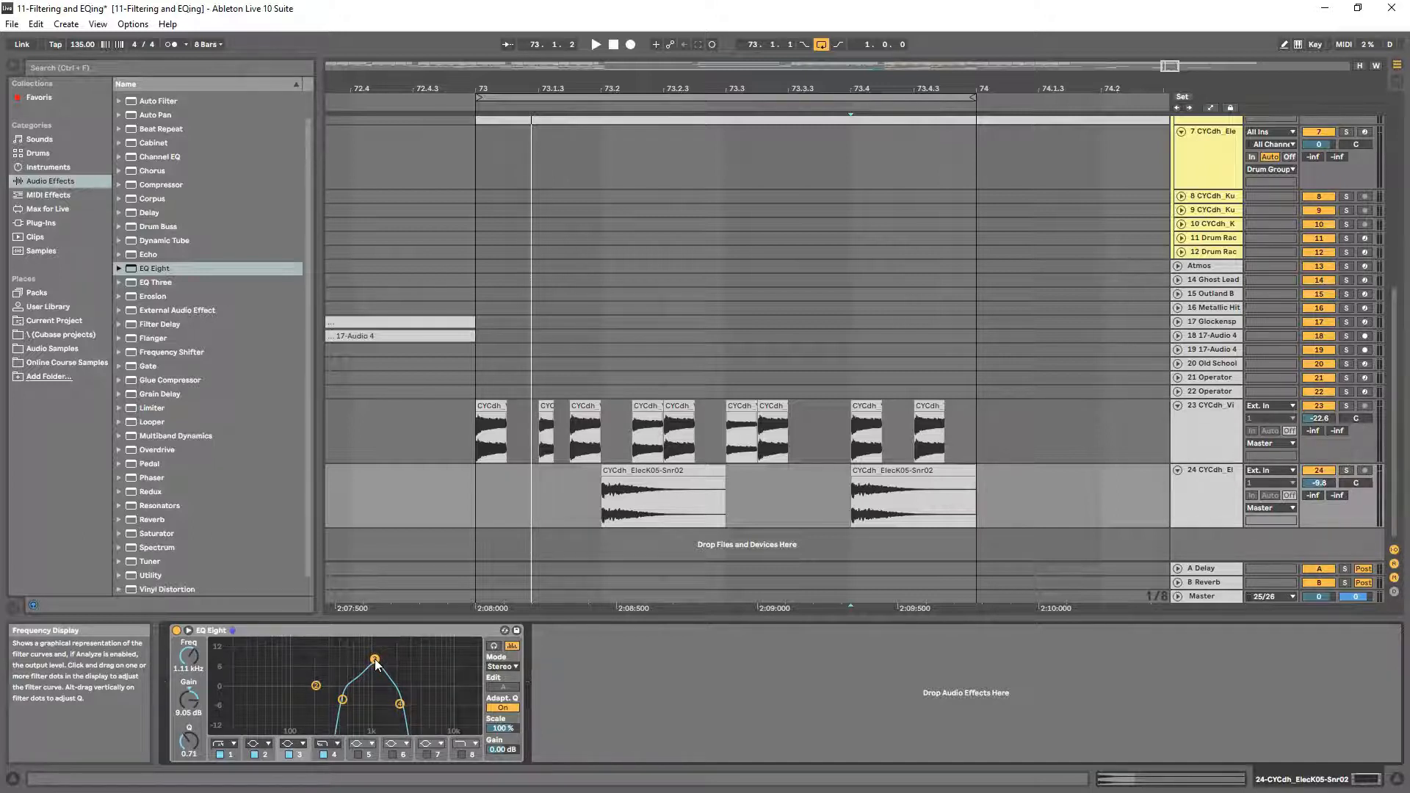
{"action": "mouse_move", "coordinate": [375, 662]}
{"action": "left_mouse_down"}
{"action": "mouse_move", "coordinate": [360, 656]}
{"action": "mouse_move", "coordinate": [375, 657]}
{"action": "left_mouse_up"}
- Play from 73.1.1 and shift the snare's EQ curve upward, raising the peak and high cut and setting the low cut to 696 Hz
{"action": "left_click", "coordinate": [495, 492]}
{"action": "key", "text": "space"}
{"action": "left_click_drag", "start_coordinate": [401, 704], "coordinate": [436, 701]}
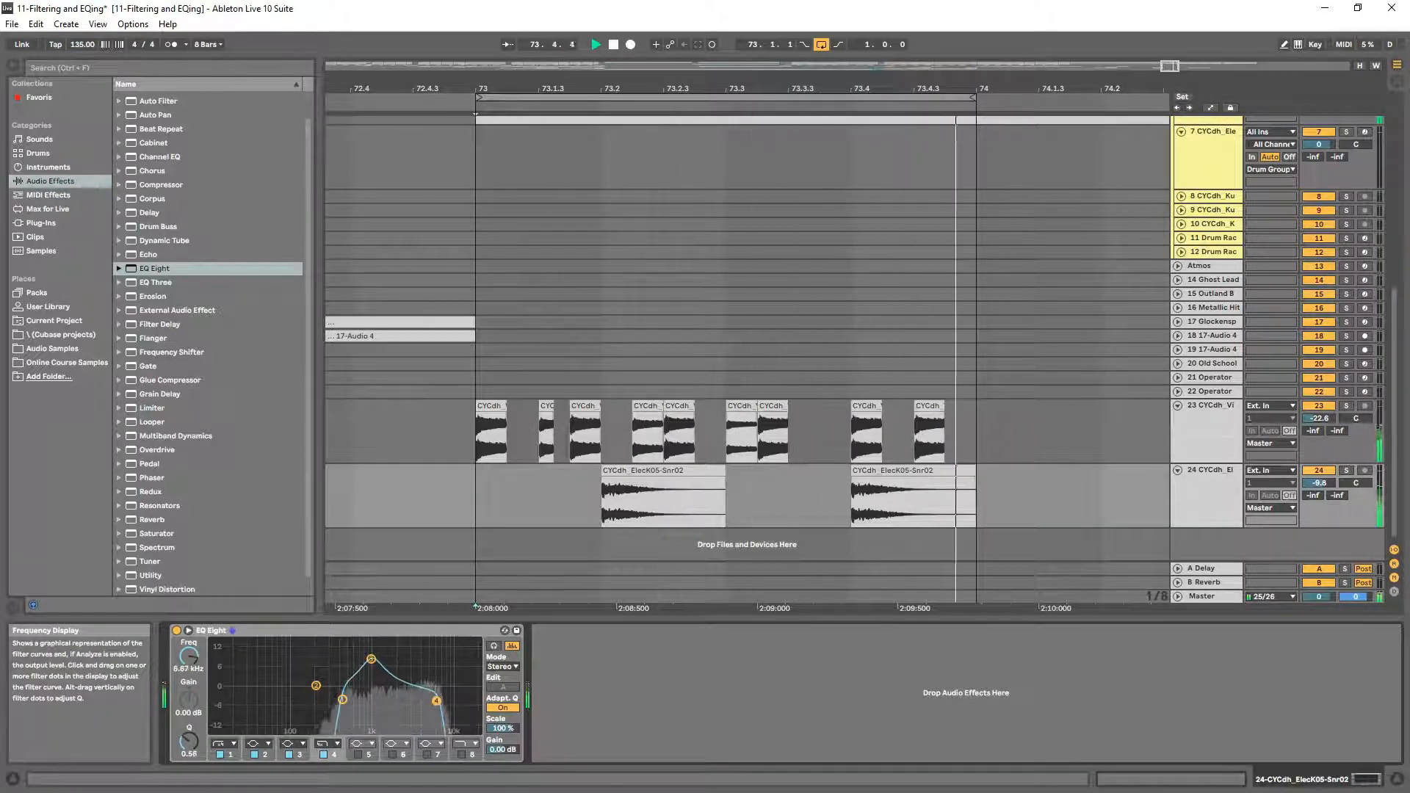
{"action": "key", "text": "space"}
{"action": "mouse_move", "coordinate": [348, 704]}
{"action": "left_mouse_down"}
{"action": "mouse_move", "coordinate": [385, 663]}
{"action": "mouse_move", "coordinate": [366, 699]}
{"action": "mouse_move", "coordinate": [420, 700]}
{"action": "mouse_move", "coordinate": [359, 699]}
{"action": "left_mouse_up"}
{"action": "key", "text": "space"}
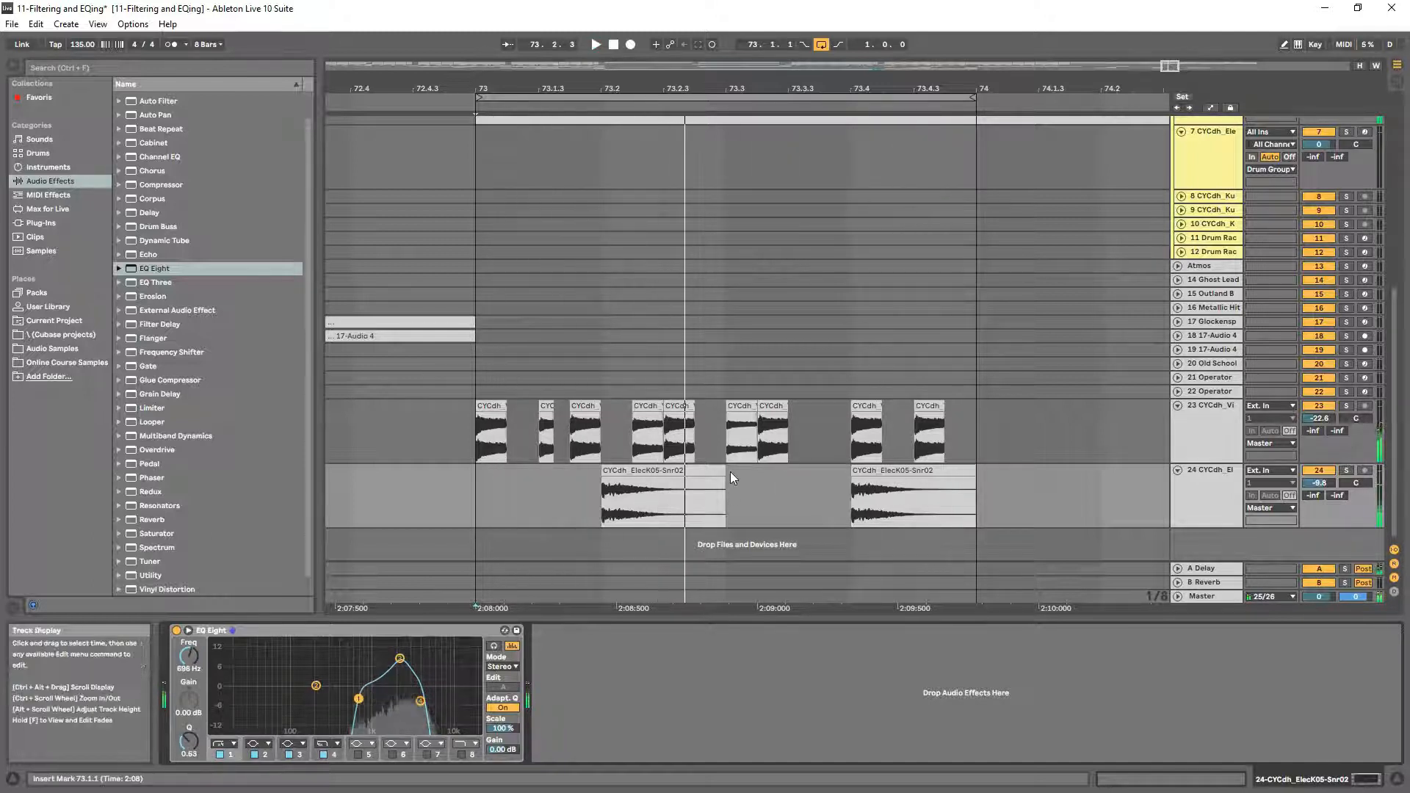
- Arrange the ElecK05 snare as a one-beat clip at 73.1.3 and sixteenth-note clips at 73.3.2 and 73.3.4, and play the bar
{"action": "left_click", "coordinate": [712, 471]}
{"action": "left_click_drag", "start_coordinate": [708, 471], "coordinate": [659, 486]}
{"action": "left_click_drag", "start_coordinate": [928, 472], "coordinate": [865, 474]}
{"action": "left_click_drag", "start_coordinate": [852, 88], "coordinate": [856, 350]}
{"action": "left_click_drag", "start_coordinate": [941, 473], "coordinate": [826, 476]}
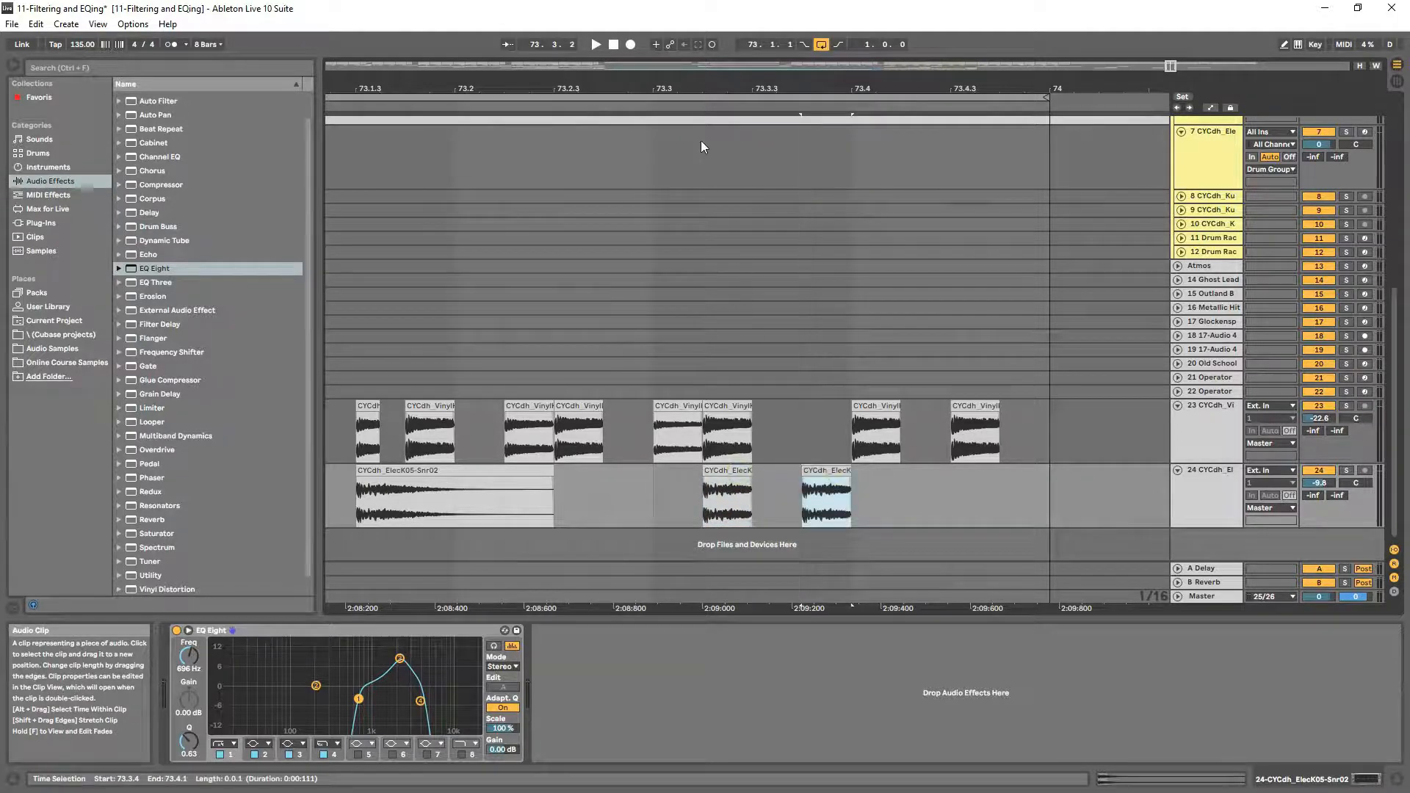
{"action": "left_click_drag", "start_coordinate": [716, 86], "coordinate": [716, 40]}
{"action": "left_click", "coordinate": [434, 482]}
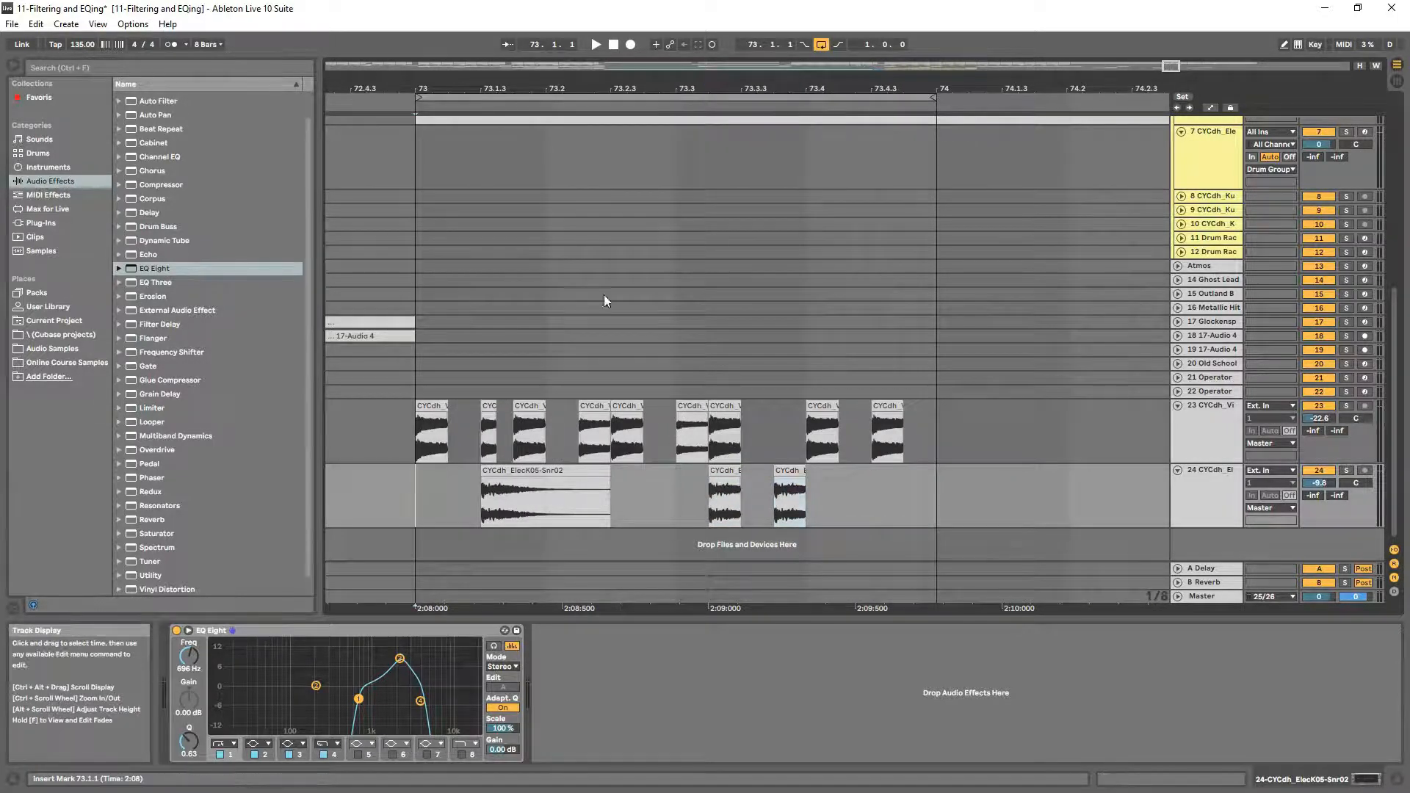
{"action": "key", "text": "space"}
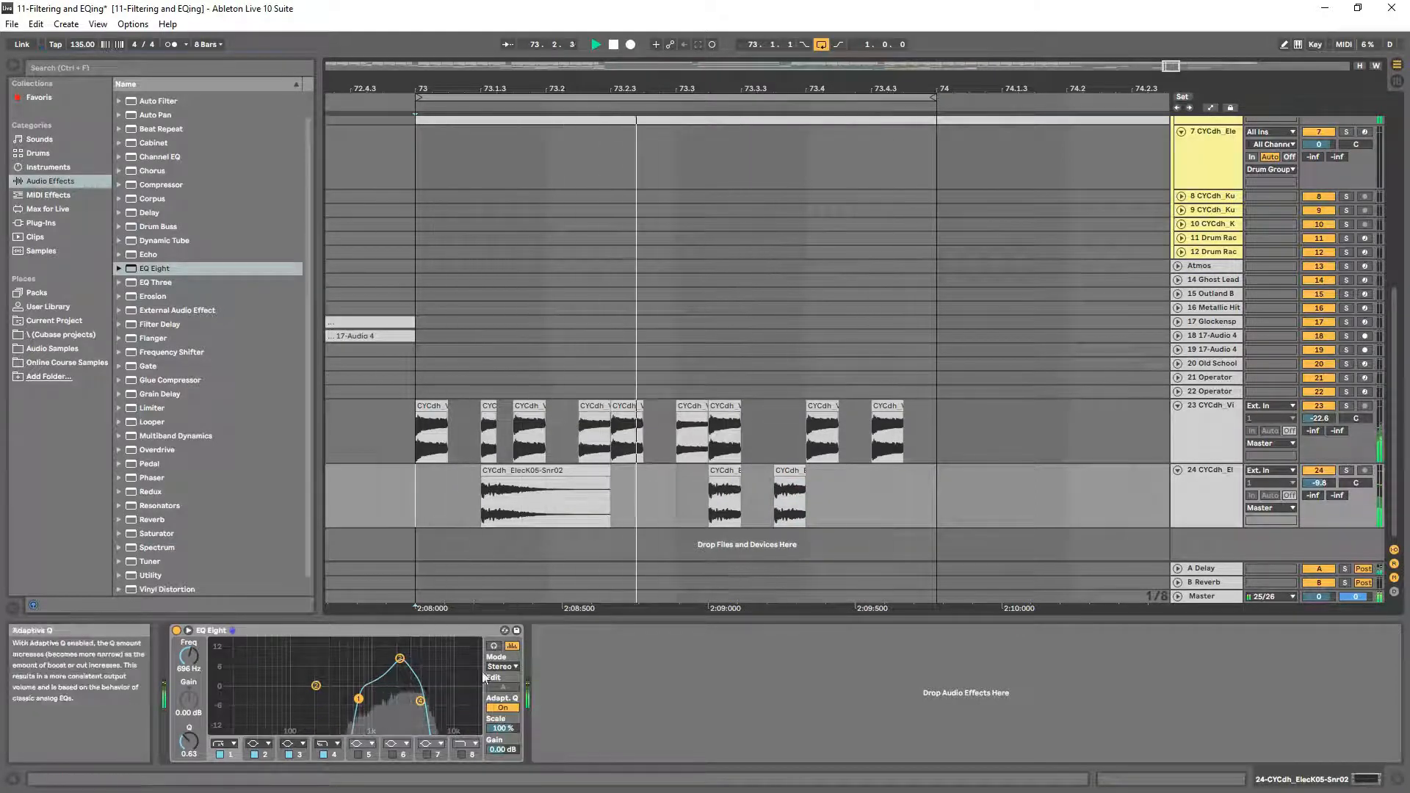
- During playback, lower the snare EQ's low cut, move filter 3's peak to about 495 Hz with 13 dB boost, and readjust the high cut
{"action": "left_click_drag", "start_coordinate": [357, 697], "coordinate": [336, 698]}
{"action": "left_click", "coordinate": [421, 699]}
{"action": "left_click_drag", "start_coordinate": [421, 700], "coordinate": [400, 662]}
{"action": "left_click_drag", "start_coordinate": [336, 699], "coordinate": [349, 699]}
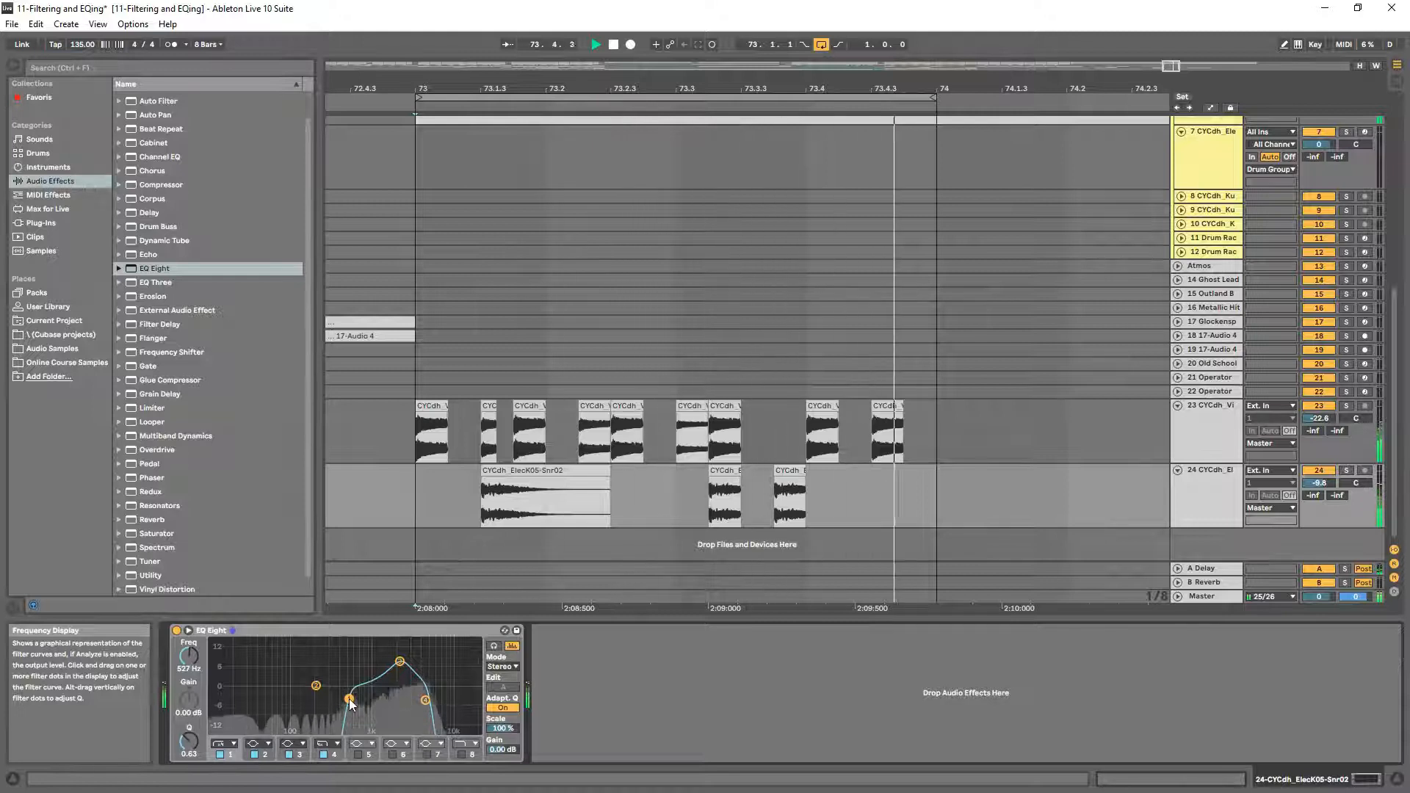
{"action": "left_click_drag", "start_coordinate": [399, 661], "coordinate": [370, 649]}
{"action": "left_click_drag", "start_coordinate": [349, 699], "coordinate": [322, 699]}
{"action": "left_click_drag", "start_coordinate": [370, 649], "coordinate": [346, 647]}
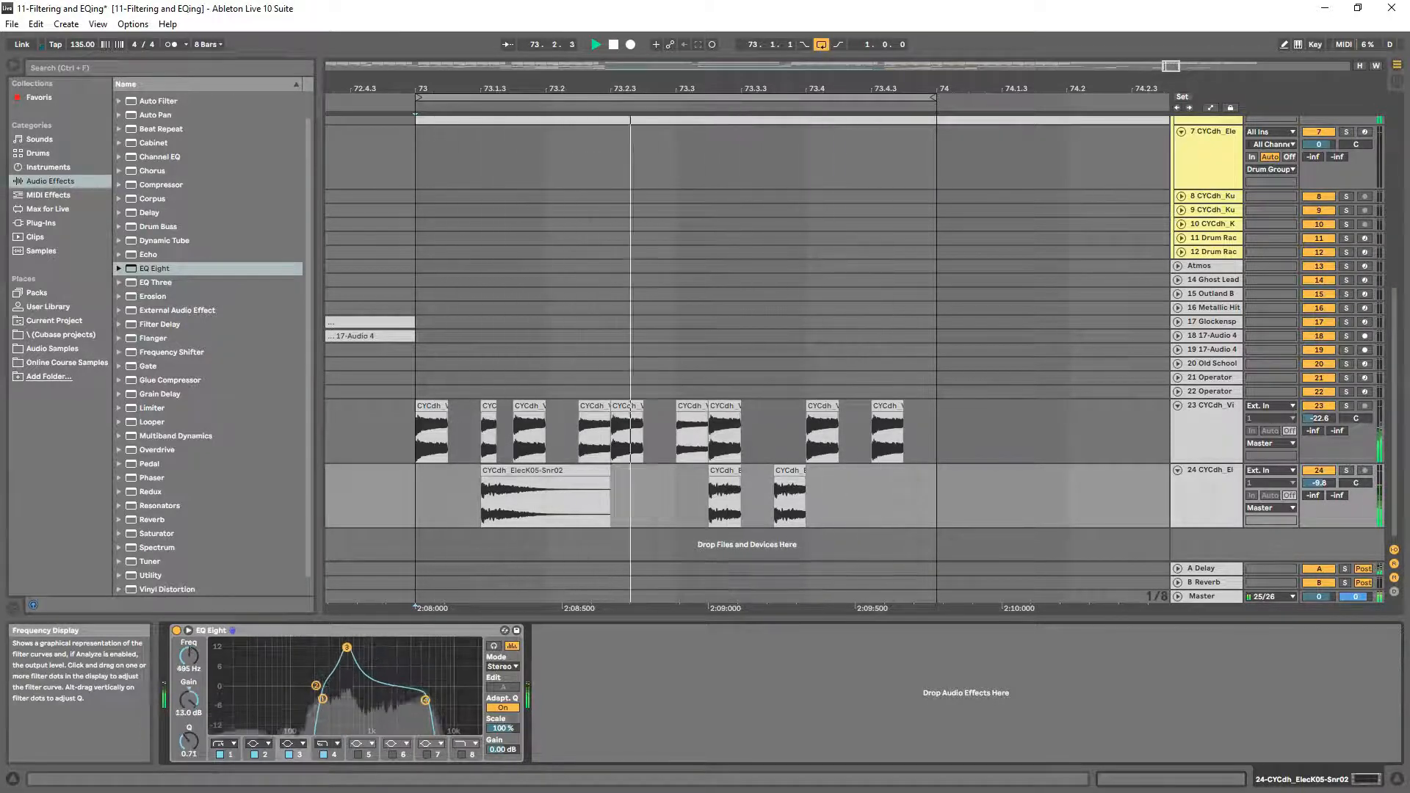
{"action": "mouse_move", "coordinate": [425, 700]}
{"action": "left_mouse_down"}
{"action": "mouse_move", "coordinate": [394, 700]}
{"action": "mouse_move", "coordinate": [404, 705]}
{"action": "left_mouse_up"}
- Change EQ filter 4 to a high shelf, cut about 8.5 dB around 4.45 kHz, and audition the snare
{"action": "key", "text": "space"}
{"action": "left_click", "coordinate": [323, 744]}
{"action": "left_click", "coordinate": [331, 710]}
{"action": "left_click_drag", "start_coordinate": [402, 686], "coordinate": [428, 702]}
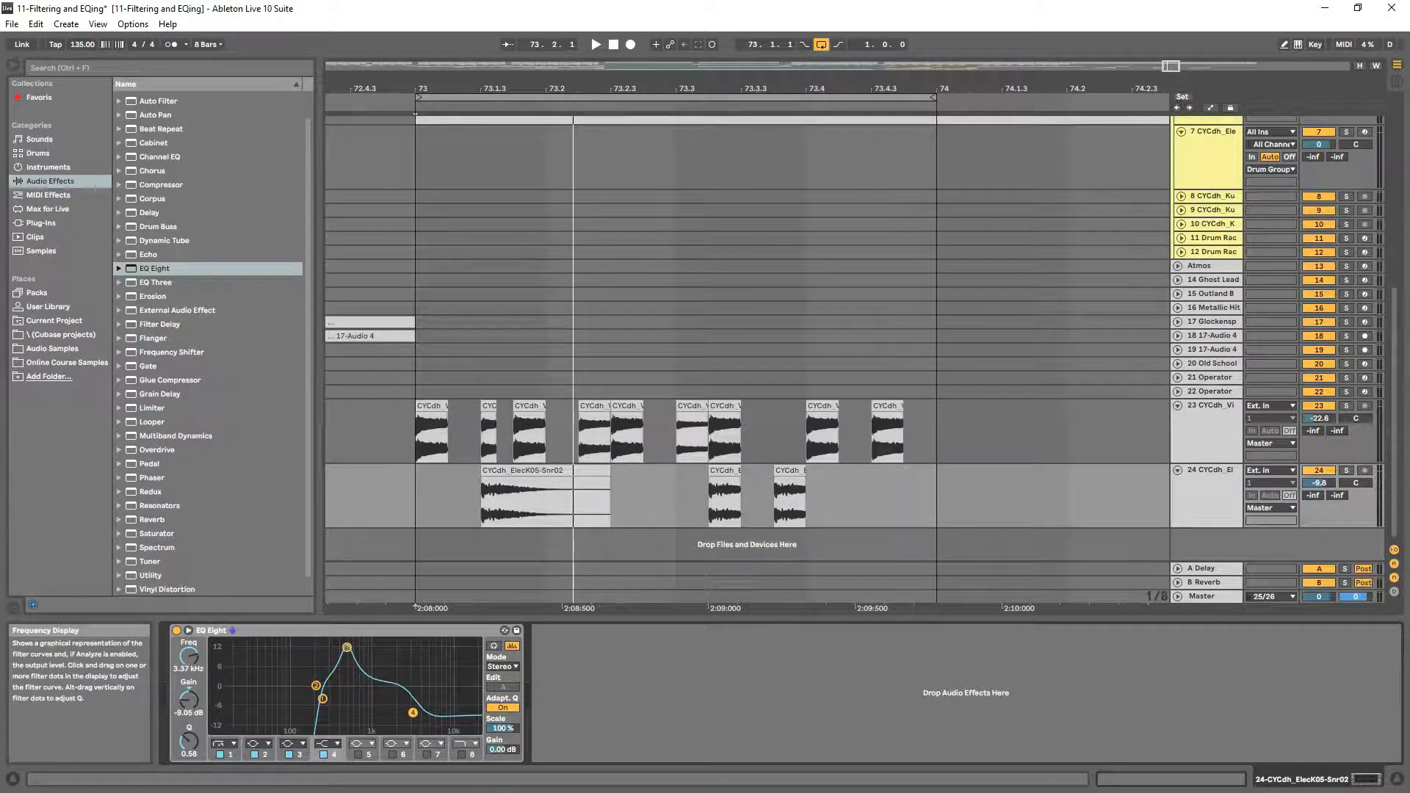
{"action": "key", "text": "space"}
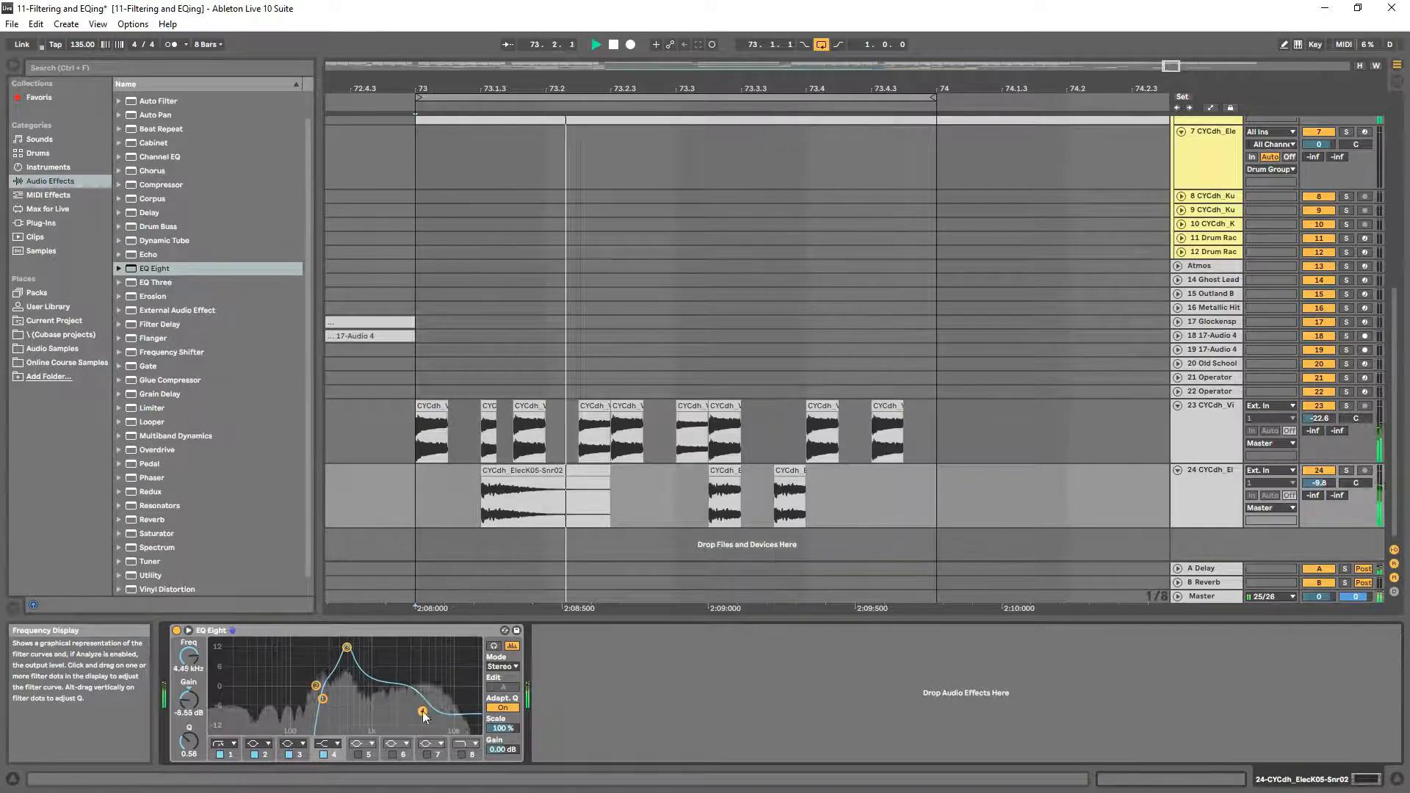
{"action": "key", "text": "space"}
- Try a filter 2 dip of about 10.8 dB near 1.38 kHz and play the bar
{"action": "left_click", "coordinate": [316, 686]}
{"action": "left_click_drag", "start_coordinate": [315, 685], "coordinate": [382, 717]}
{"action": "key", "text": "space"}
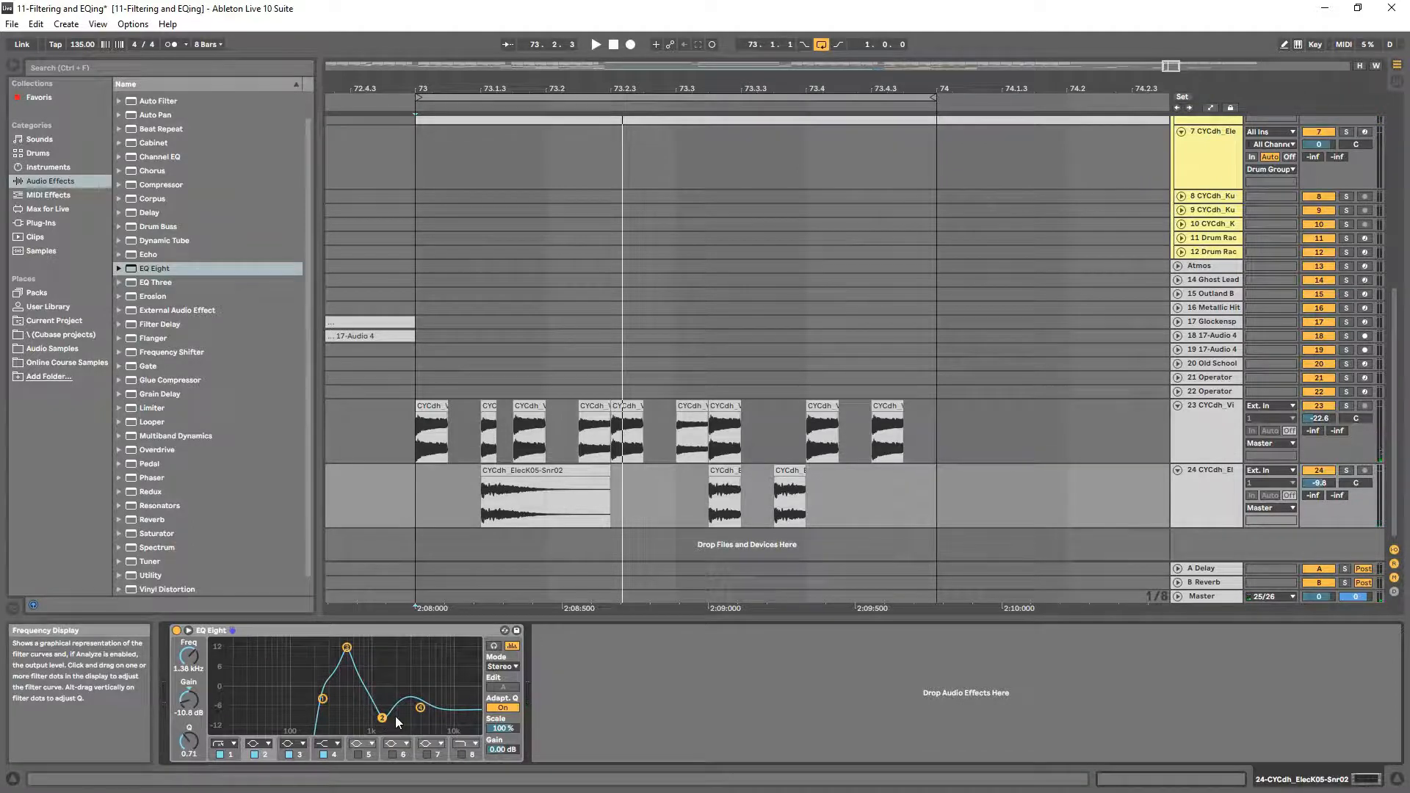
- Set the high shelf to 3.09 kHz at -6.67 dB, move filter 3's boost to around 1 kHz, and set the low cut to 278 Hz
{"action": "mouse_move", "coordinate": [421, 708]}
{"action": "left_mouse_down"}
{"action": "mouse_move", "coordinate": [415, 689]}
{"action": "mouse_move", "coordinate": [387, 683]}
{"action": "mouse_move", "coordinate": [410, 704]}
{"action": "left_mouse_up"}
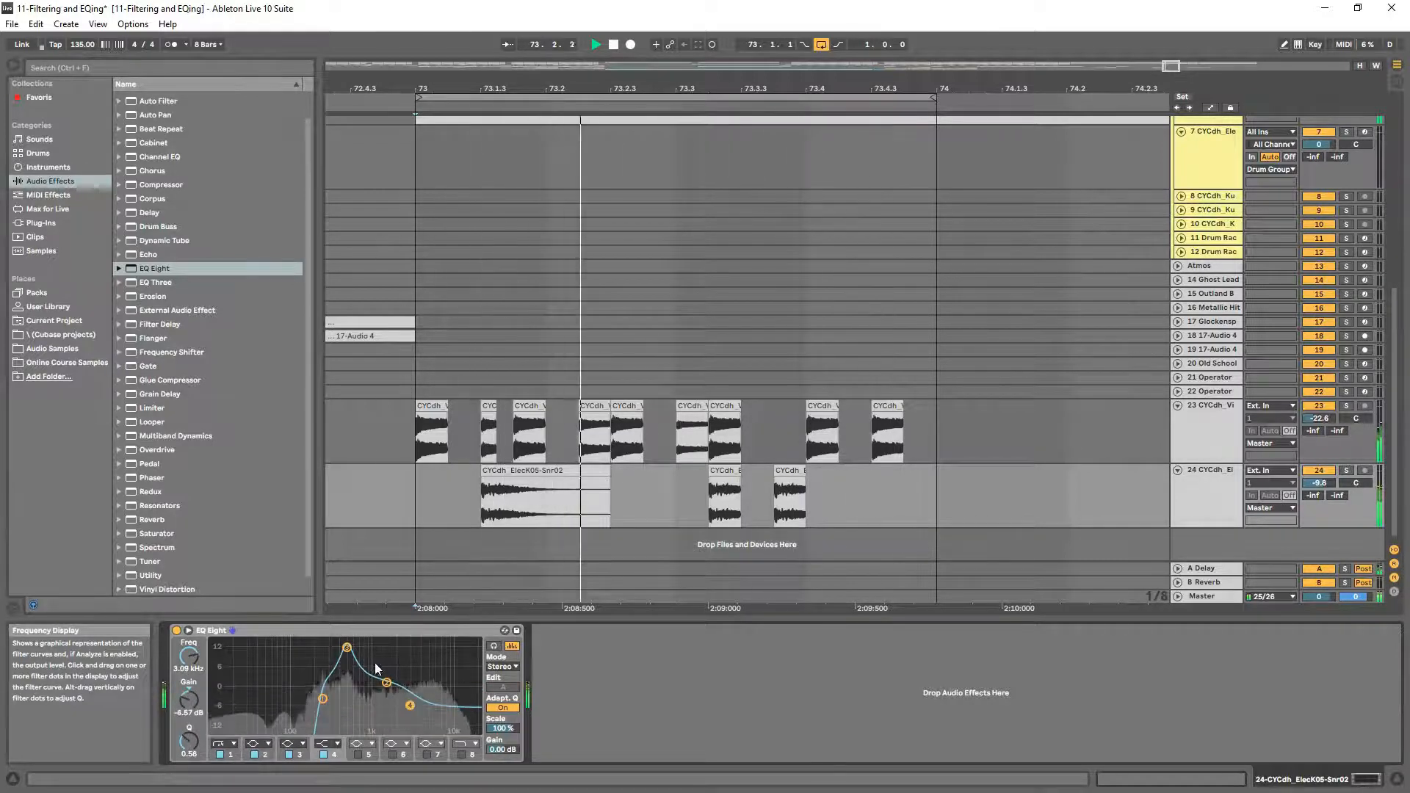
{"action": "left_click_drag", "start_coordinate": [346, 648], "coordinate": [334, 699]}
{"action": "key", "text": "space"}
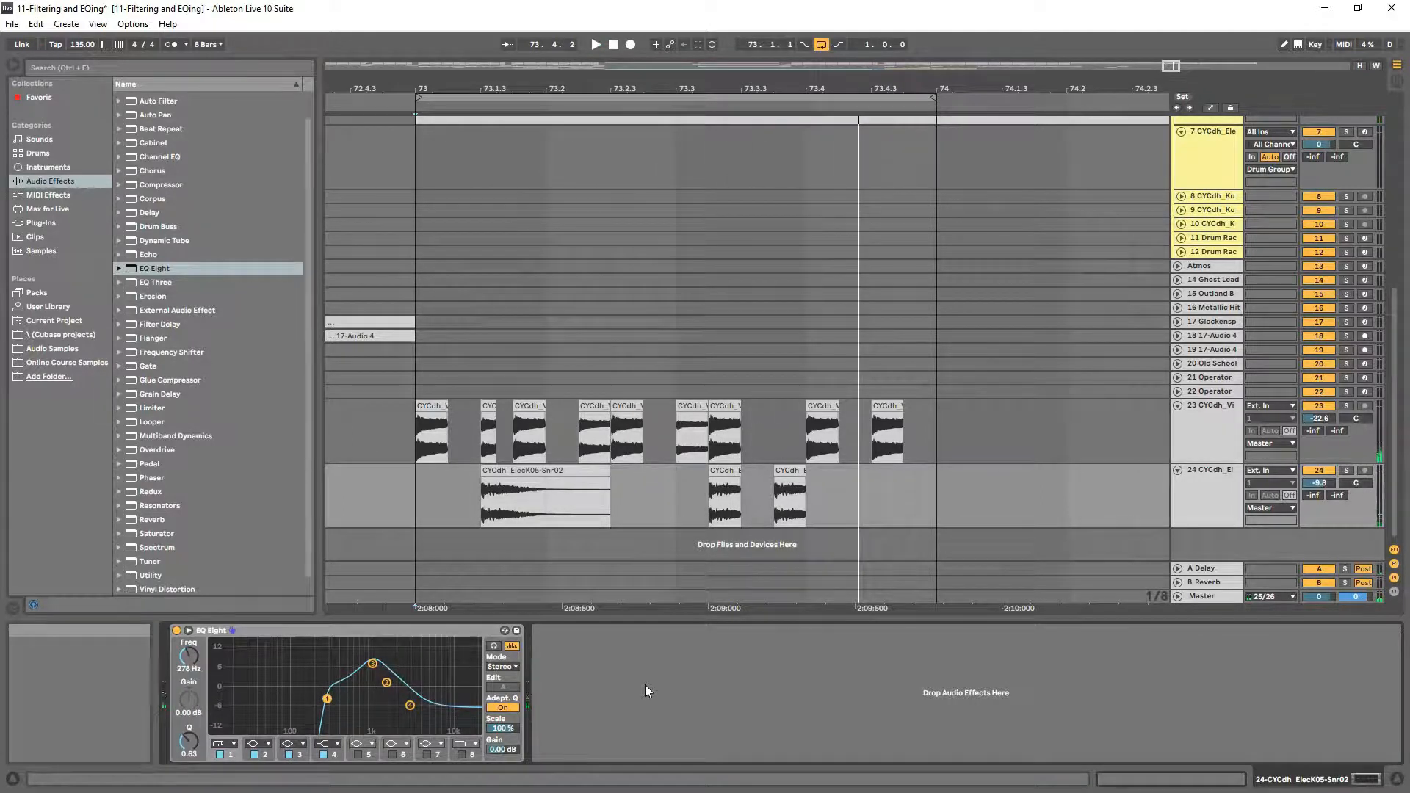
- Switch between the VinylK4 and ElecK05 snare tracks to compare their clips and effect chains
{"action": "left_click", "coordinate": [398, 491]}
{"action": "left_click", "coordinate": [408, 435]}
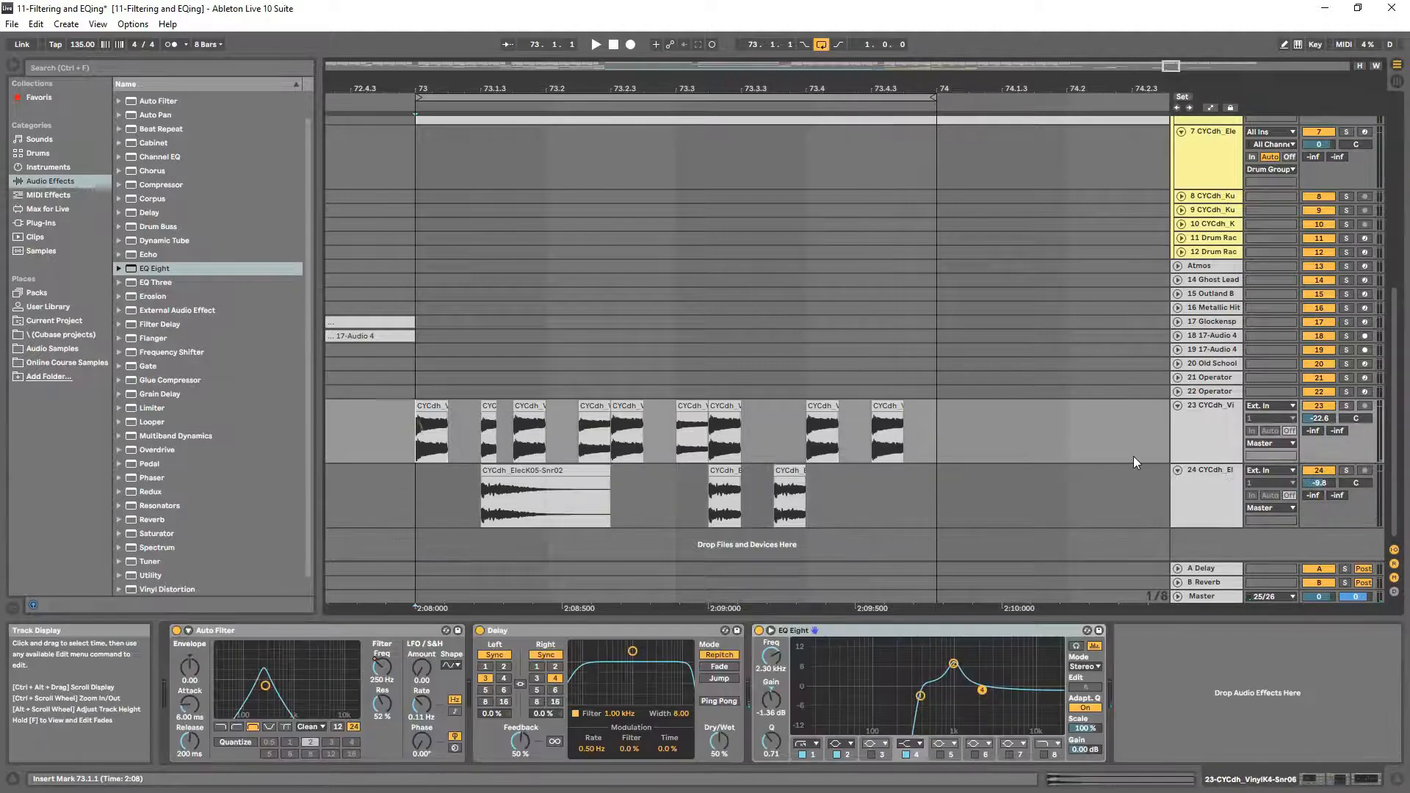
{"action": "left_click", "coordinate": [940, 504]}
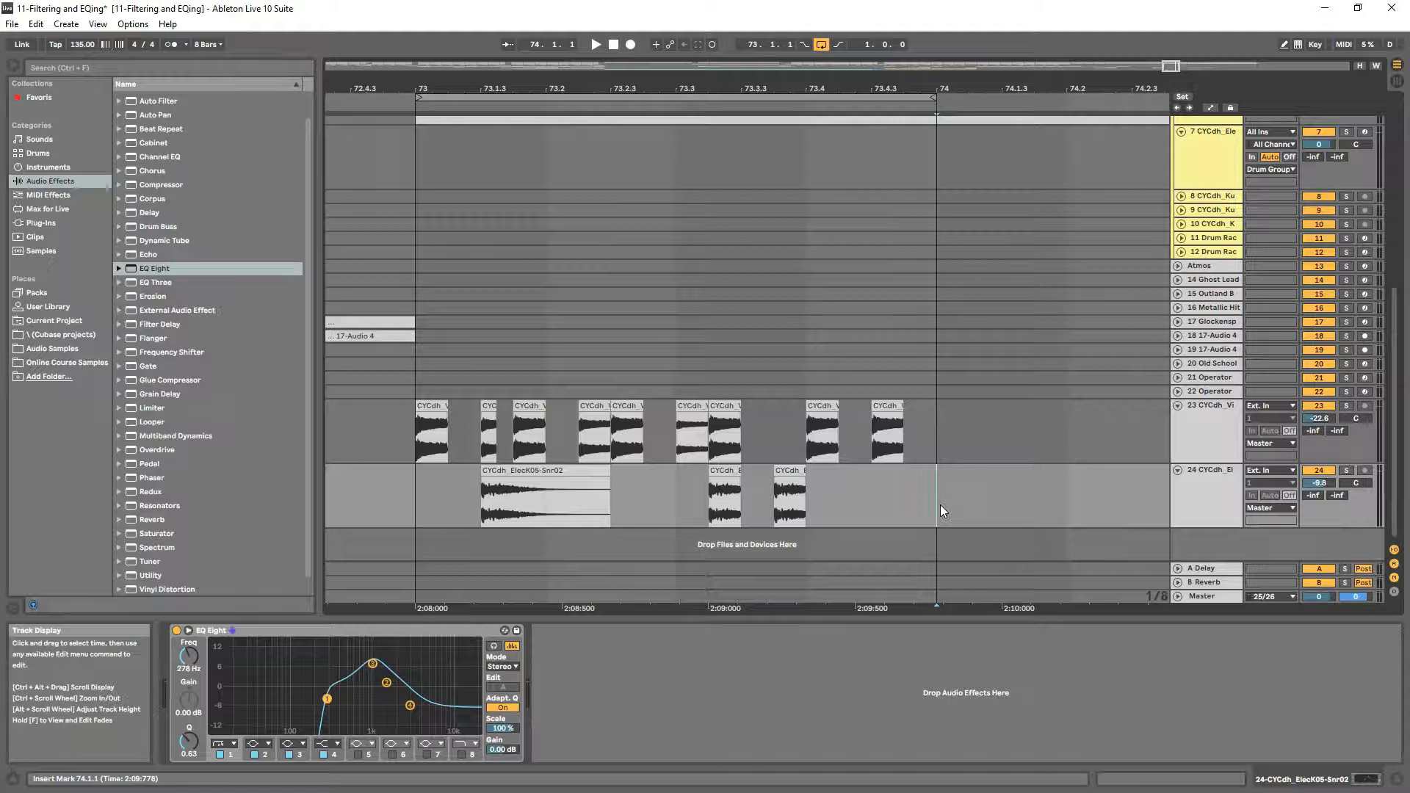
{"action": "left_click", "coordinate": [934, 448]}
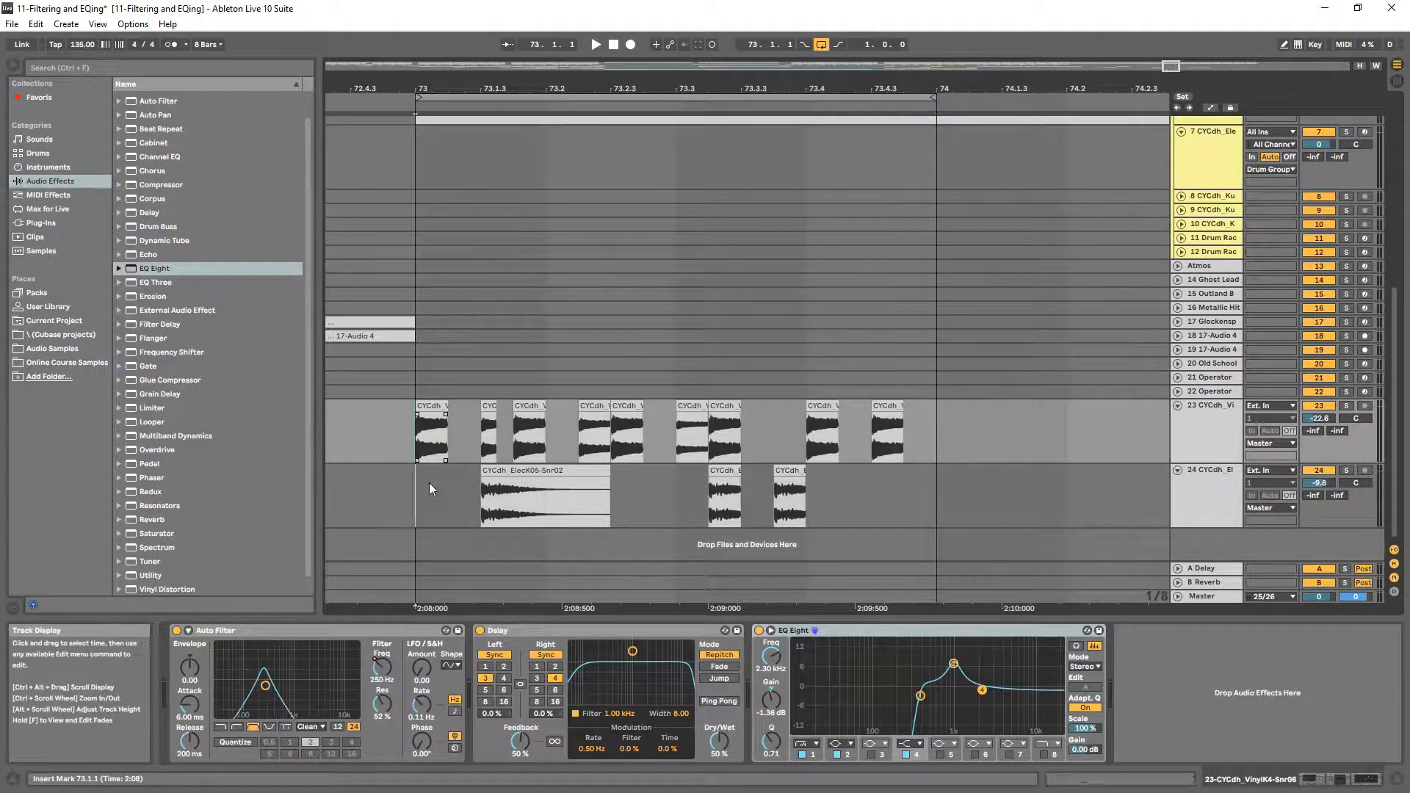
{"action": "left_click", "coordinate": [479, 491]}
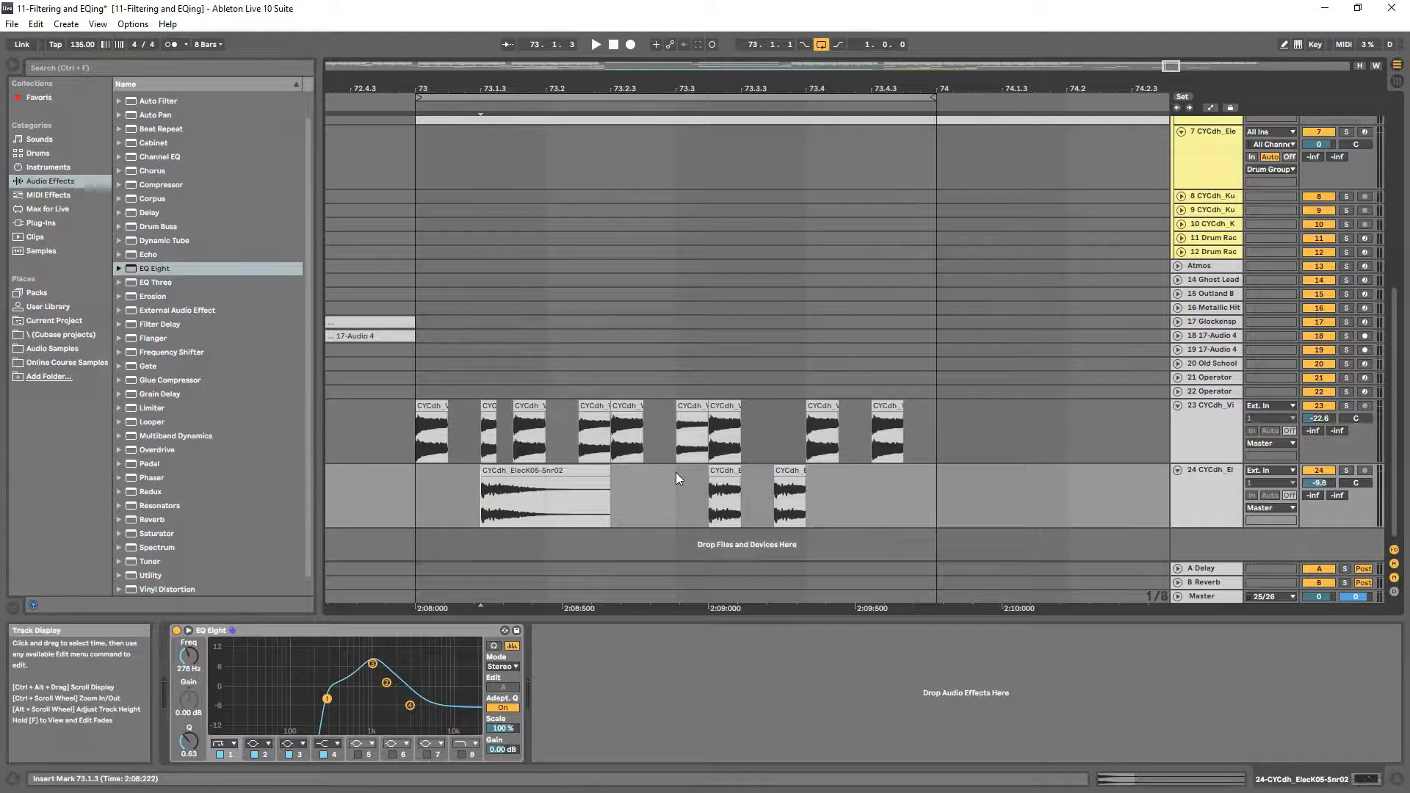